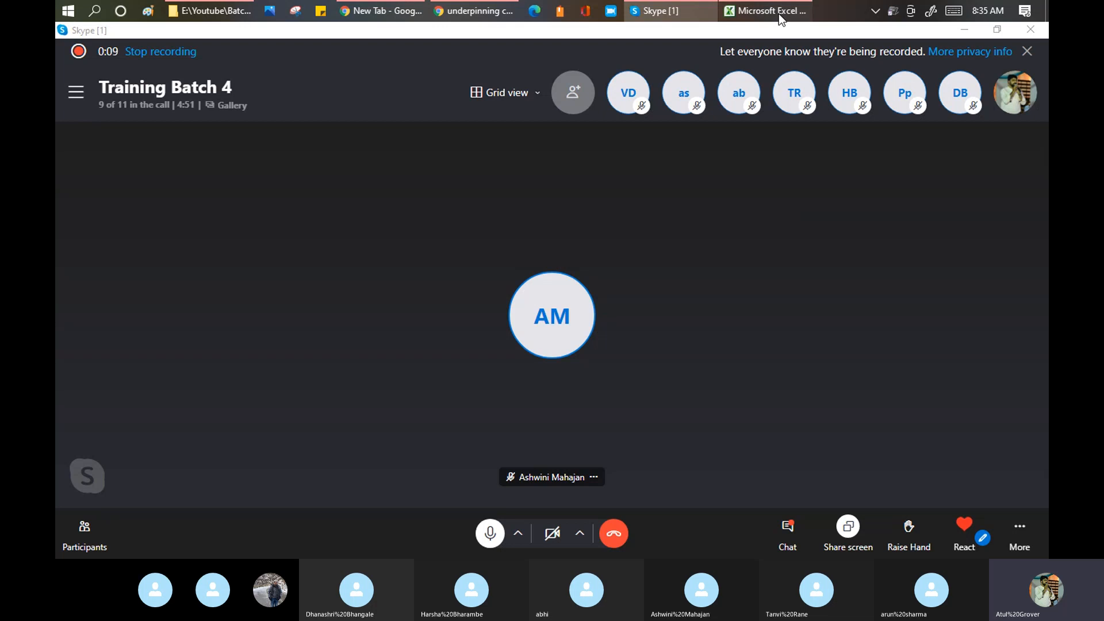
- Bring the ServiceNow Training_master attendance workbook in Excel to the front
click(778, 13)
- Select the Day15 (21-Jul) heading in cell Q1, then switch to the Chrome browser
click(587, 160)
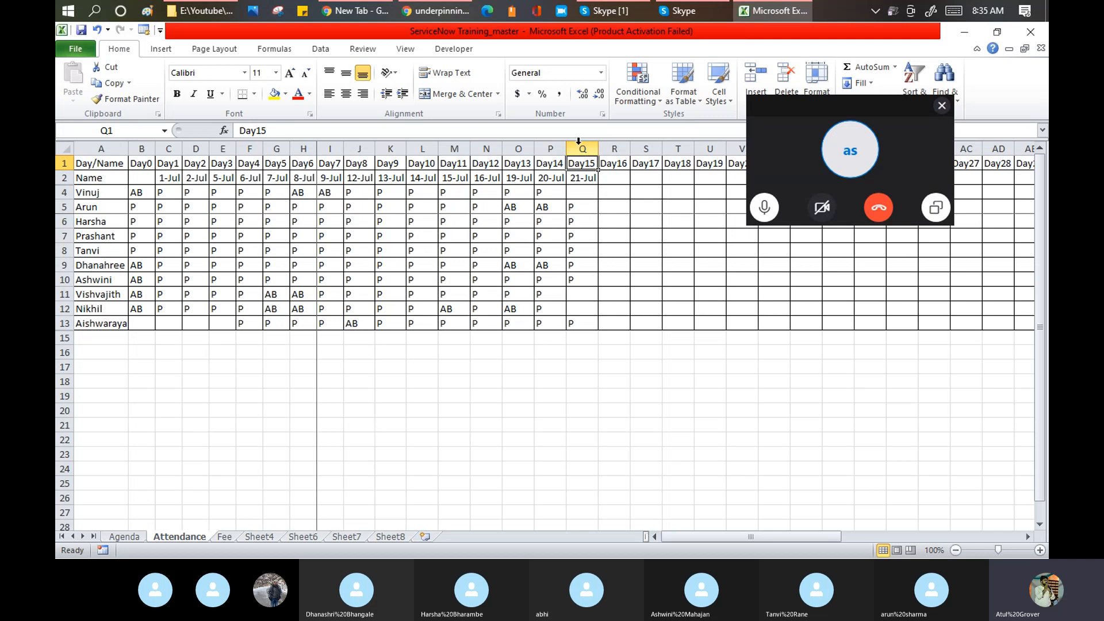
click(426, 18)
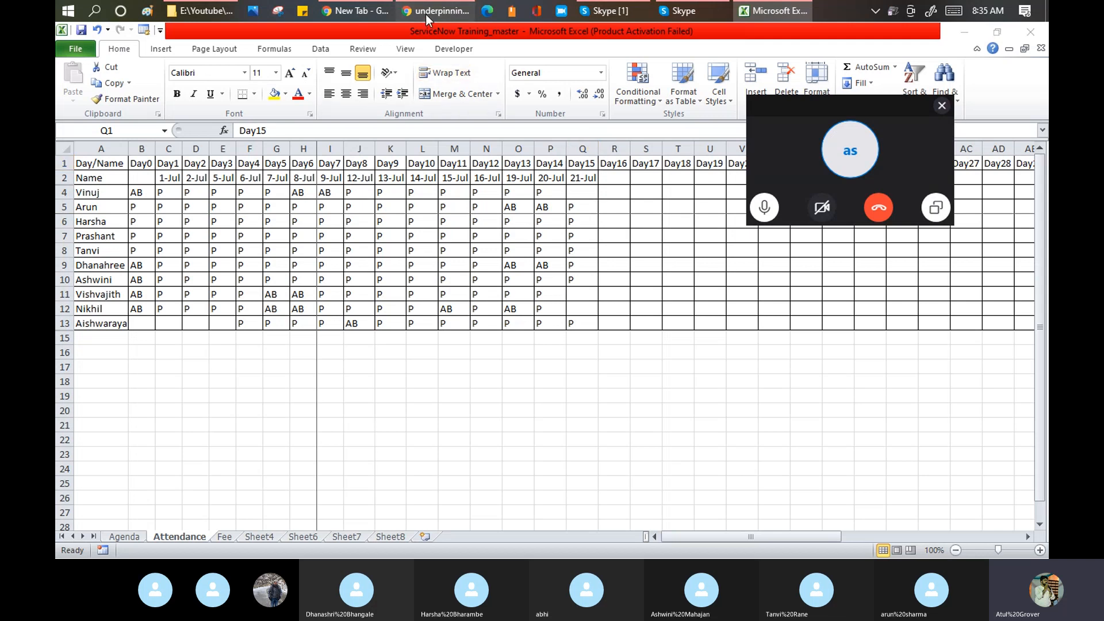
- Open the ServiceNow instance tab and log in to reach the App Engine Studio home page
click(350, 12)
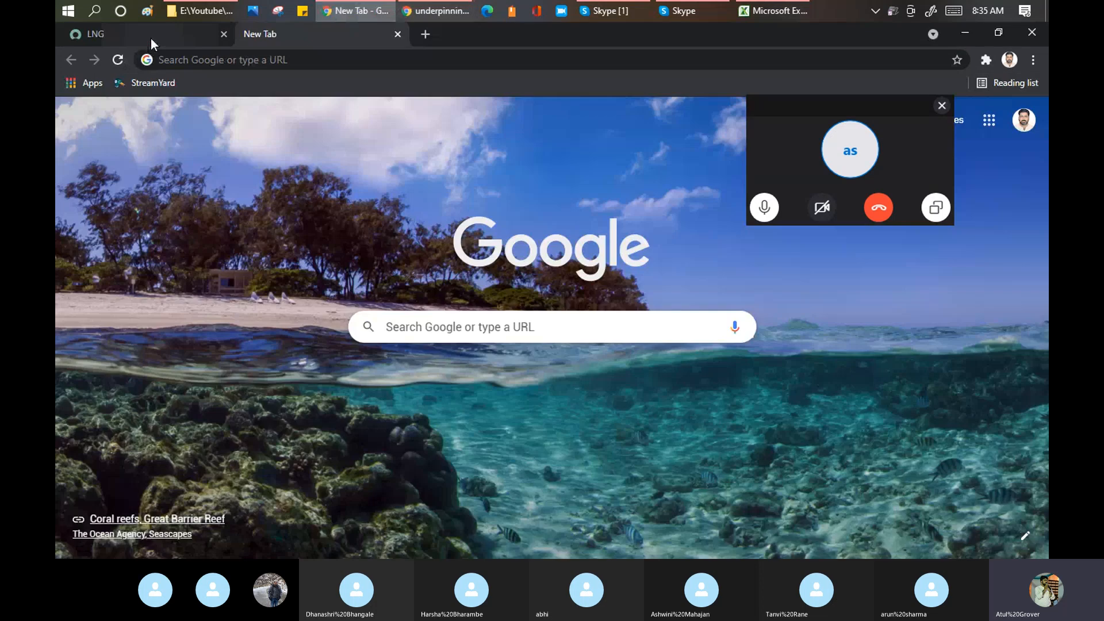
click(151, 37)
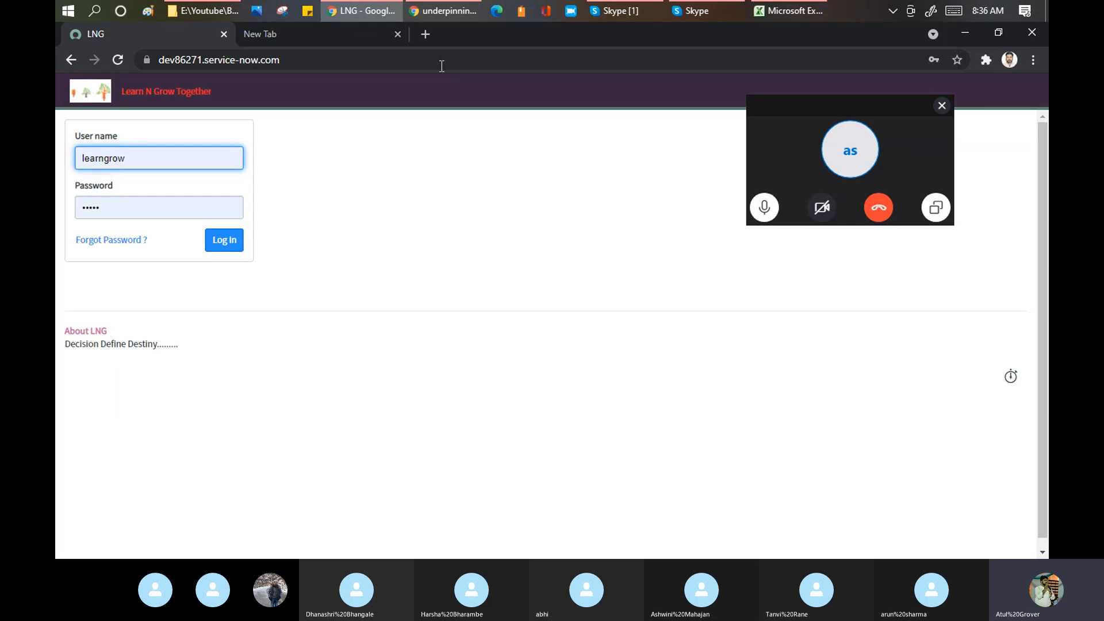
click(222, 243)
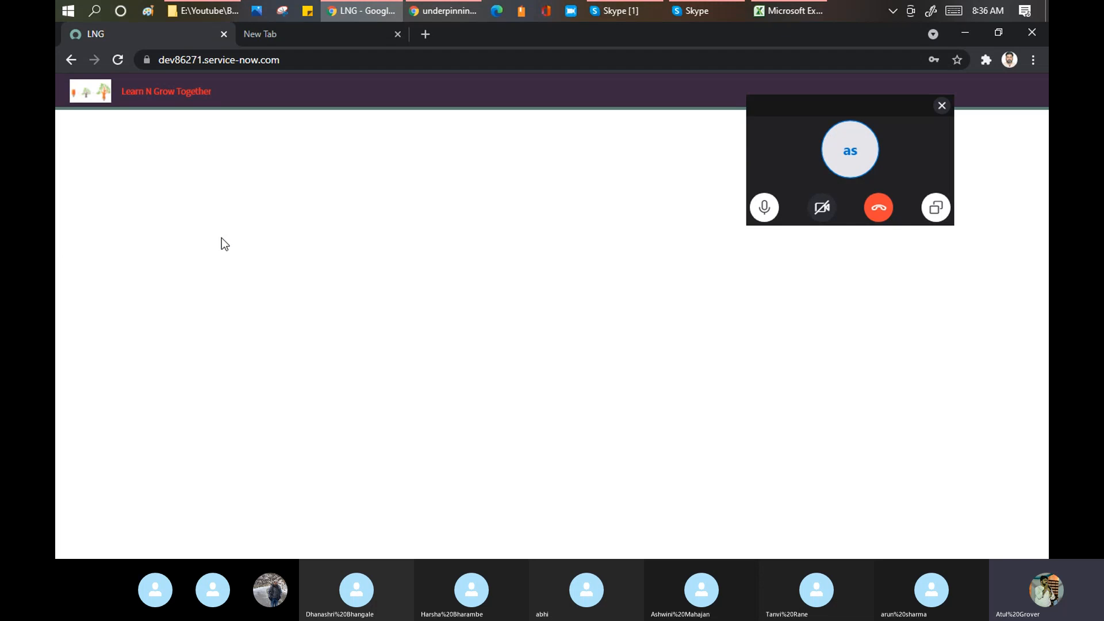
drag(885, 103, 609, 559)
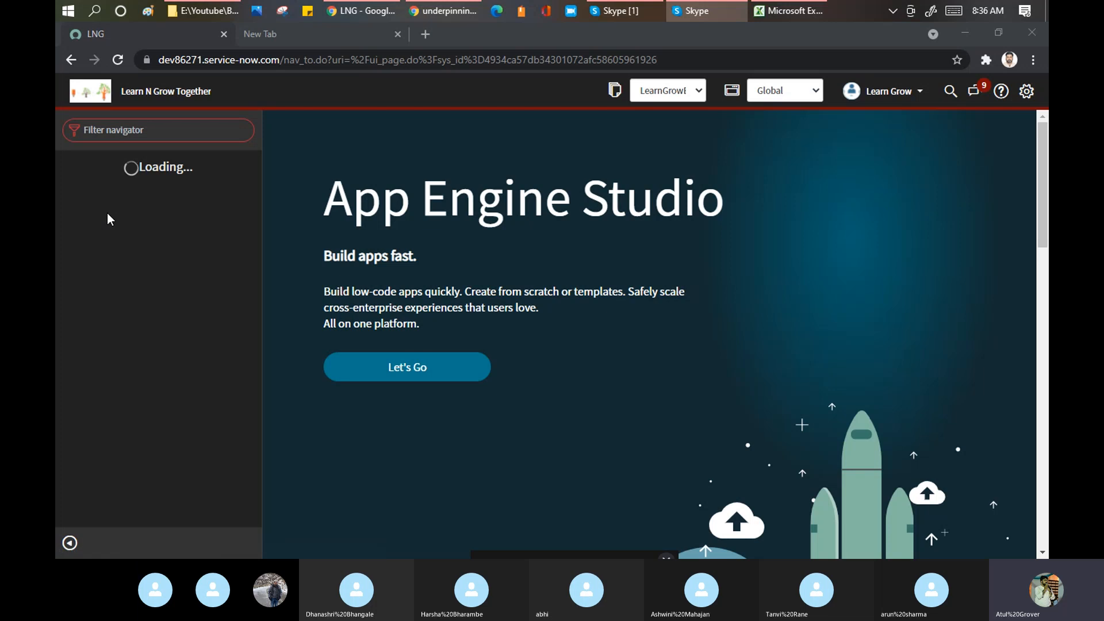
- Filter the navigator for 'SLA' and open Service Level Management's SLA Definitions list
click(173, 130)
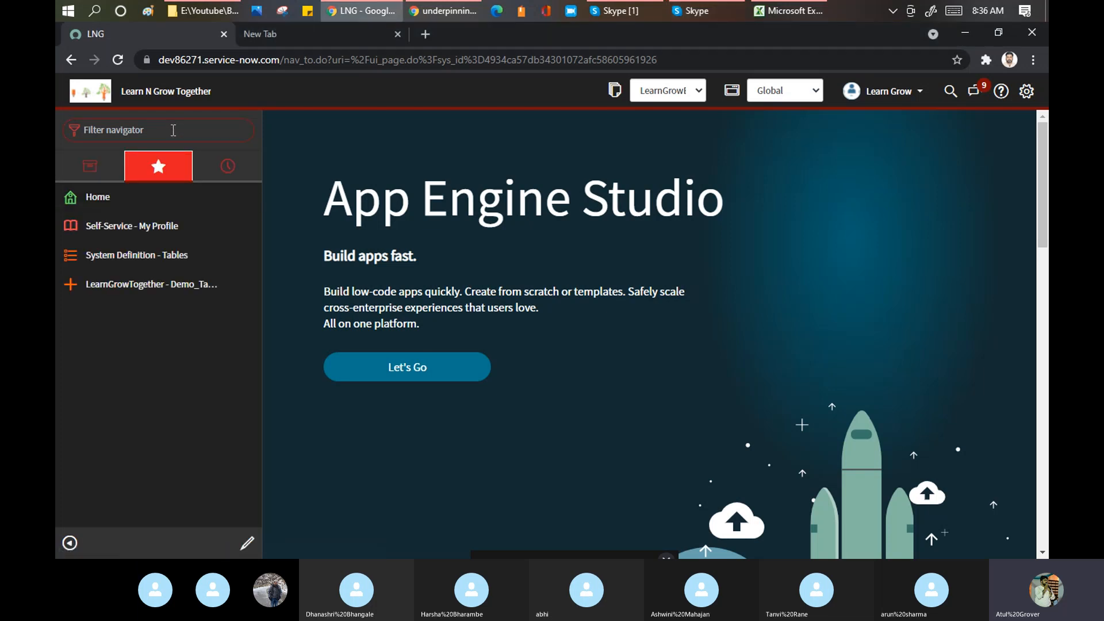
text(SLA)
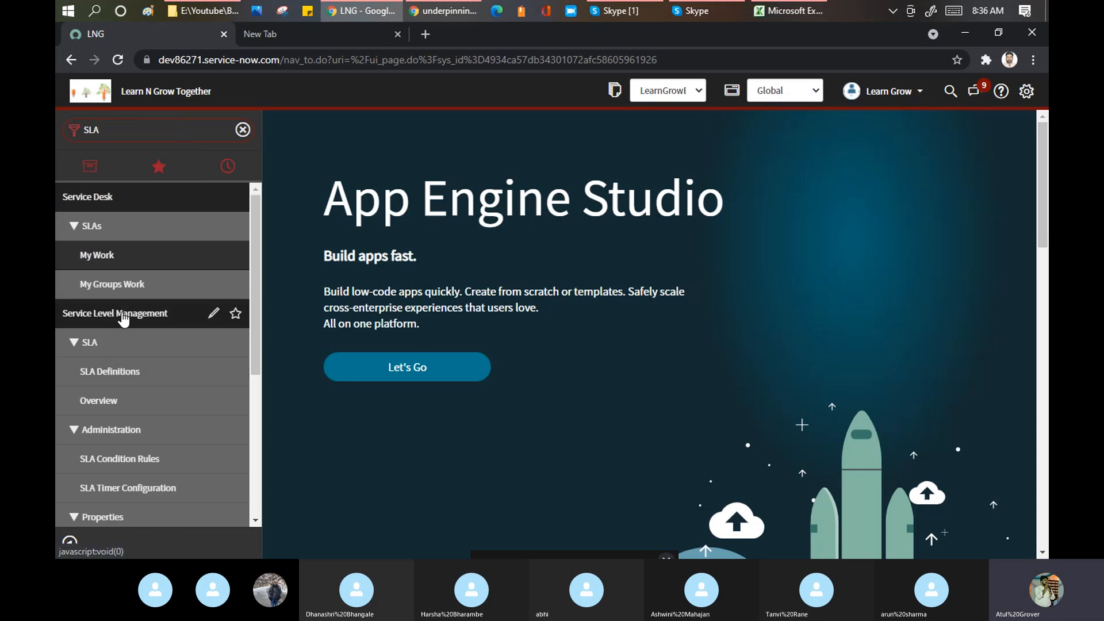
scroll(115, 327, down, 1)
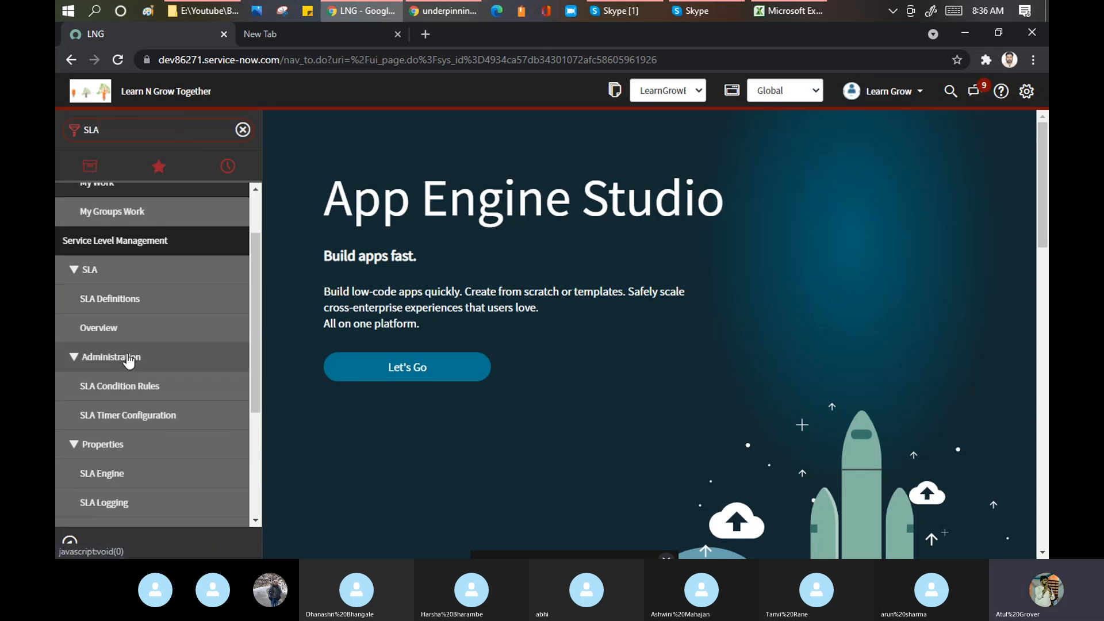
scroll(127, 359, down, 1)
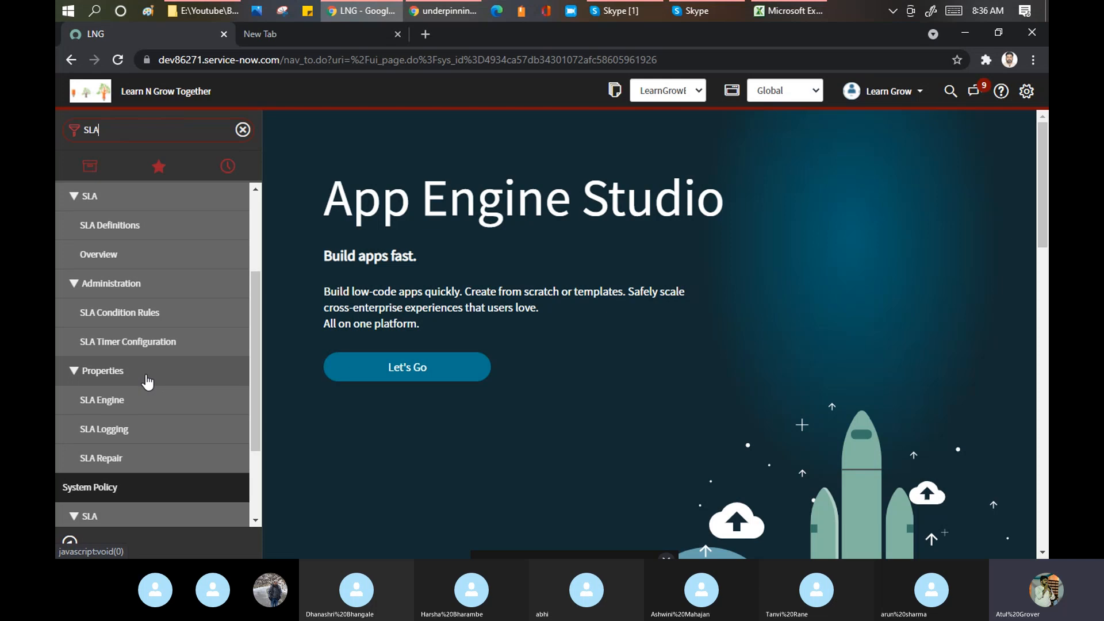
scroll(162, 332, down, 2)
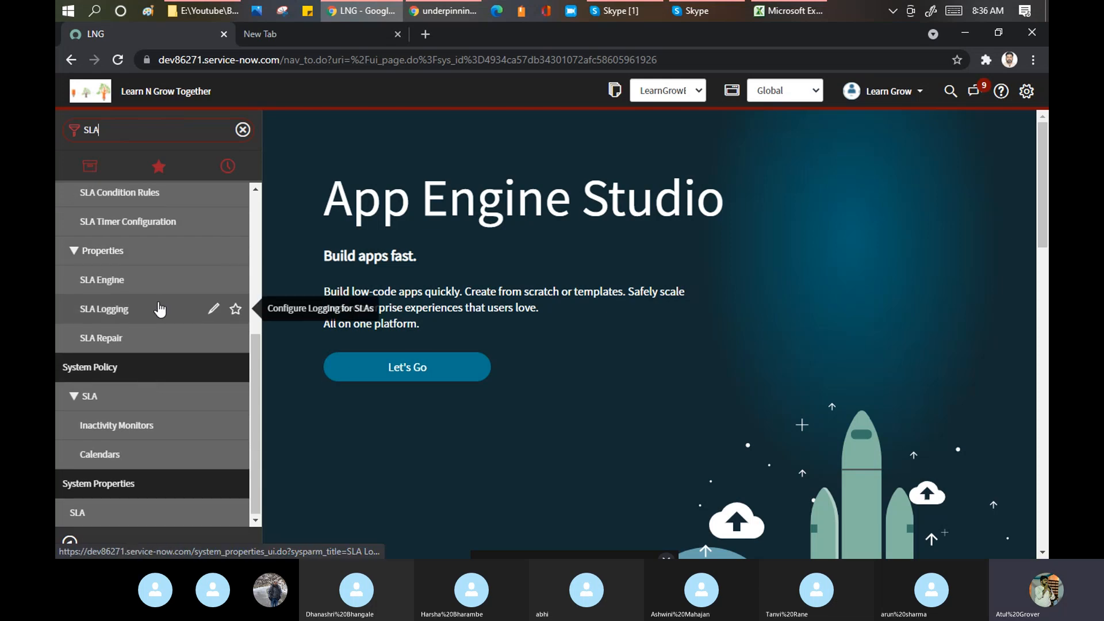
scroll(160, 309, up, 3)
click(94, 327)
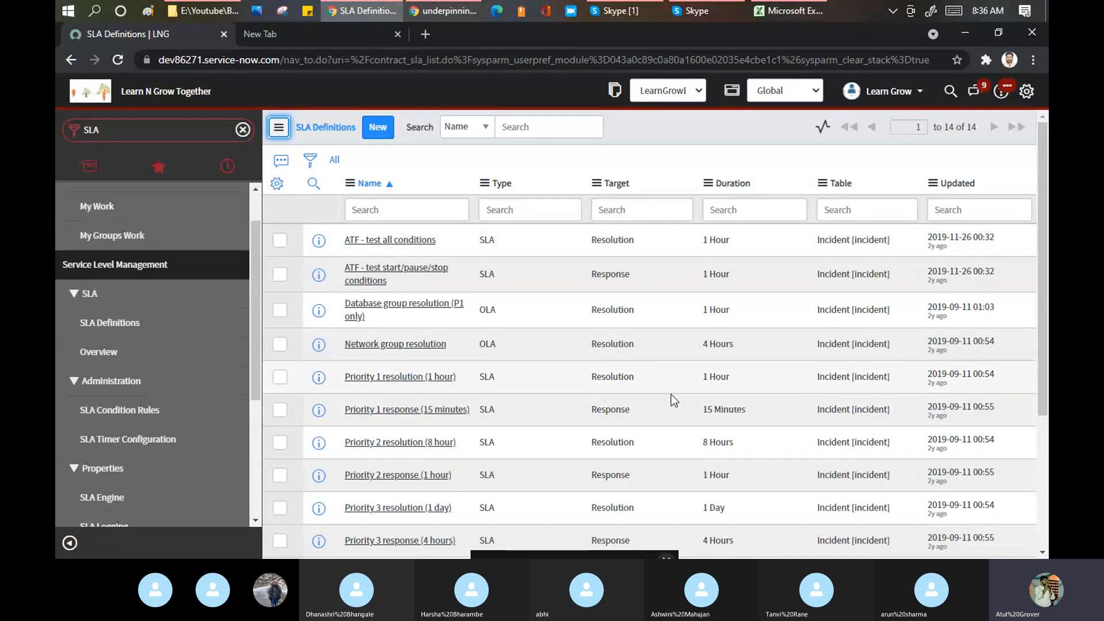
- Open the 'Priority 1 response (15 minutes)' record from the SLA Definitions list
click(424, 415)
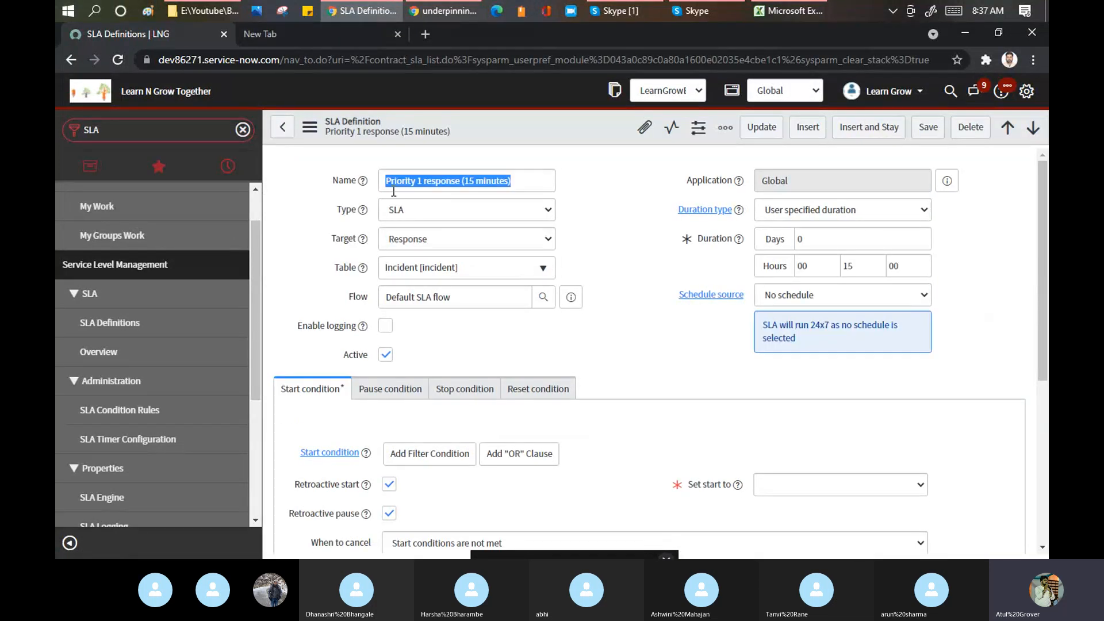
mouse_move(361, 181)
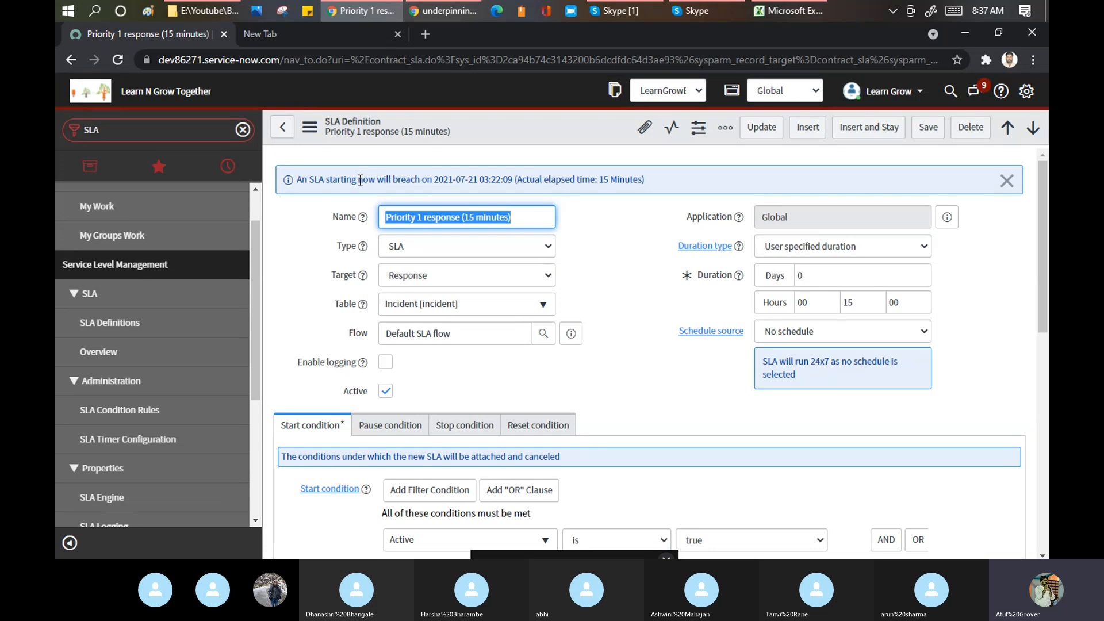
click(402, 222)
double_click(451, 217)
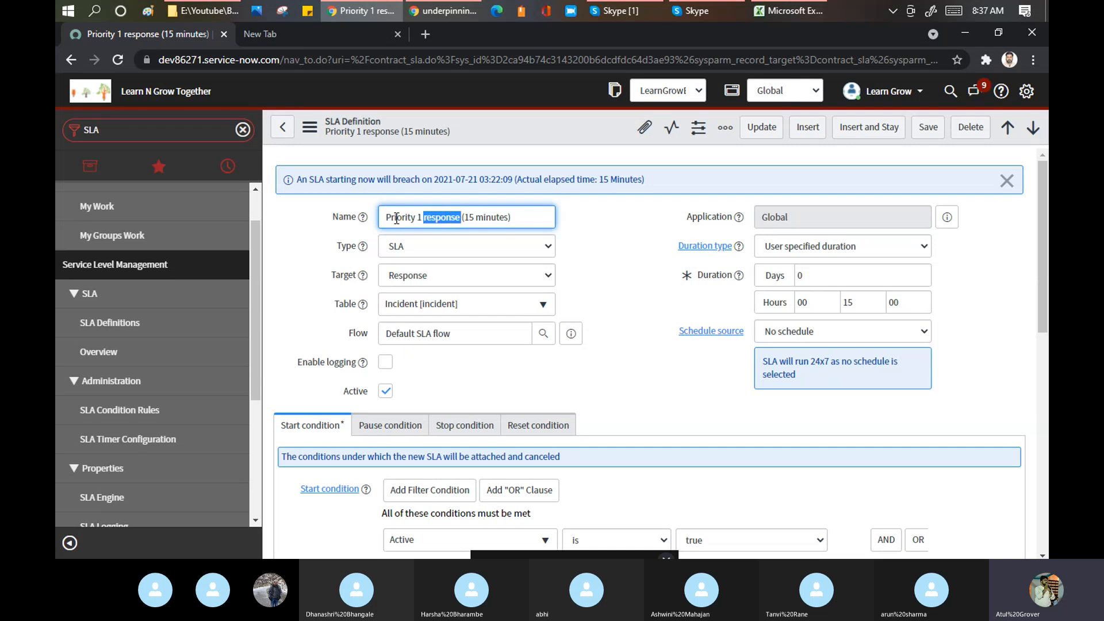
drag(384, 218, 462, 220)
drag(333, 218, 546, 207)
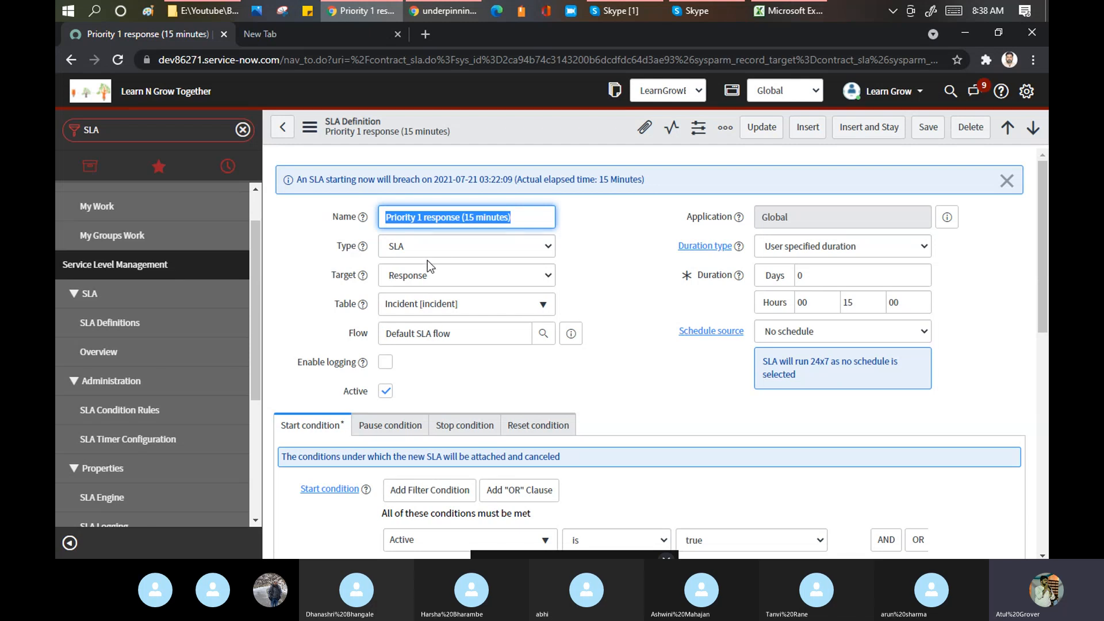
click(441, 247)
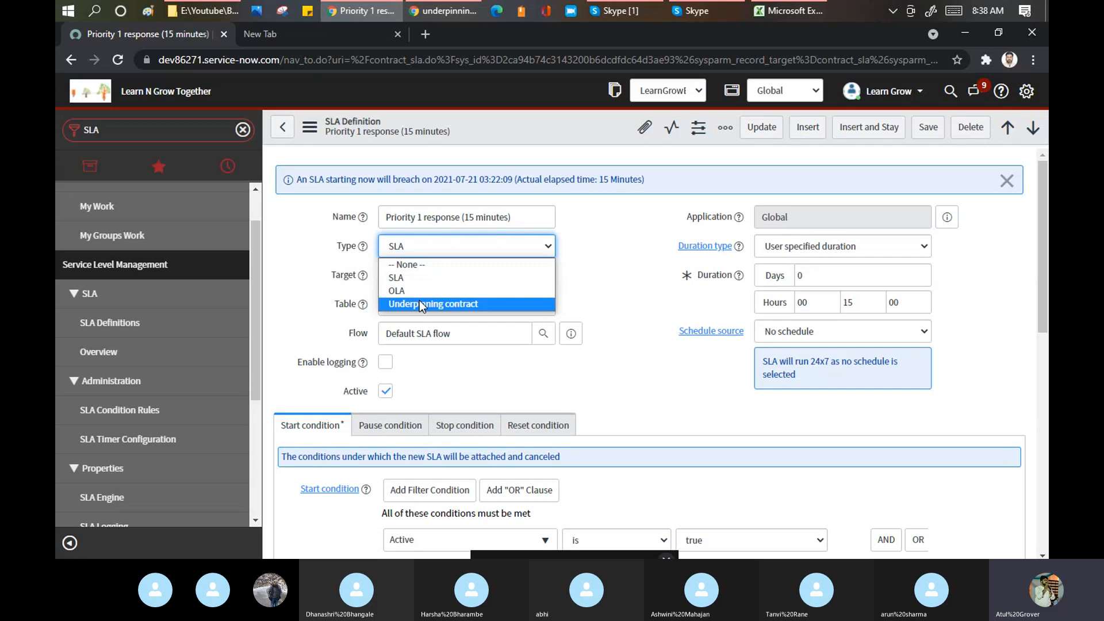
click(384, 276)
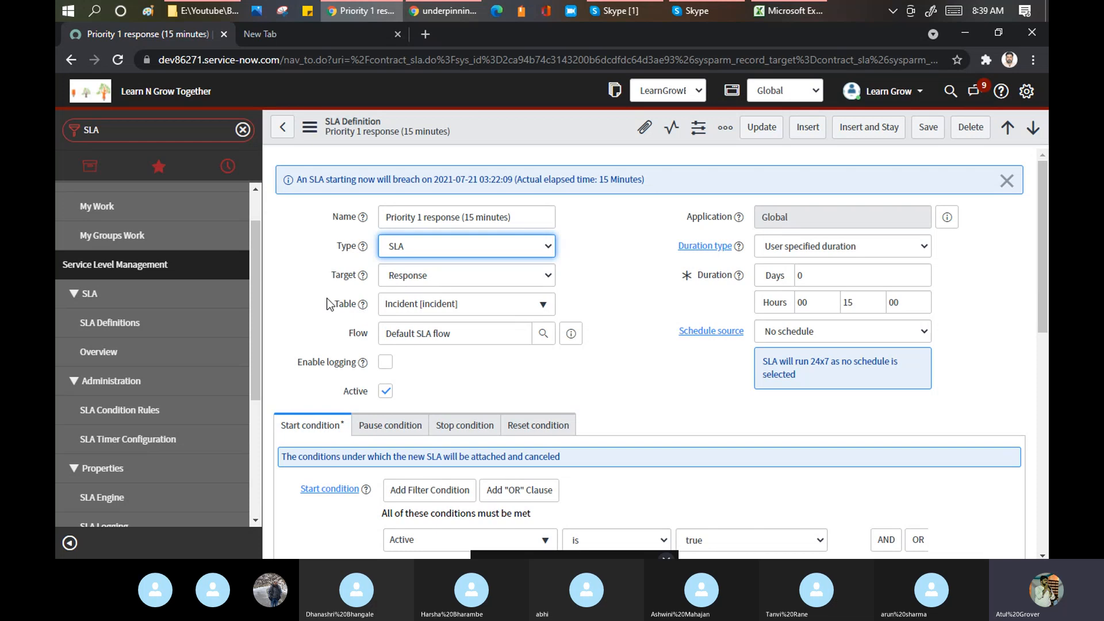
- Toggle Enable logging on and off, leaving it unchecked, then return to the Skype call
mouse_move(364, 313)
mouse_move(362, 365)
click(387, 363)
click(386, 363)
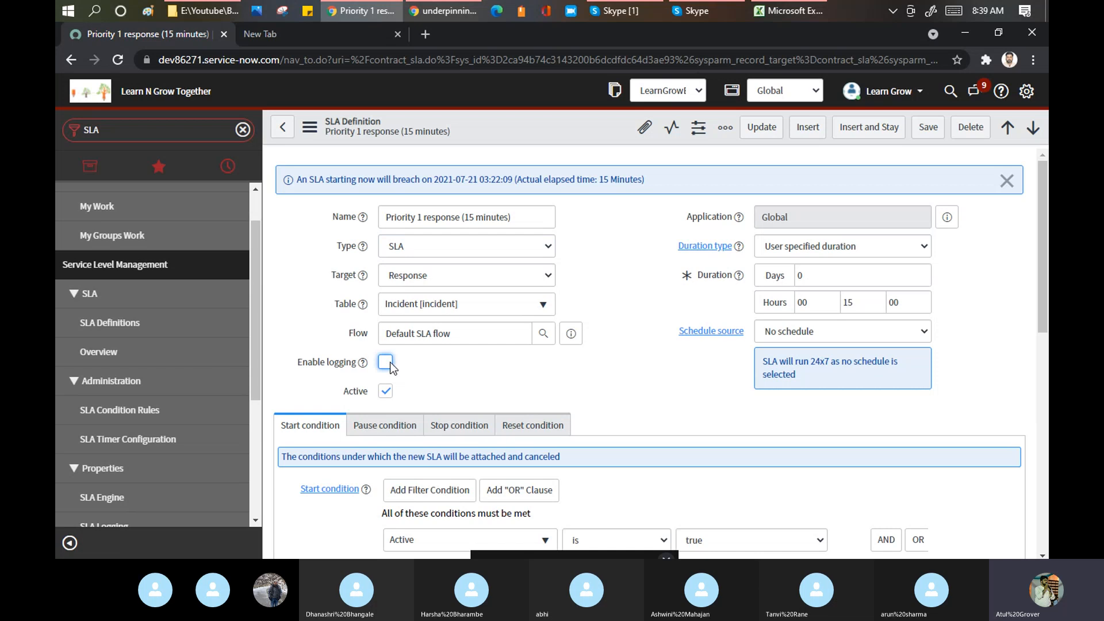
click(390, 363)
click(390, 362)
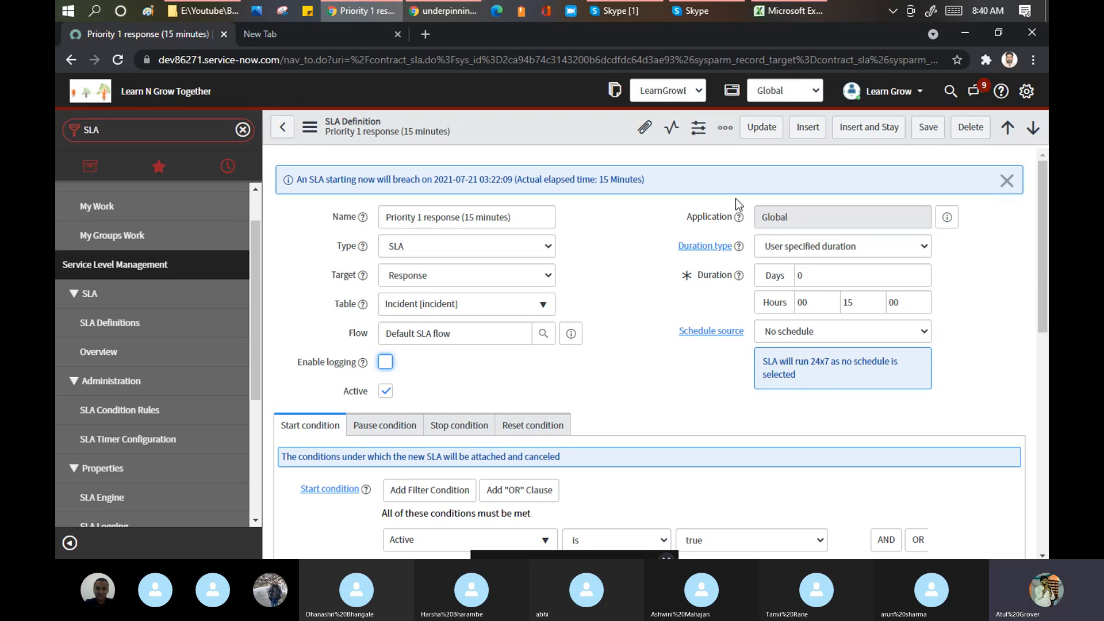
click(620, 12)
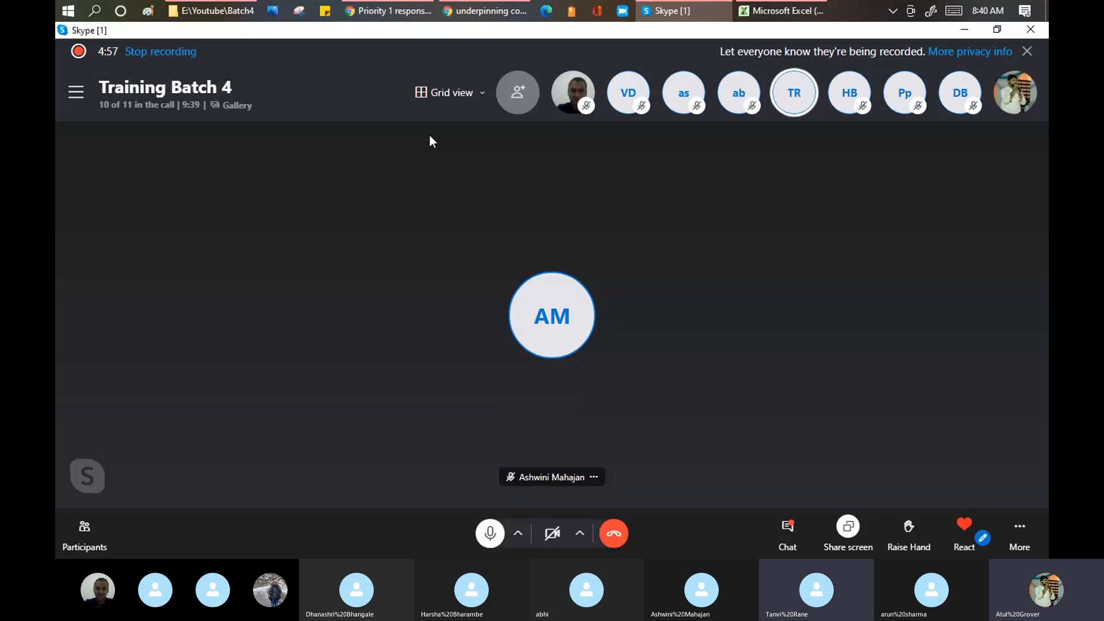
mouse_move(493, 14)
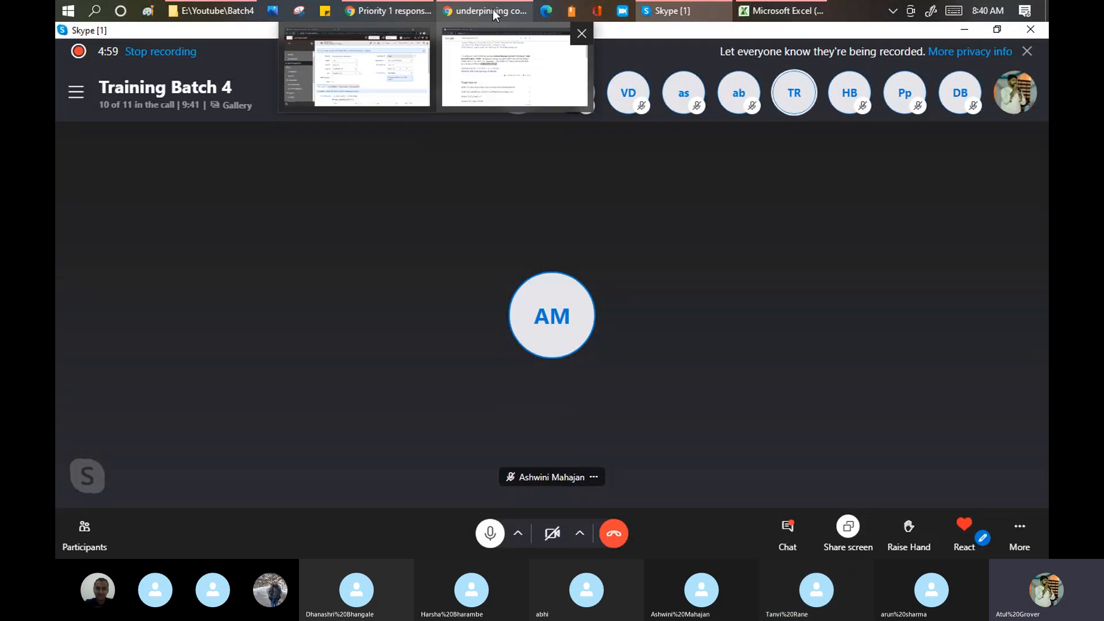
- Back on the SLA form, review the Duration type options, keeping User specified duration
click(381, 46)
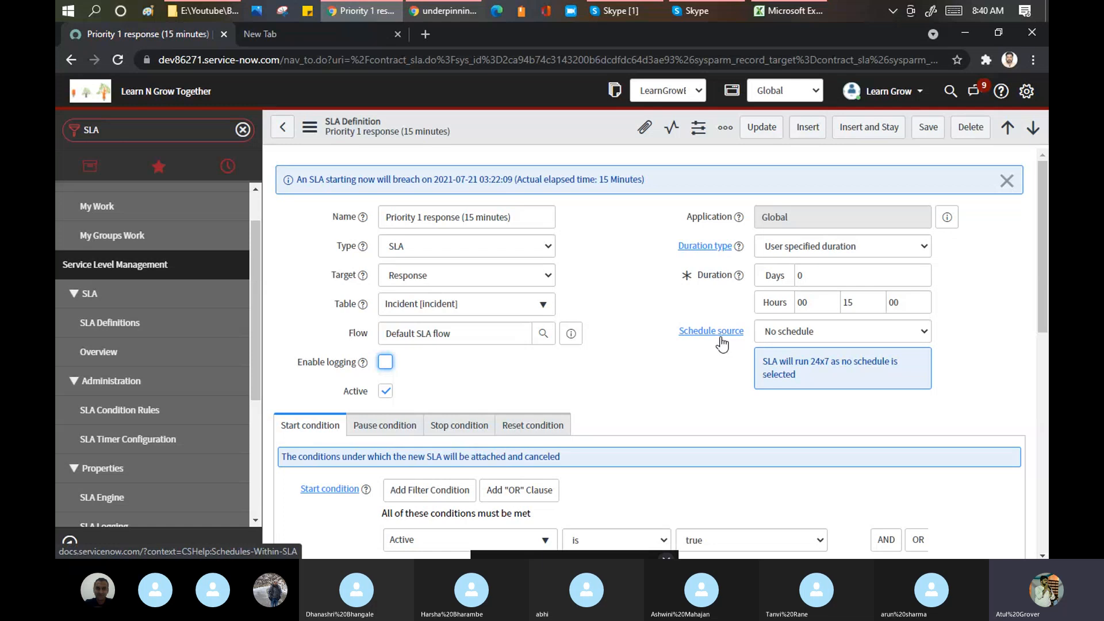
click(845, 246)
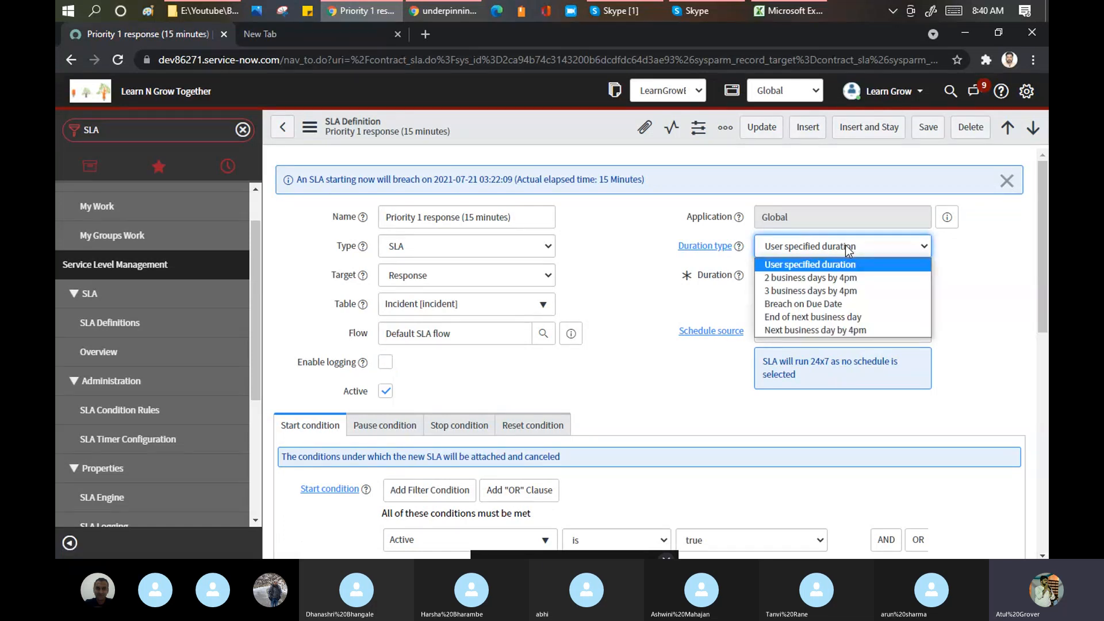
click(845, 245)
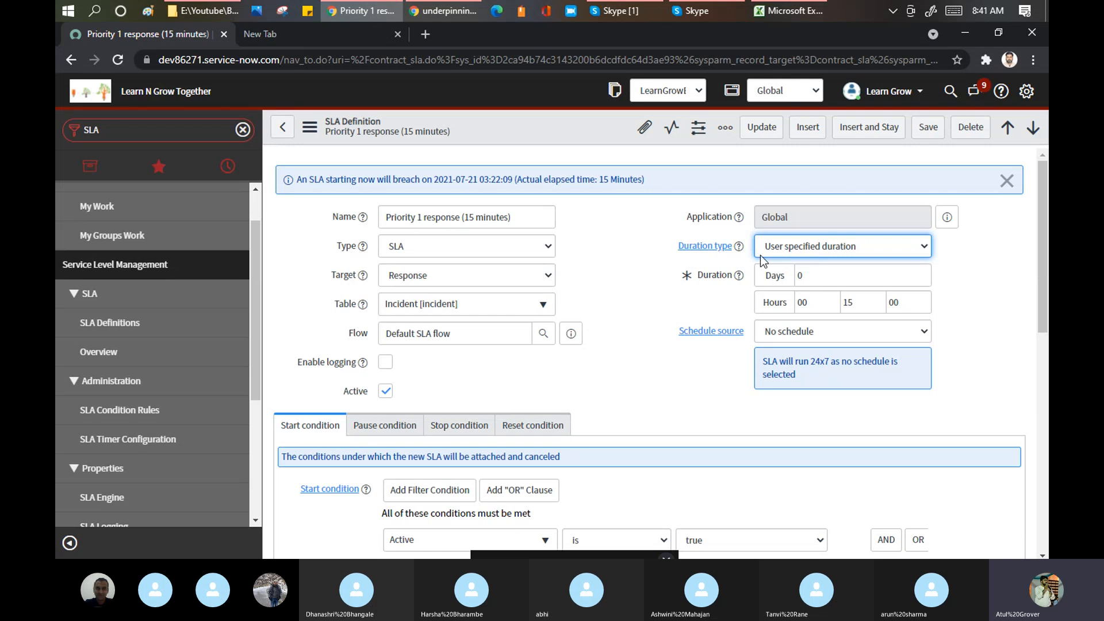
click(808, 248)
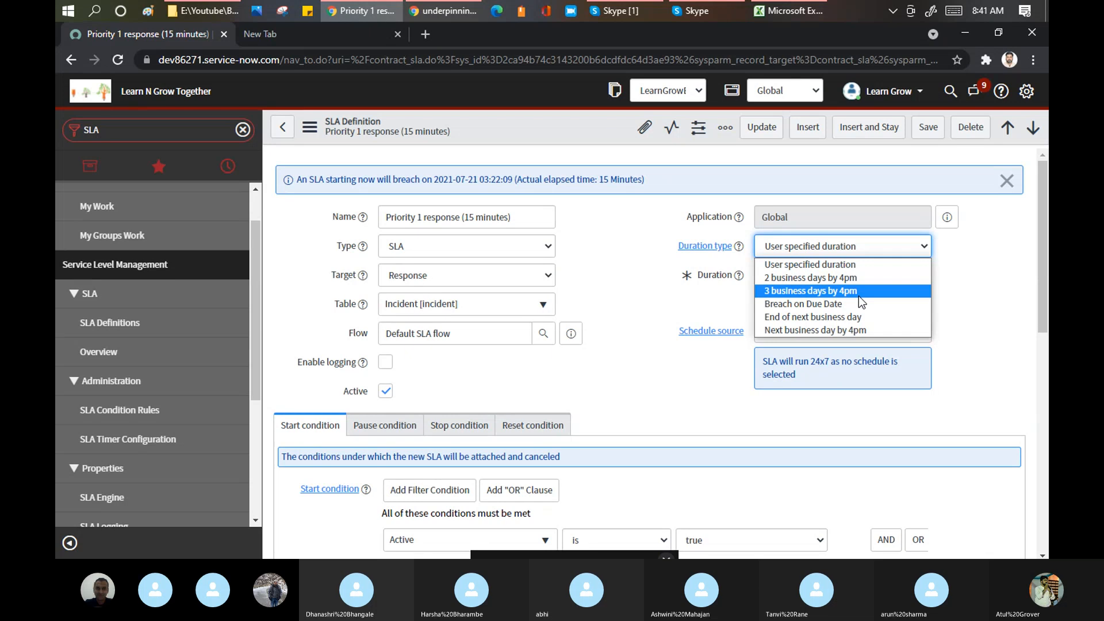
key(Escape)
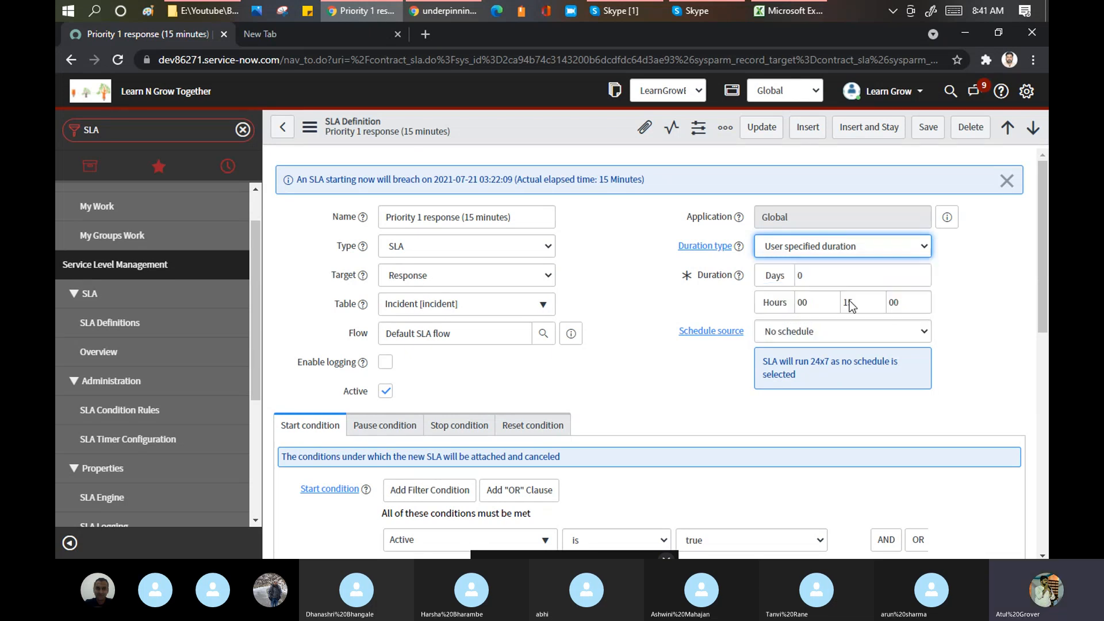
click(848, 248)
click(848, 305)
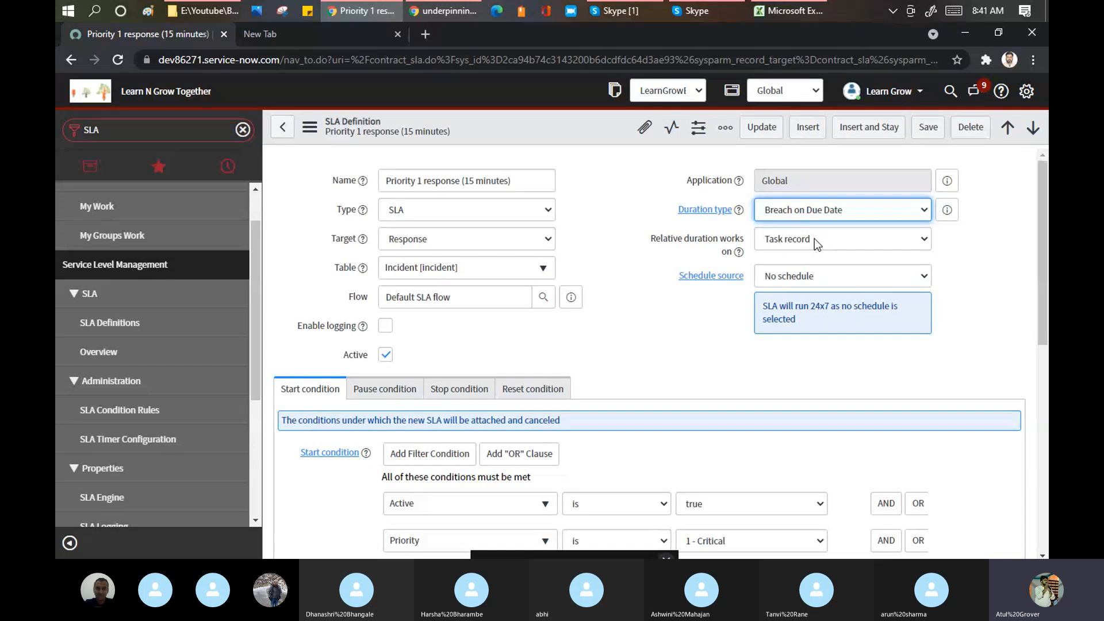
click(851, 207)
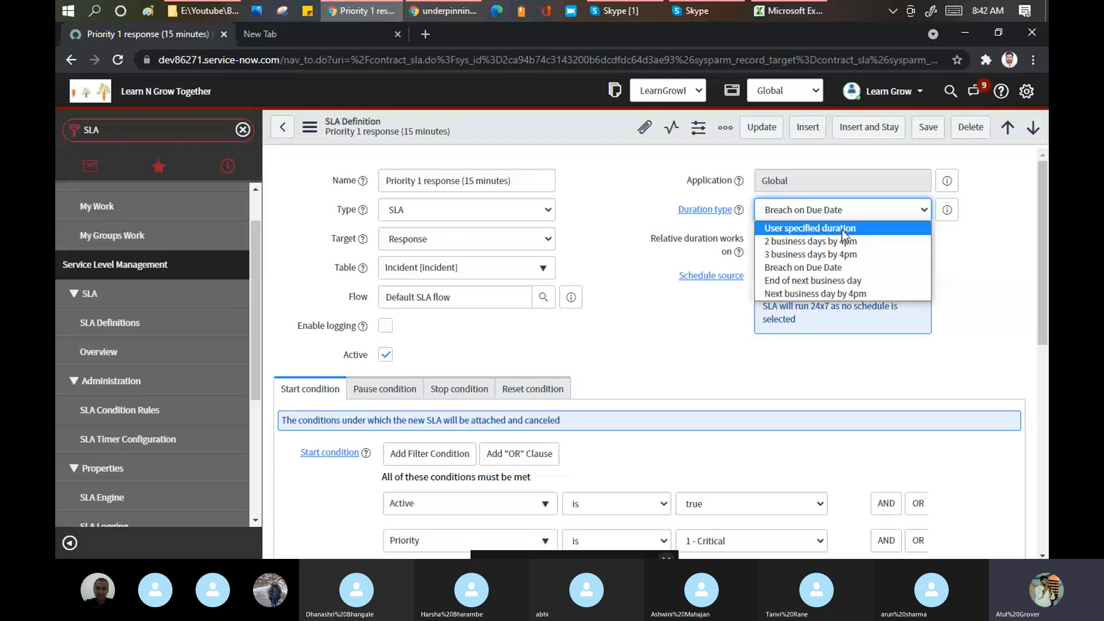
click(842, 228)
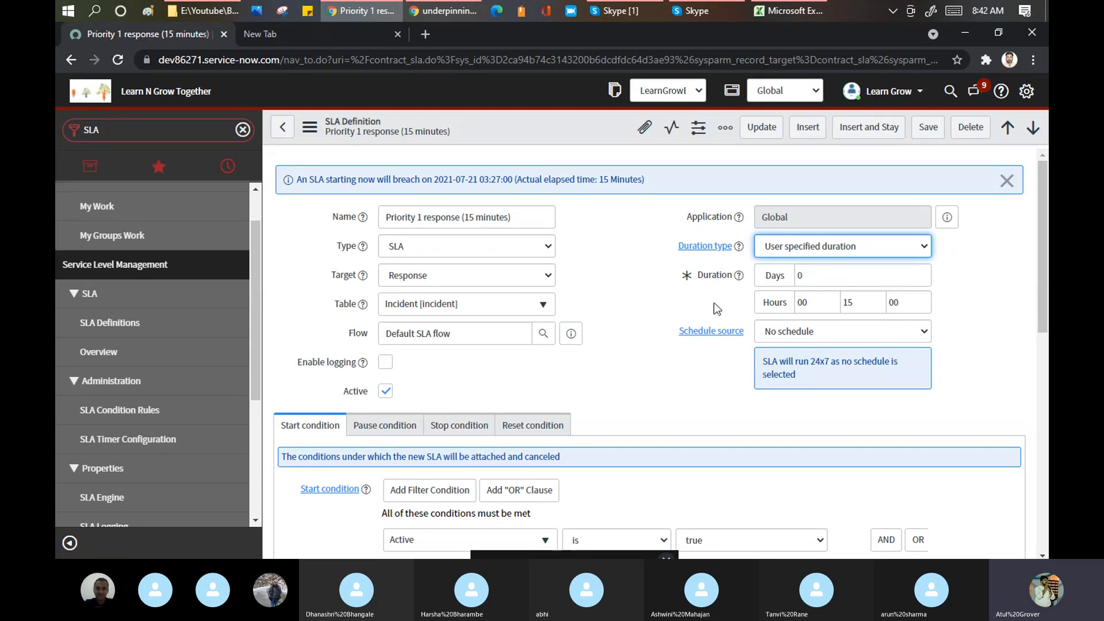
click(868, 303)
drag(868, 304, 841, 304)
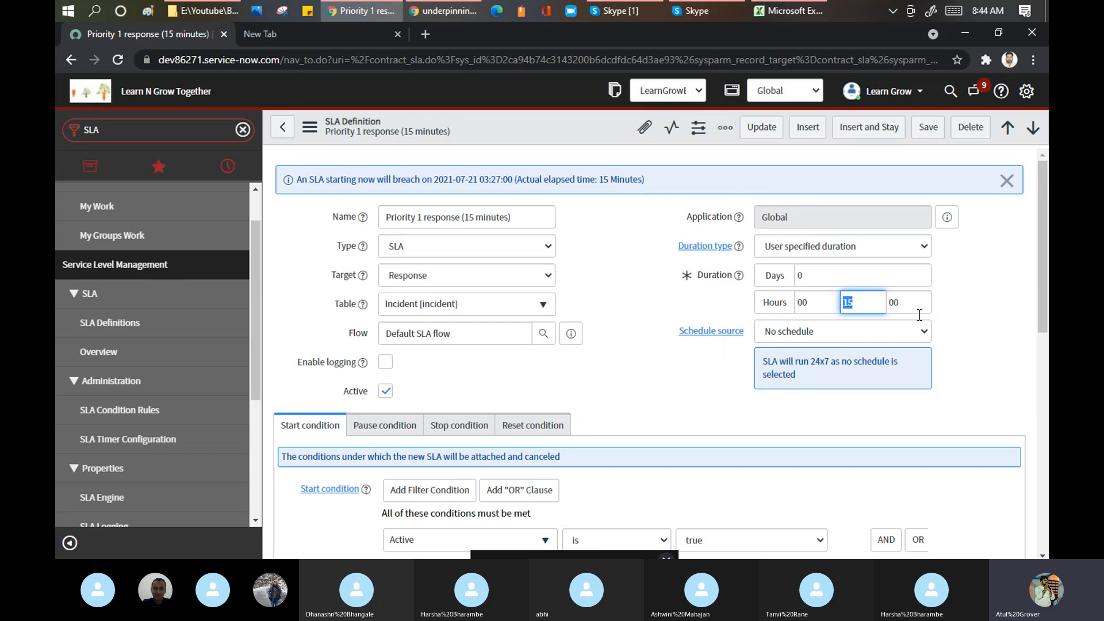
- Set Schedule source to 'SLA definition' and place the cursor in the empty Schedule field
click(923, 333)
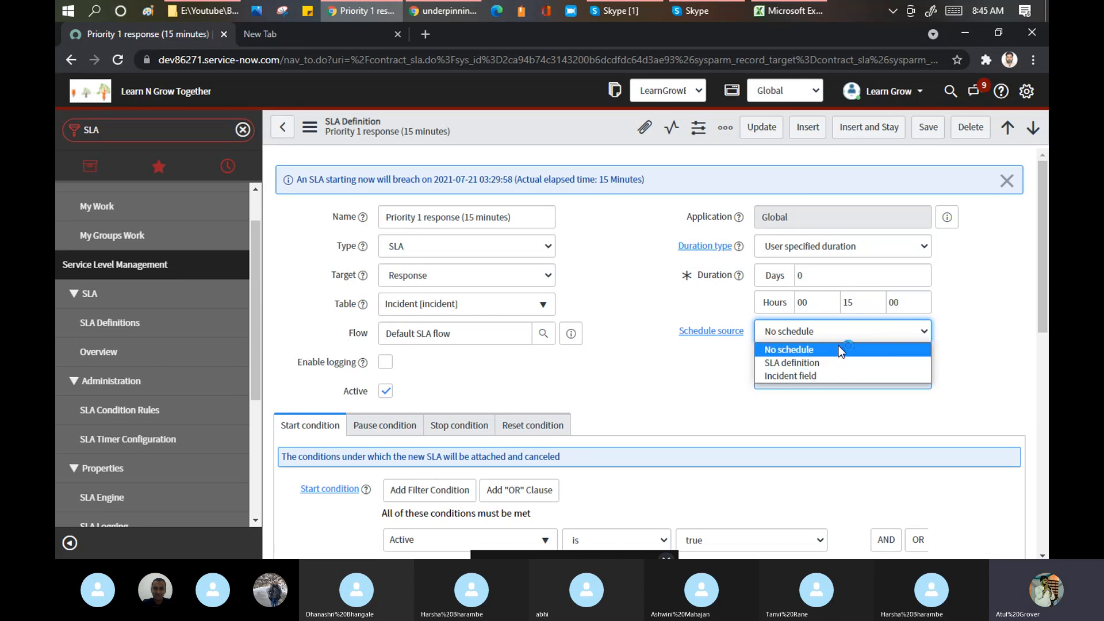
click(1008, 301)
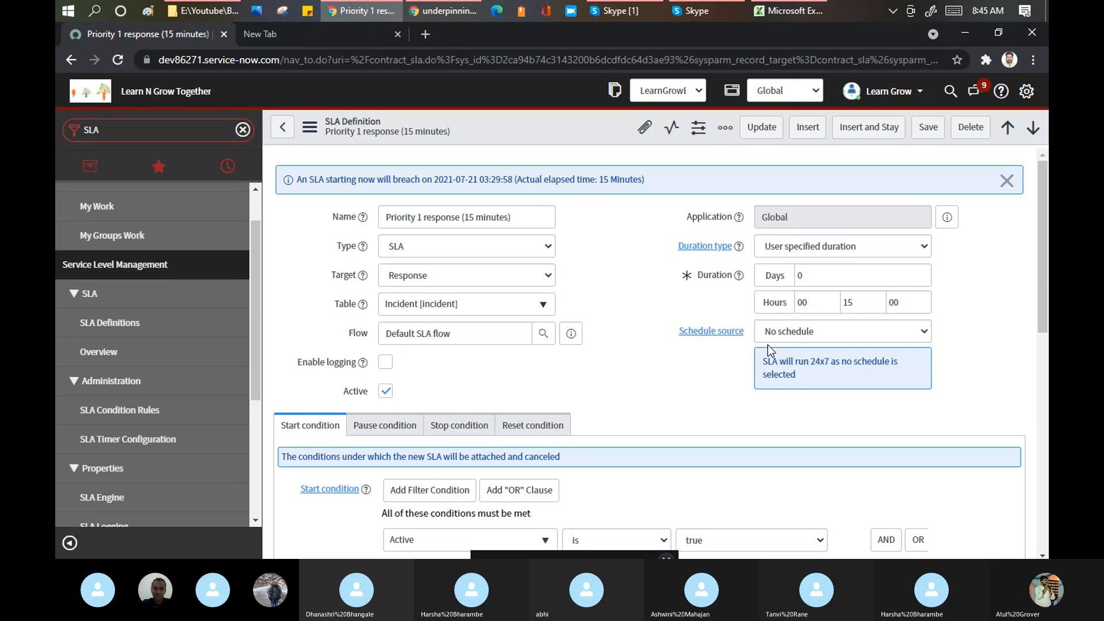
click(811, 334)
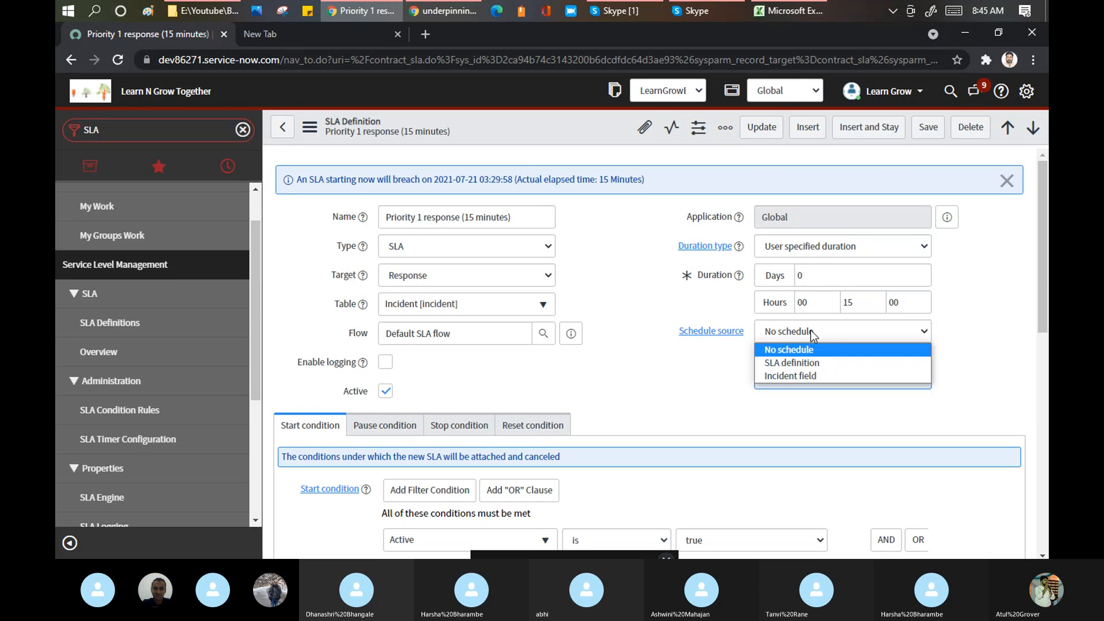
click(793, 363)
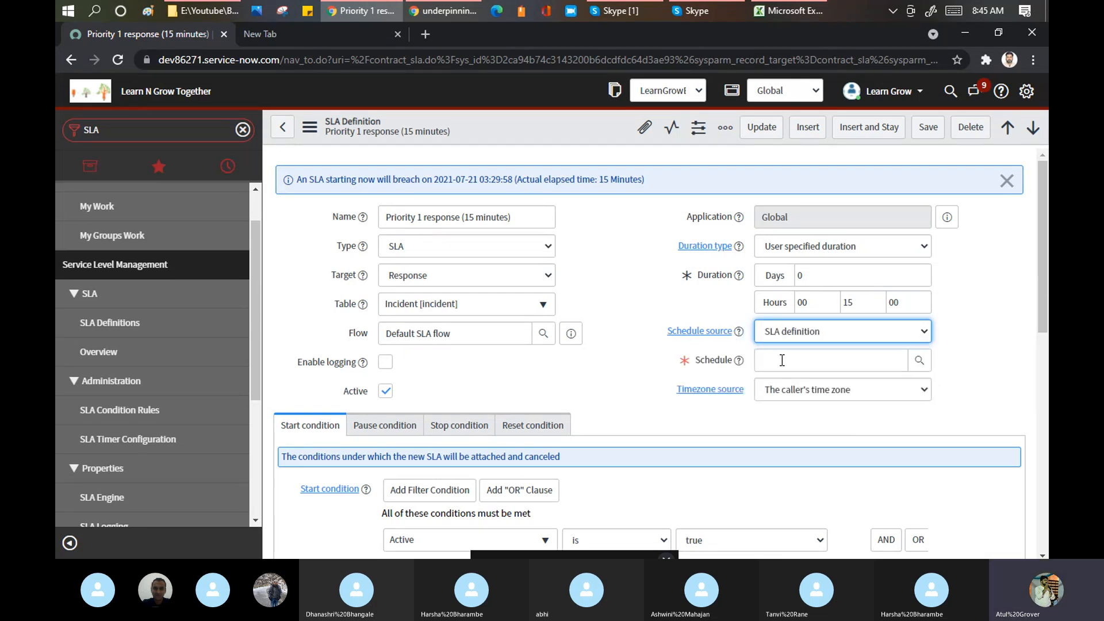
click(903, 359)
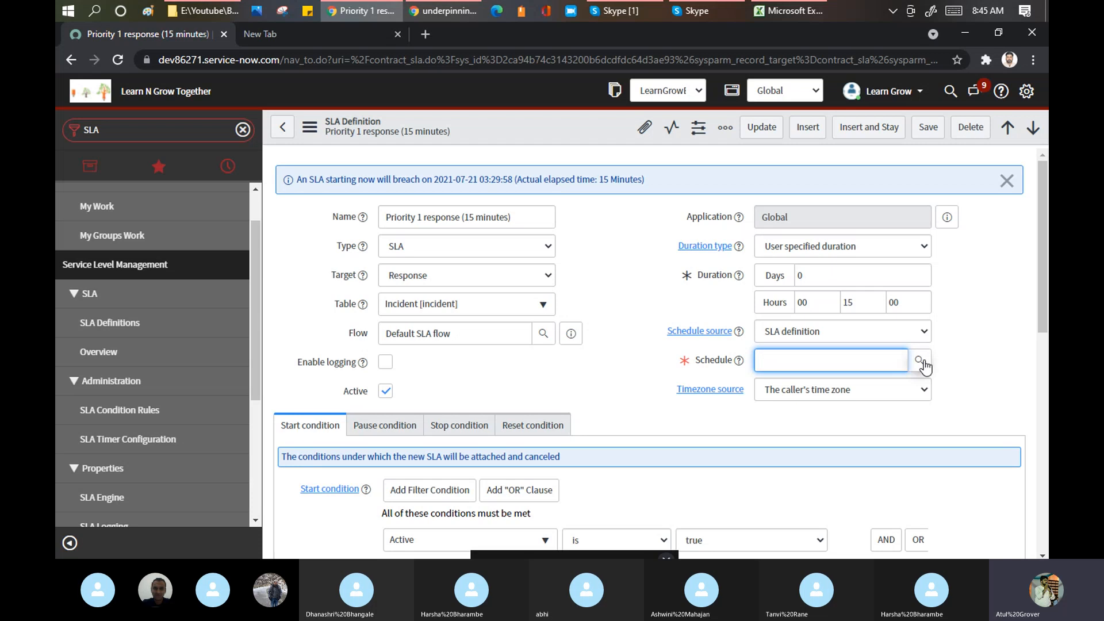
- Choose '8-5 weekdays' from the Schedules lookup as the SLA's schedule
click(919, 361)
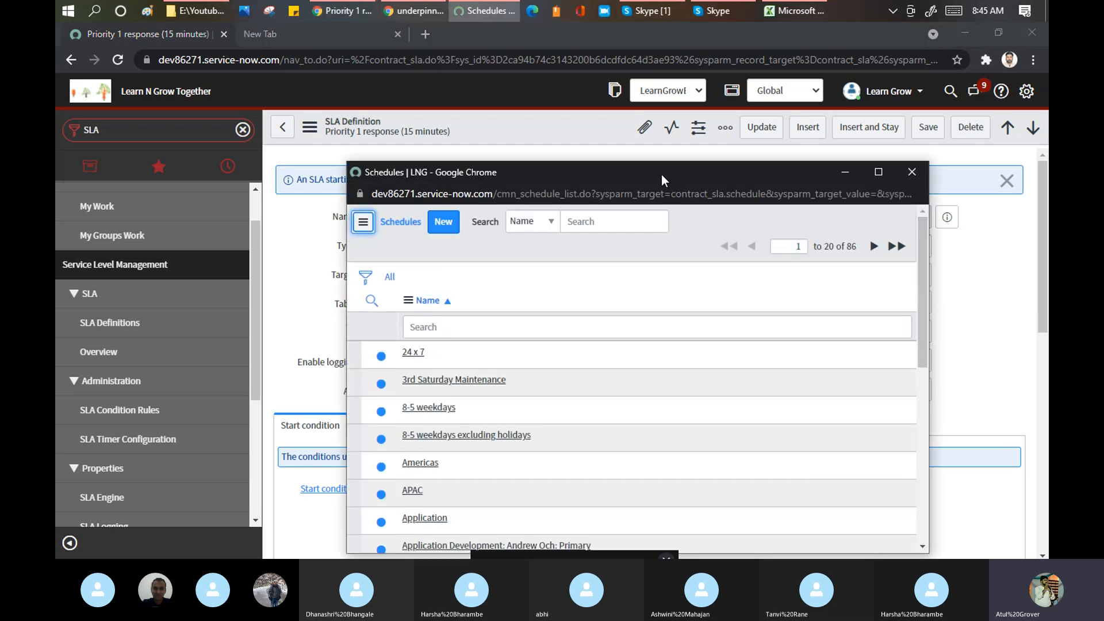
drag(661, 170, 695, 72)
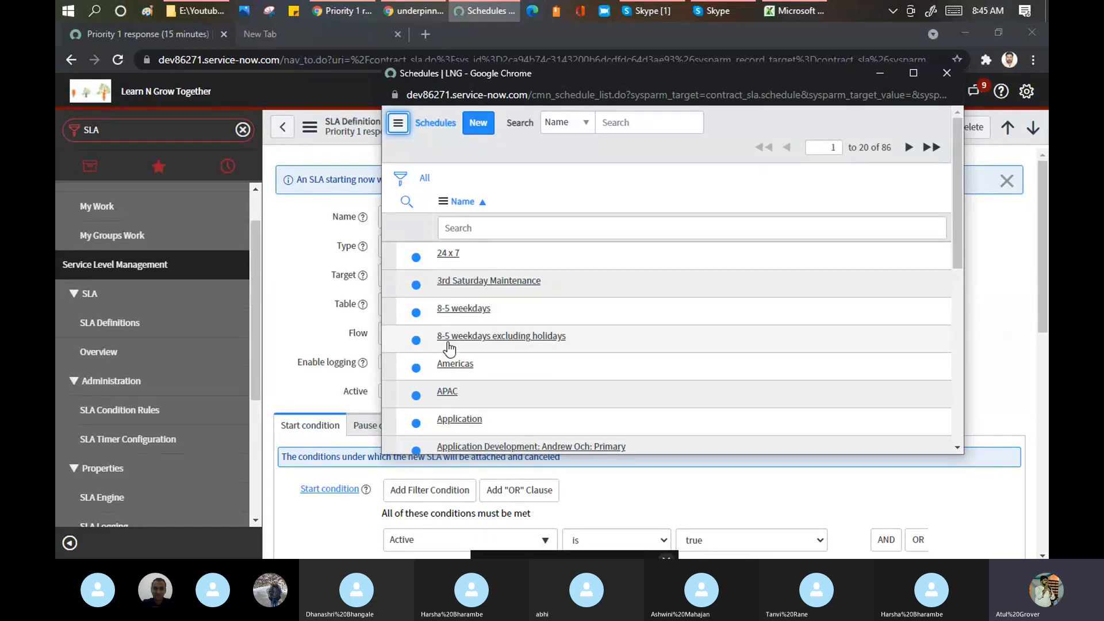
scroll(542, 347, down, 1)
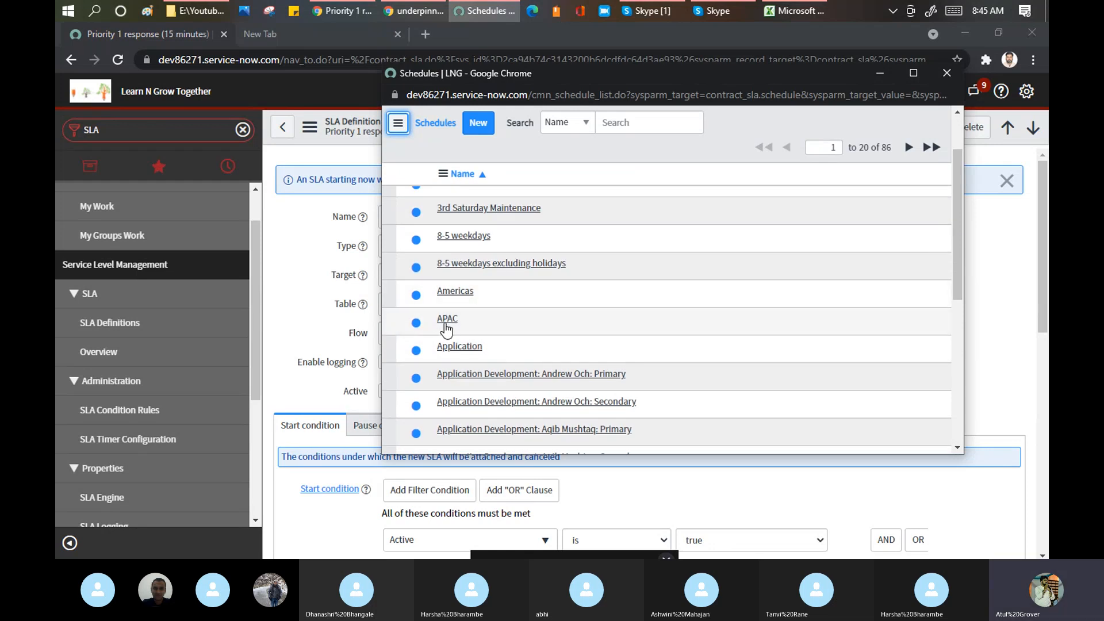
scroll(517, 293, down, 1)
scroll(516, 287, down, 5)
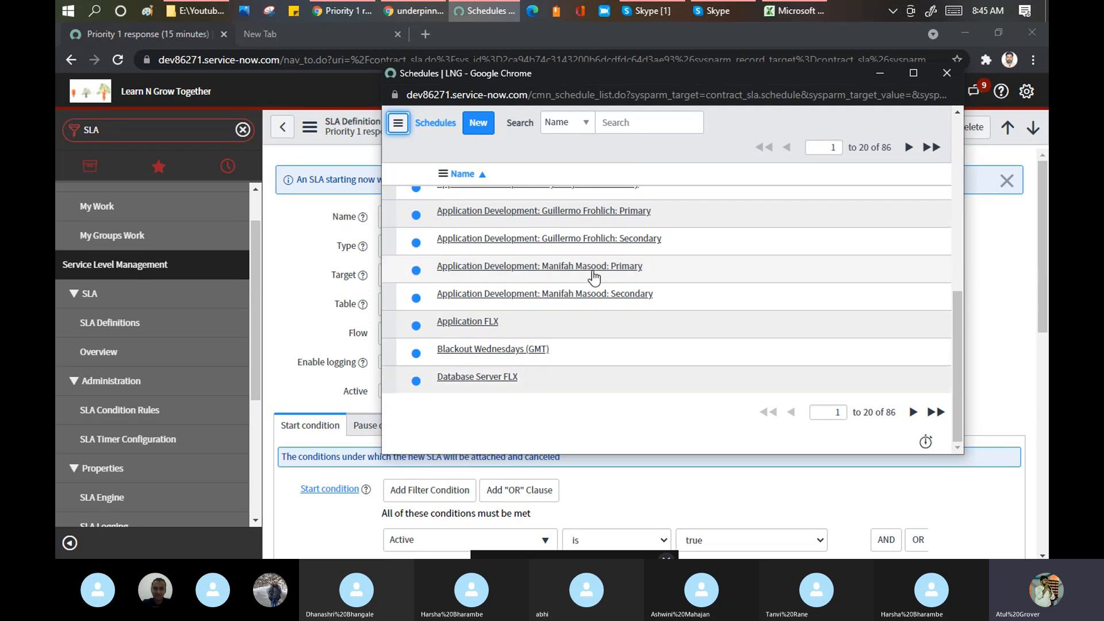
click(908, 148)
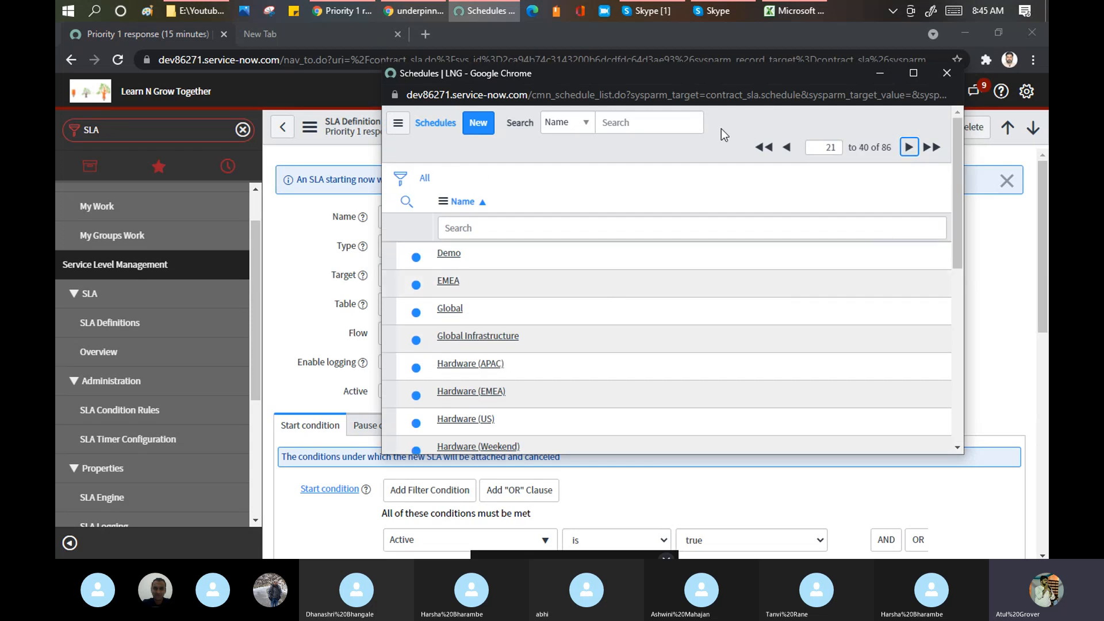
click(789, 155)
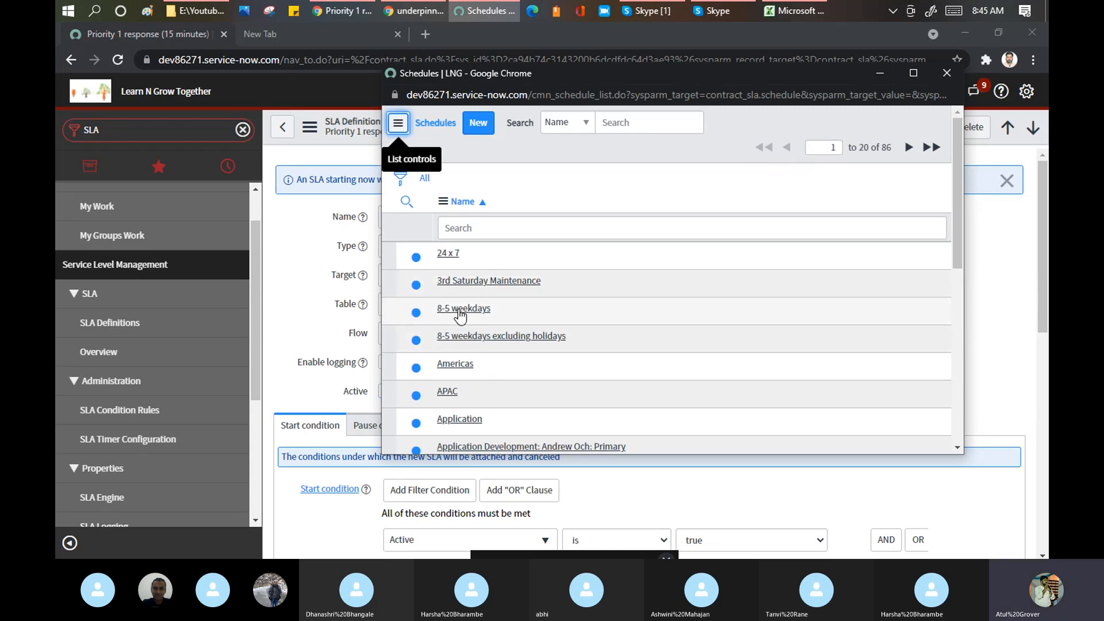
click(460, 310)
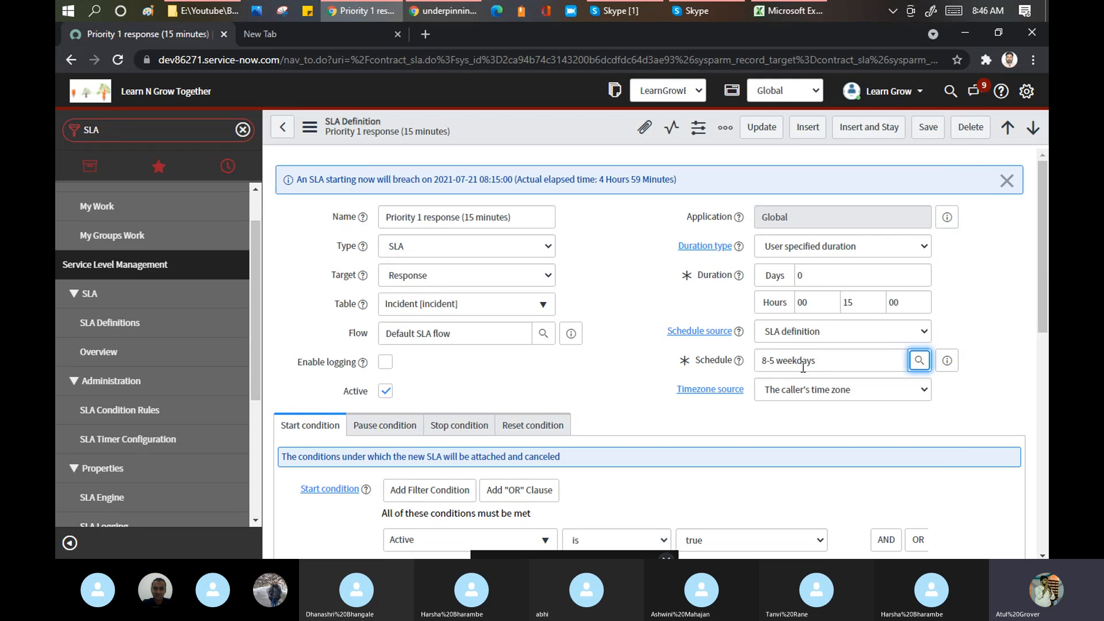
drag(825, 361, 751, 362)
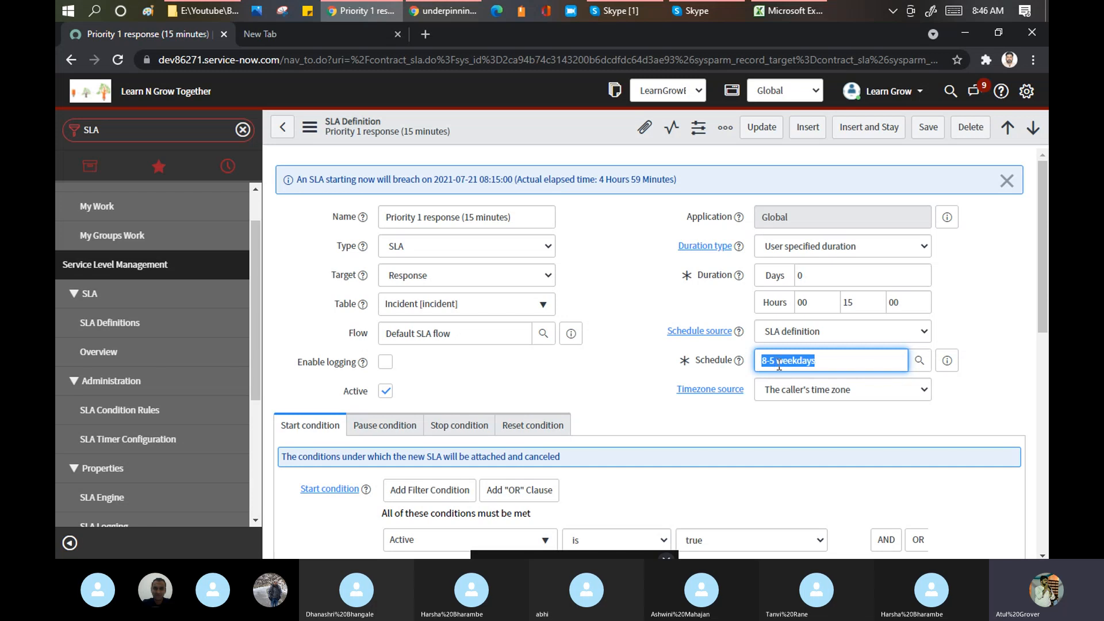
drag(797, 365, 803, 364)
drag(522, 179, 674, 188)
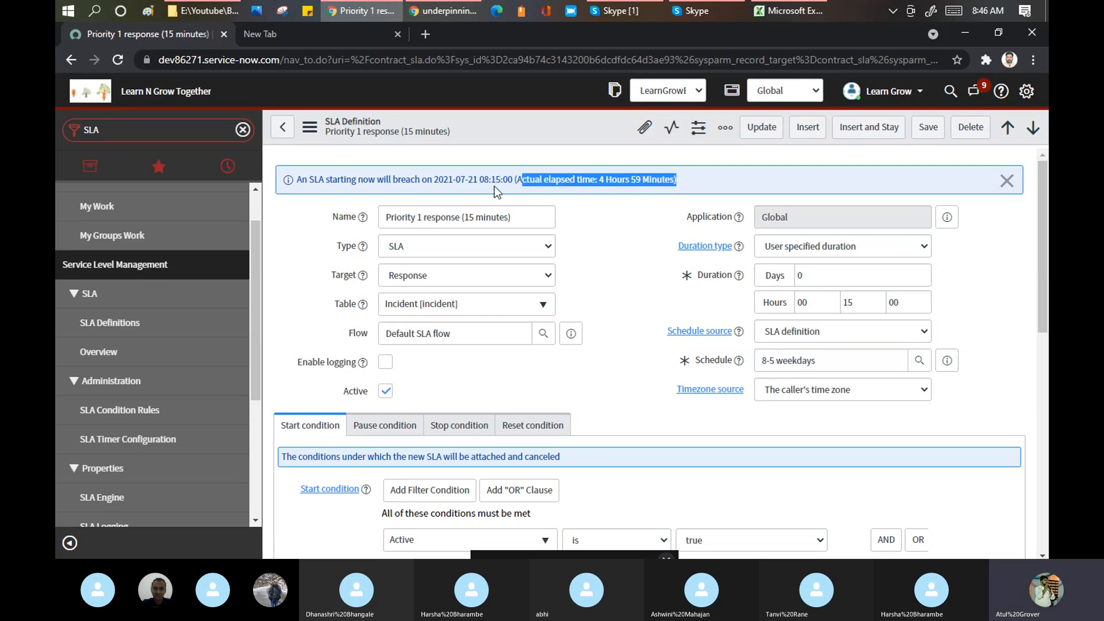
drag(478, 179, 514, 178)
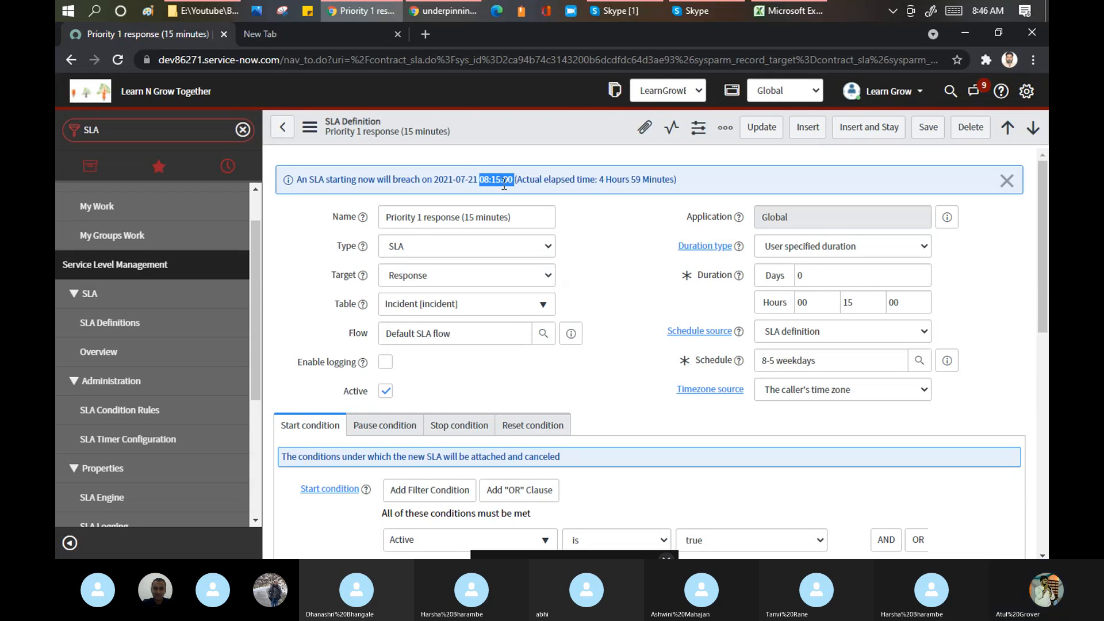
drag(597, 178, 678, 183)
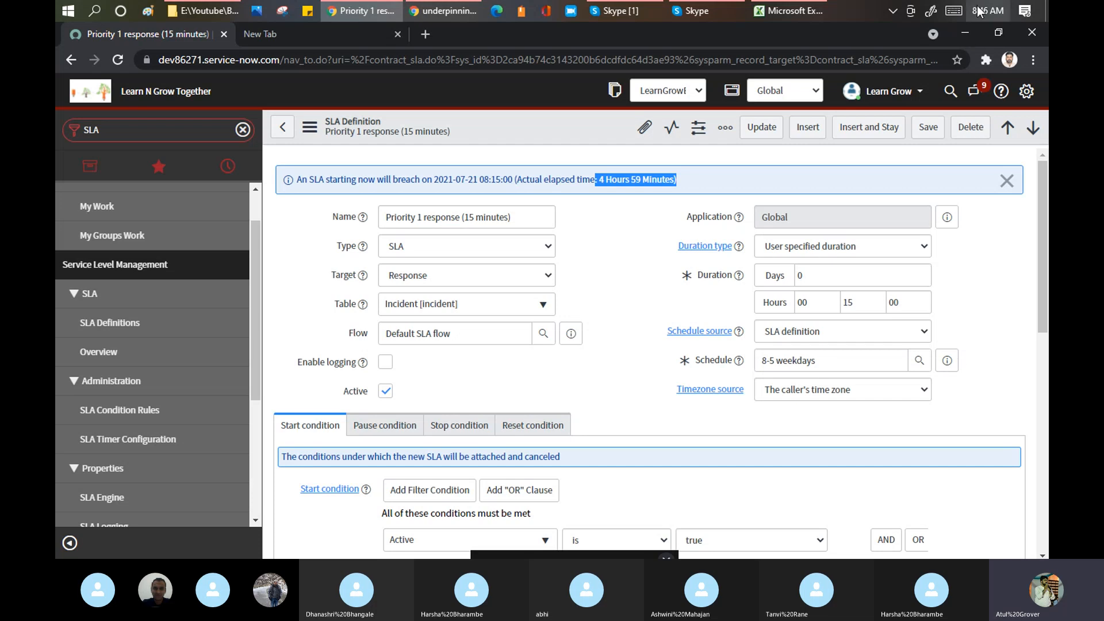
mouse_move(978, 11)
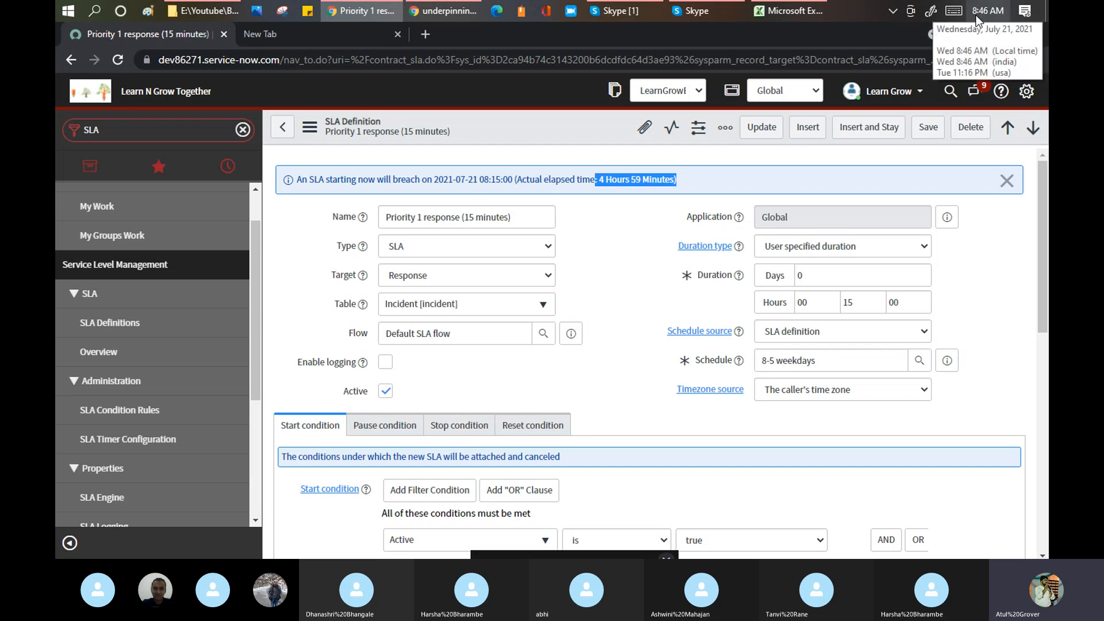
click(1026, 91)
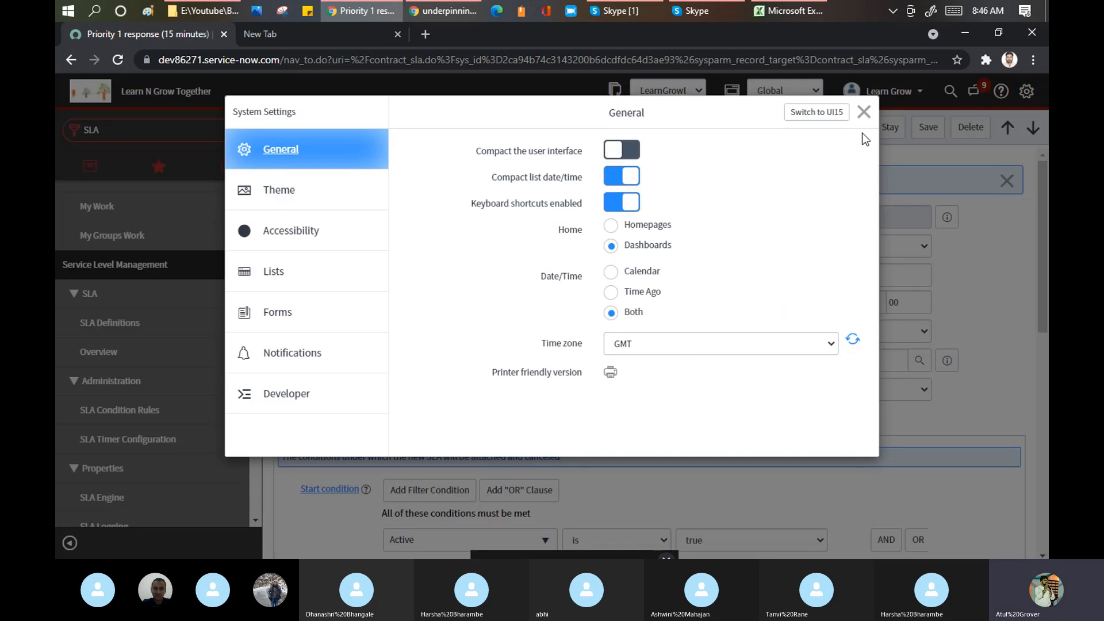
click(864, 111)
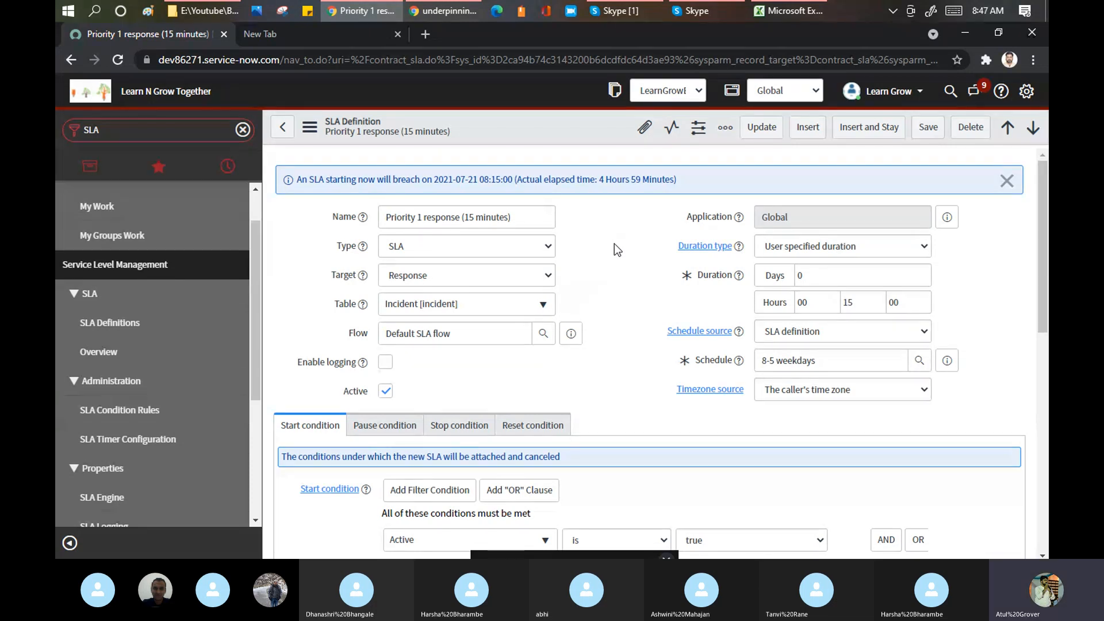
click(705, 12)
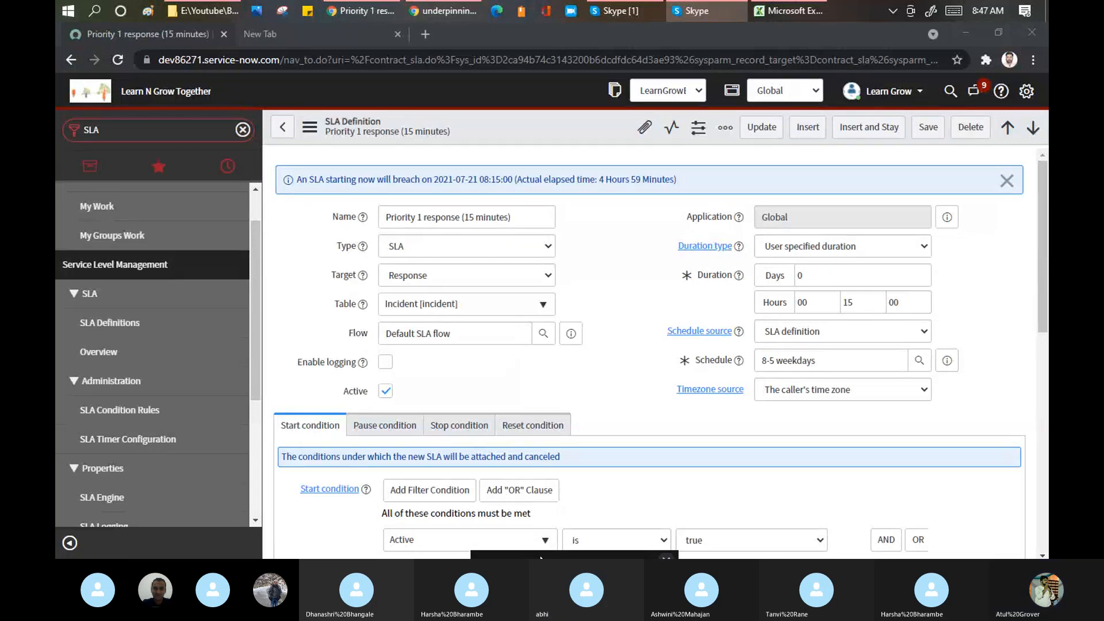
drag(544, 584, 359, 234)
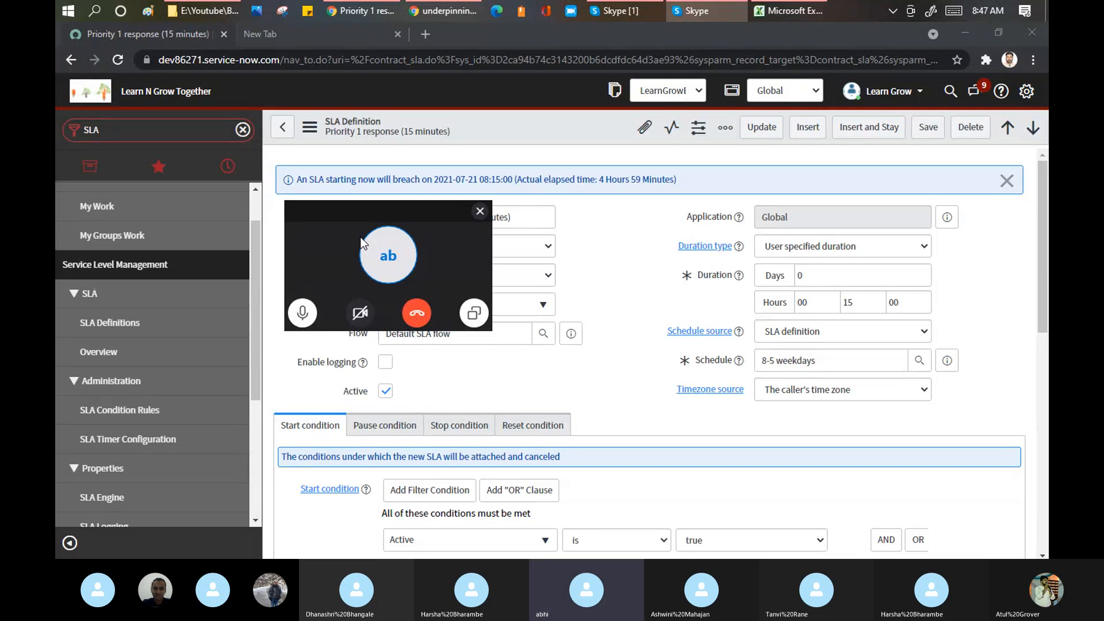
click(817, 276)
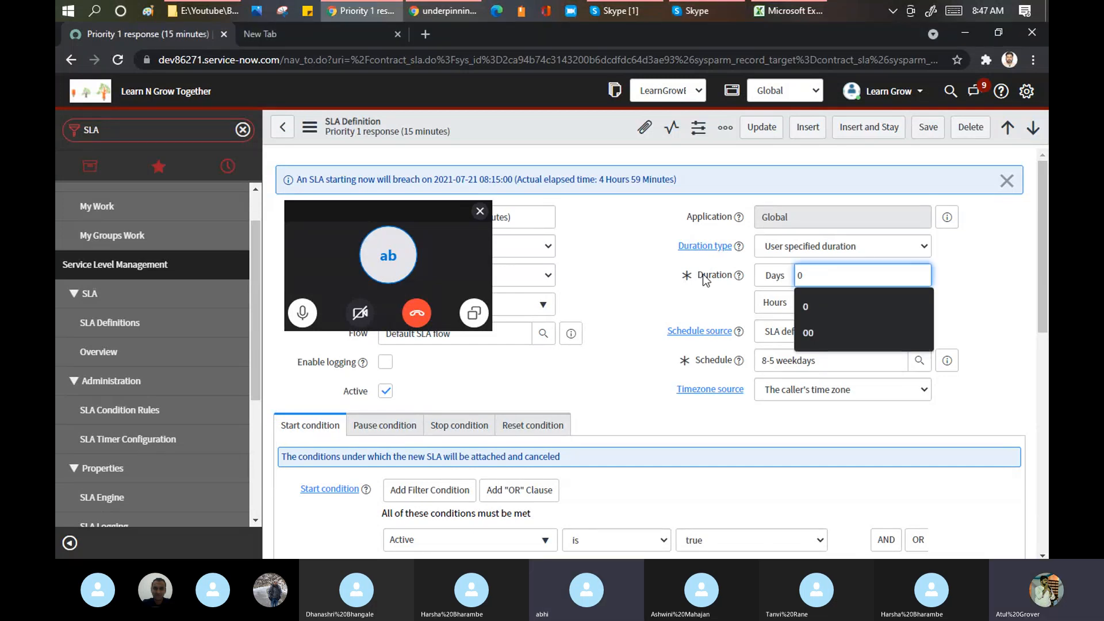
click(627, 232)
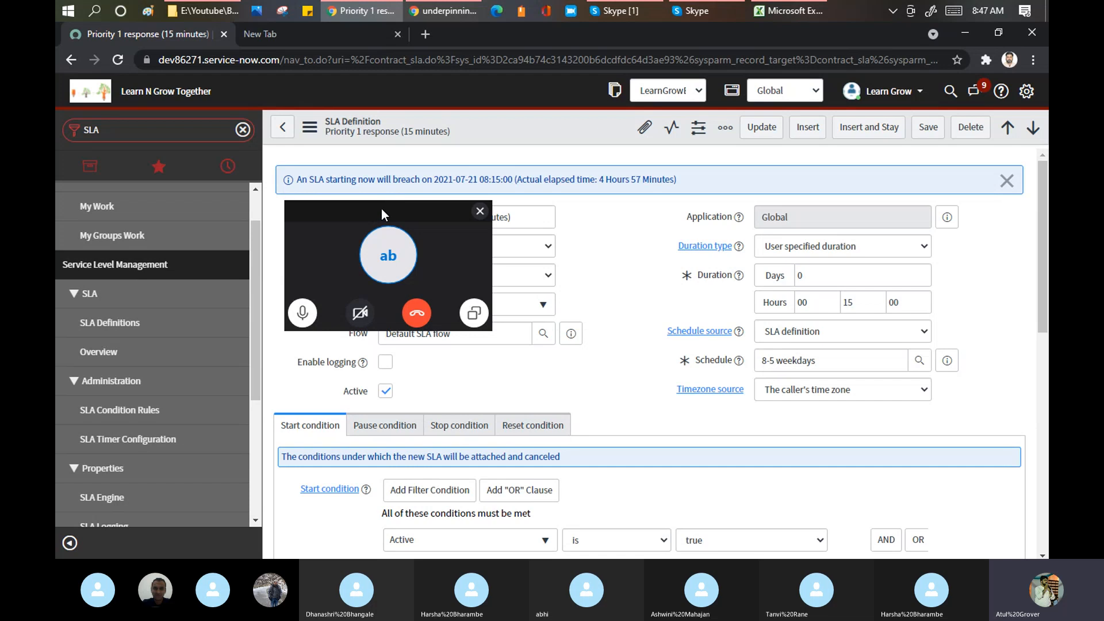
drag(381, 209, 259, 554)
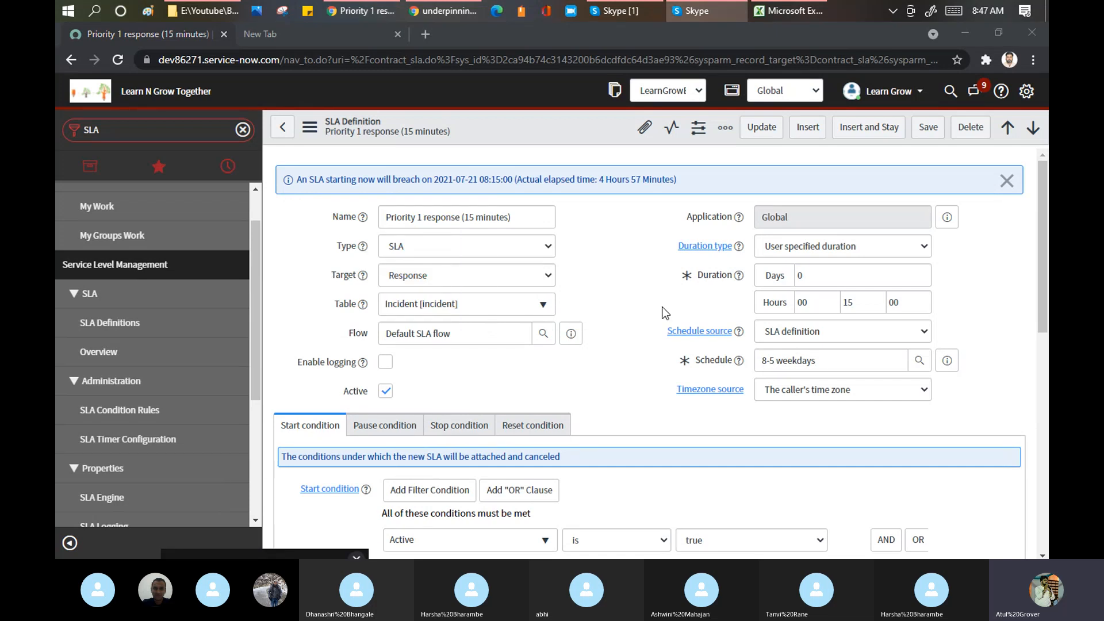
click(796, 278)
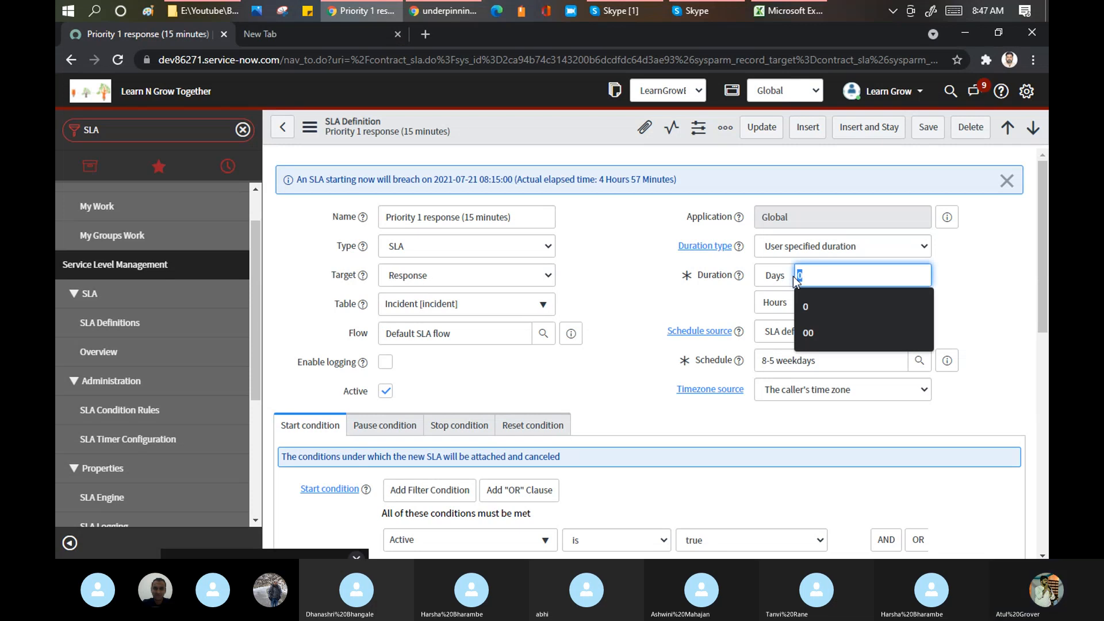
click(629, 275)
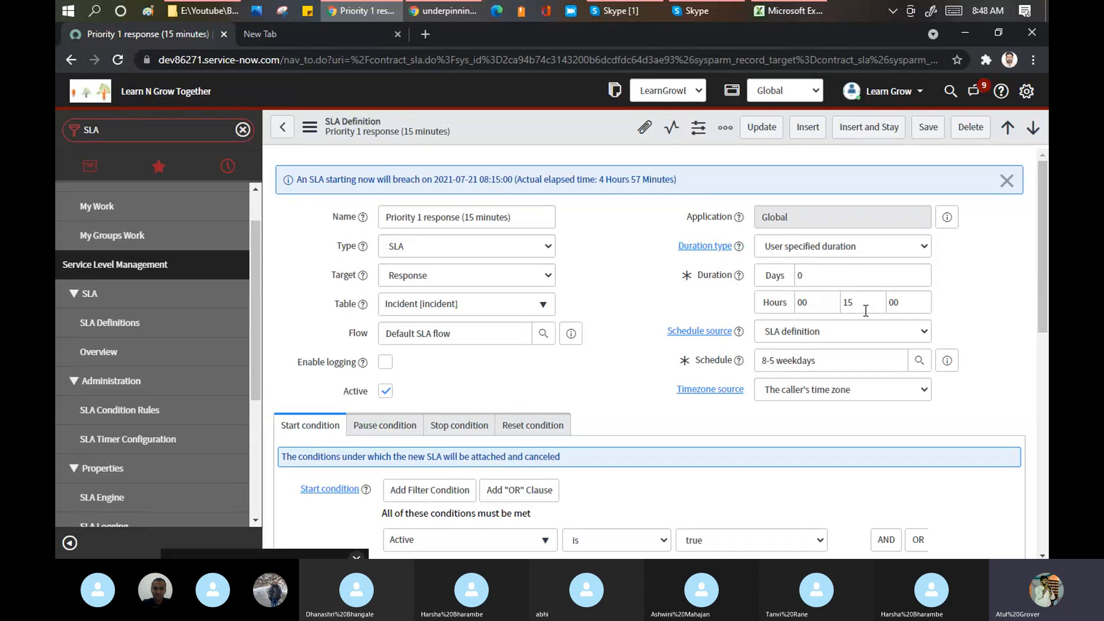
drag(865, 308, 837, 304)
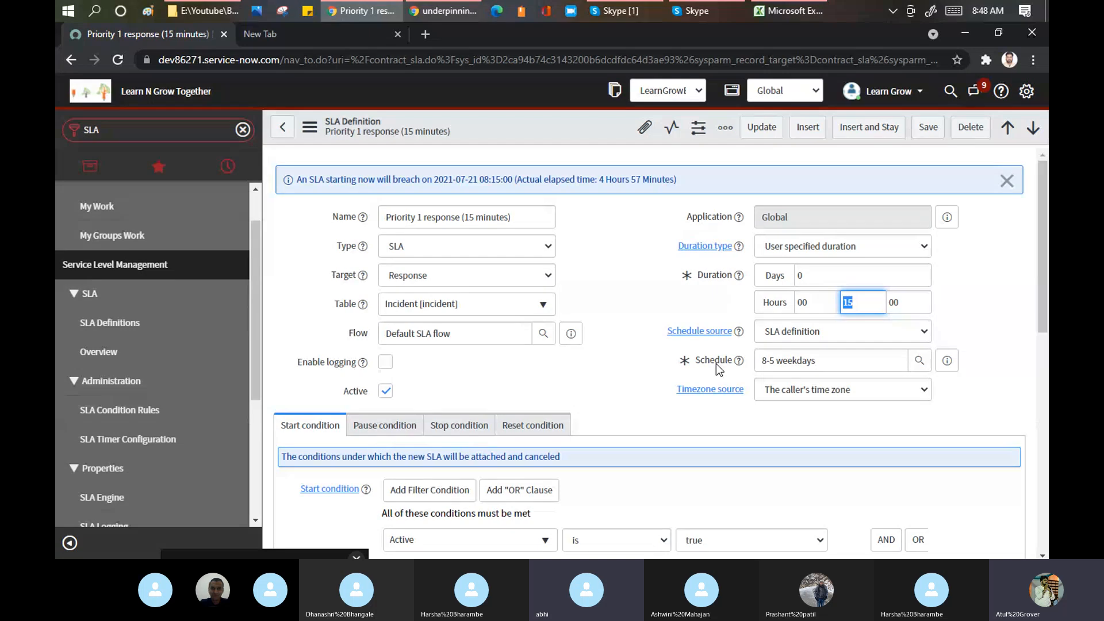
click(630, 251)
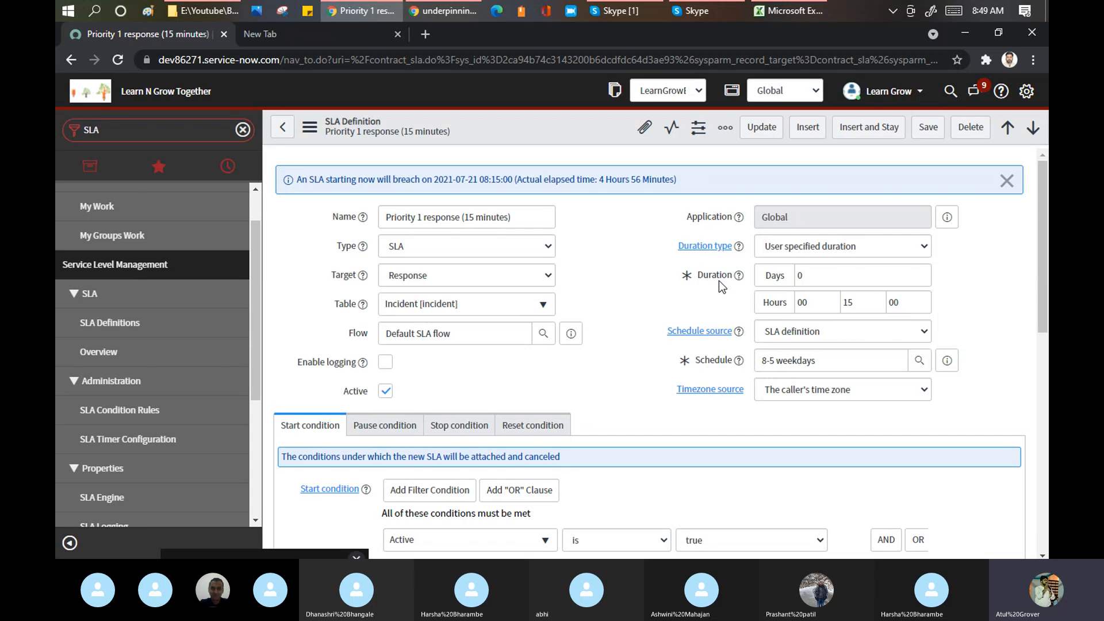
- Review the 15-minute duration and start conditions, then bring the Skype training call forward
double_click(849, 302)
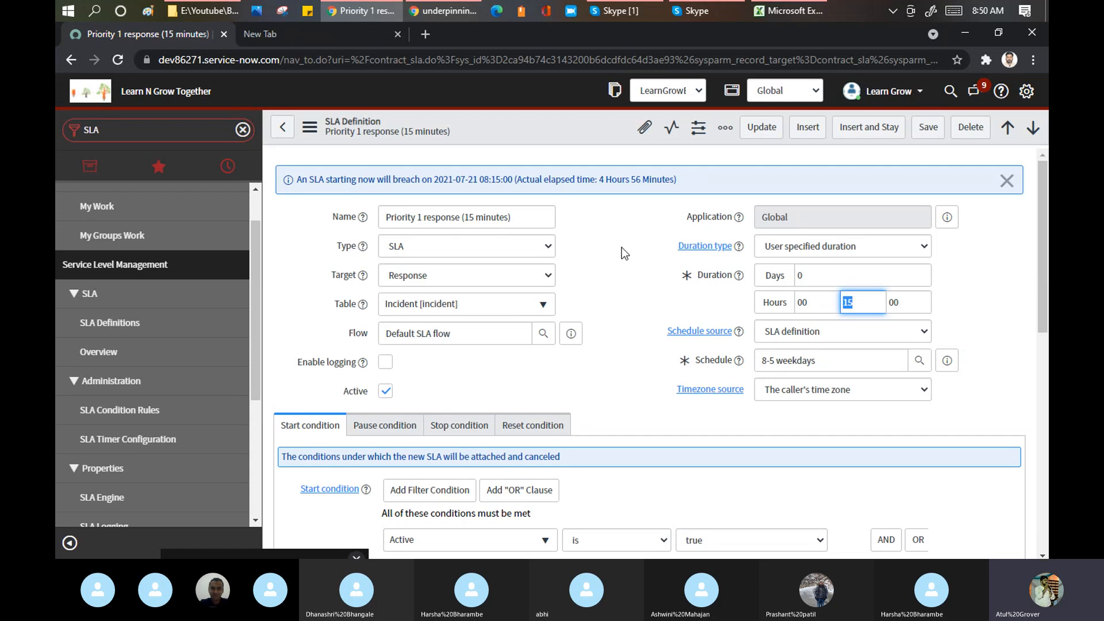
click(617, 225)
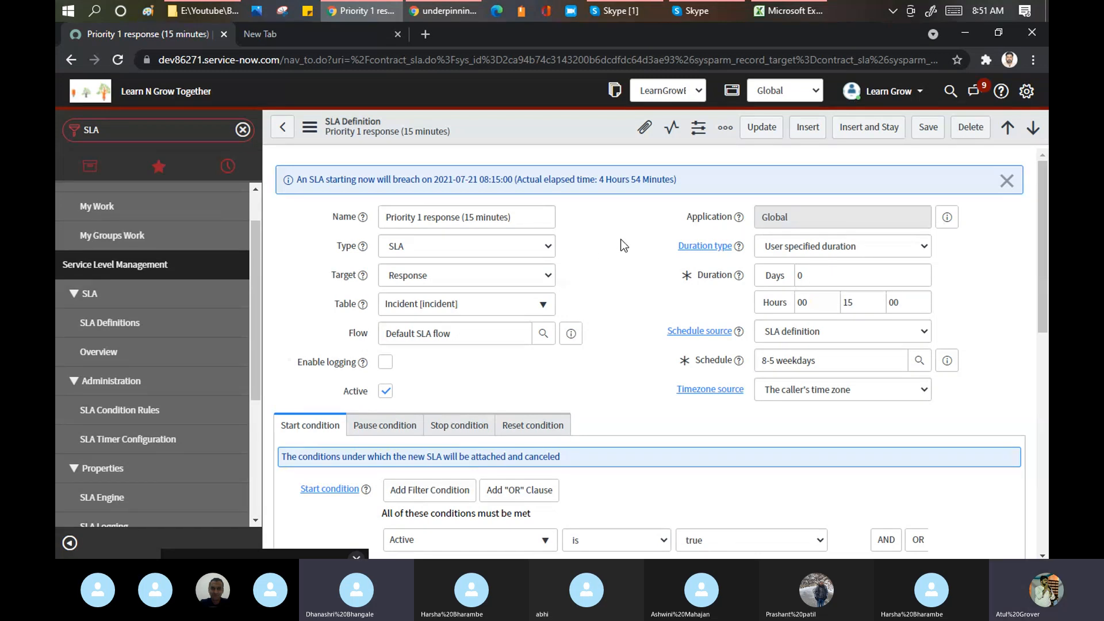
scroll(624, 245, down, 1)
scroll(623, 245, up, 1)
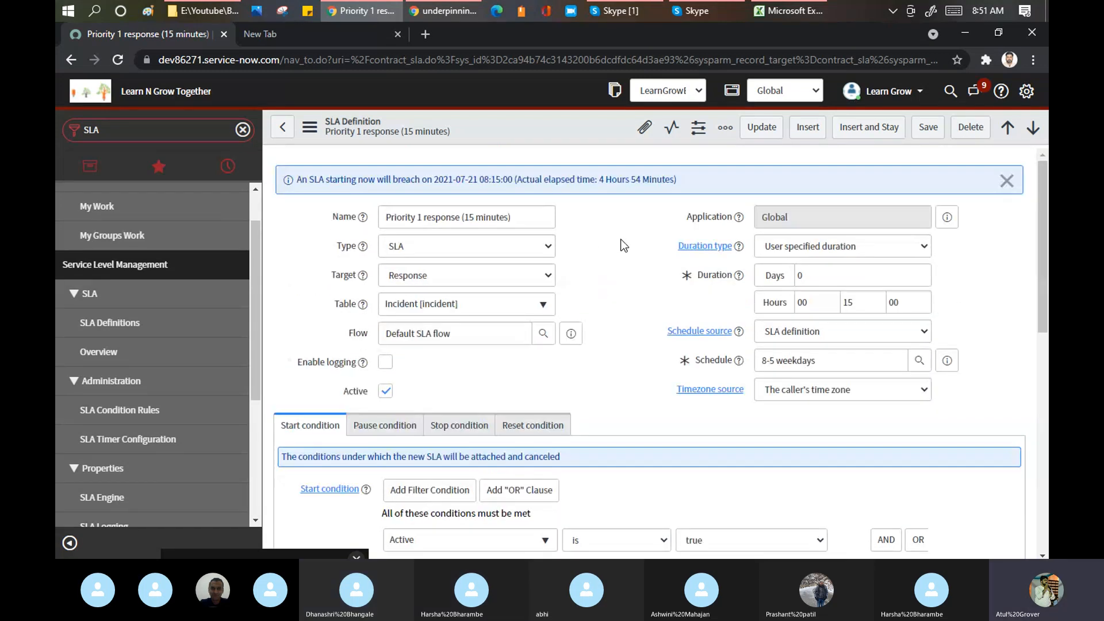
scroll(623, 245, down, 2)
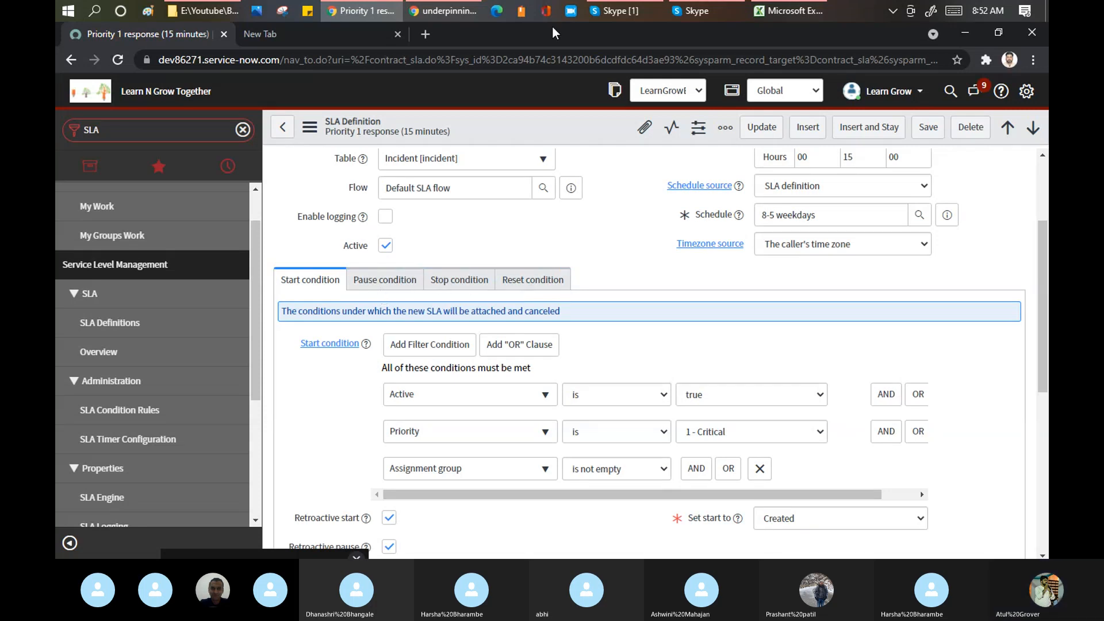
click(622, 12)
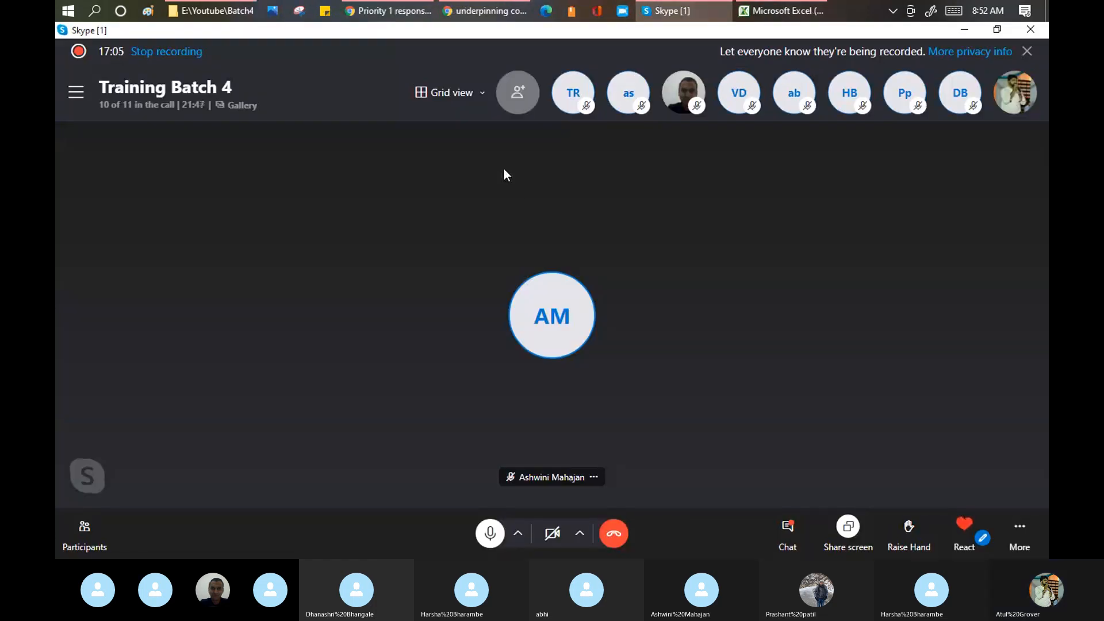
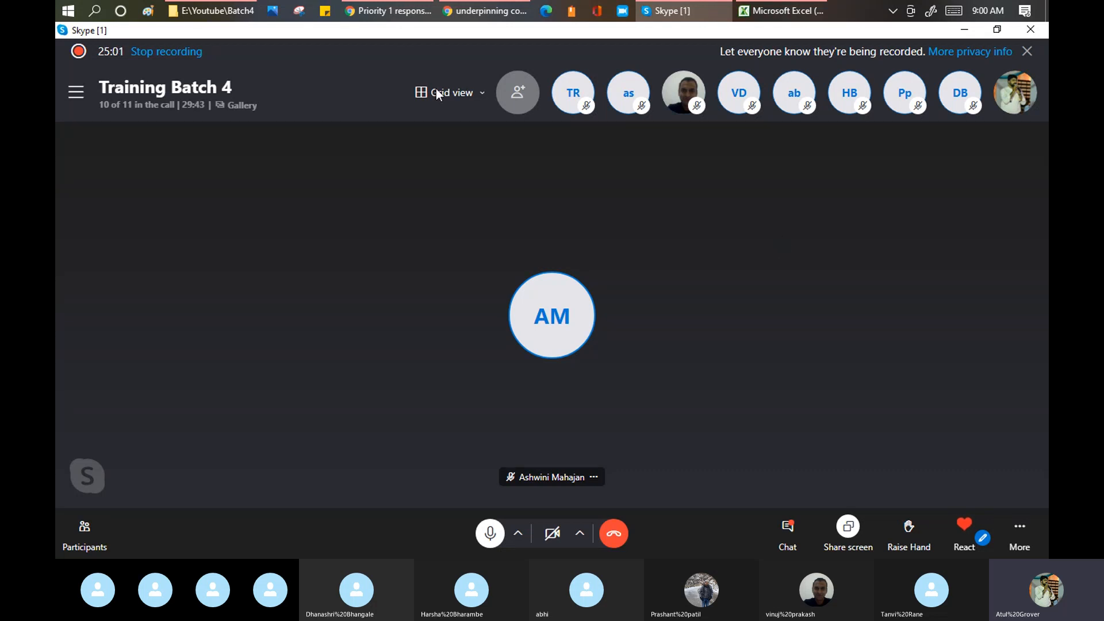
- Bring the Priority 1 response SLA definition form in Chrome to the front
click(401, 10)
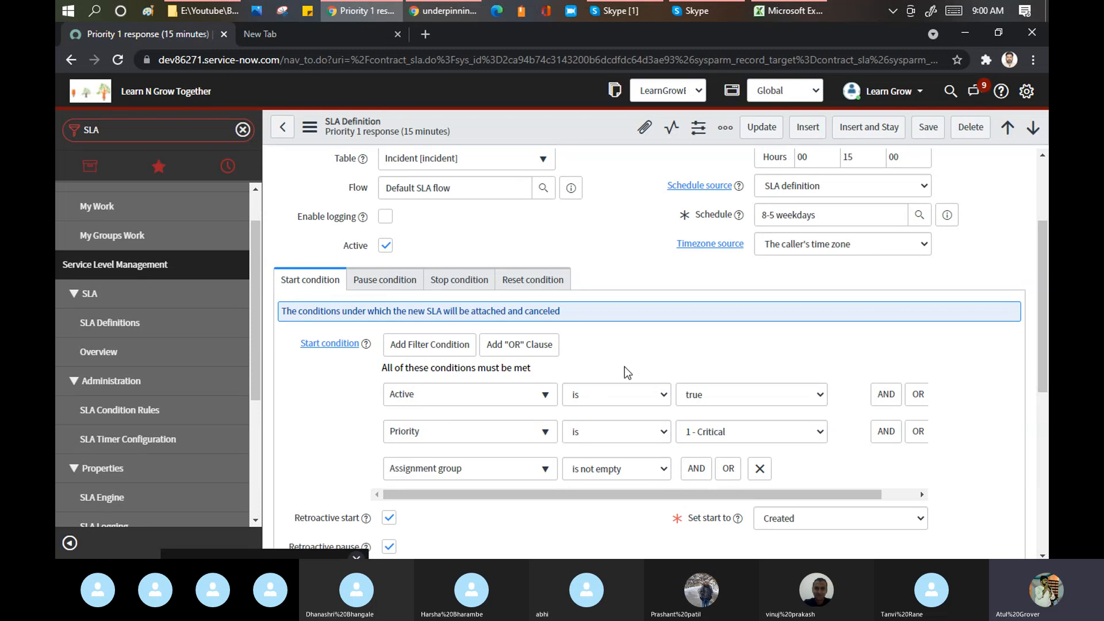
- Scroll the SLA form down to the When to cancel field
scroll(624, 367, down, 3)
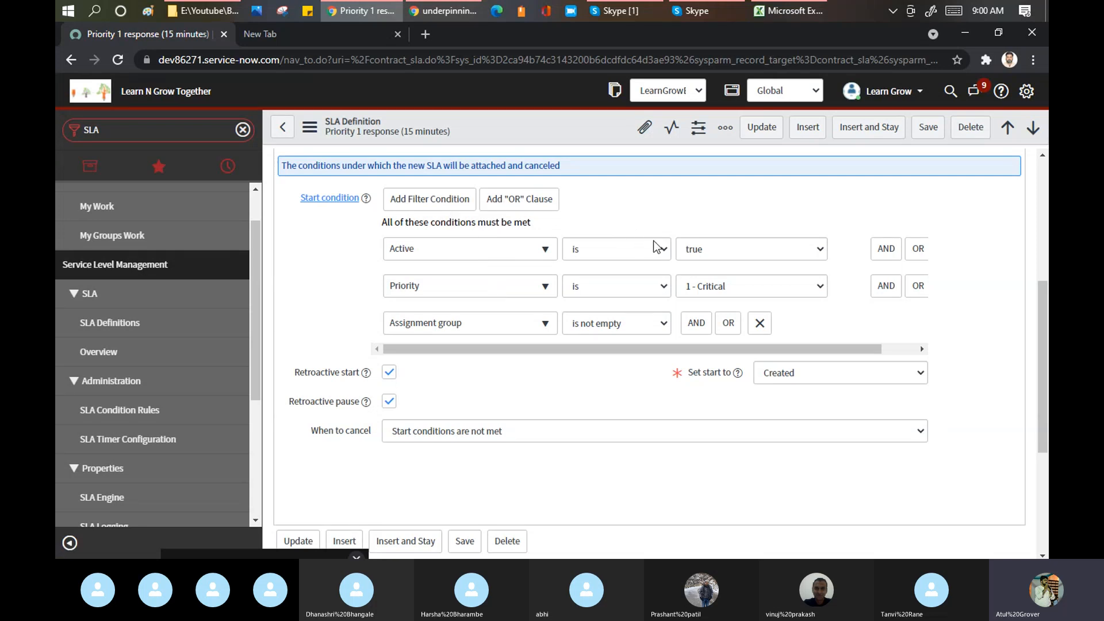
- Load dev86271.service-now.com/incident_list.do in the new tab to list the 76 incidents
click(275, 37)
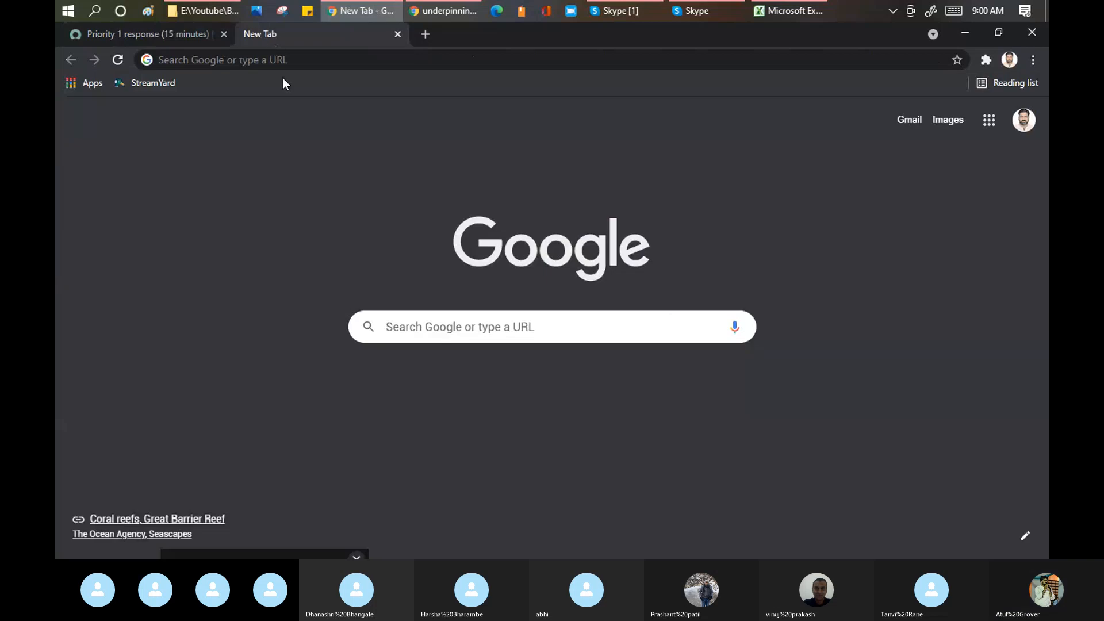
click(295, 59)
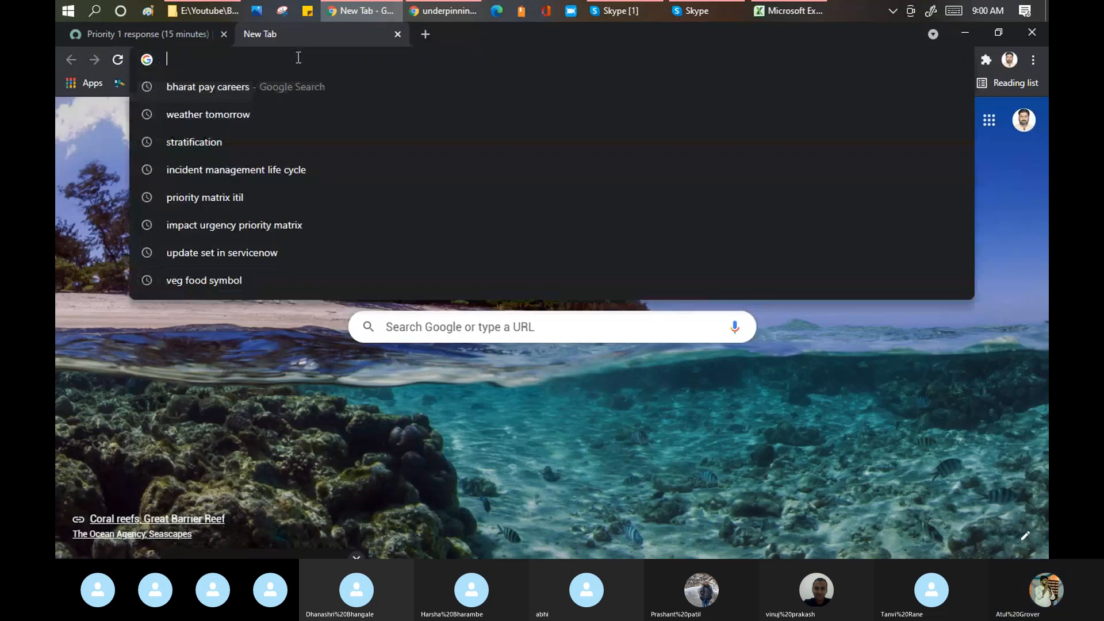
text(dev)
key(End)
text(/in)
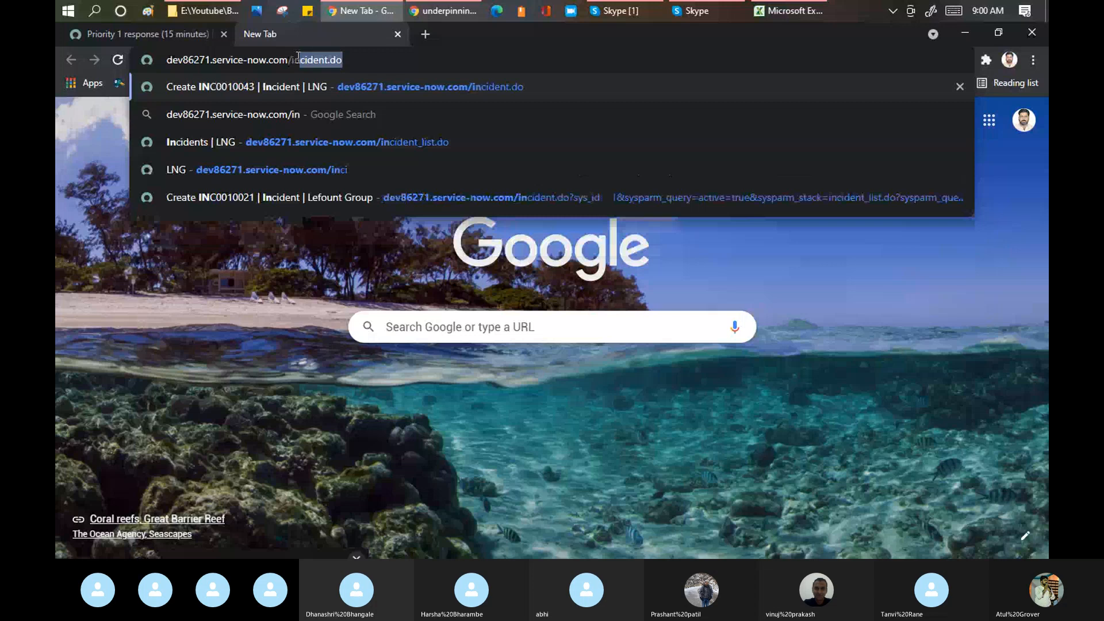
key(End)
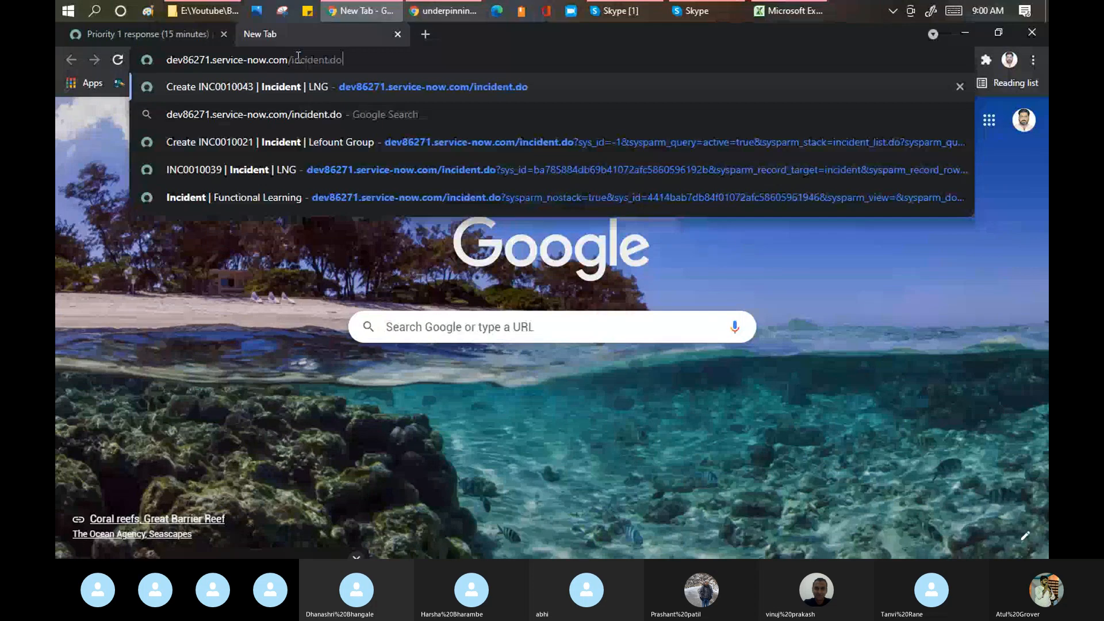
text(_lis)
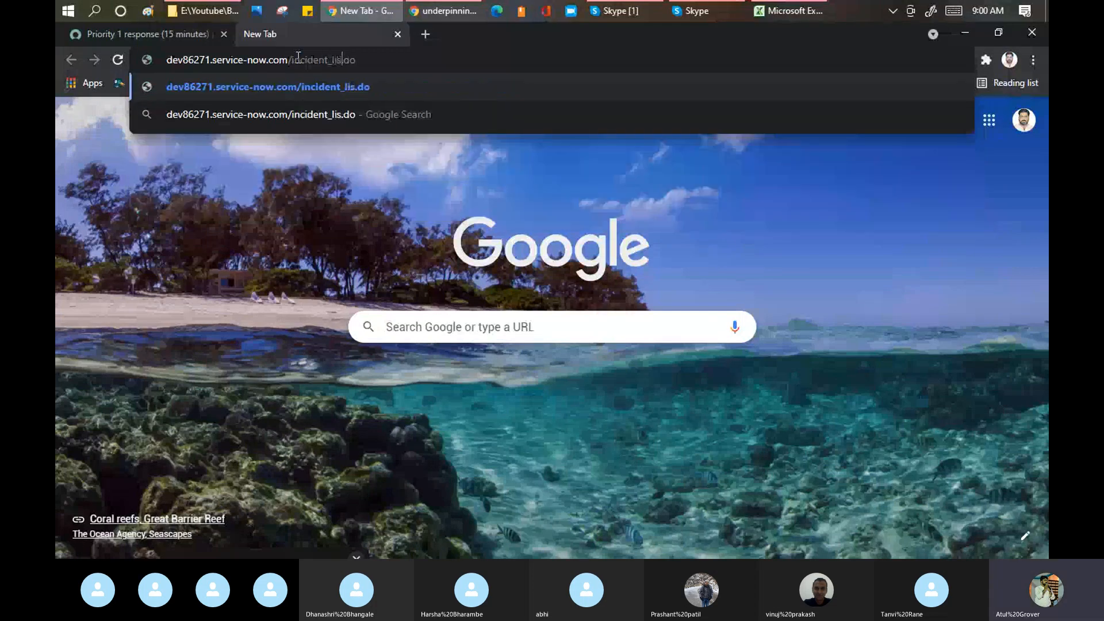
text(t)
key(Return)
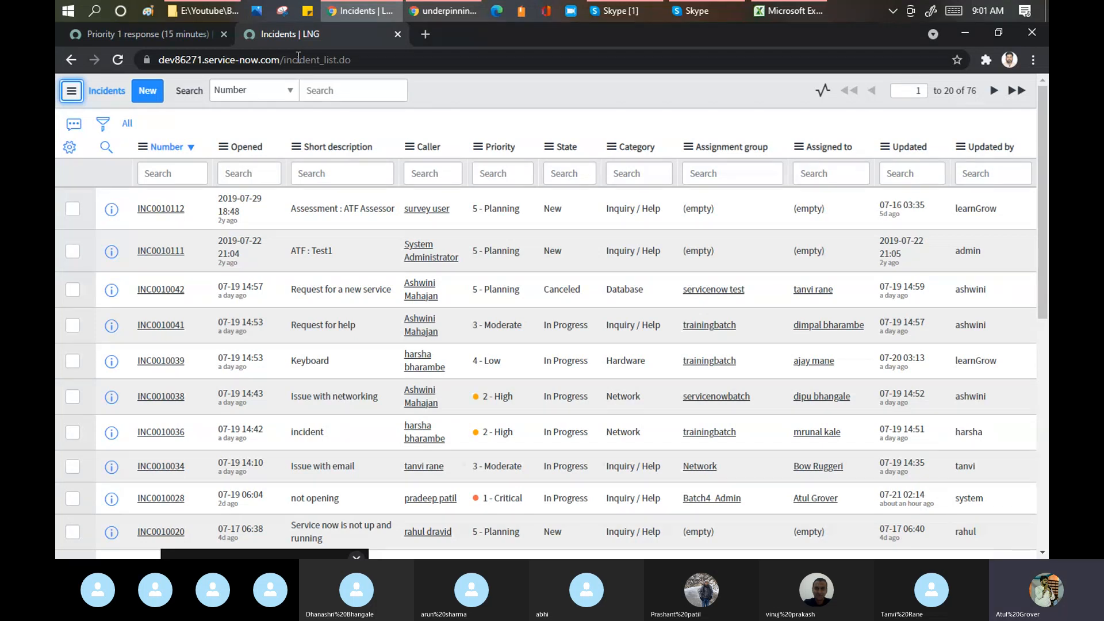
- Load the sys_user_list.do Users list in a third tab, then return to the Priority 1 response SLA
click(425, 33)
text(dev86271.service-now.com/sys)
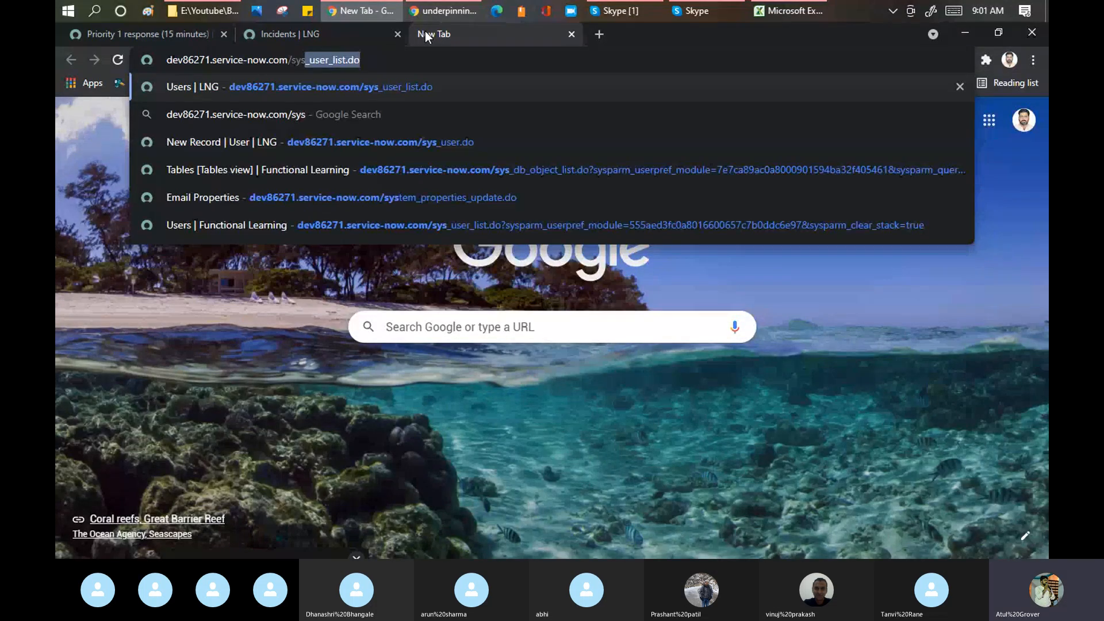
key(Return)
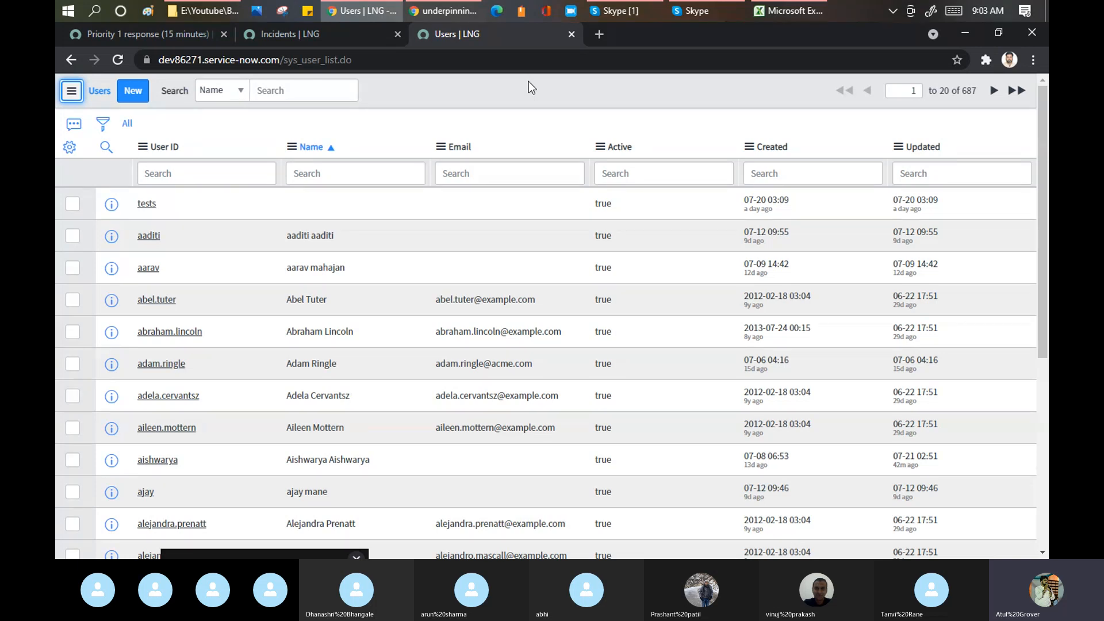
click(153, 37)
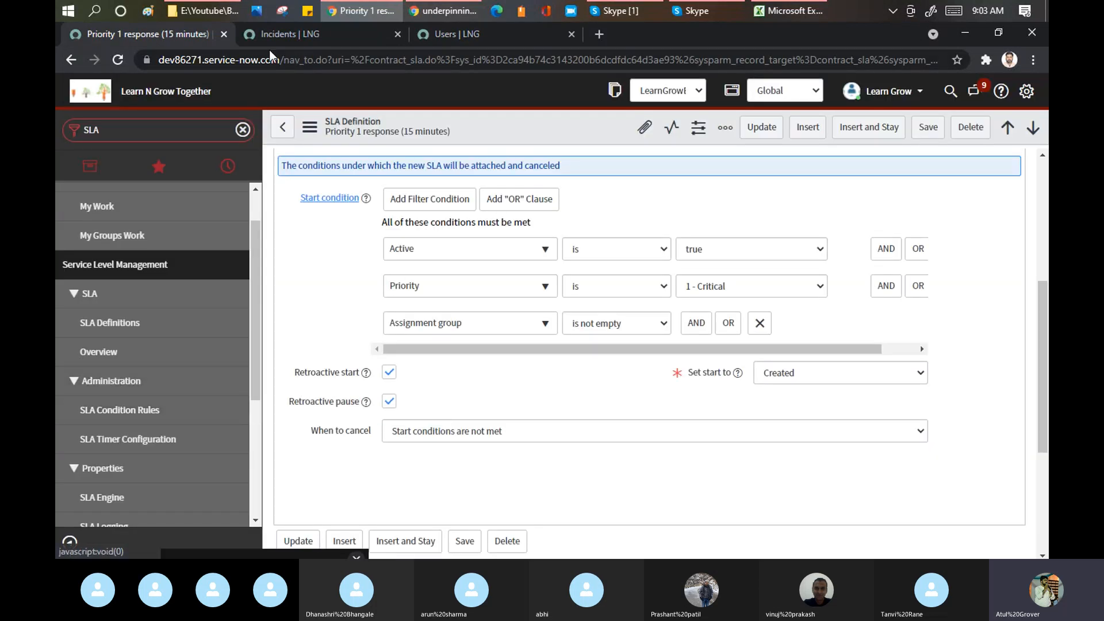
- Switch to the Incidents | LNG tab showing the 76 incident records
click(284, 35)
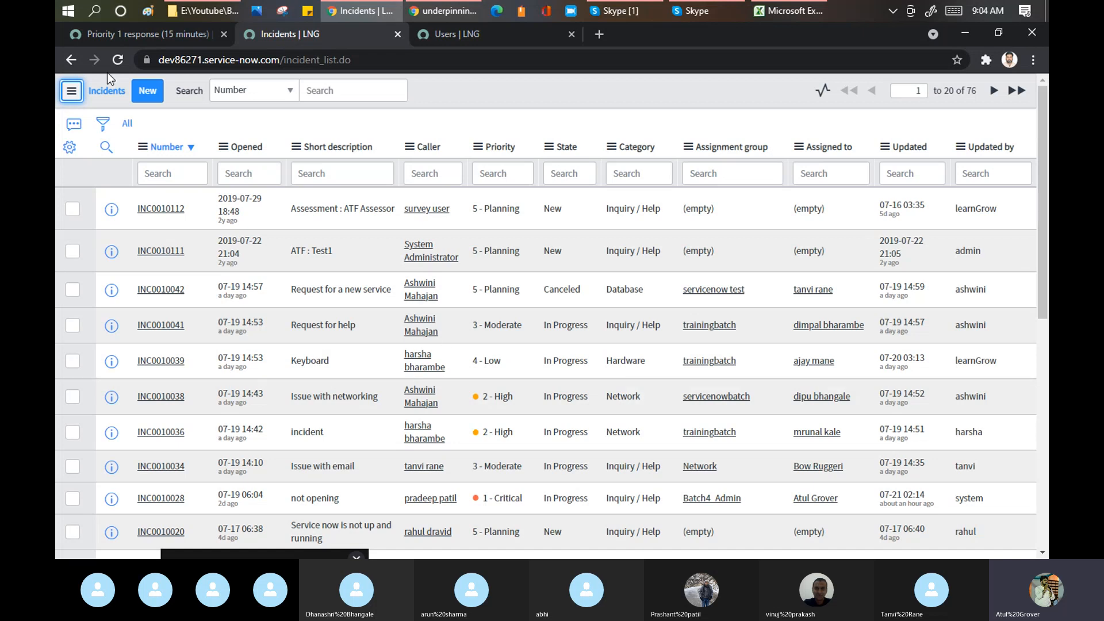
- Add the Active column to the incident list, move it to the top, then bring Skype forward
click(69, 147)
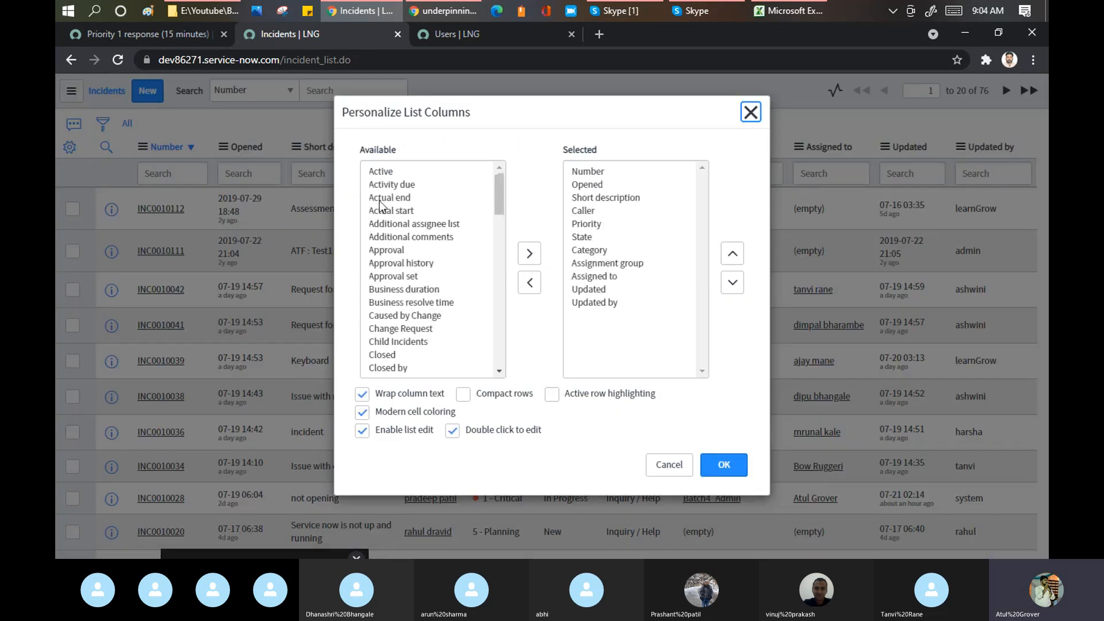
click(381, 198)
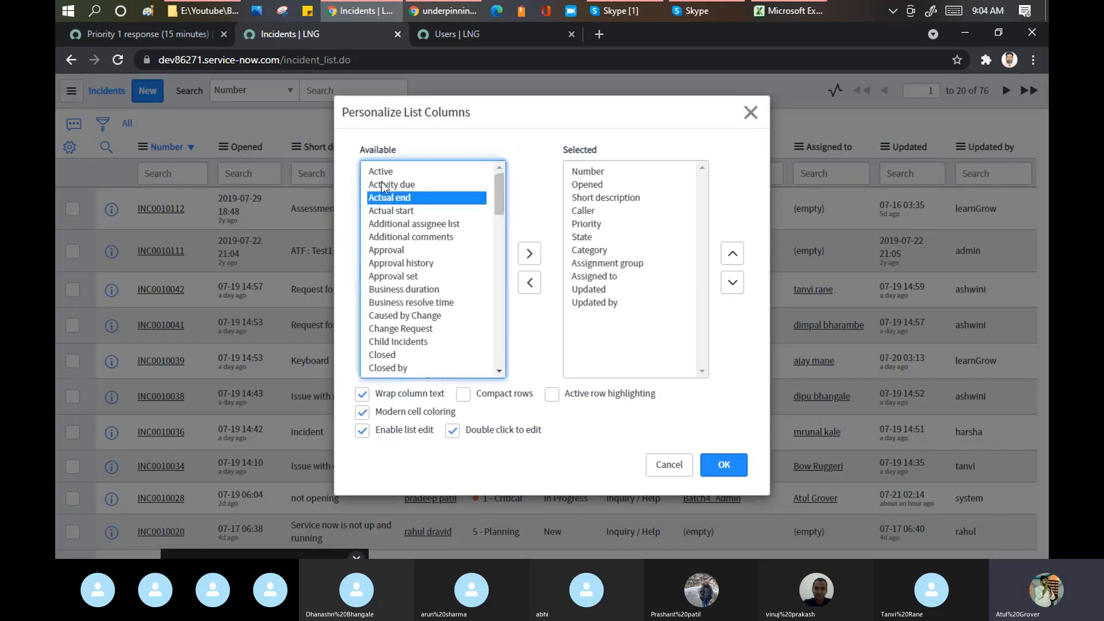
click(381, 171)
click(529, 253)
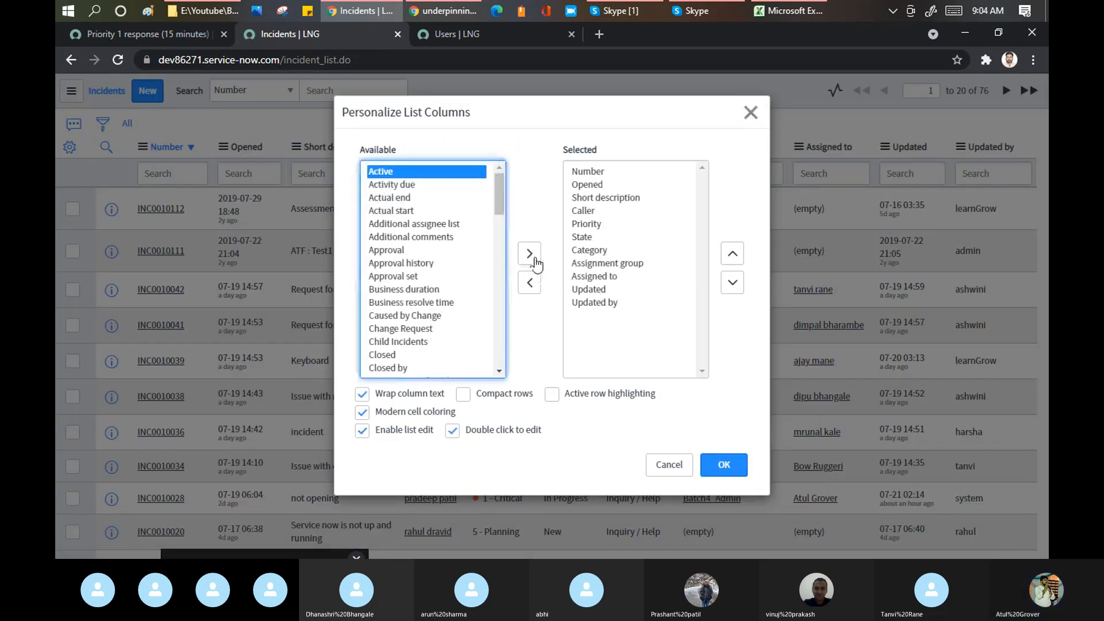
click(732, 253)
click(732, 253)
click(732, 254)
click(732, 254)
click(732, 253)
click(732, 254)
click(732, 254)
click(732, 253)
click(733, 254)
click(732, 254)
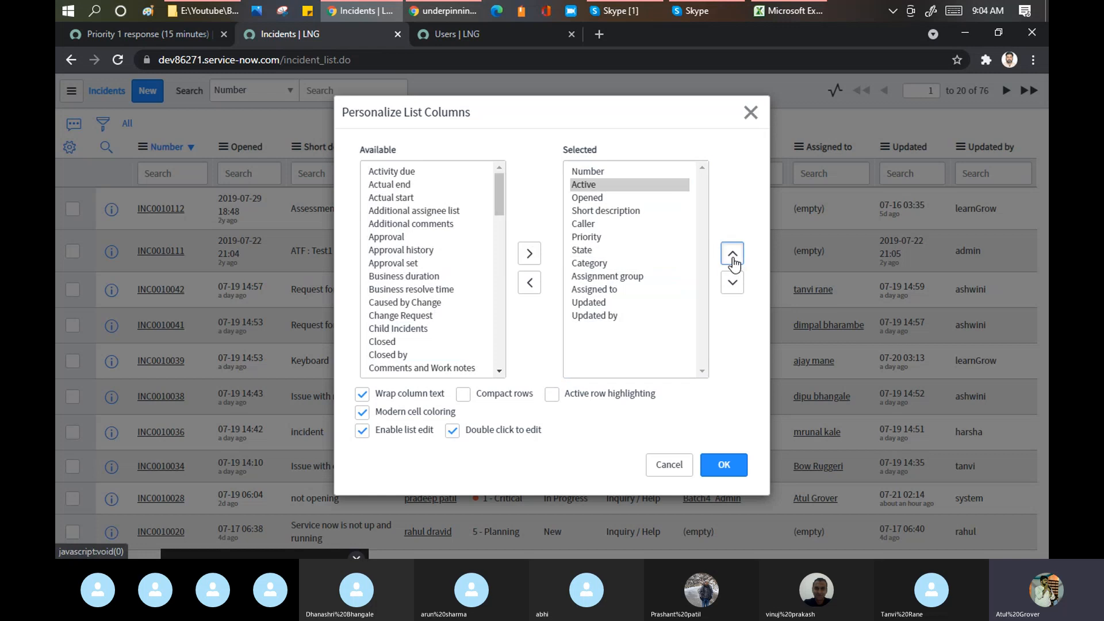
click(732, 254)
click(730, 473)
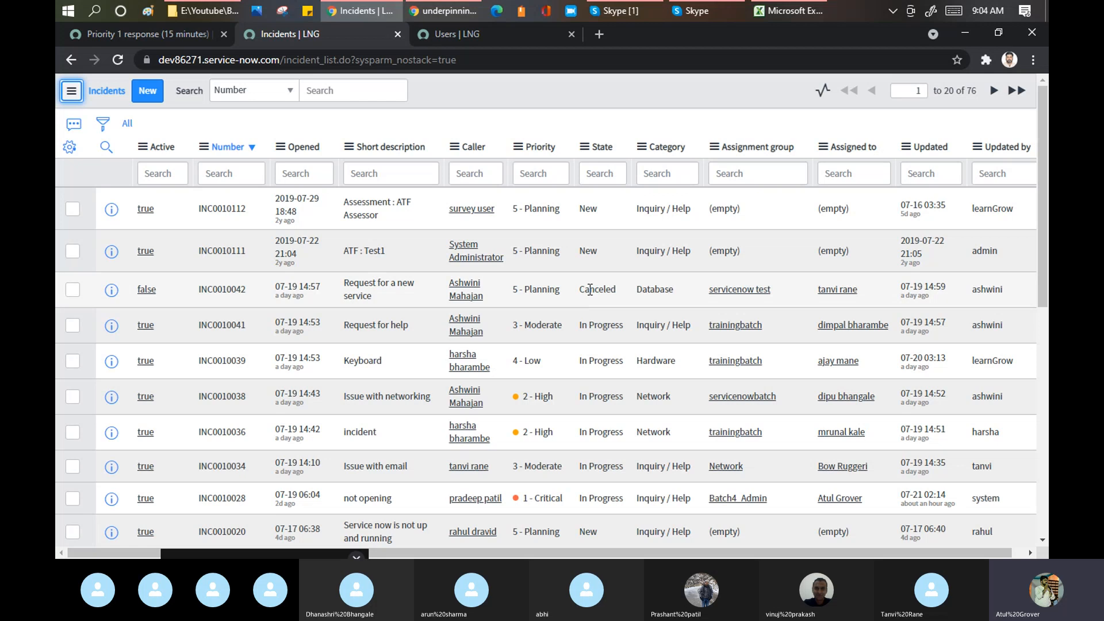
click(615, 10)
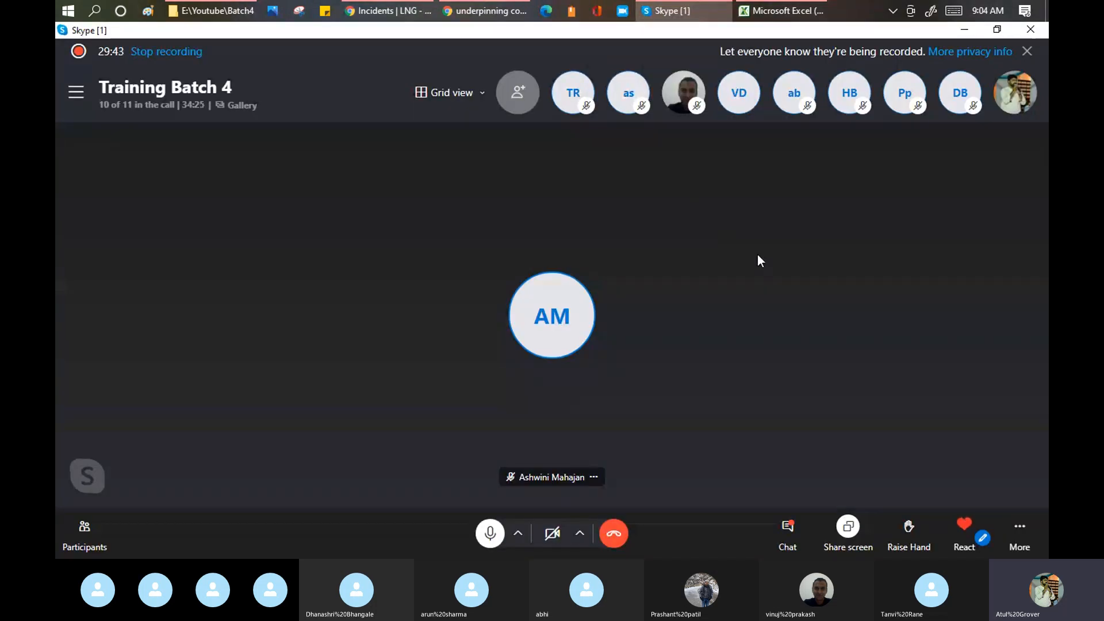
- Switch from Skype back to the Incidents list led by the Active column
key(alt+Tab)
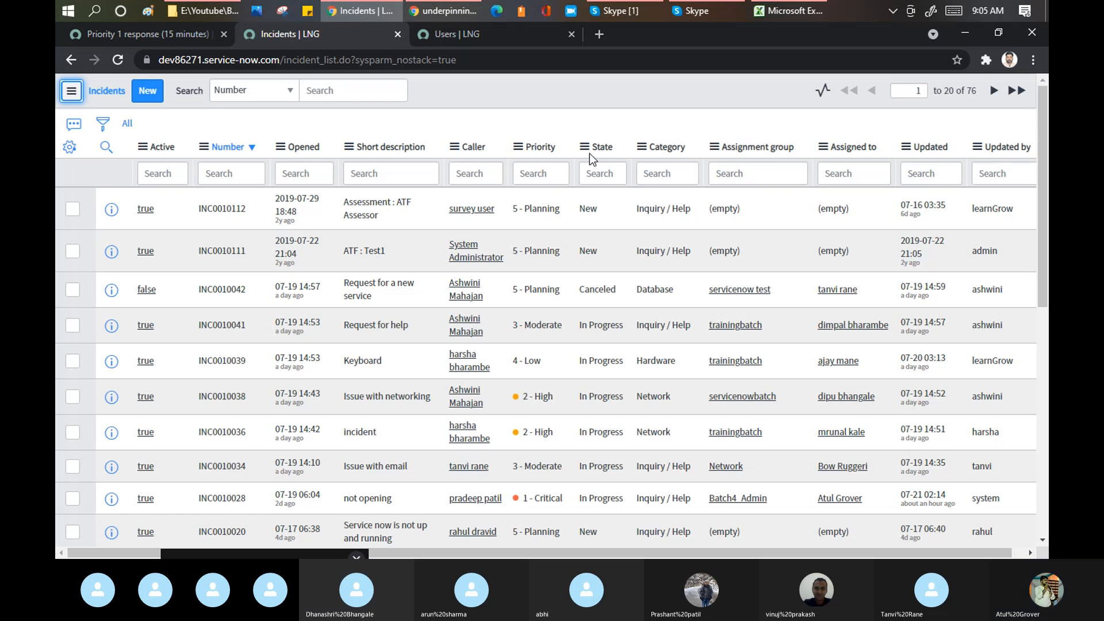
- Highlight the '20 of 76' record count, then return to the Priority 1 response SLA definition
drag(979, 96, 942, 92)
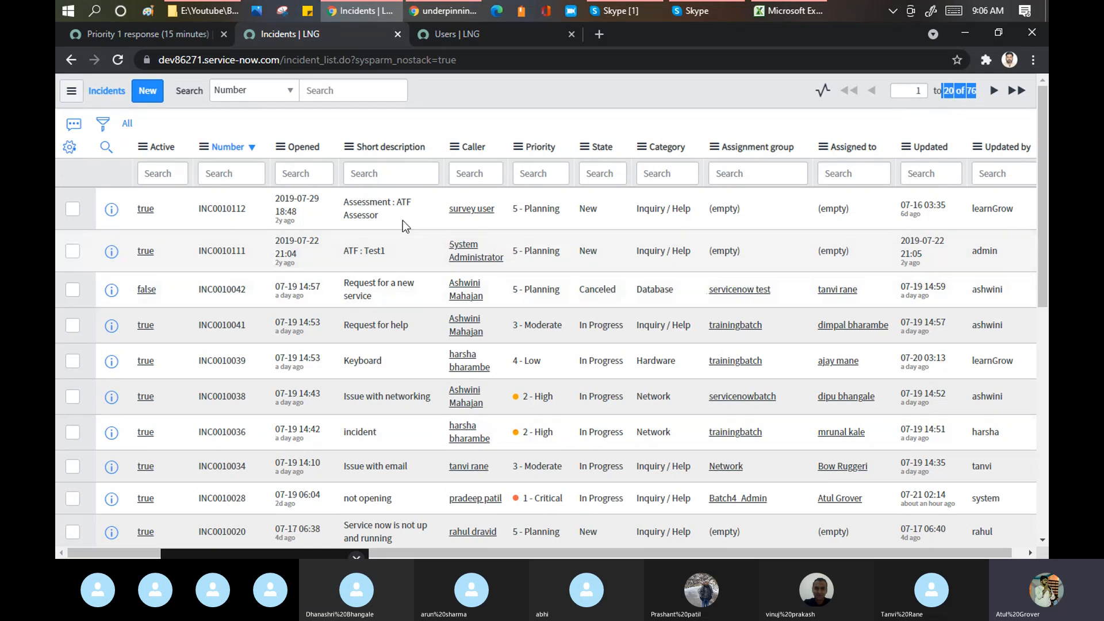
scroll(449, 235, down, 10)
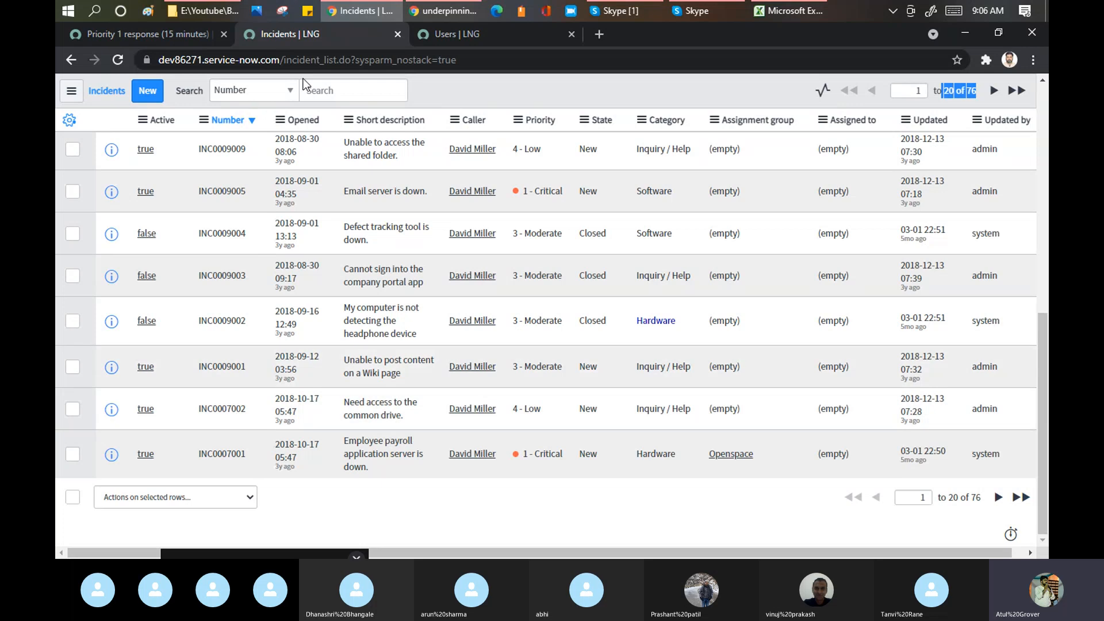
click(150, 32)
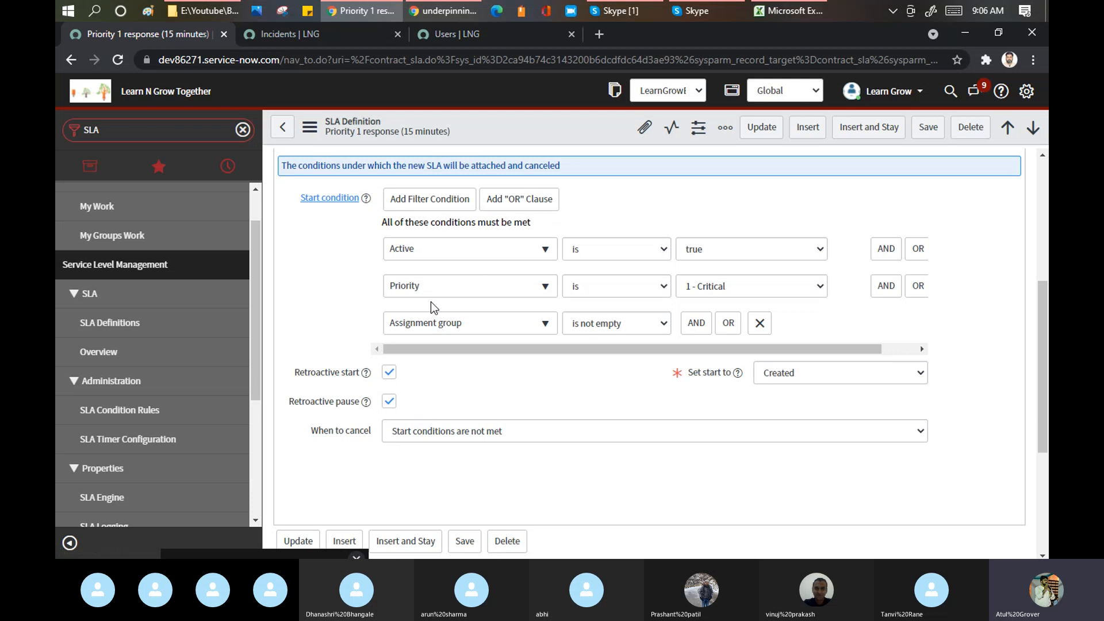
scroll(430, 301, up, 5)
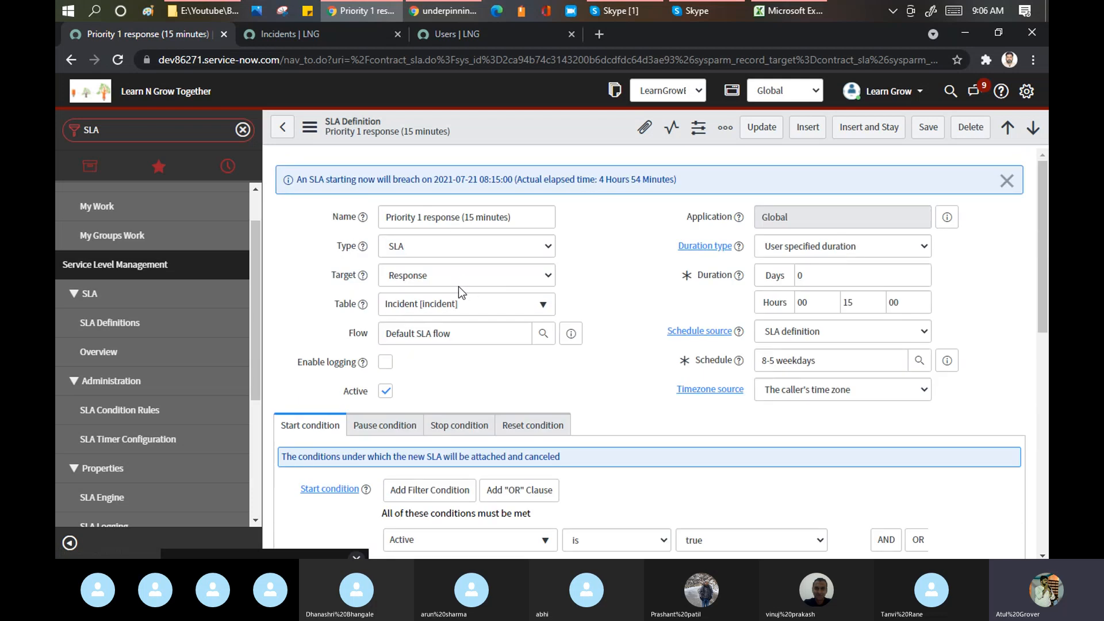
scroll(458, 286, down, 5)
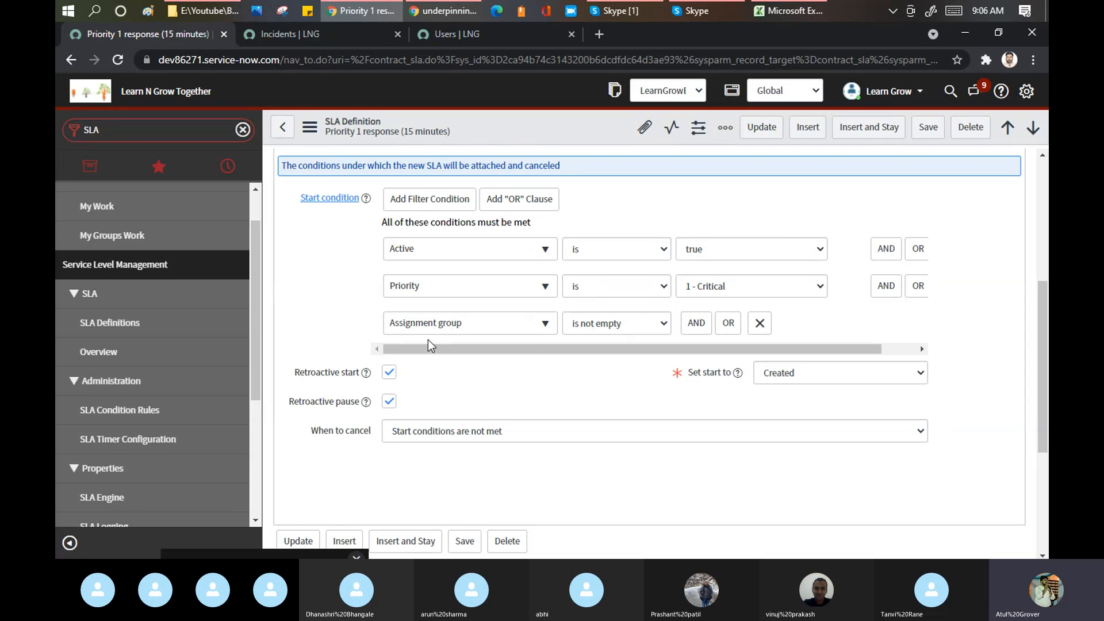
scroll(428, 339, down, 1)
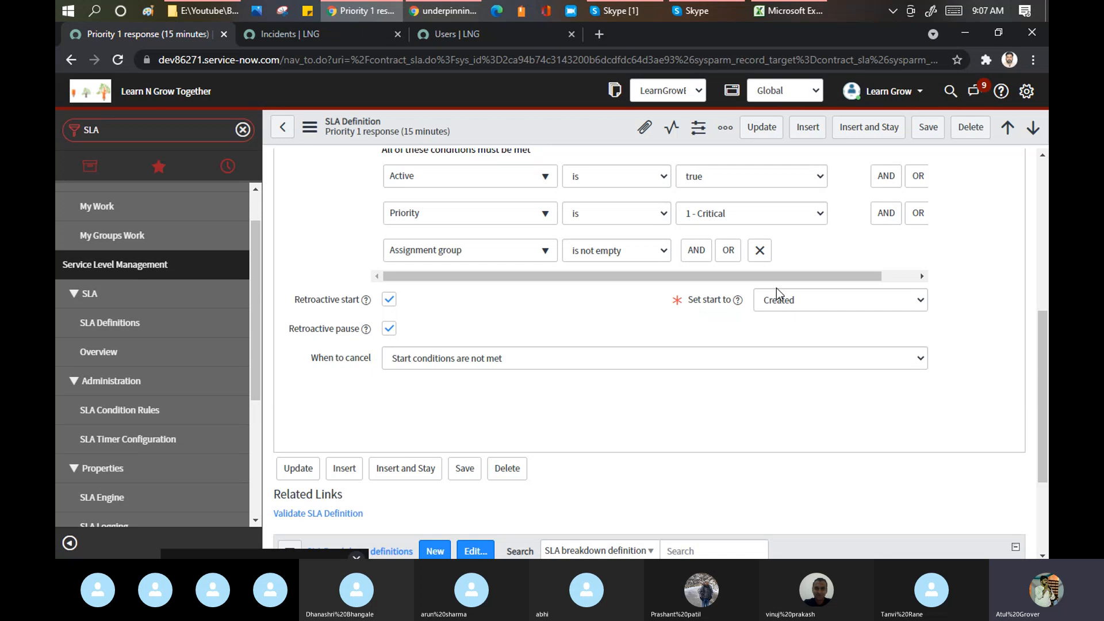
- Show the 'Set start to' options, leaving Created as the SLA start time
click(828, 301)
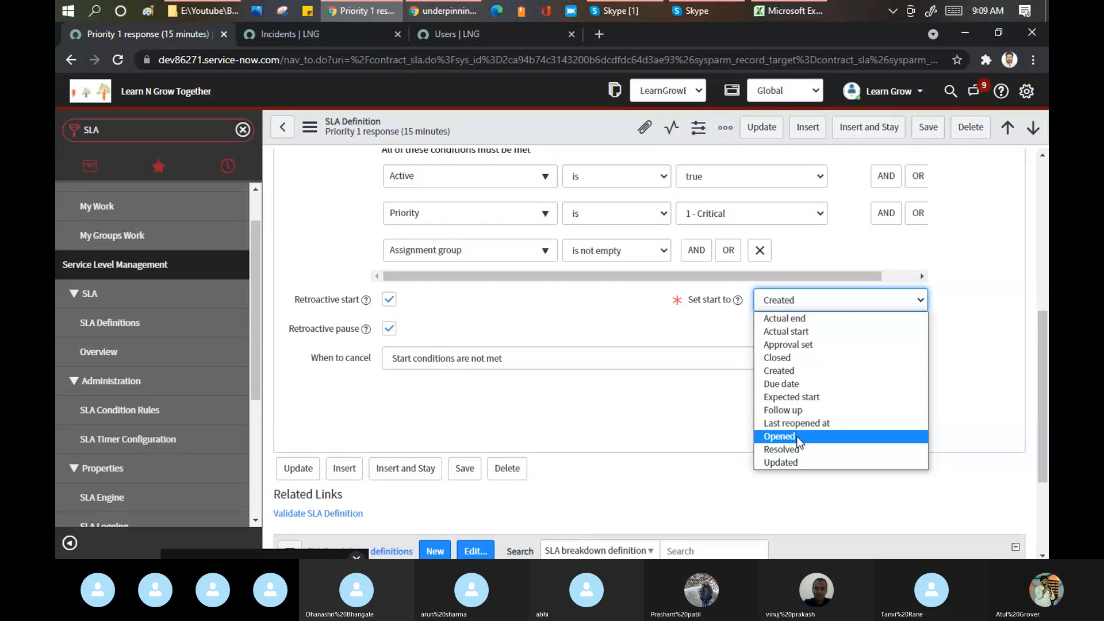
click(555, 320)
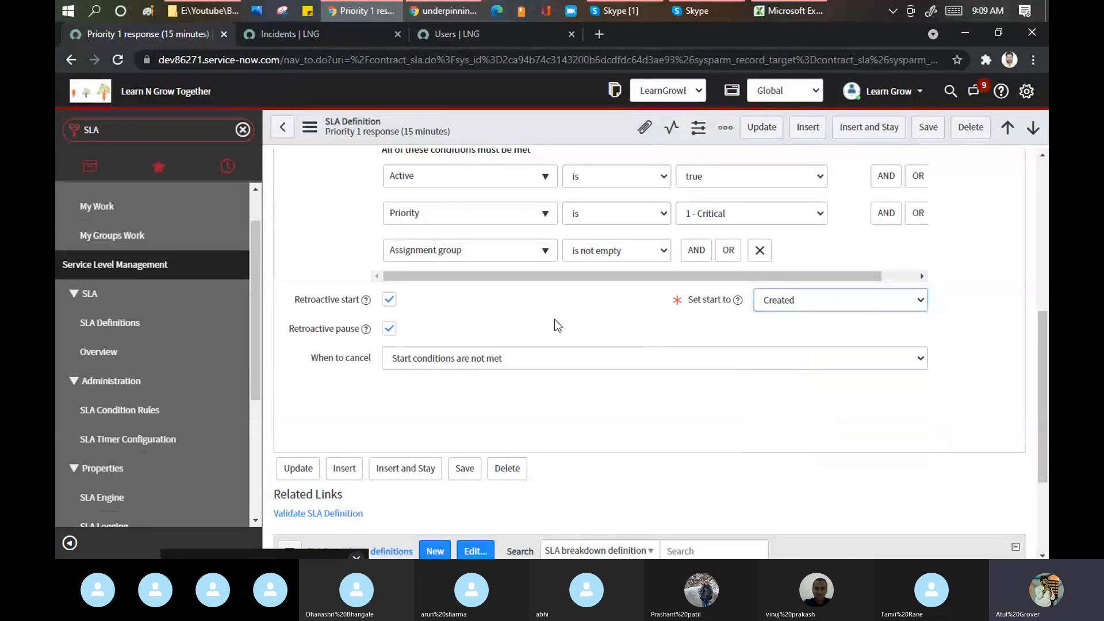
scroll(555, 325, up, 3)
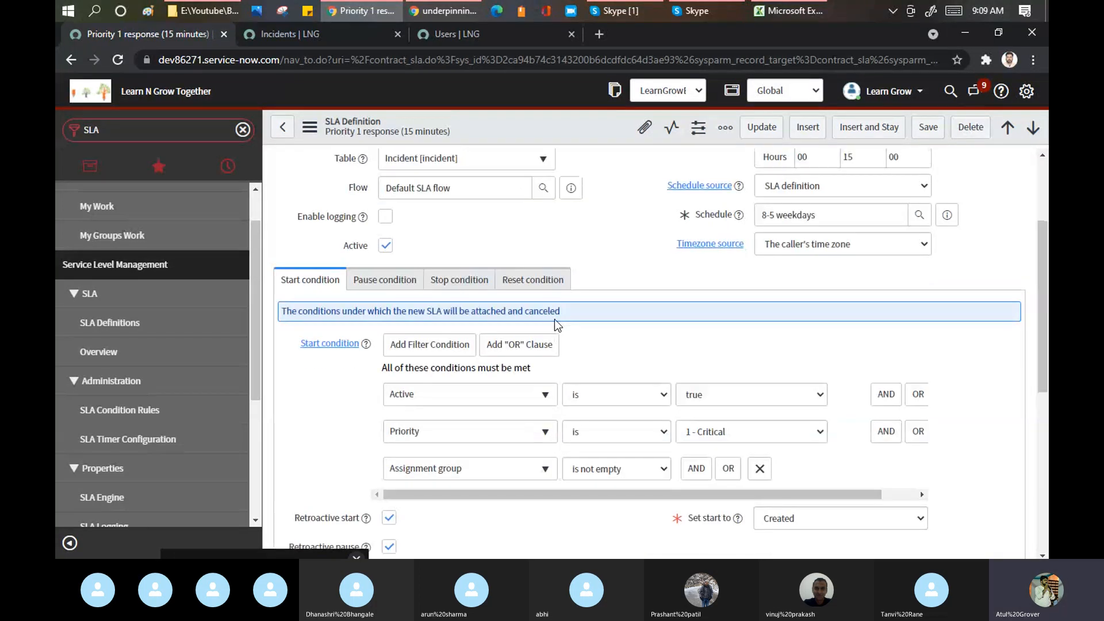
scroll(554, 322, down, 5)
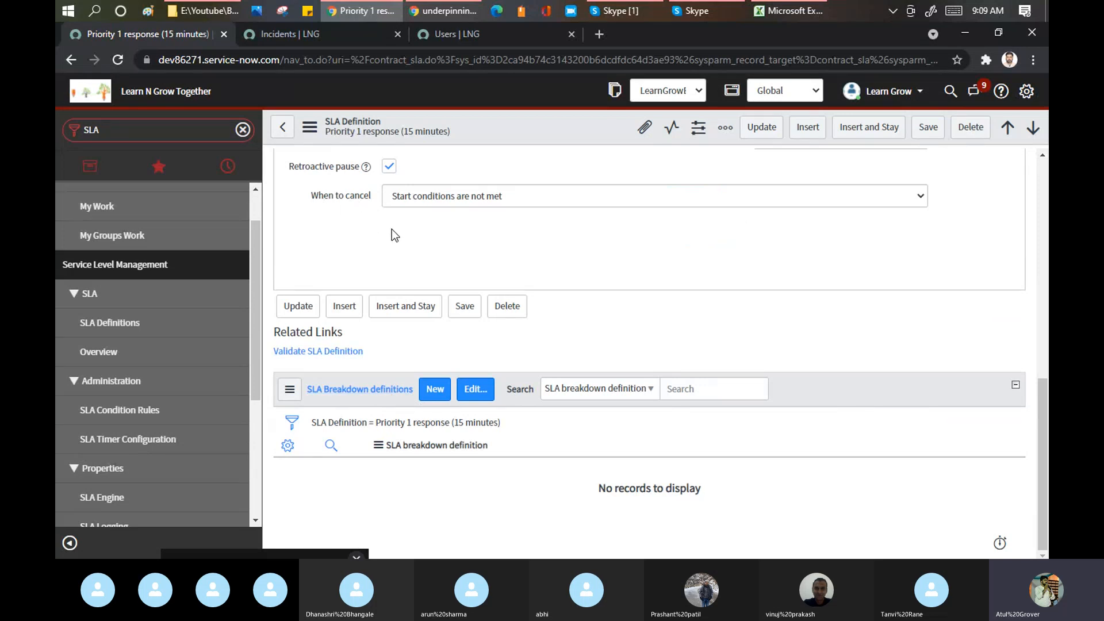
scroll(394, 234, up, 2)
scroll(407, 209, up, 2)
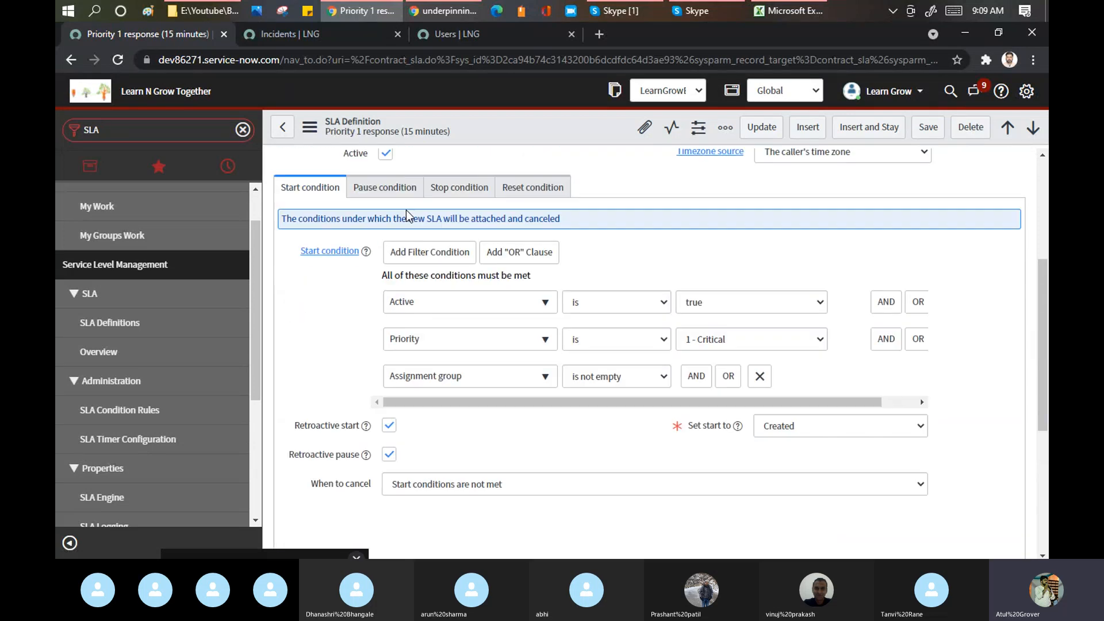
scroll(558, 340, down, 2)
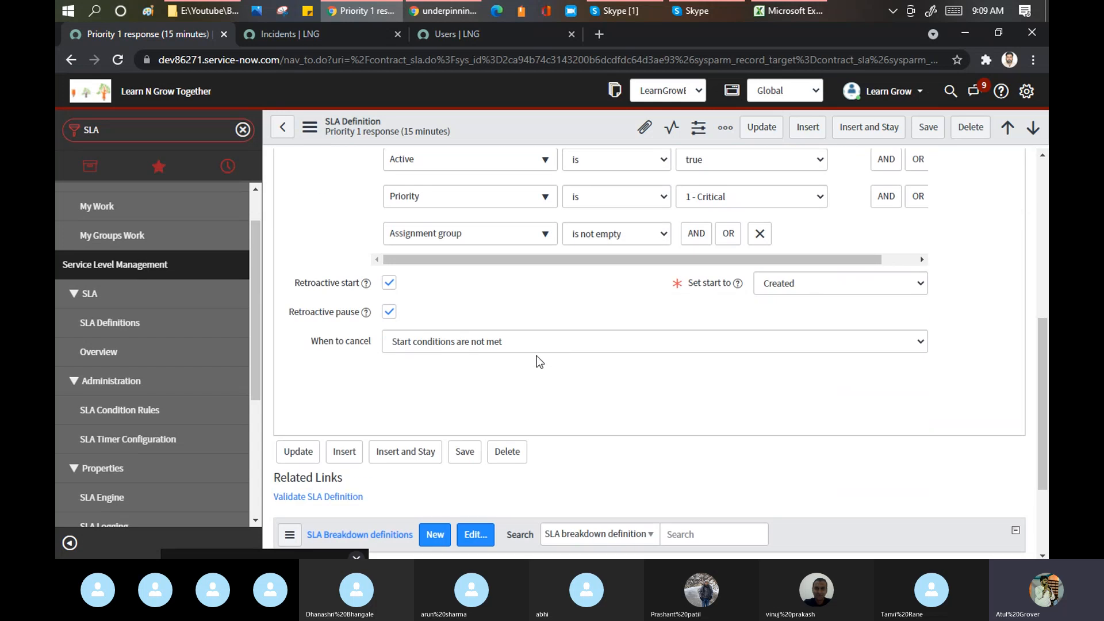
scroll(698, 215, up, 1)
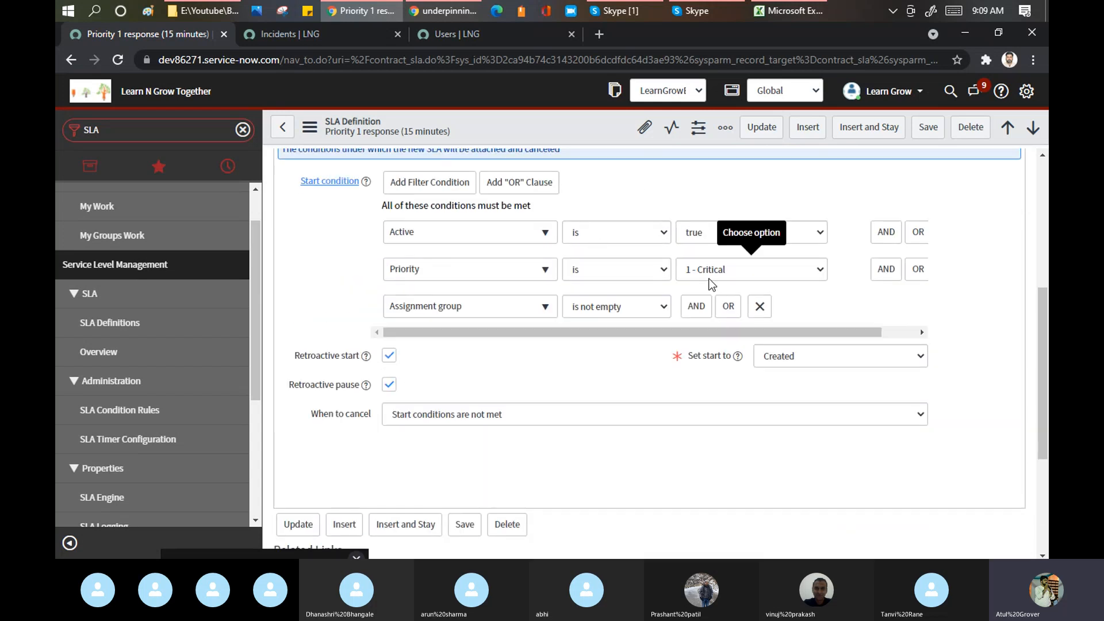
click(574, 415)
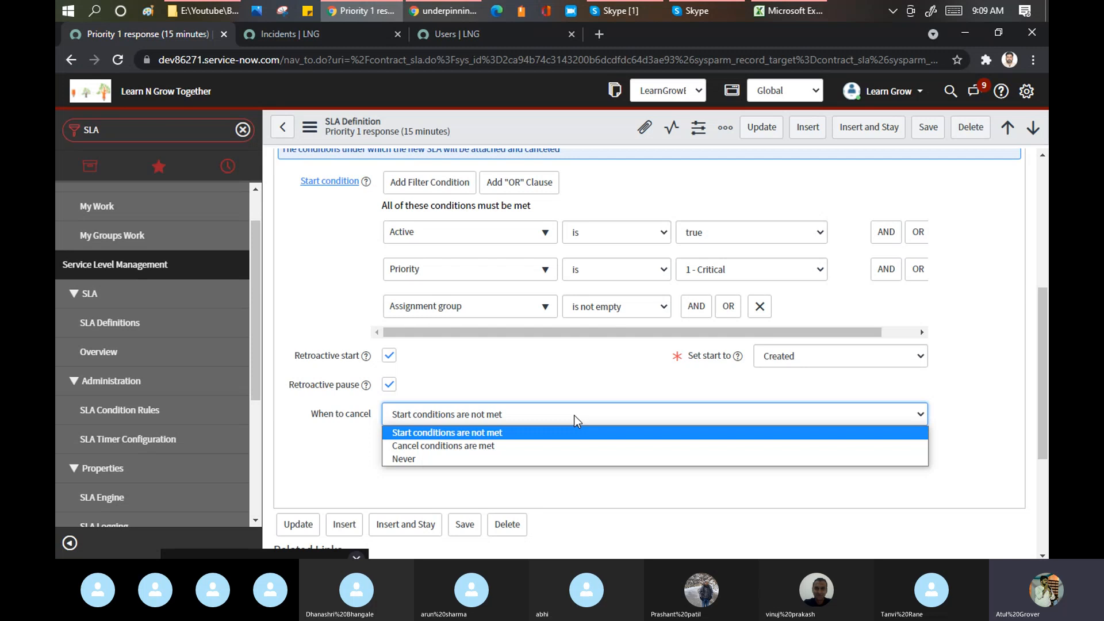
click(446, 446)
scroll(456, 408, down, 1)
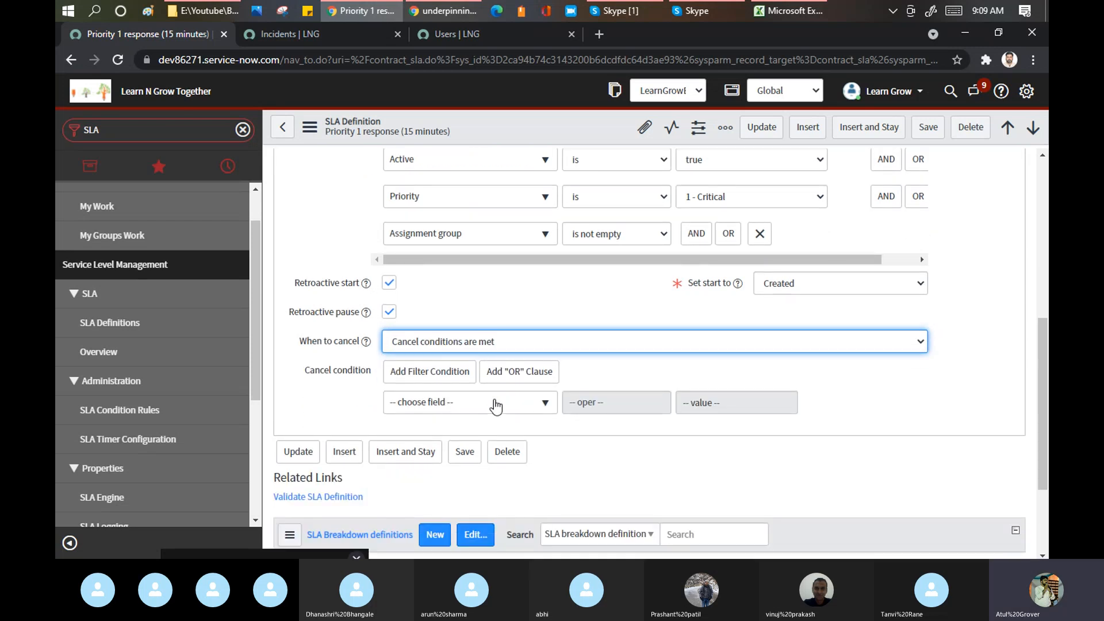
click(508, 342)
click(450, 387)
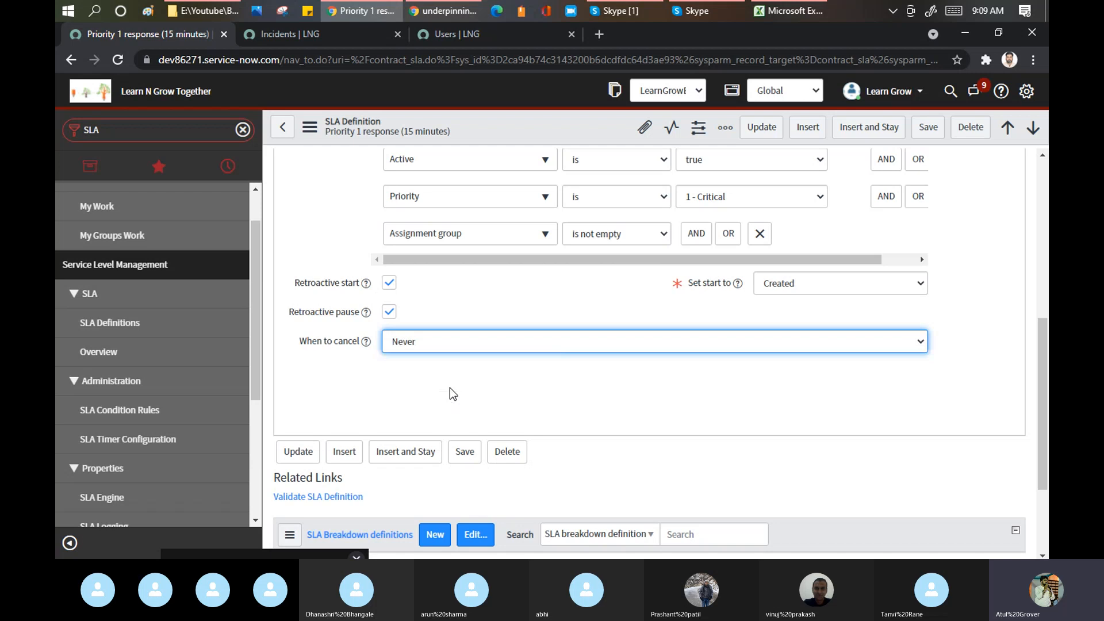
click(465, 343)
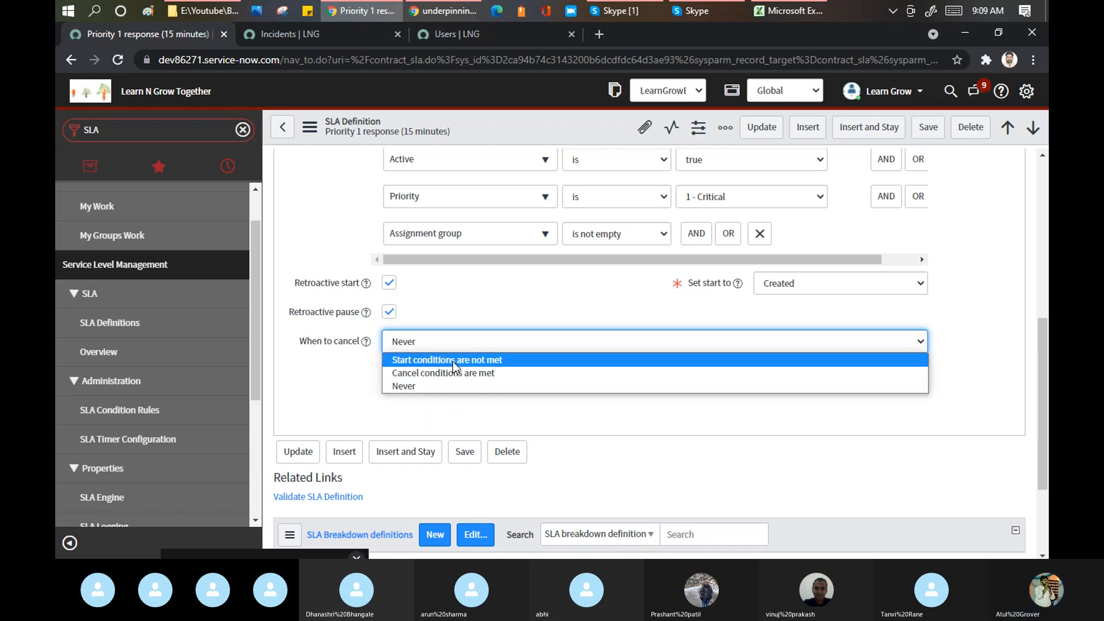
click(453, 359)
click(520, 280)
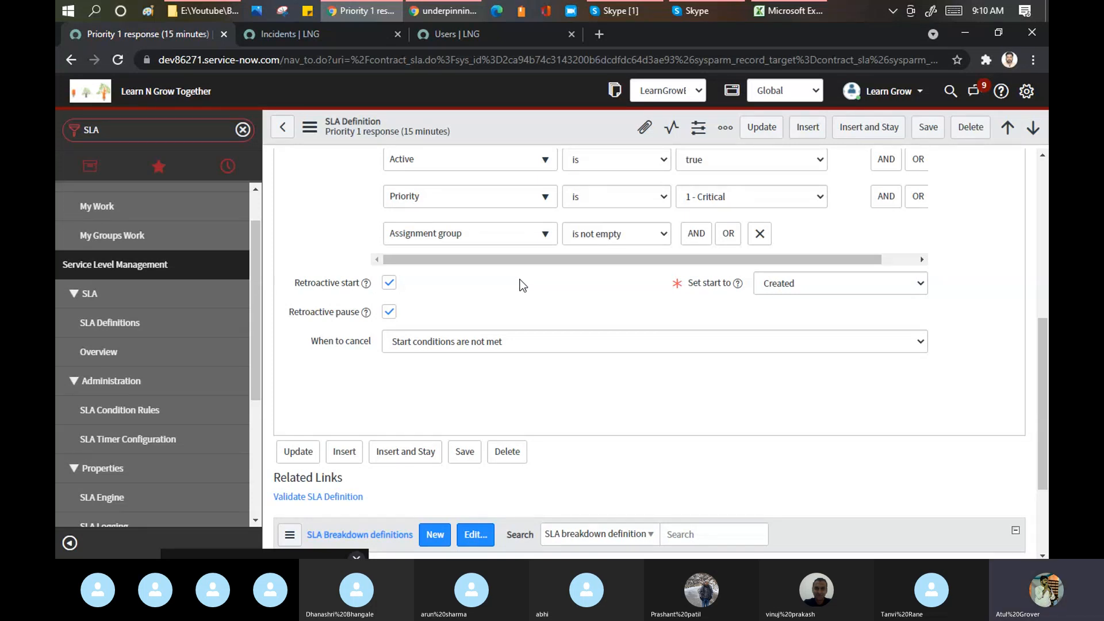
click(623, 12)
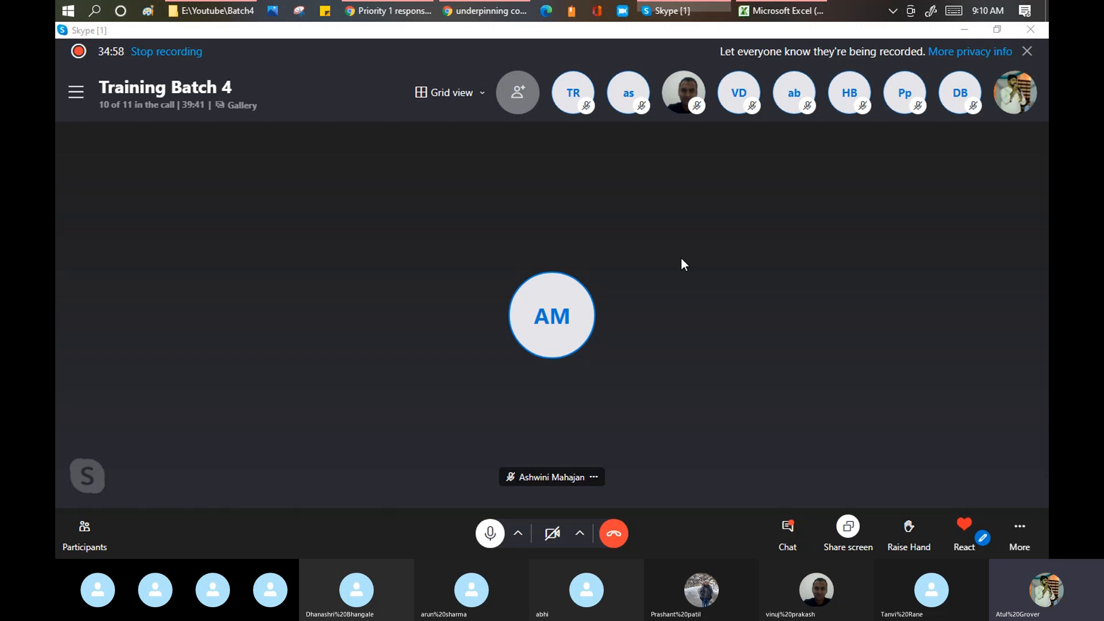
key(alt+Tab)
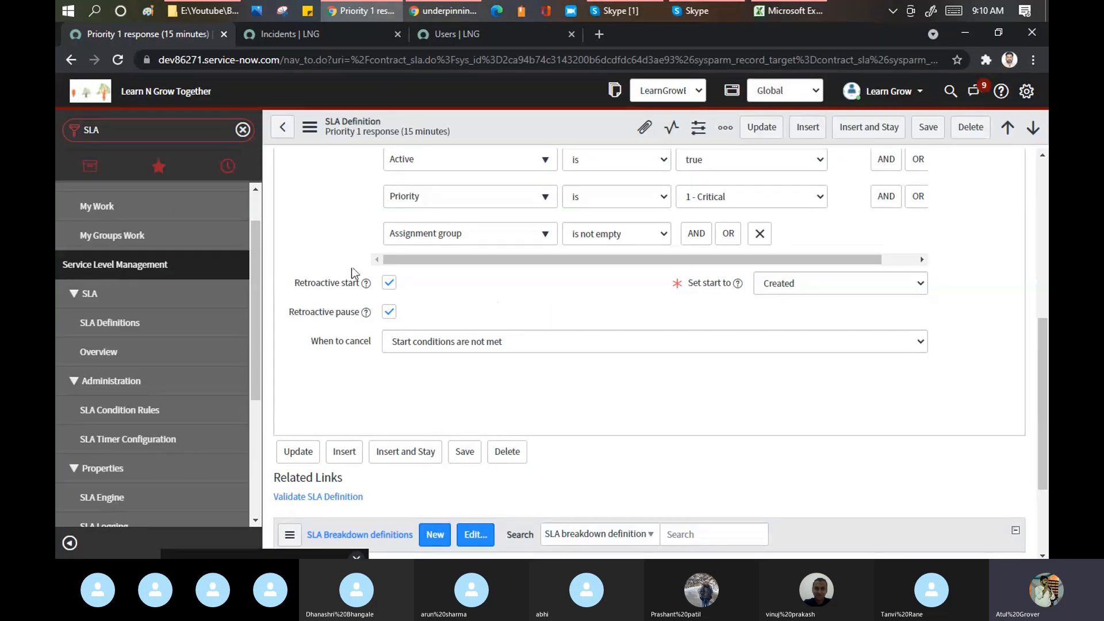
scroll(355, 273, up, 6)
scroll(379, 271, down, 2)
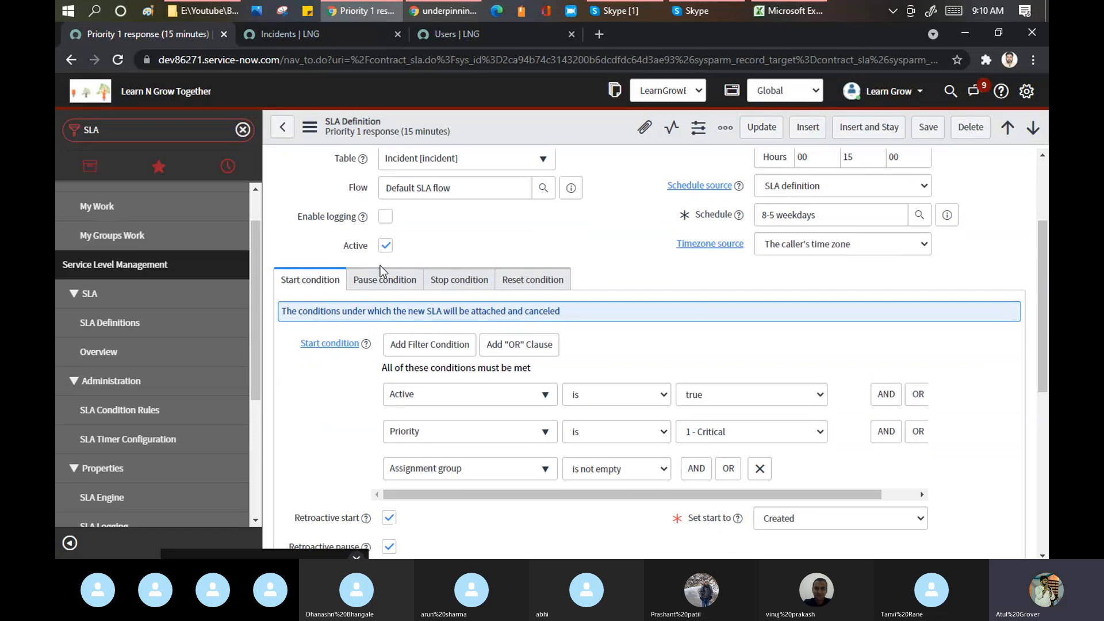
- On the Pause condition tab, build State is On Hold and add a second AND row
click(383, 282)
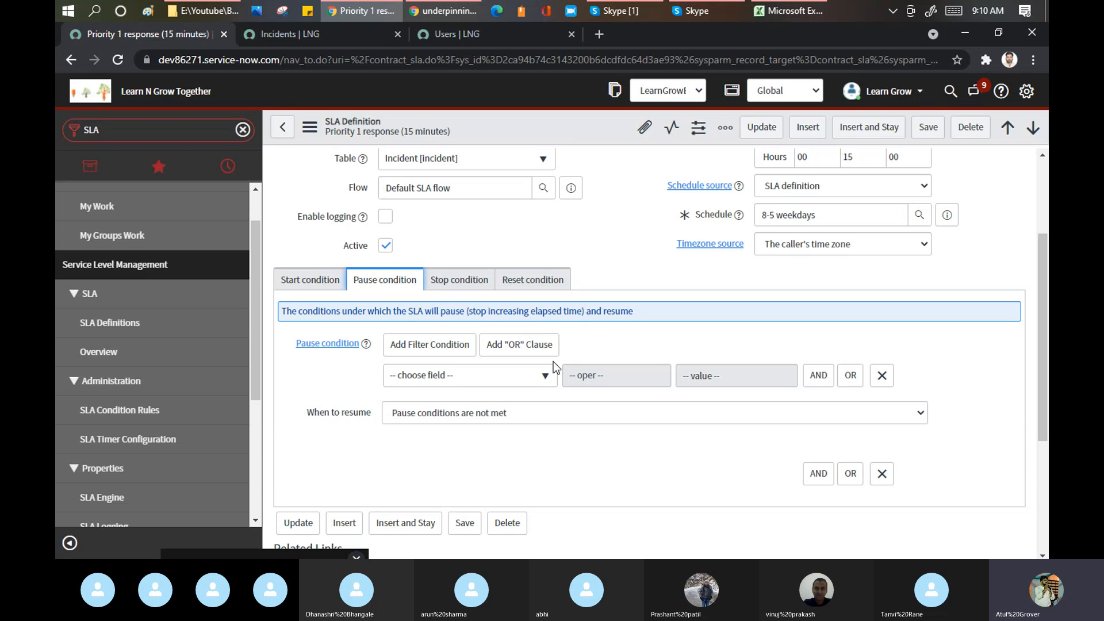
click(526, 374)
text(stat)
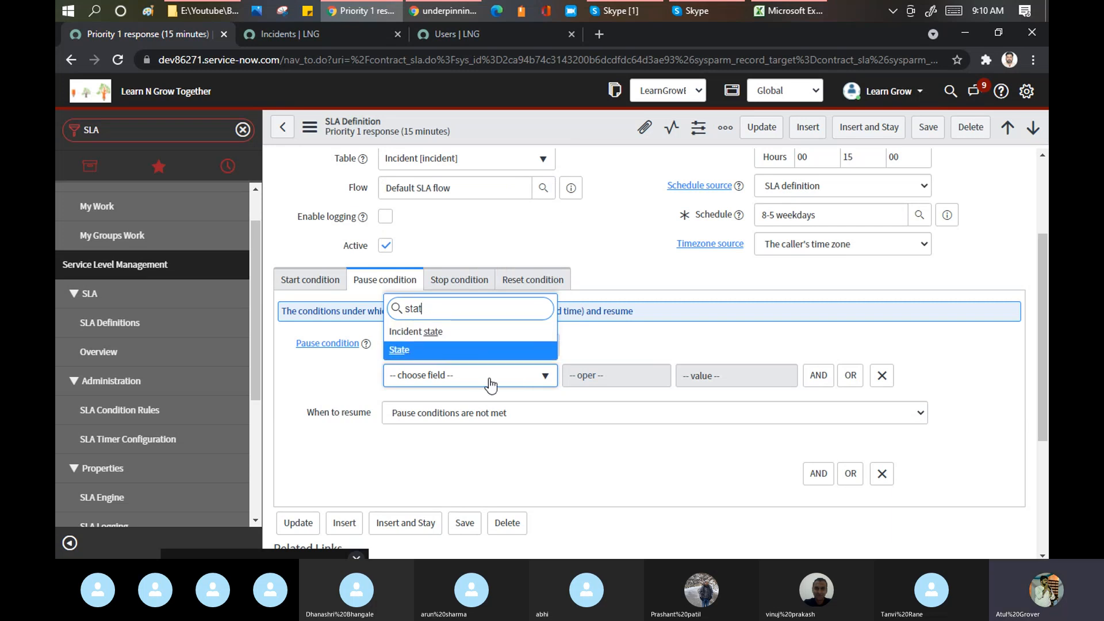
key(Return)
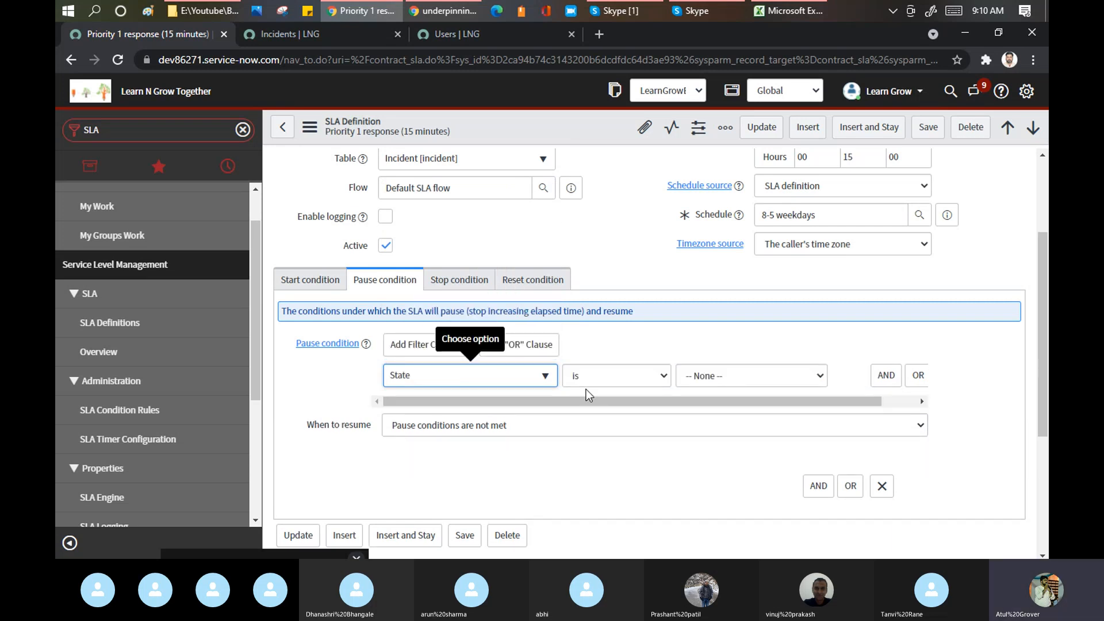
click(723, 373)
click(712, 431)
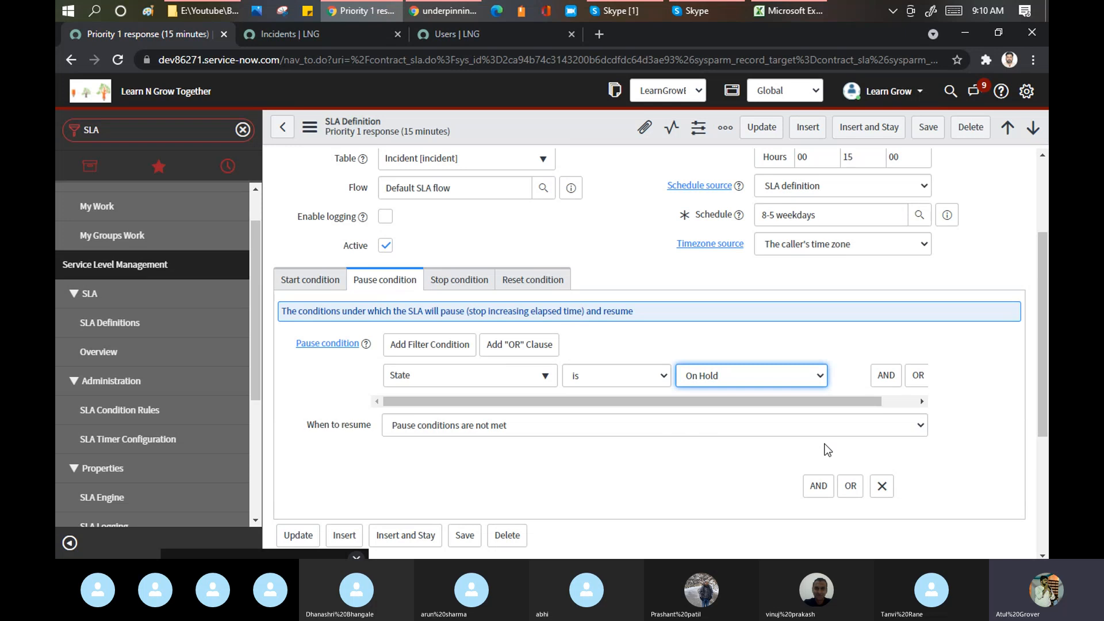
click(885, 374)
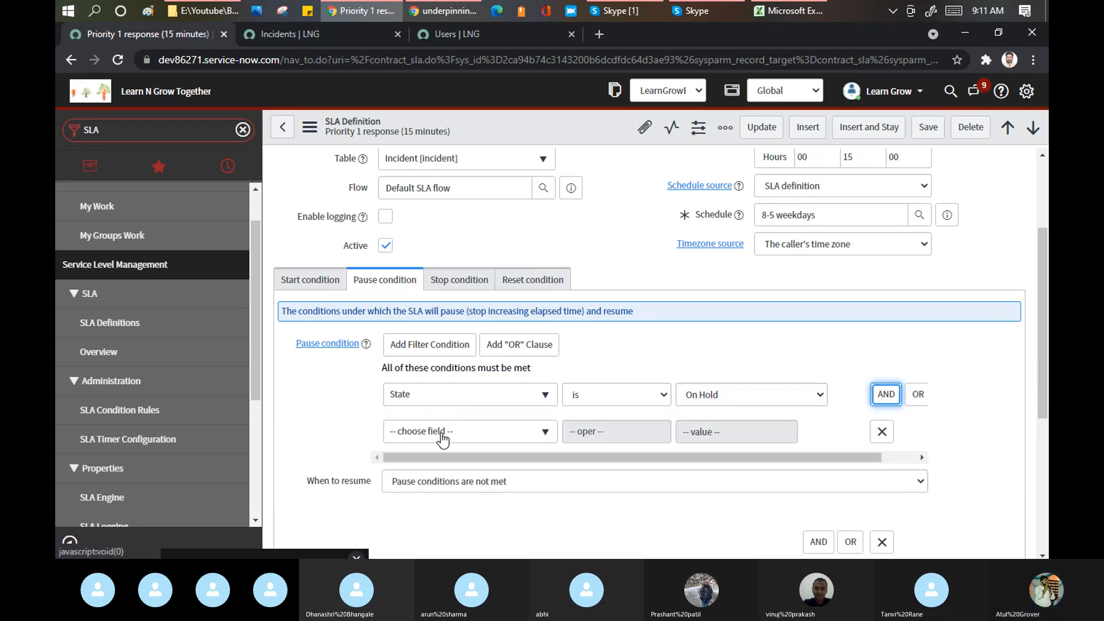
- Add a pause condition row requiring On hold reason is Awaiting Caller
click(442, 437)
text(onhol)
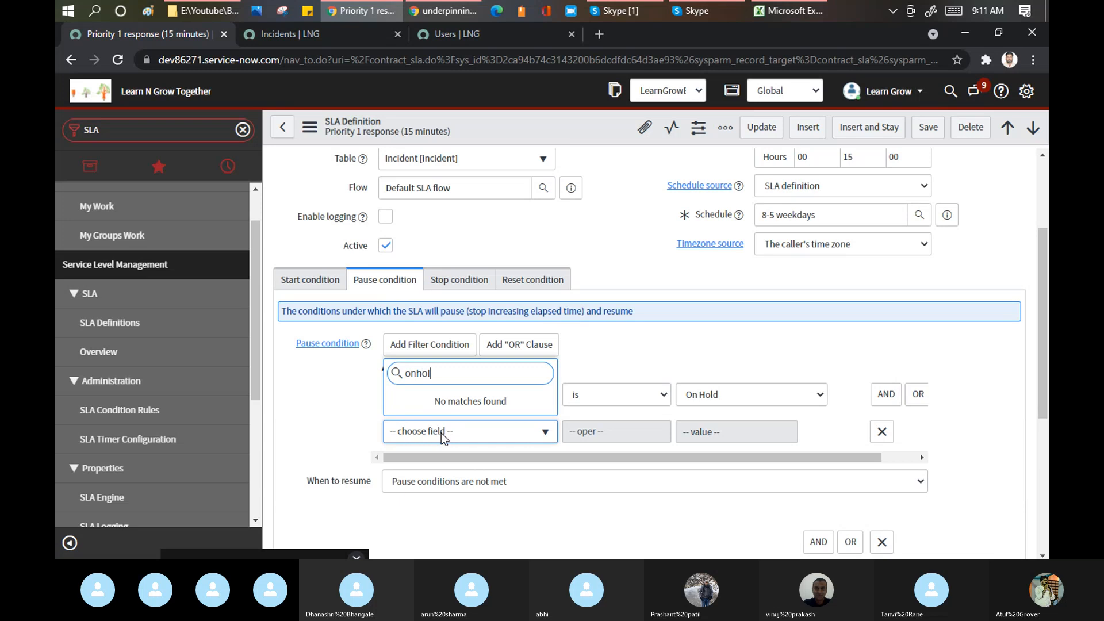
key(BackSpace)
key(BackSpace)
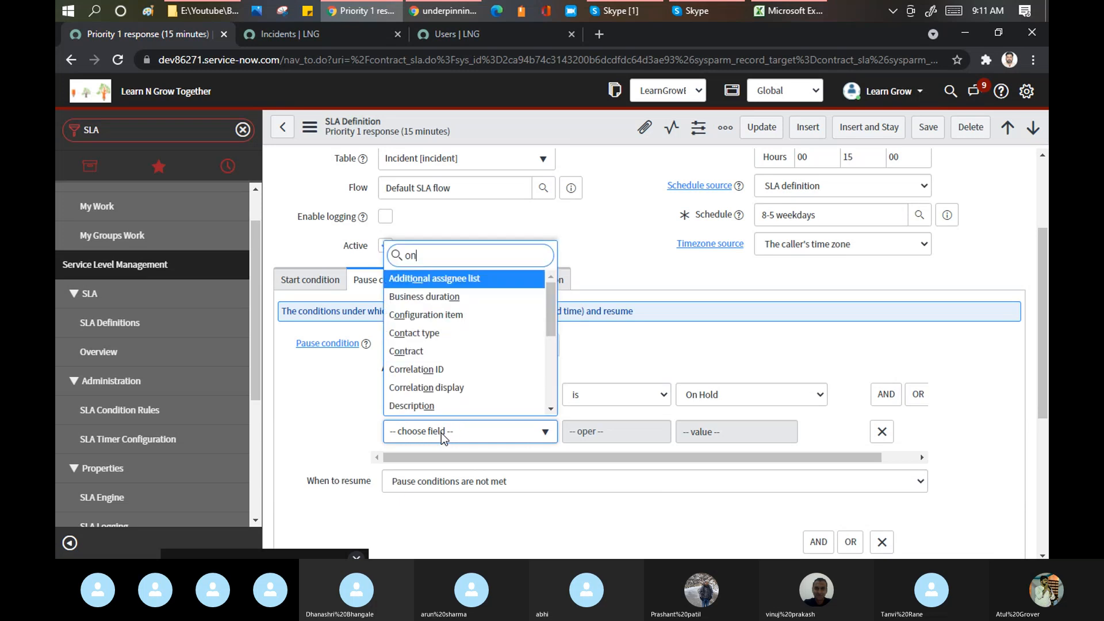
text(h)
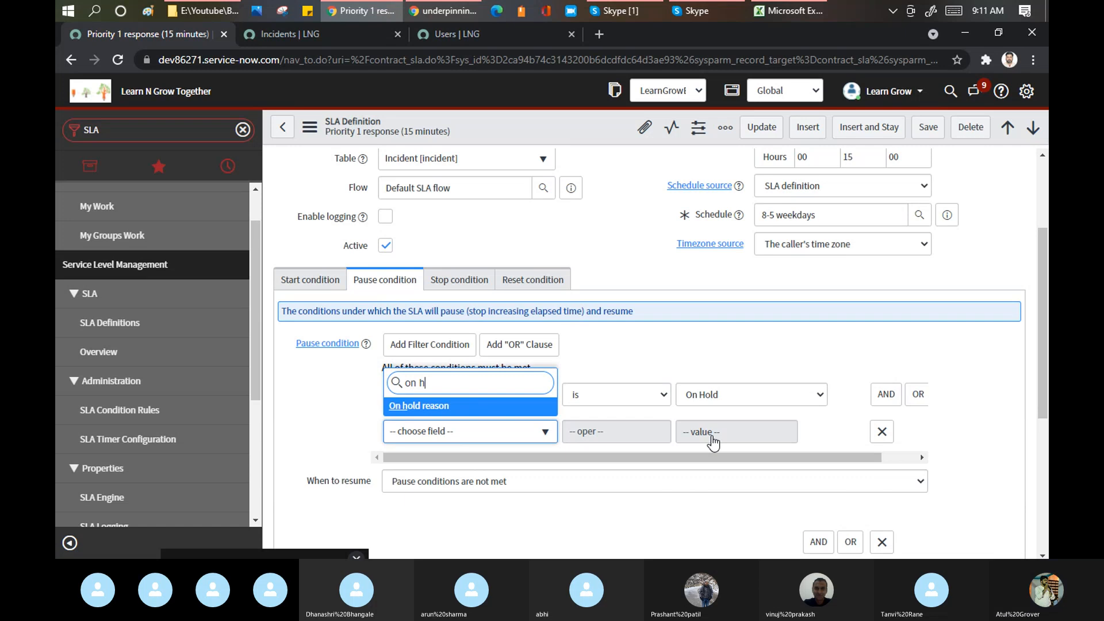
key(Return)
click(761, 430)
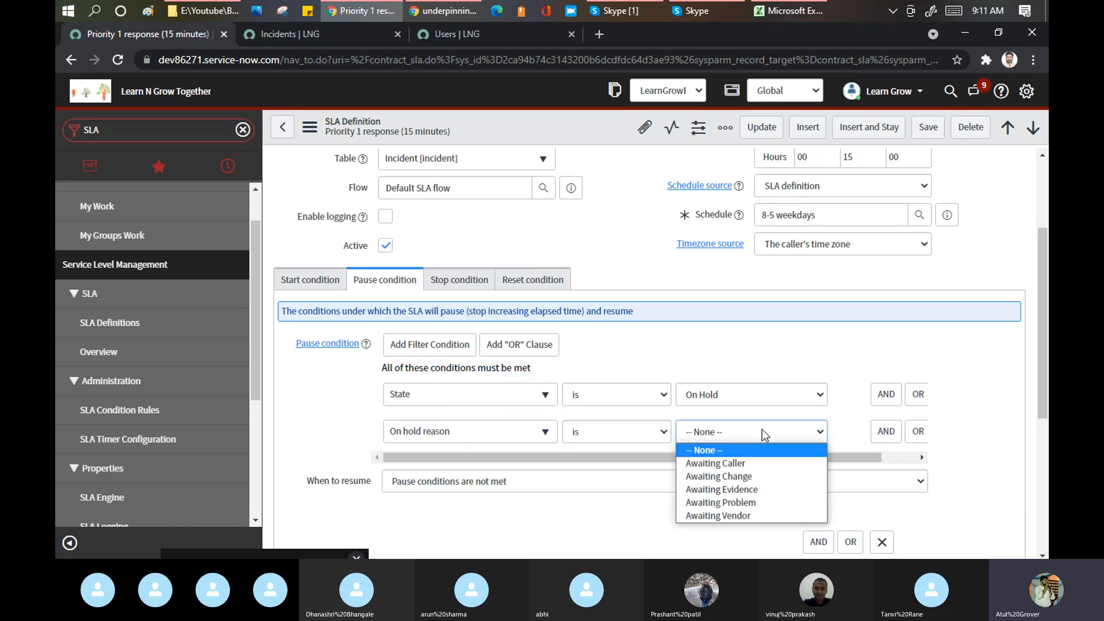
click(751, 465)
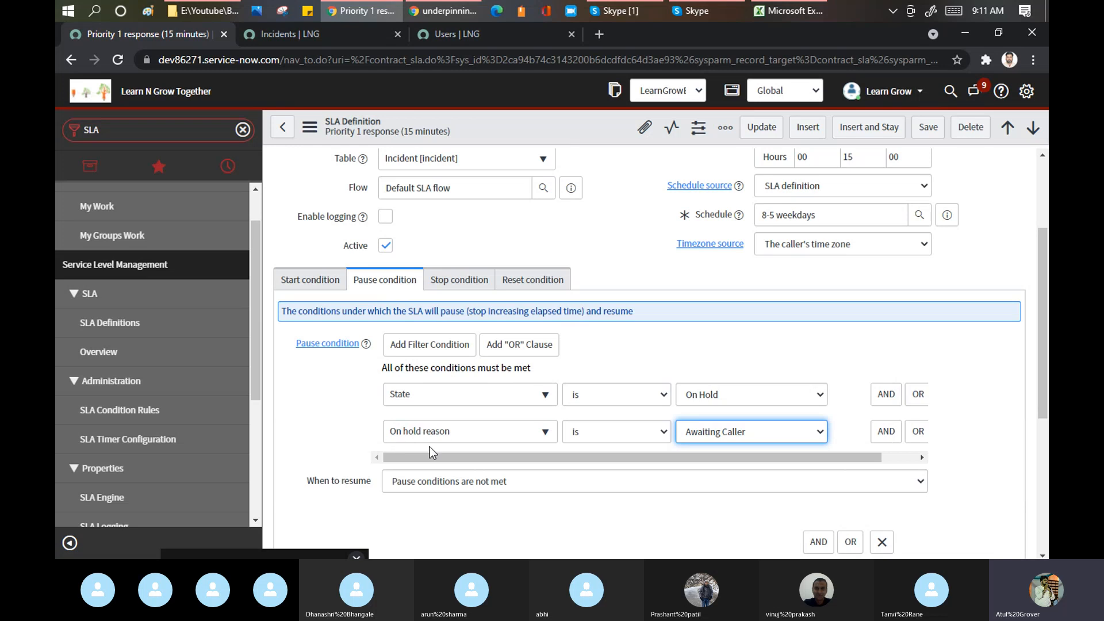
click(325, 34)
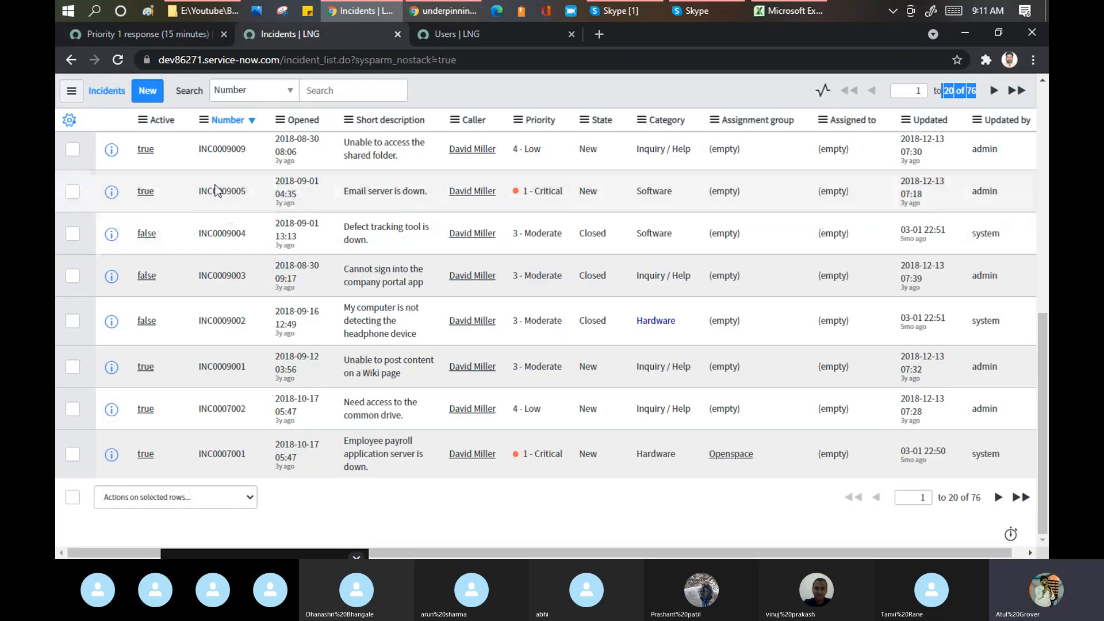
- Set incident INC0010112's State to On Hold, leaving On hold reason empty
scroll(216, 190, up, 10)
click(144, 210)
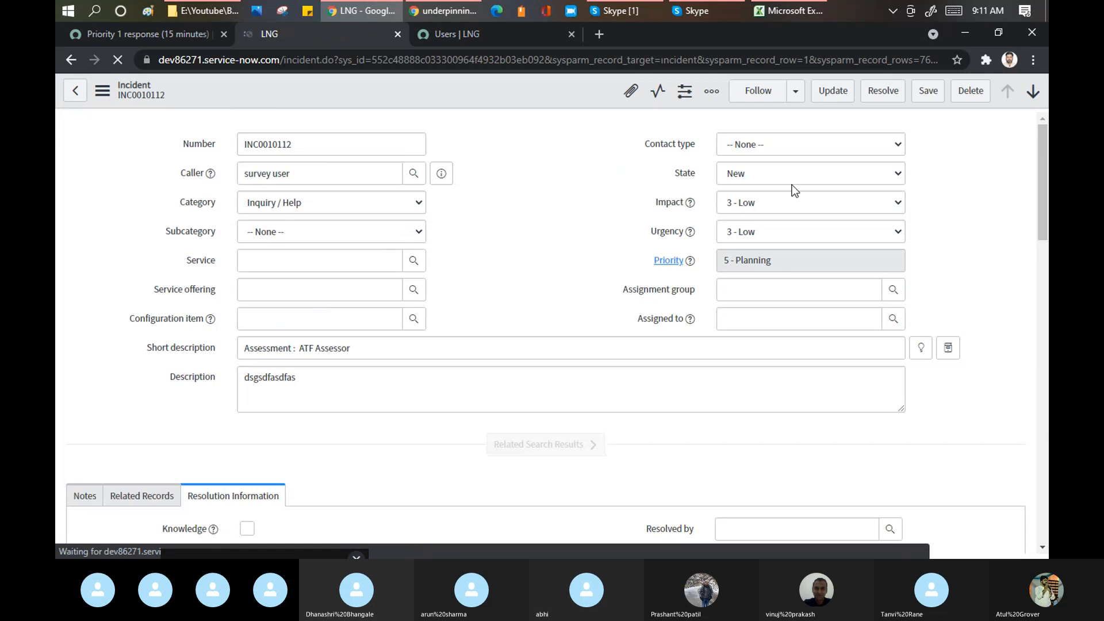
click(787, 177)
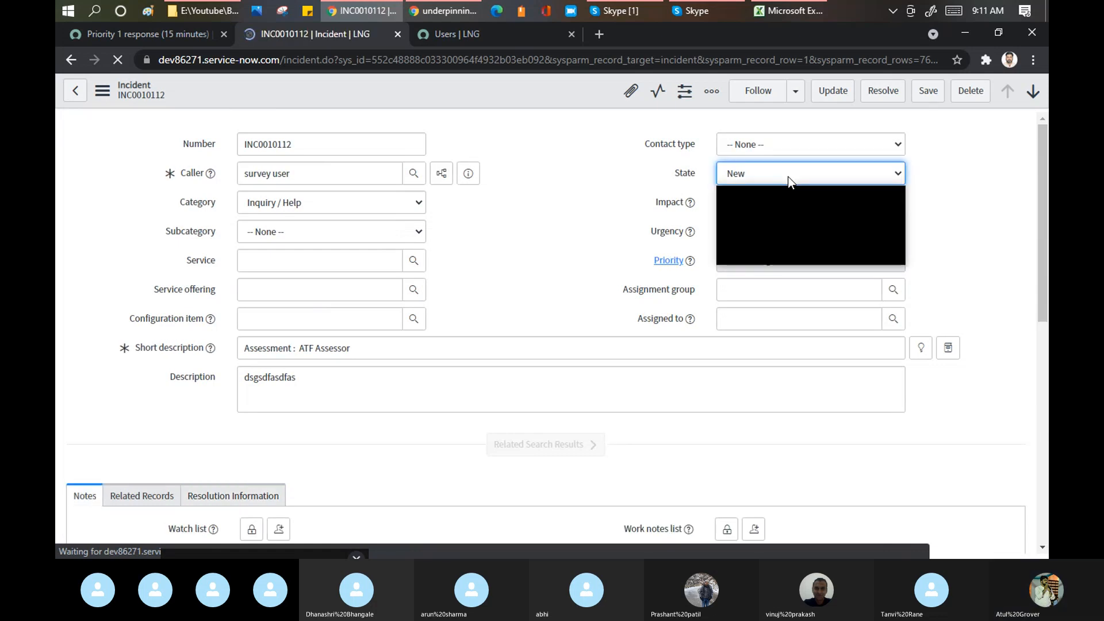
click(774, 219)
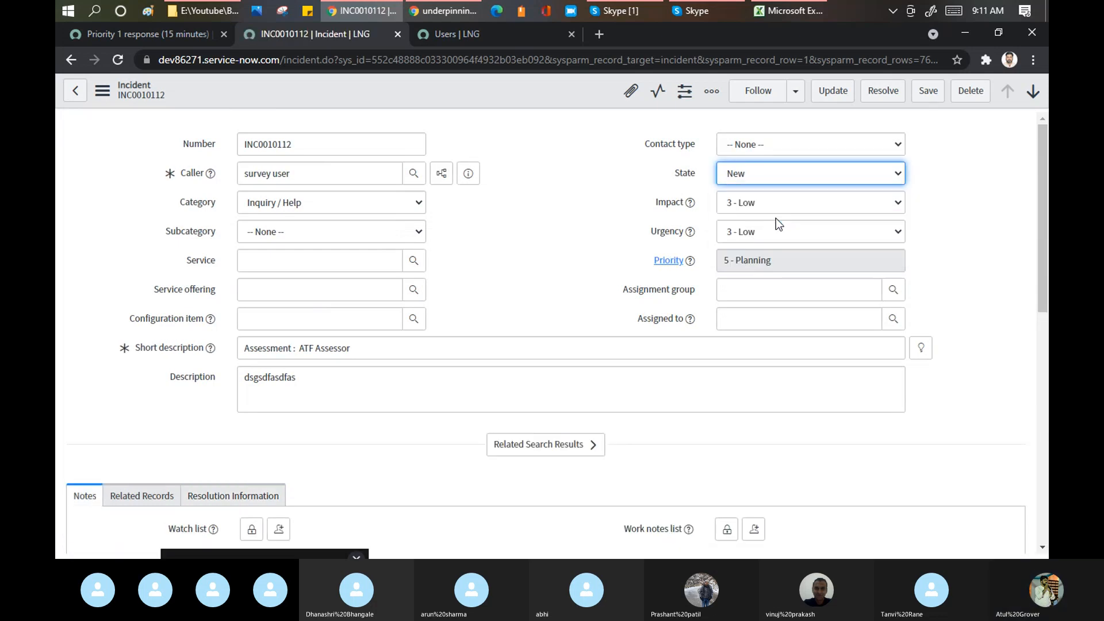
click(788, 205)
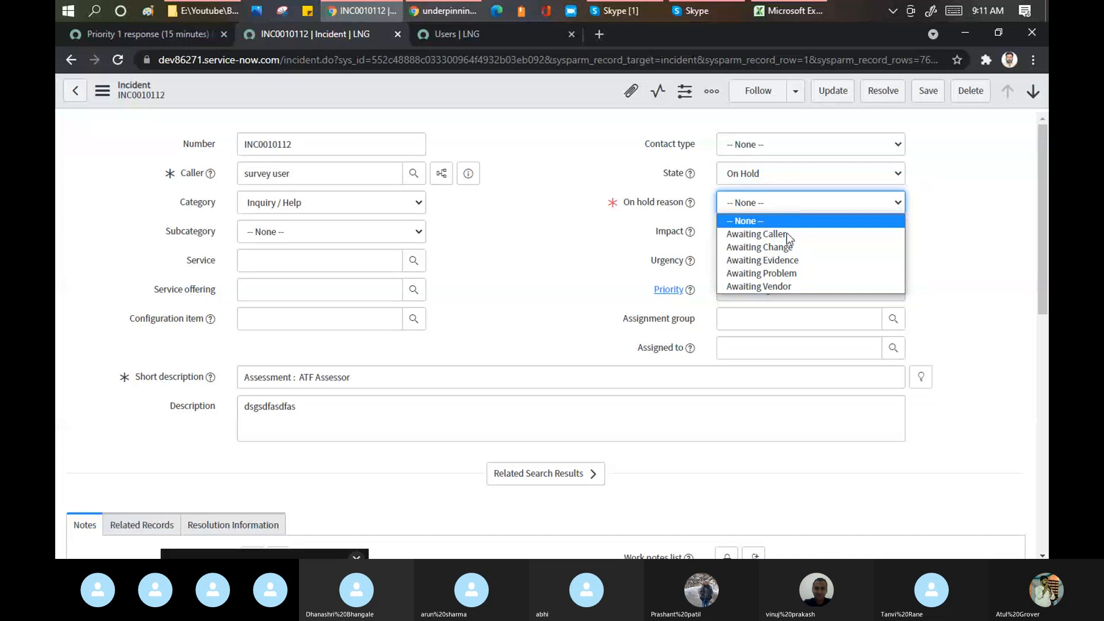
click(558, 189)
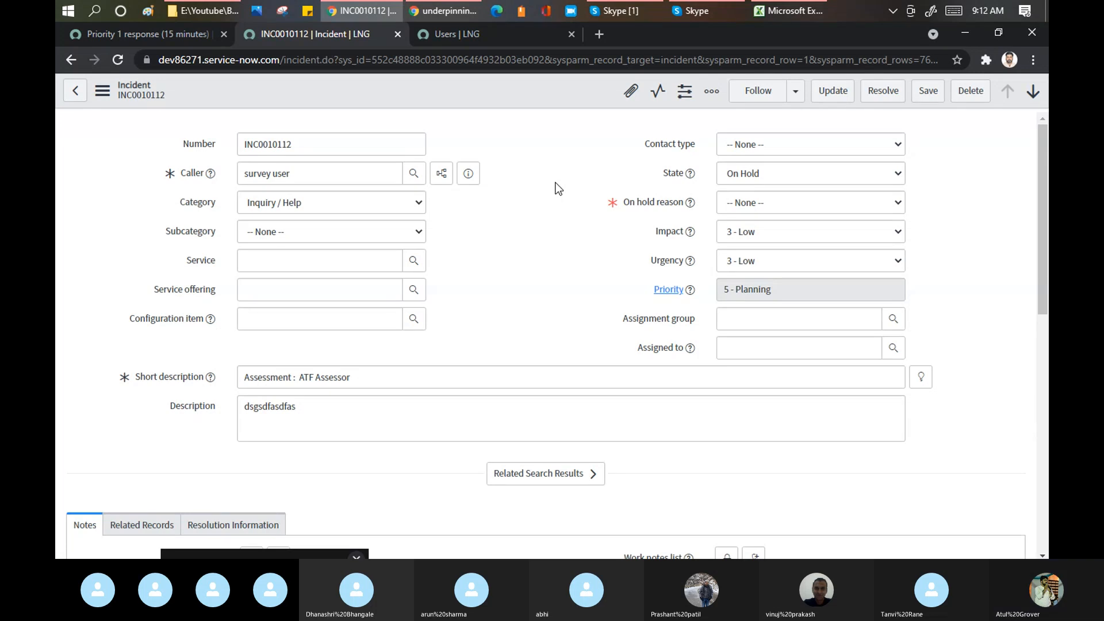
click(133, 36)
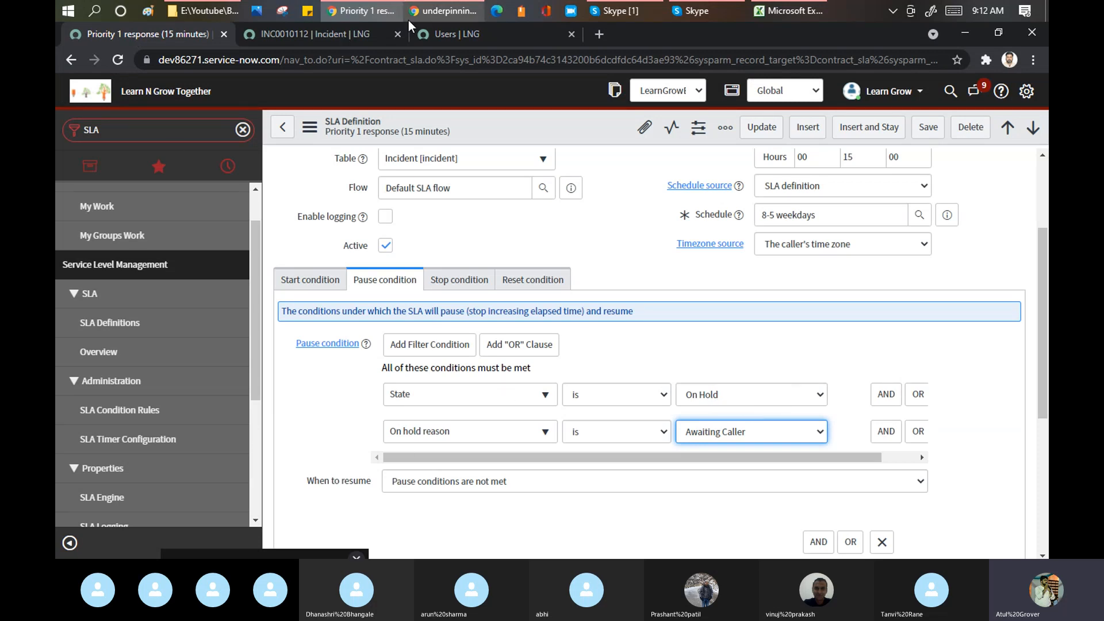
- Check Task SLAs on INC0010112's form, then return to the Priority 1 response SLA definition
click(340, 32)
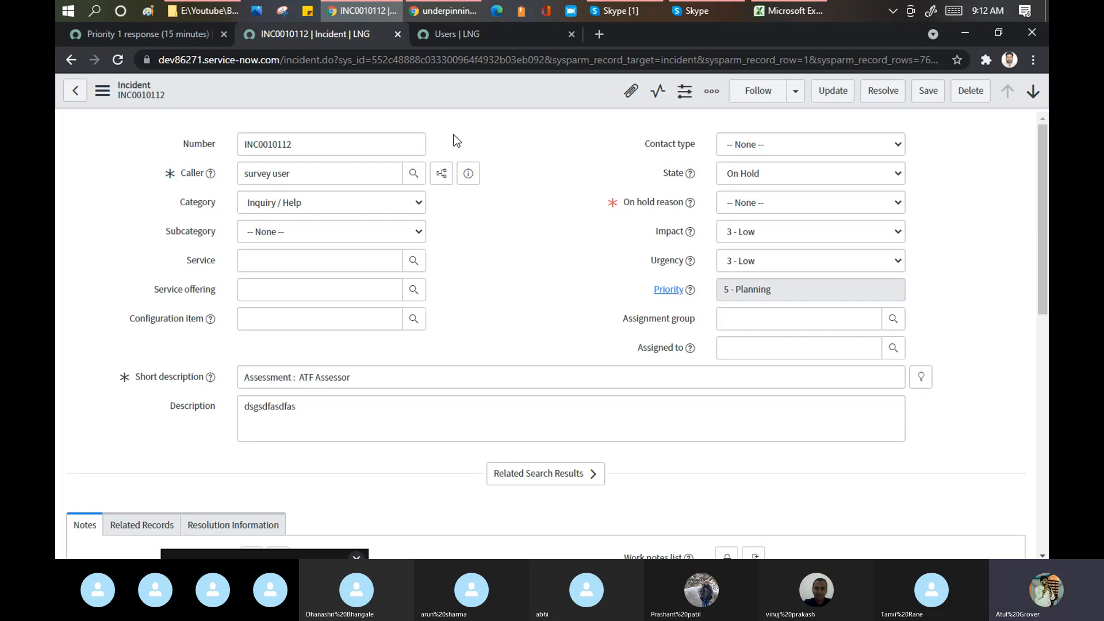
scroll(457, 141, down, 8)
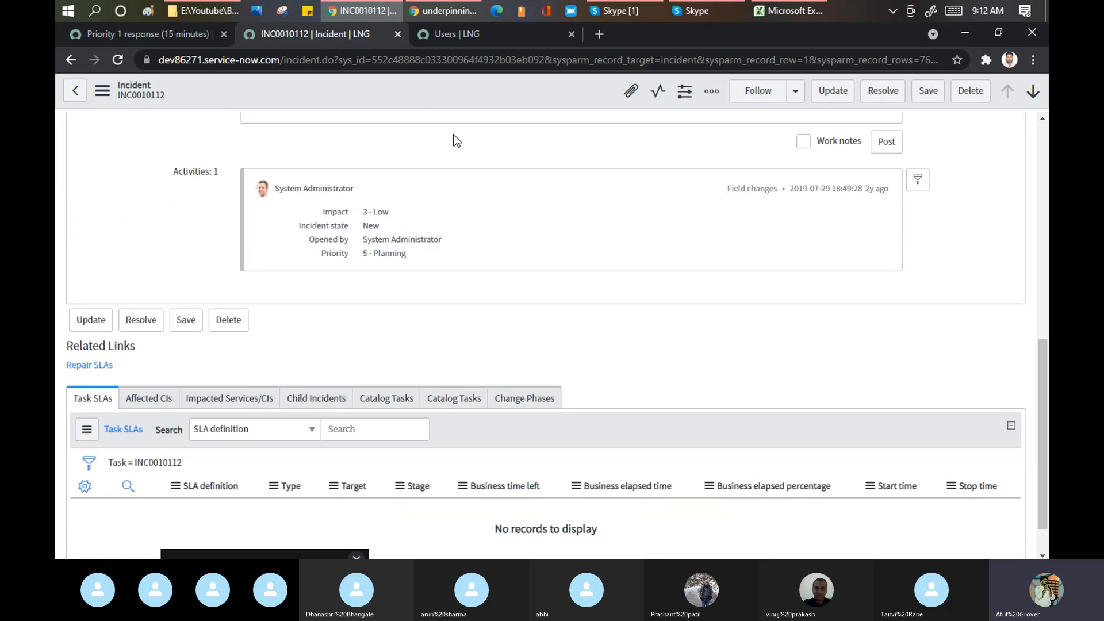
scroll(457, 140, up, 8)
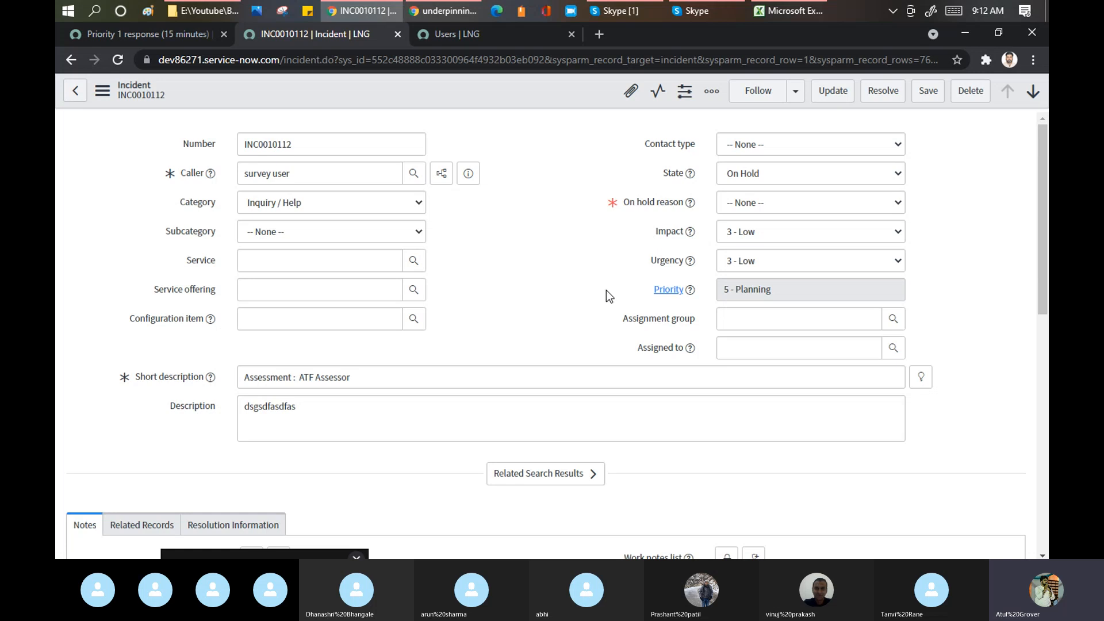
click(168, 34)
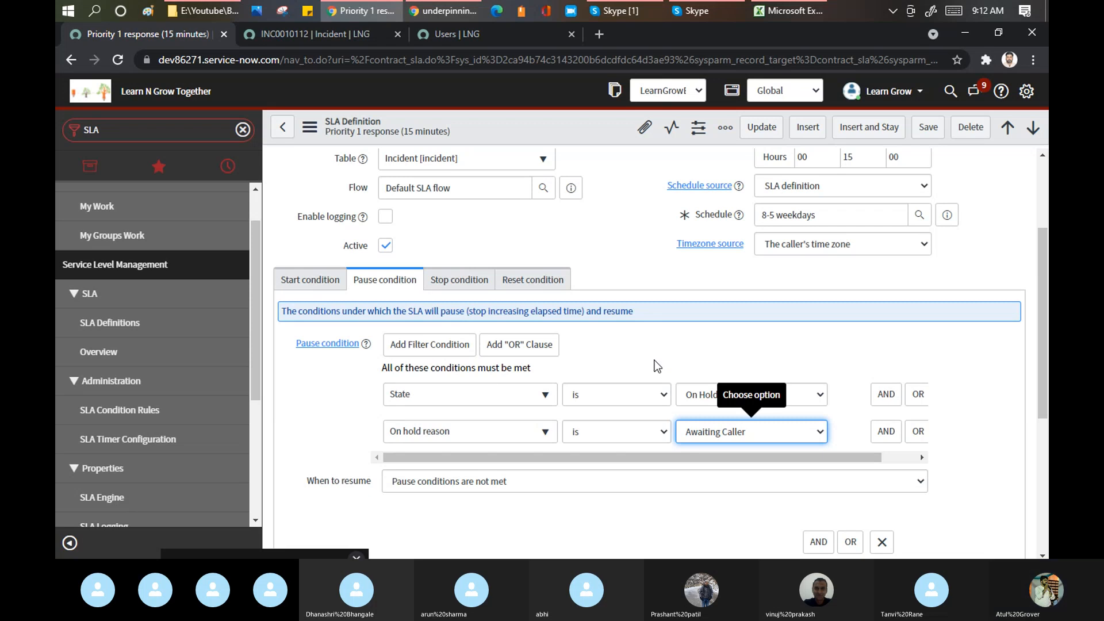
- Set the Priority 1 response SLA to resume when resume conditions are met, and view its stop condition
scroll(529, 357, down, 1)
scroll(529, 357, down, 1)
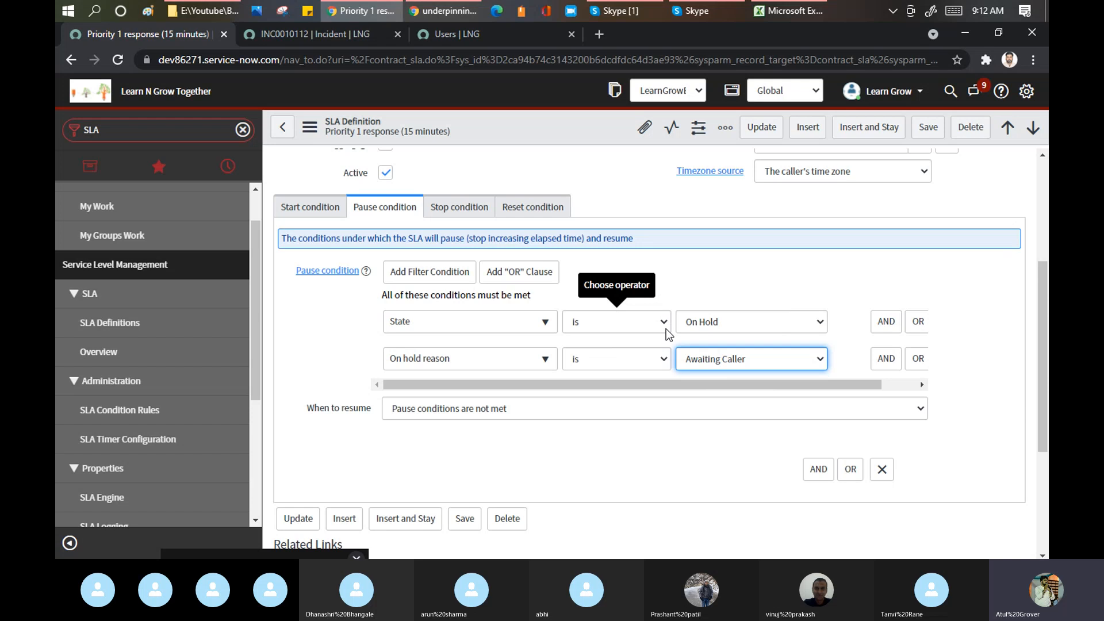
click(534, 409)
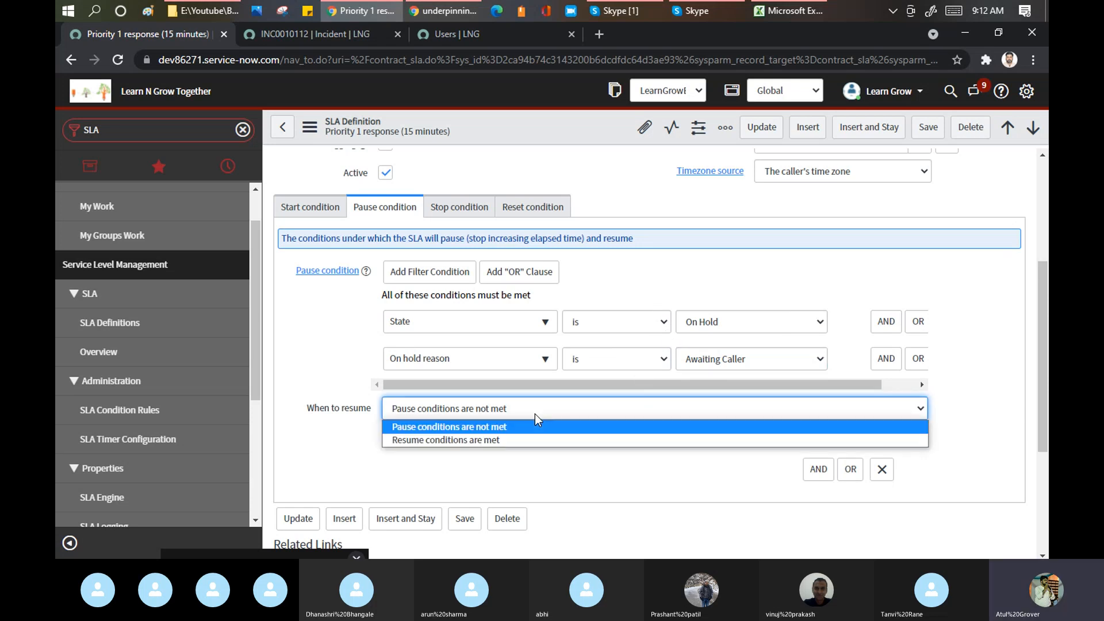
click(495, 441)
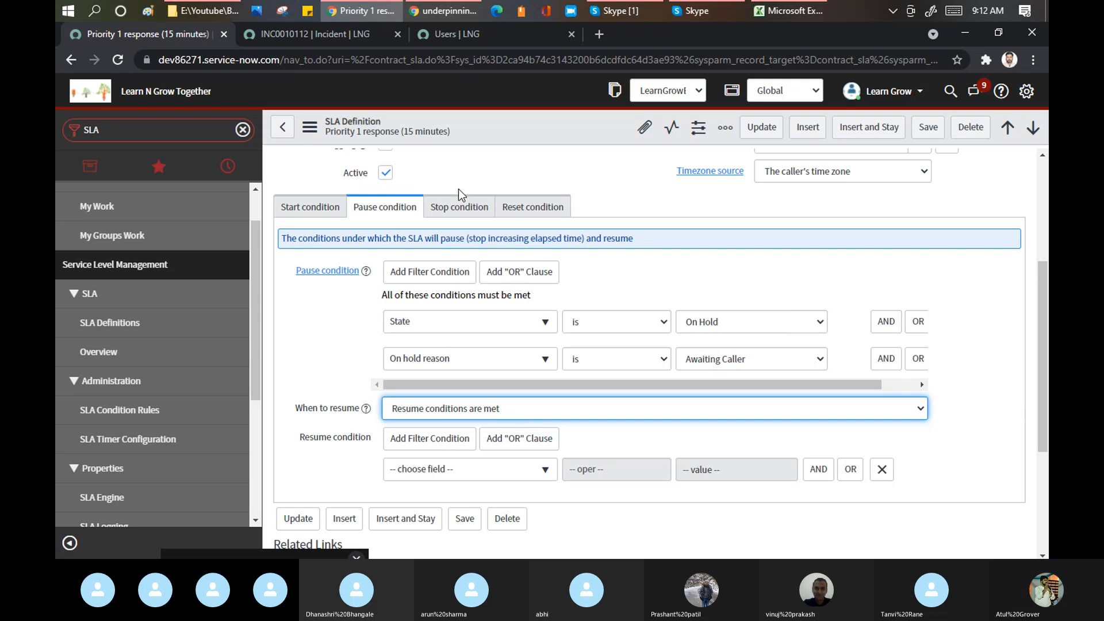
click(460, 206)
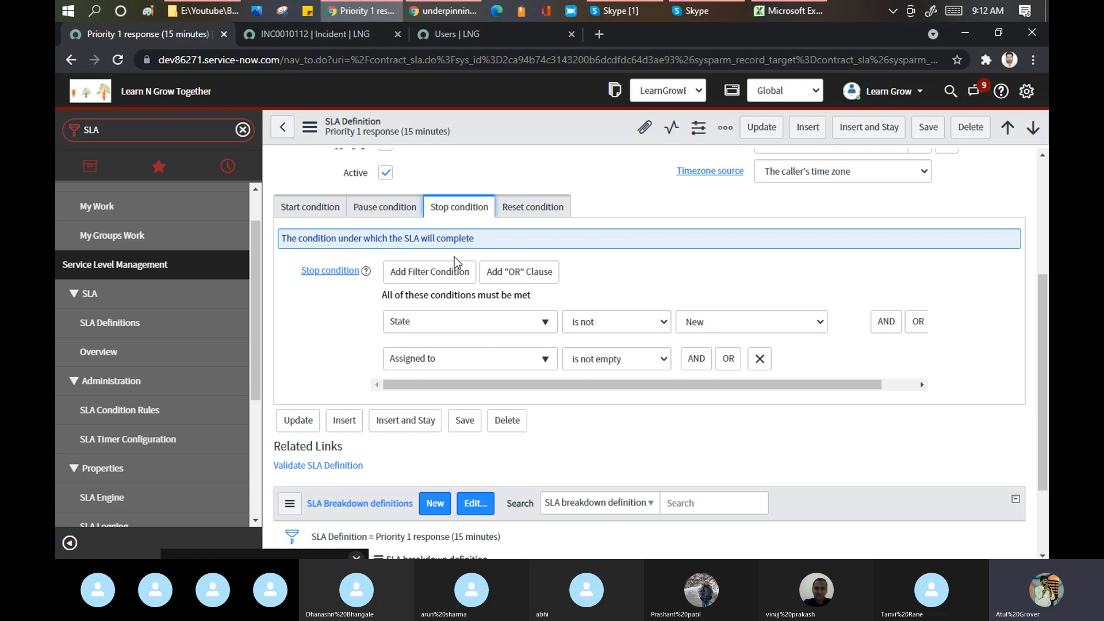
- Select 'response' in the SLA name, then view the empty reset condition with Cancel existing Task SLA
scroll(454, 257, up, 5)
click(440, 217)
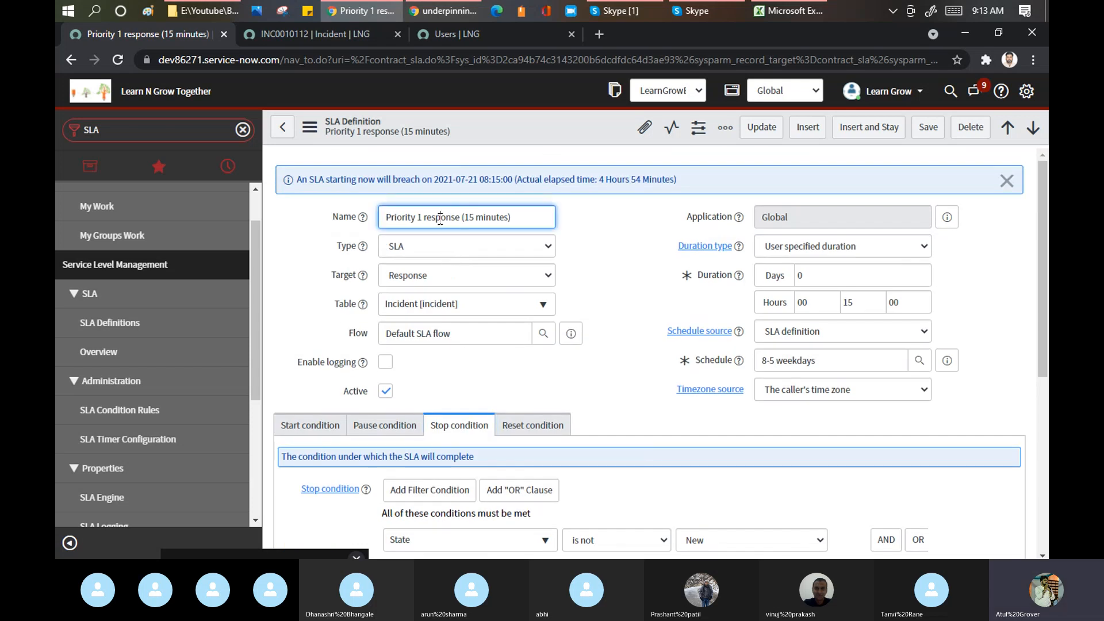
double_click(440, 218)
click(602, 254)
scroll(602, 254, down, 5)
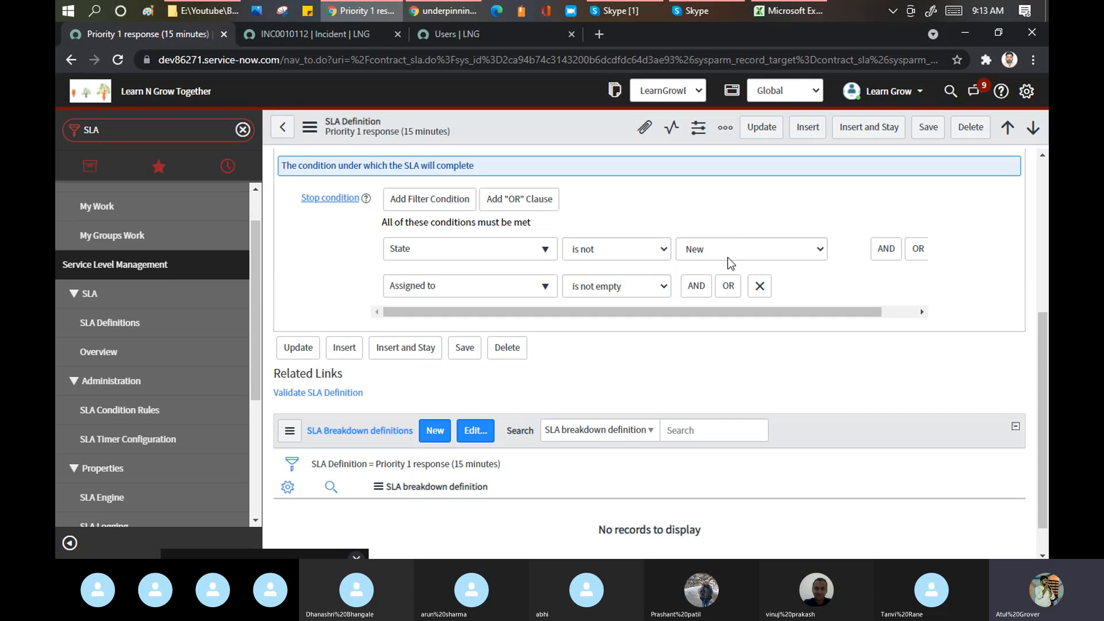
scroll(727, 257, up, 3)
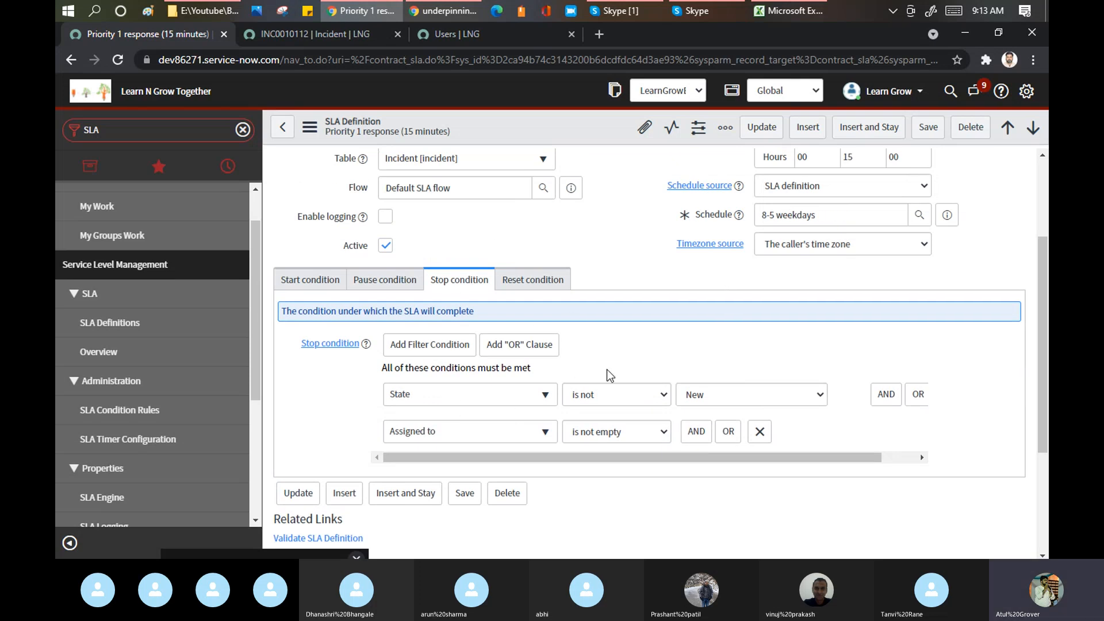
click(543, 284)
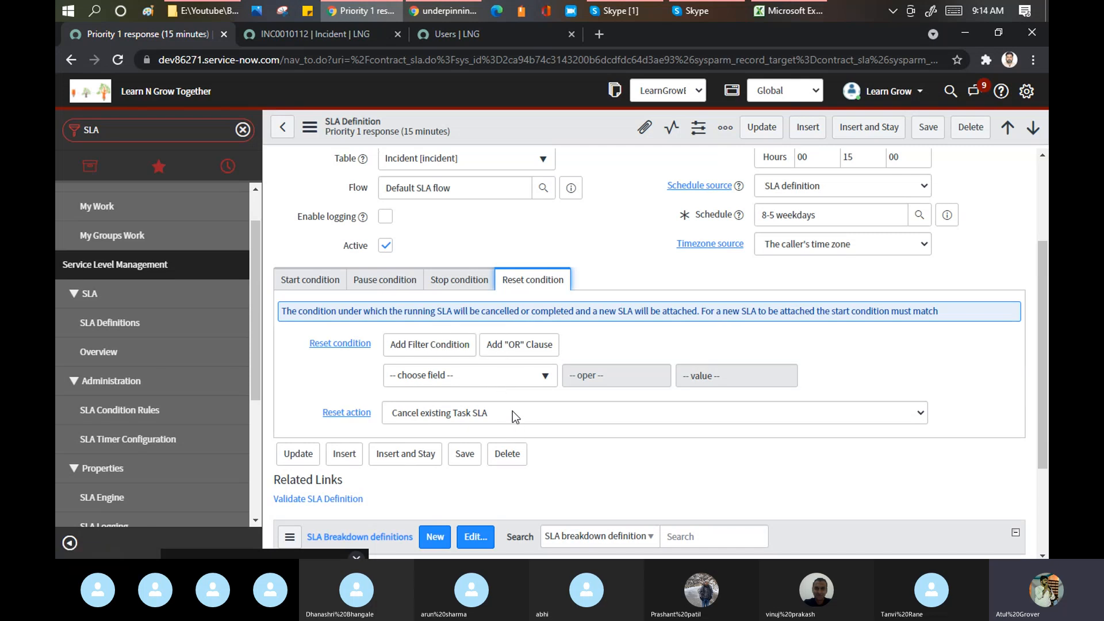
- Leave the Priority 1 response SLA definition form without saving its changes
scroll(402, 257, up, 3)
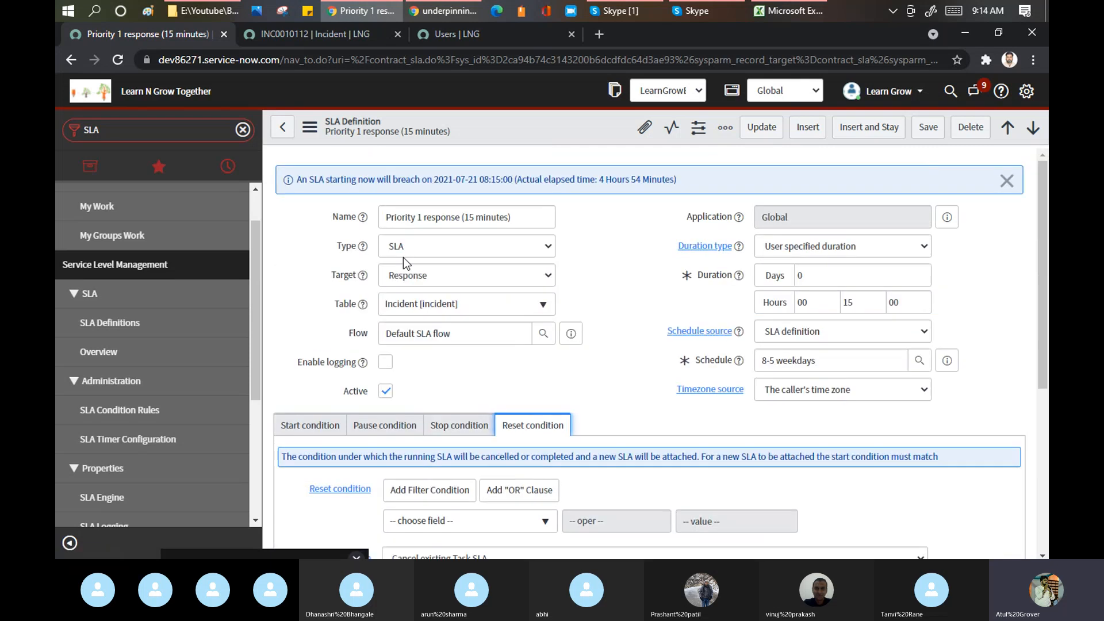
double_click(436, 221)
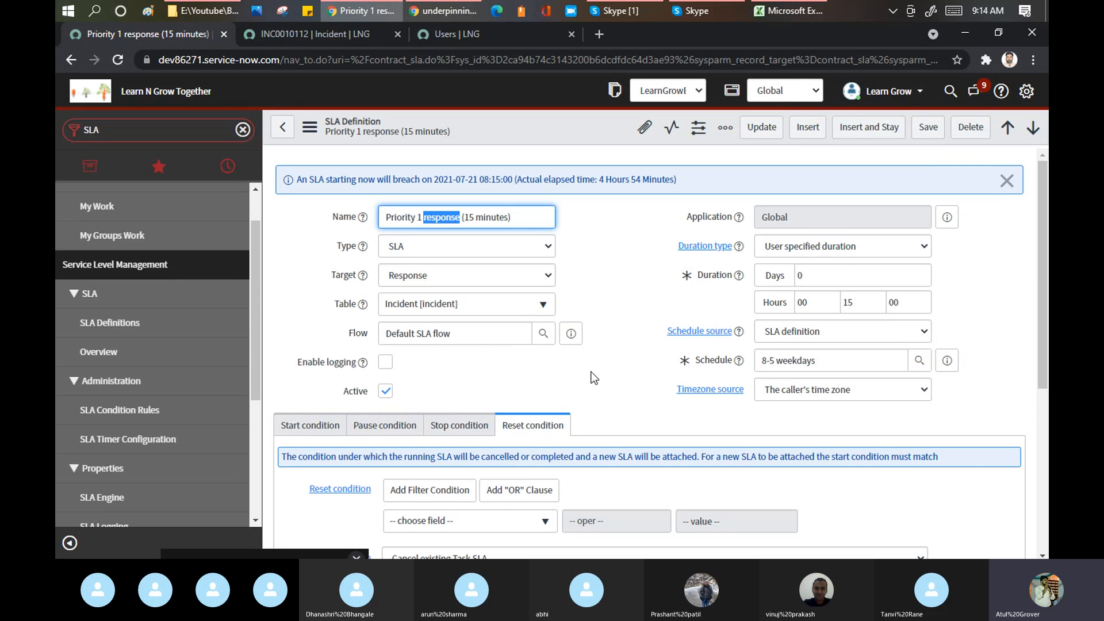
scroll(586, 402, down, 4)
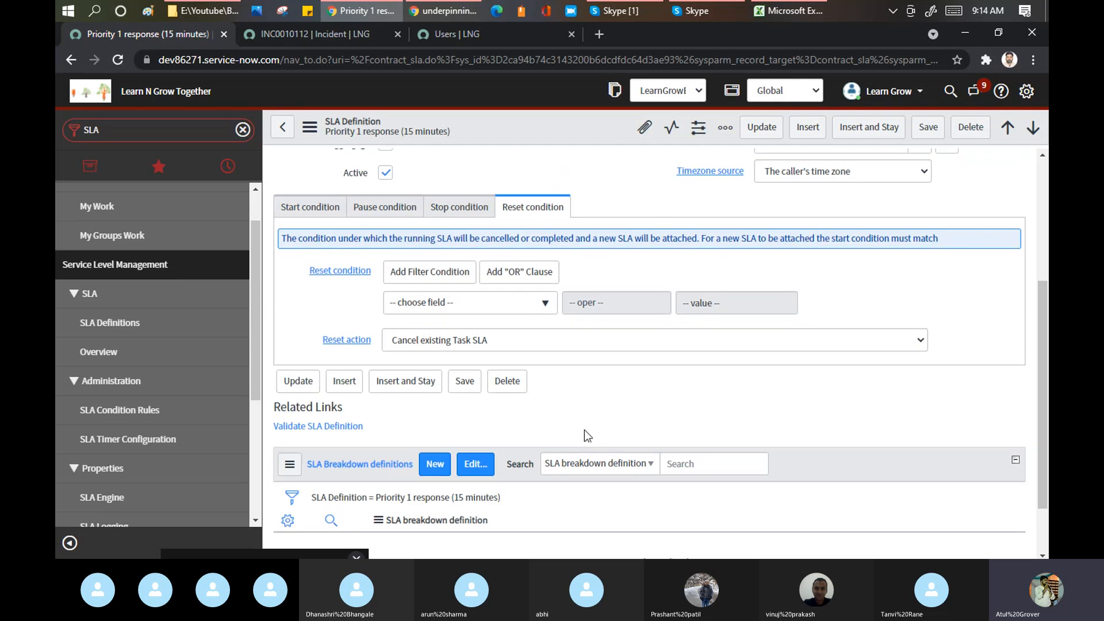
click(283, 130)
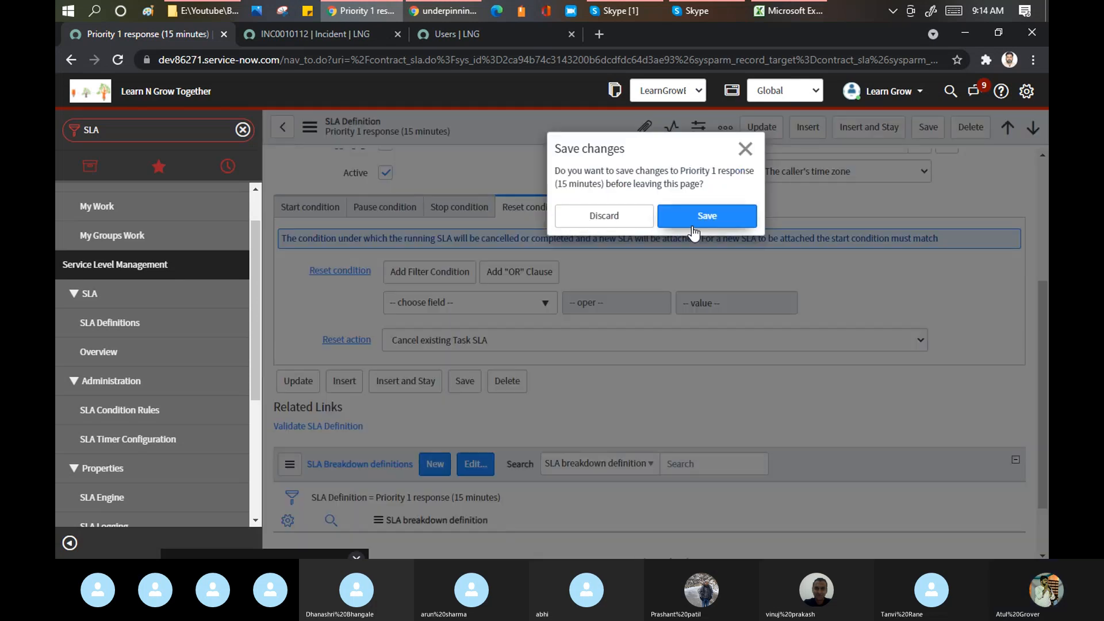
click(616, 218)
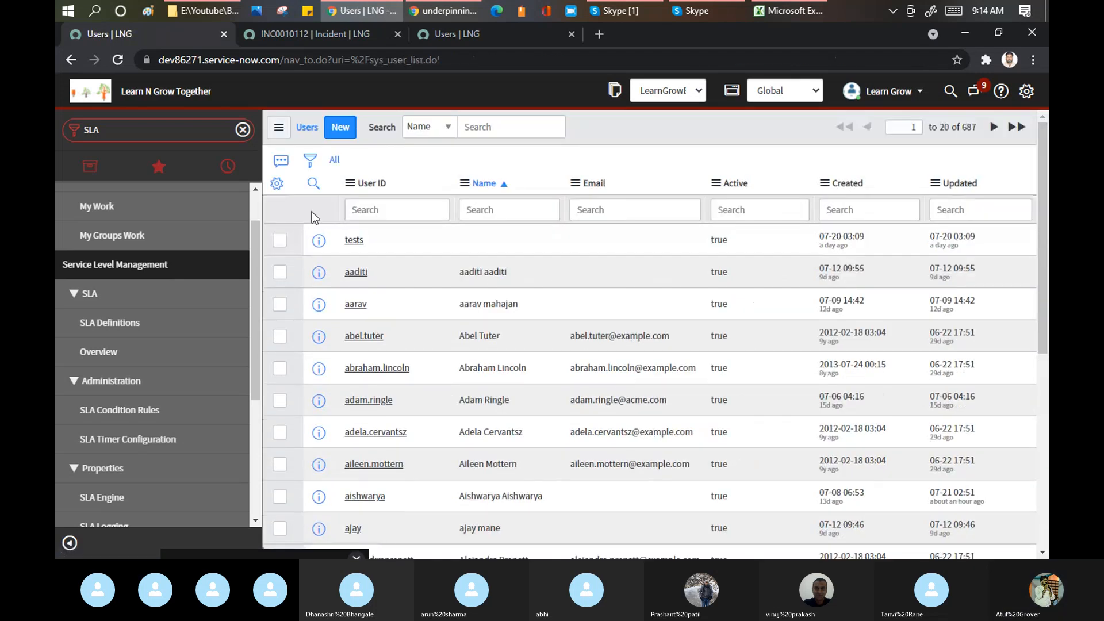
- Reload the SLA Definitions list showing 14 records, briefly checking the Skype window
click(143, 321)
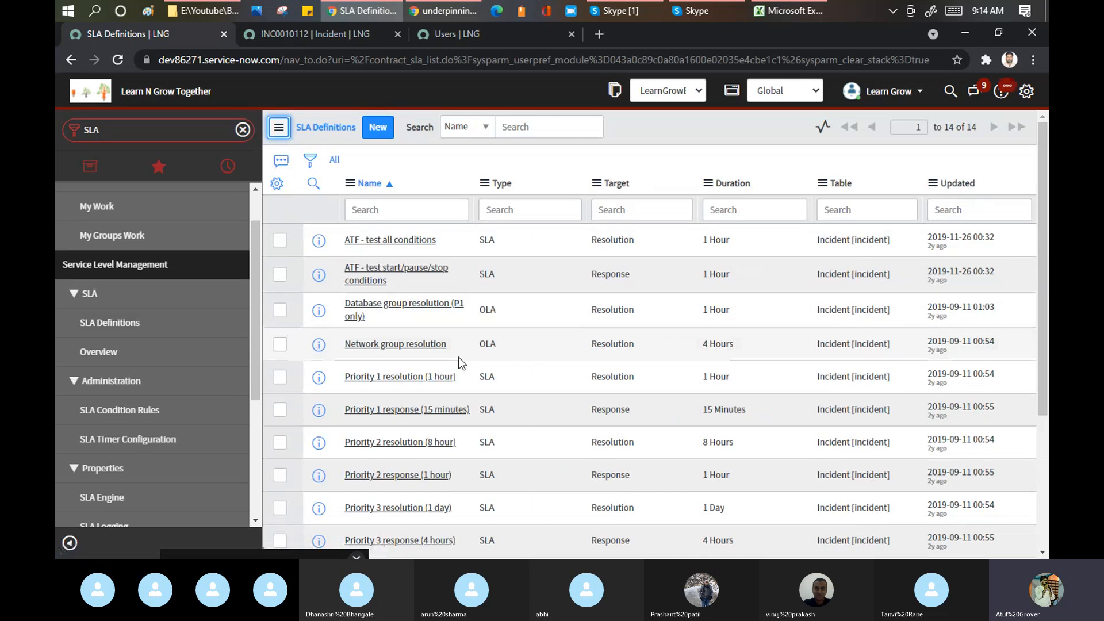
click(387, 448)
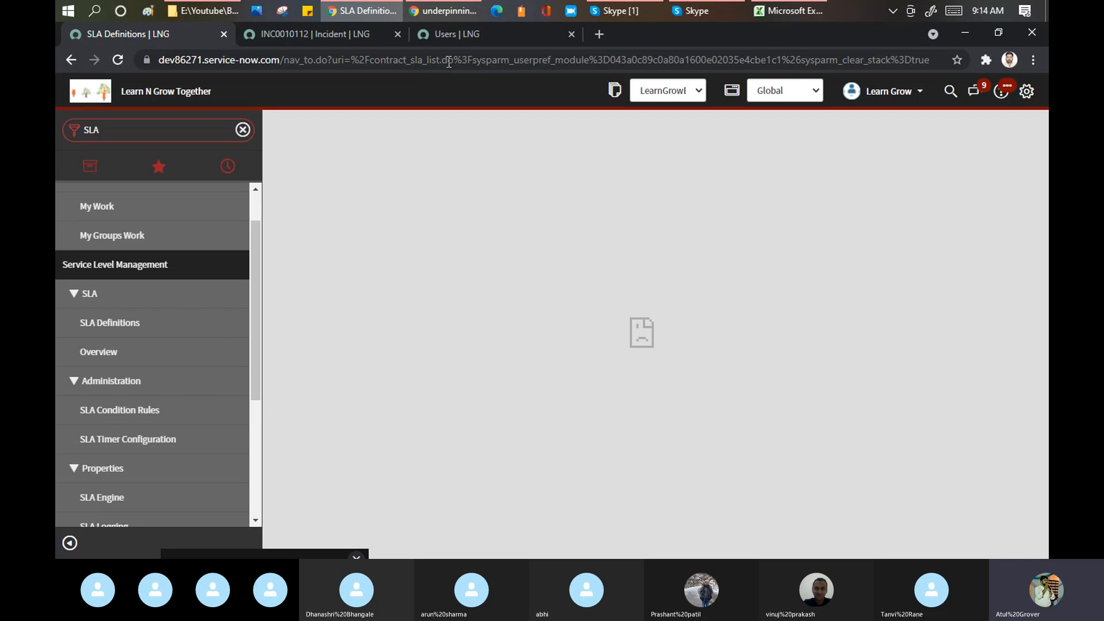
click(448, 61)
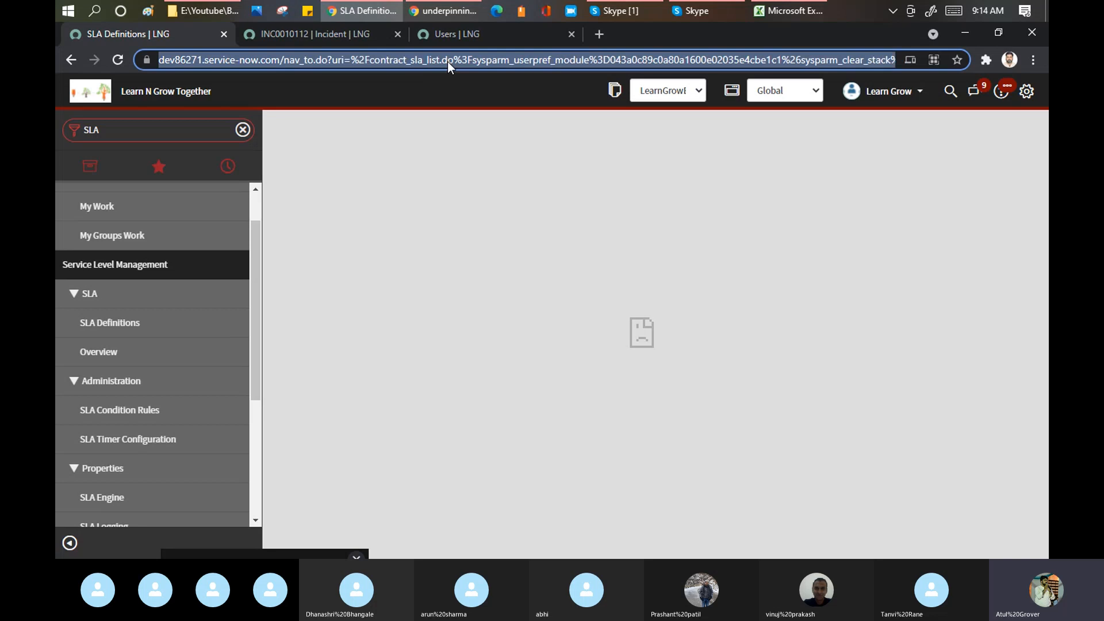
key(Return)
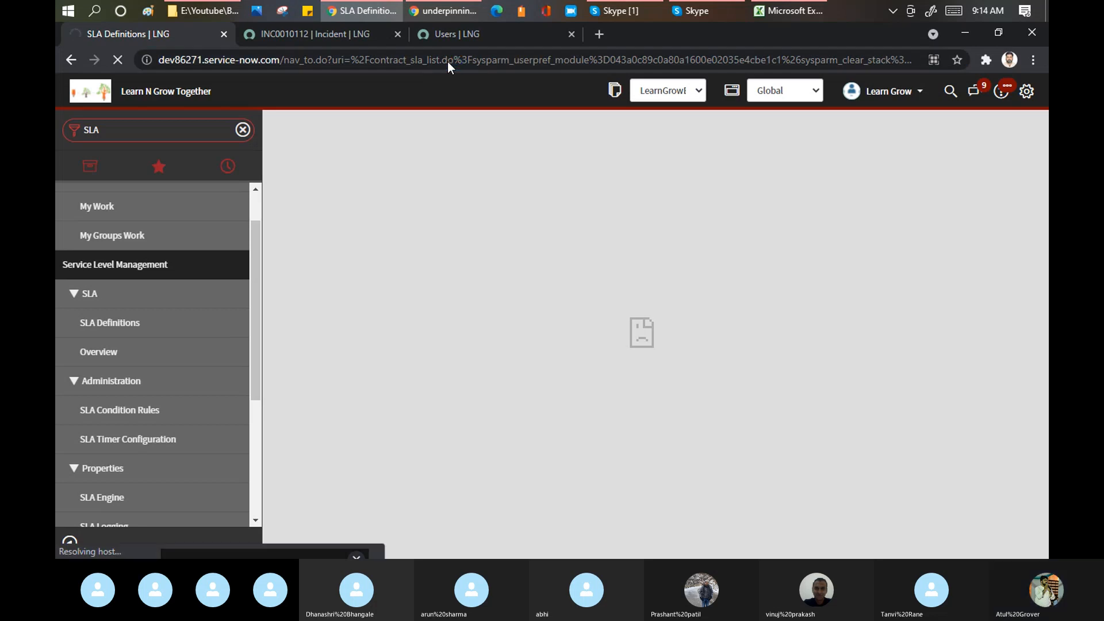
mouse_move(619, 13)
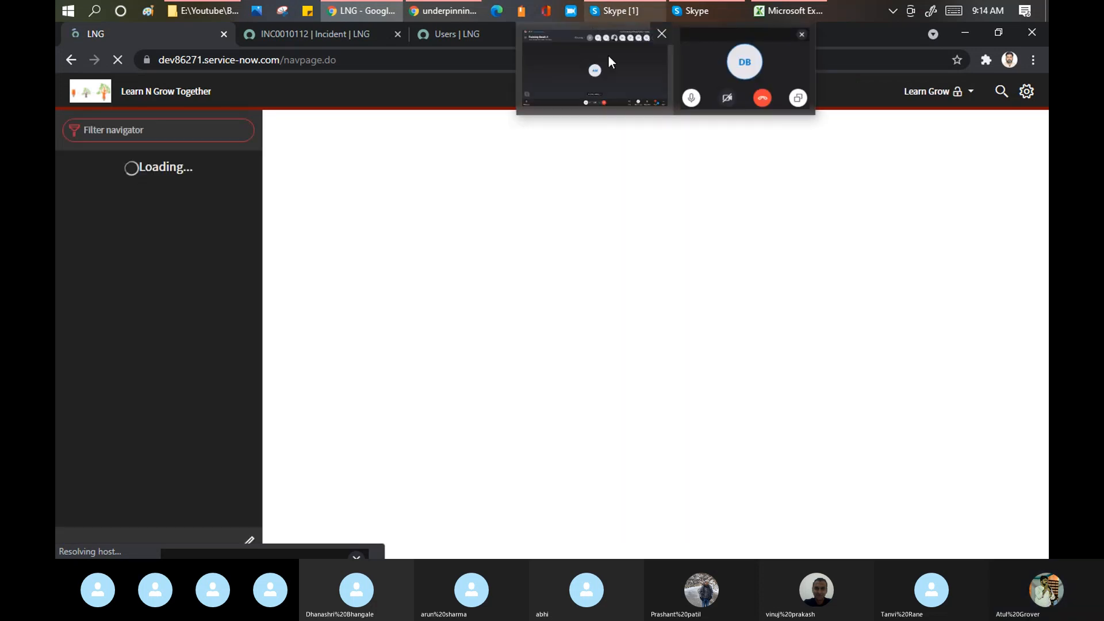
click(608, 56)
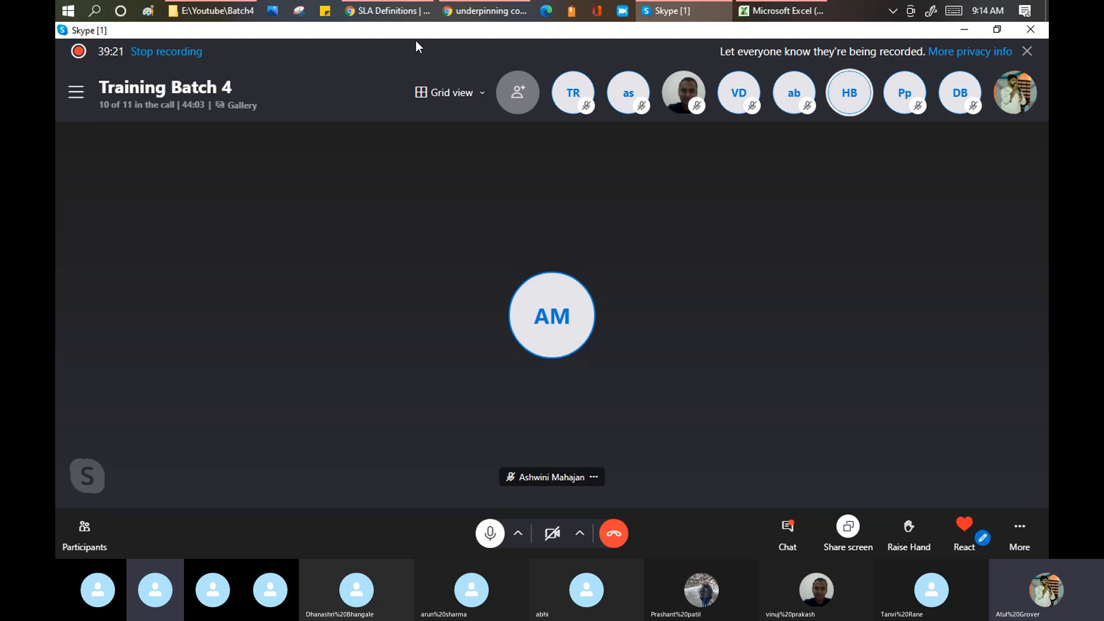
click(385, 11)
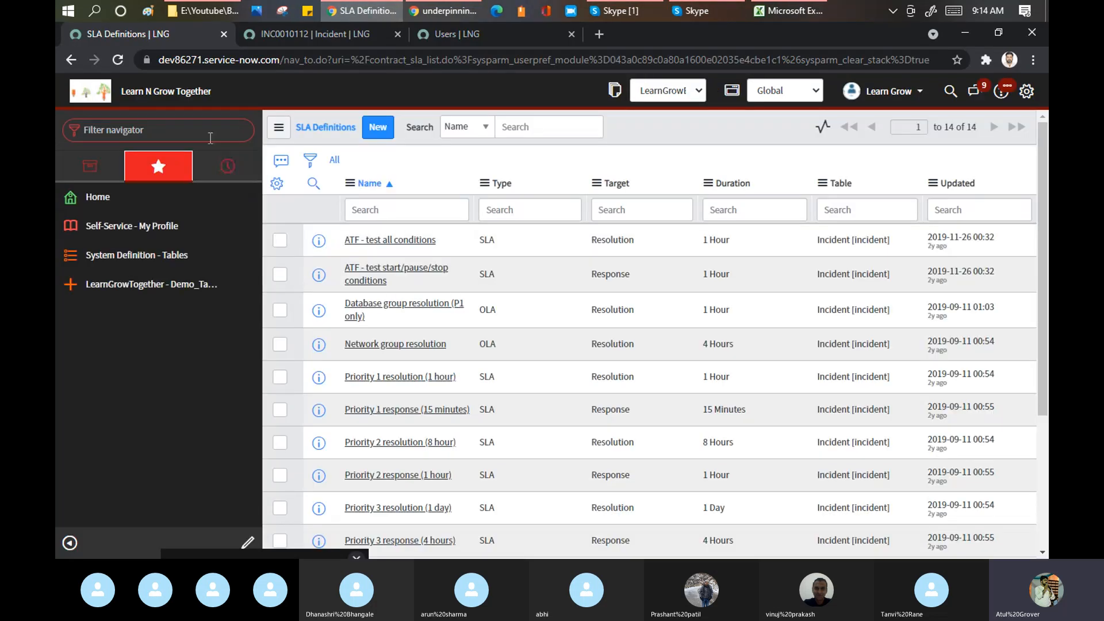
- Open the Priority 2 resolution (8 hour) SLA definition and review its pause conditions
click(418, 443)
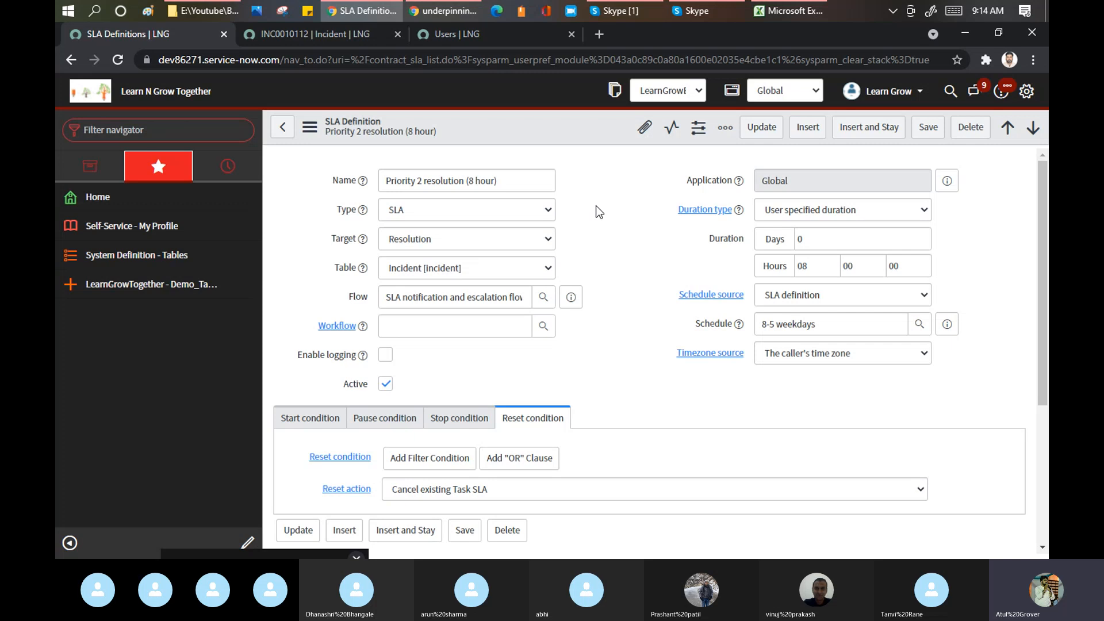
scroll(596, 206, down, 5)
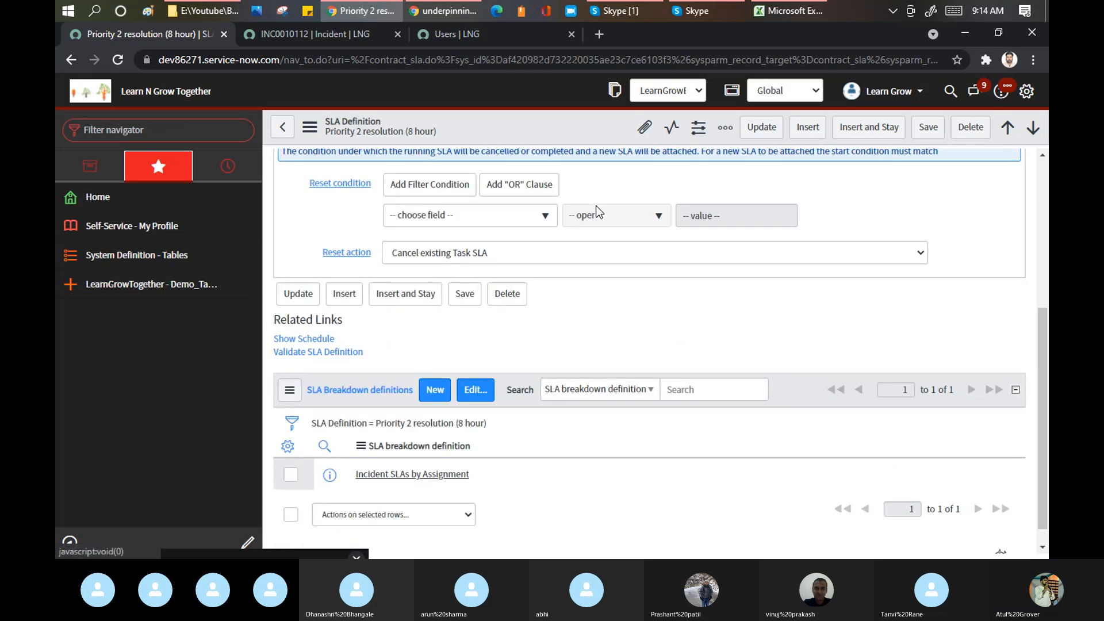
scroll(569, 324, up, 1)
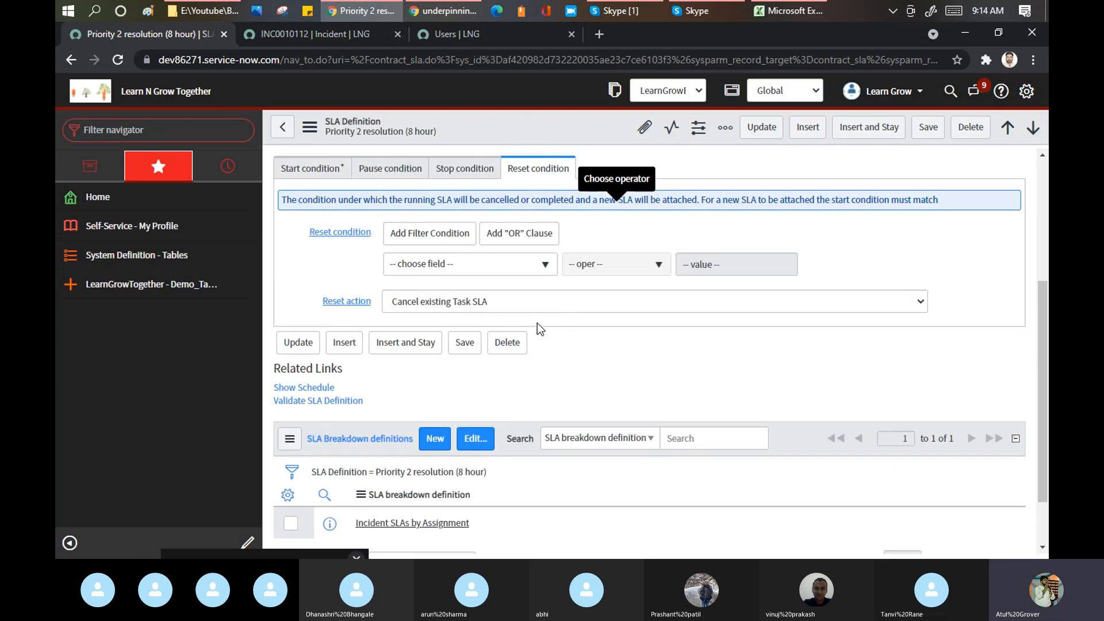
scroll(392, 173, up, 3)
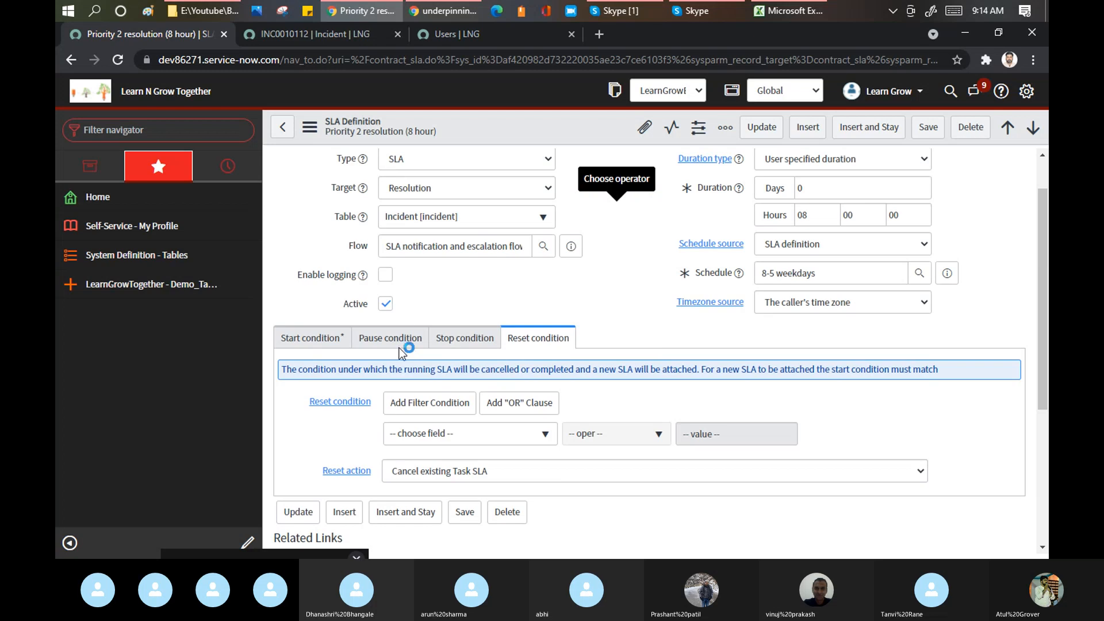
click(396, 340)
scroll(574, 382, down, 3)
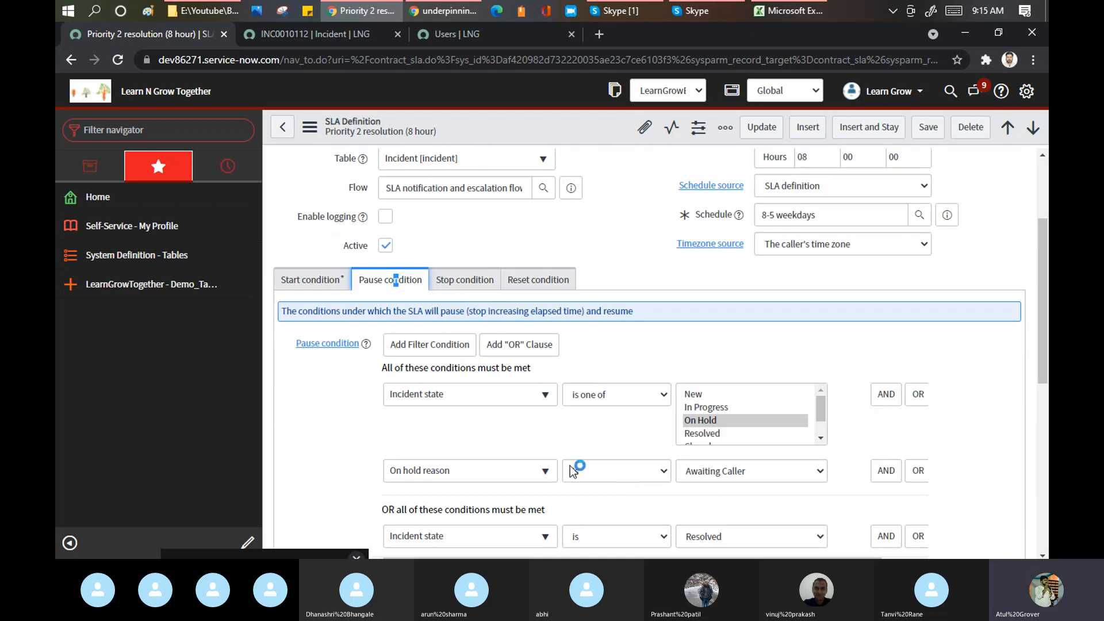
scroll(695, 436, down, 2)
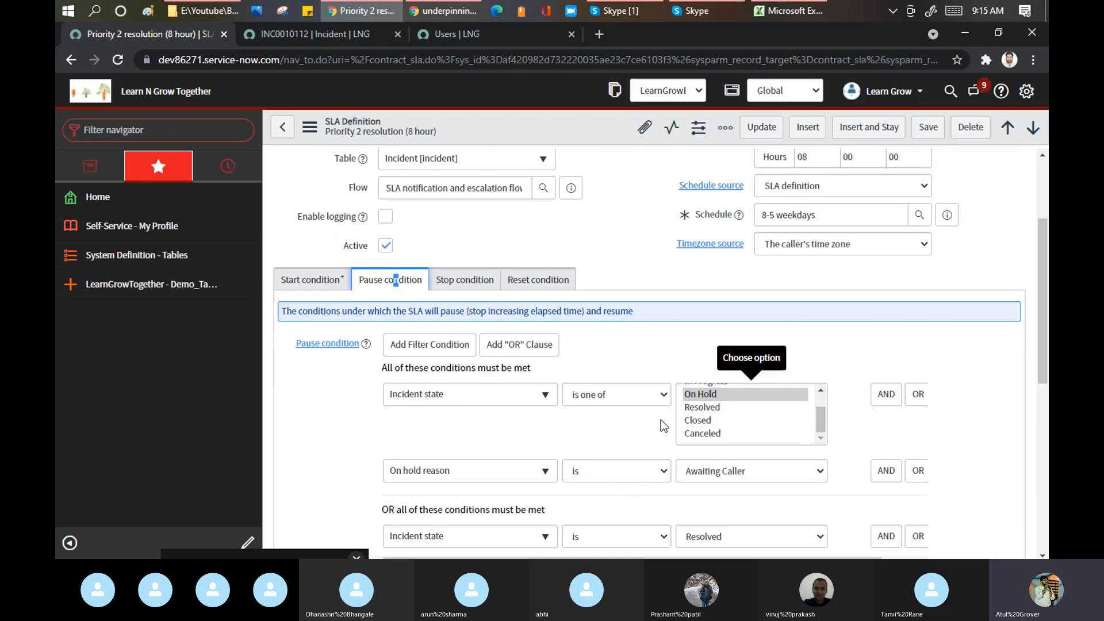
scroll(730, 413, down, 1)
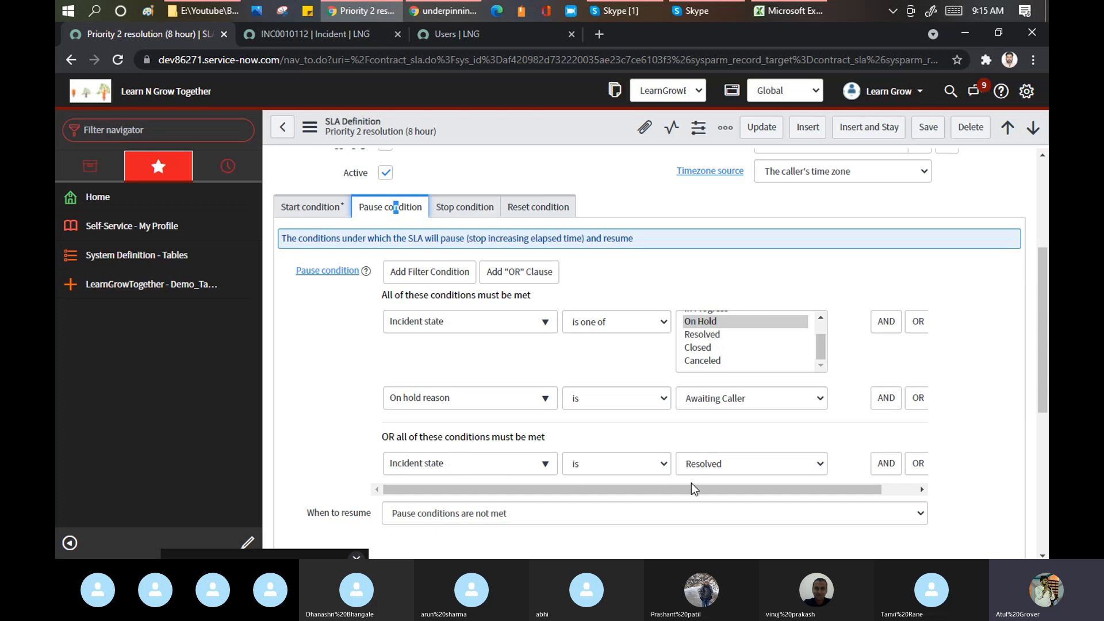
- Review stop condition Closed, keep reset action Cancel existing Task SLA, and return to start conditions
click(466, 209)
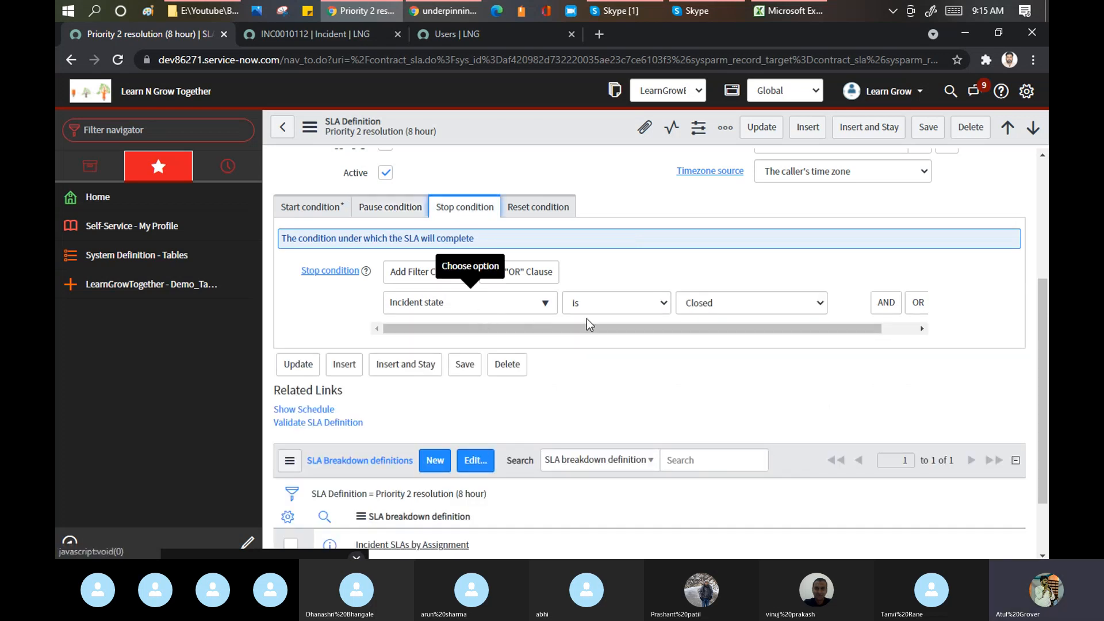
click(554, 210)
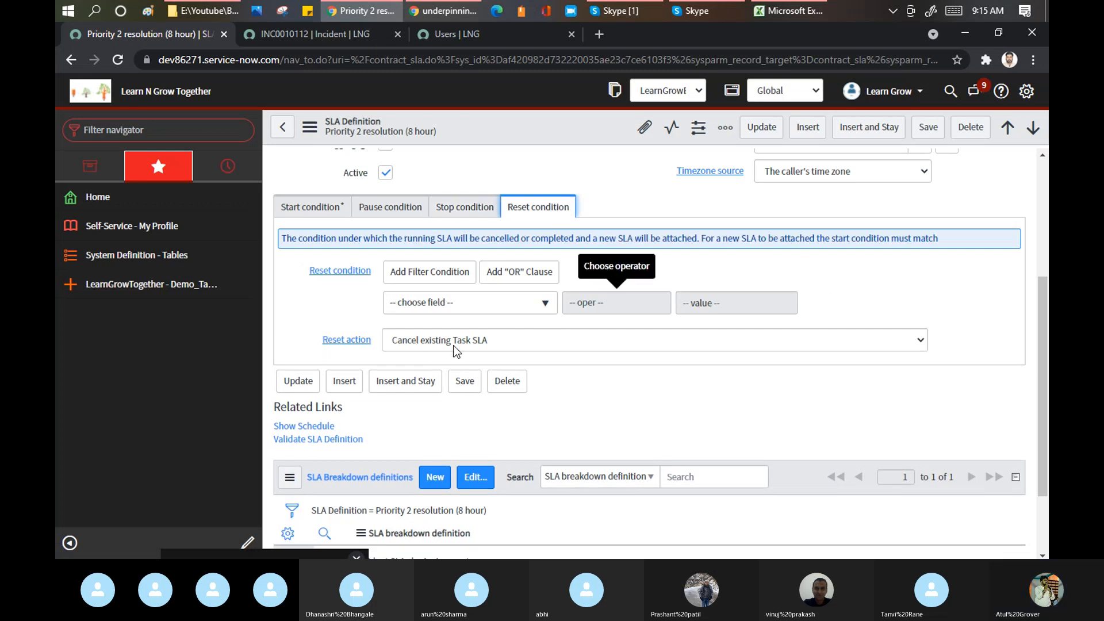
click(475, 343)
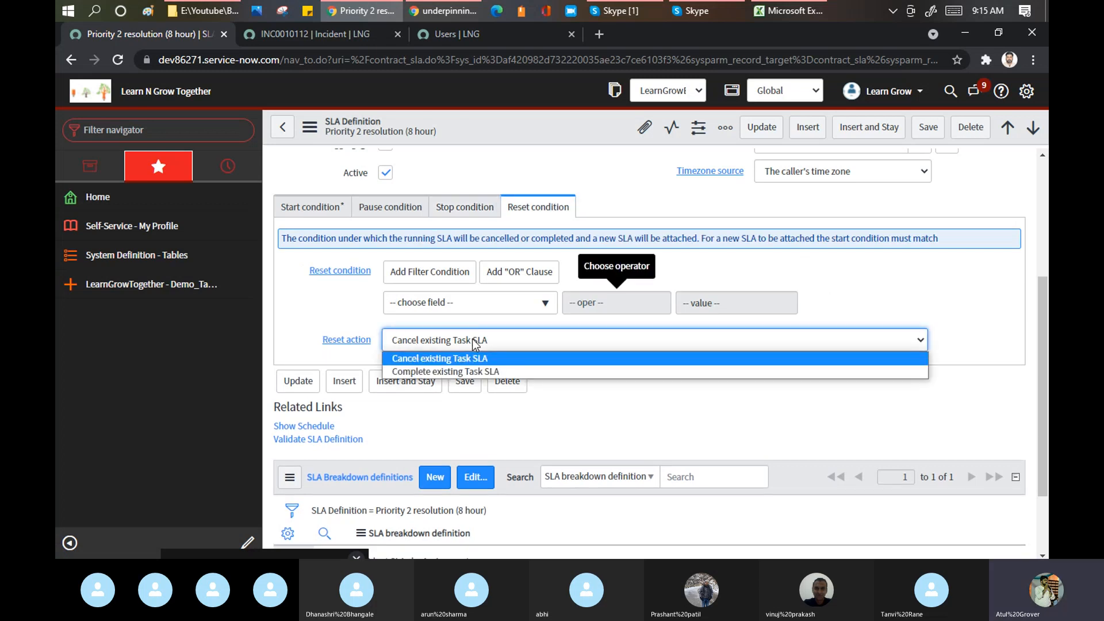
click(475, 345)
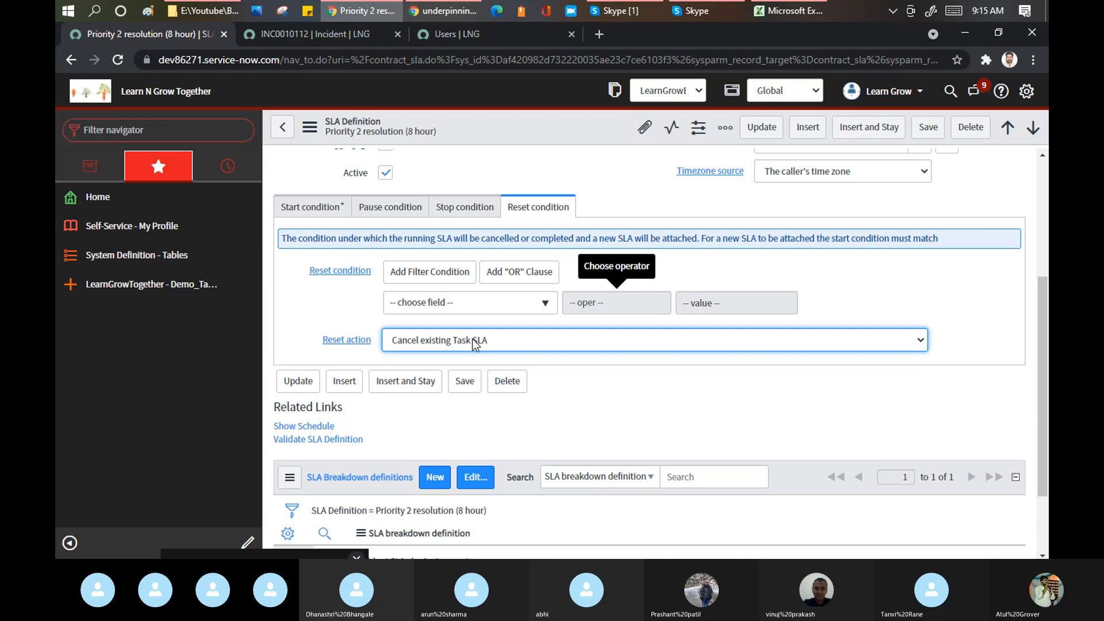
click(307, 206)
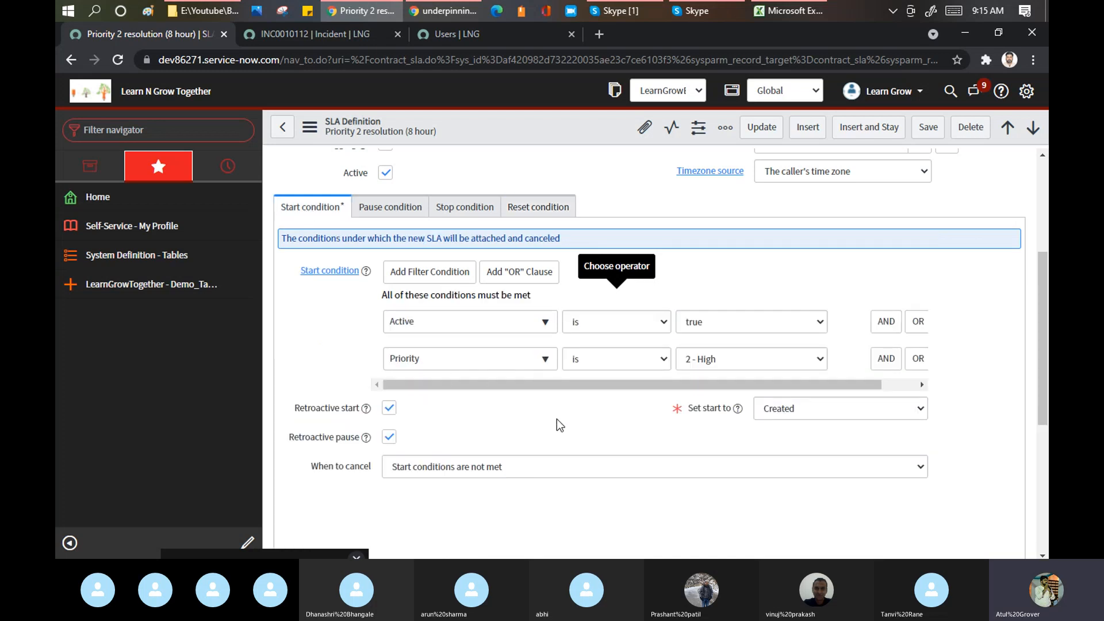
scroll(553, 395, down, 3)
scroll(541, 375, up, 7)
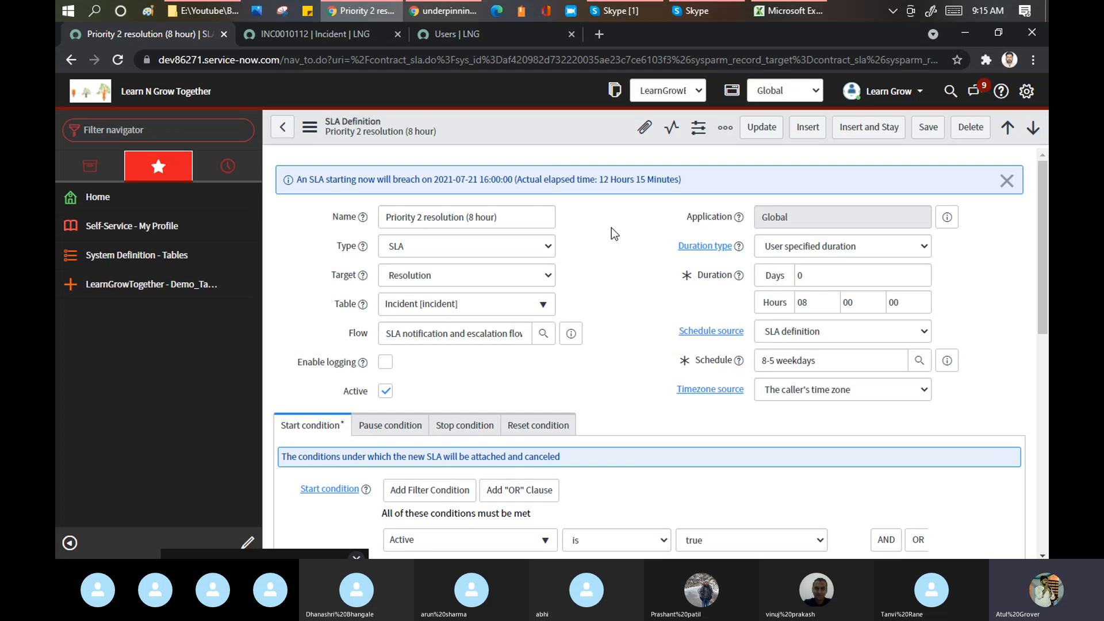
scroll(612, 229, down, 3)
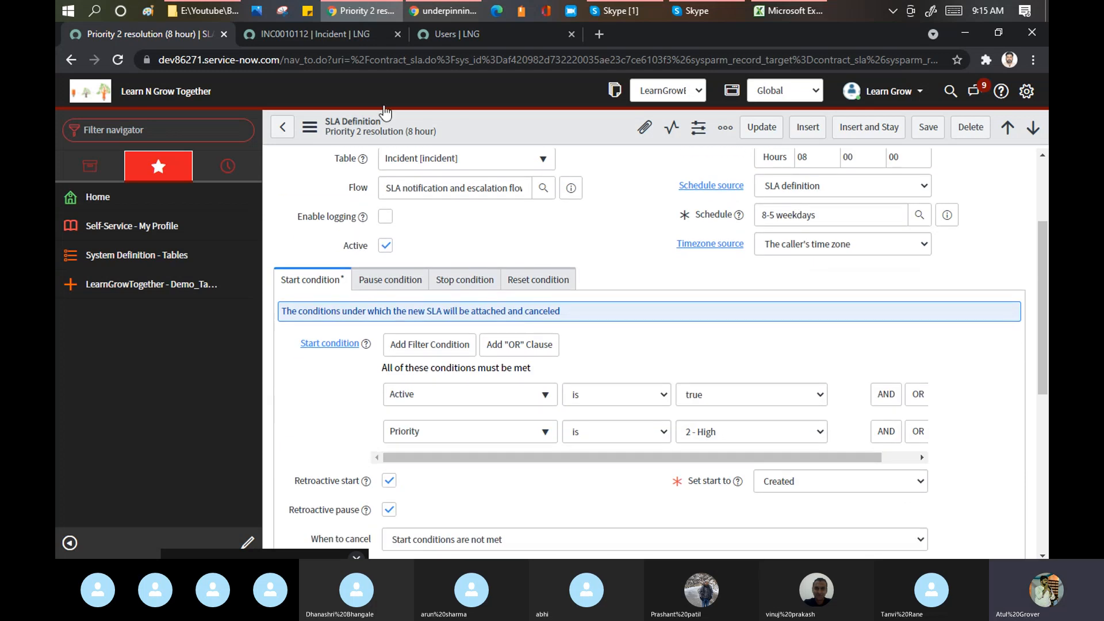
- Change the INC0010112 tab's address to incident_list.do to list all 76 incidents
click(317, 33)
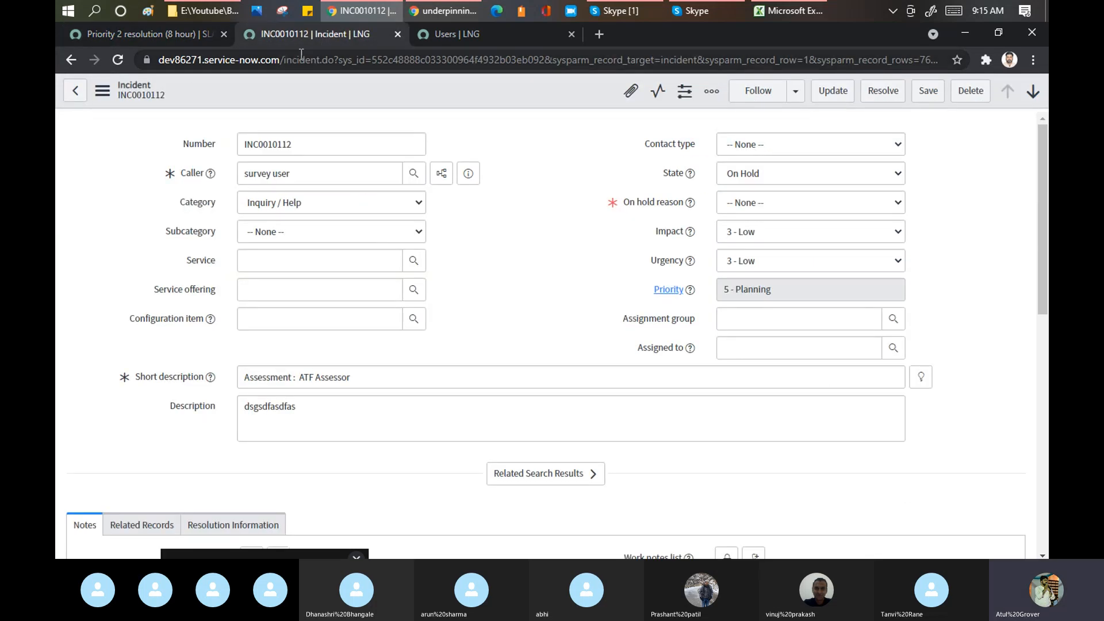
click(324, 58)
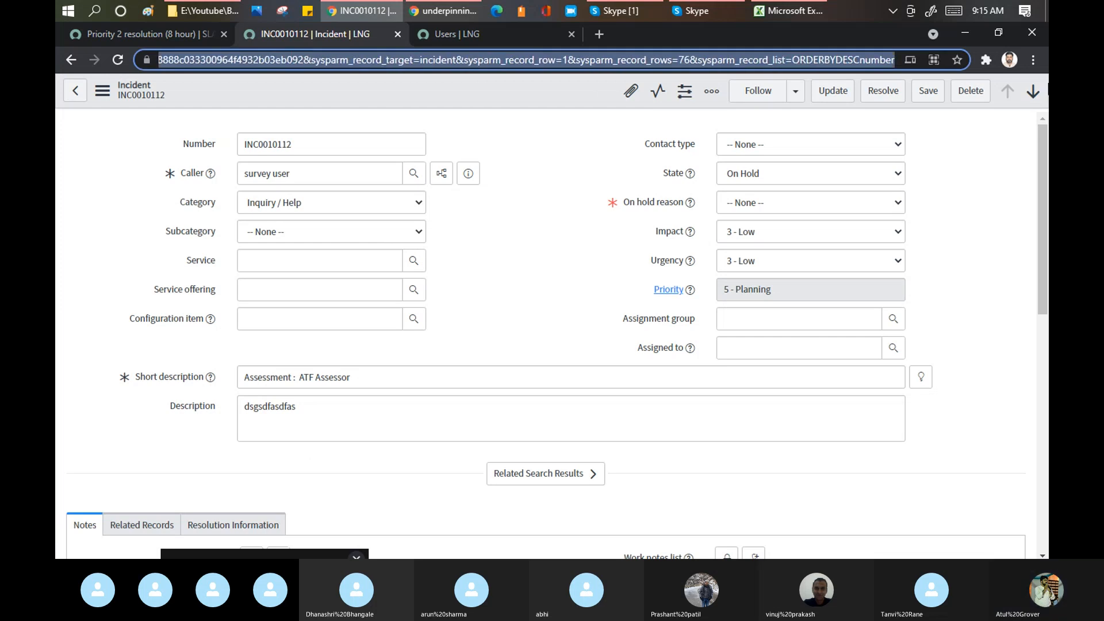
key(BackSpace)
key(BackSpace)
text(t_list)
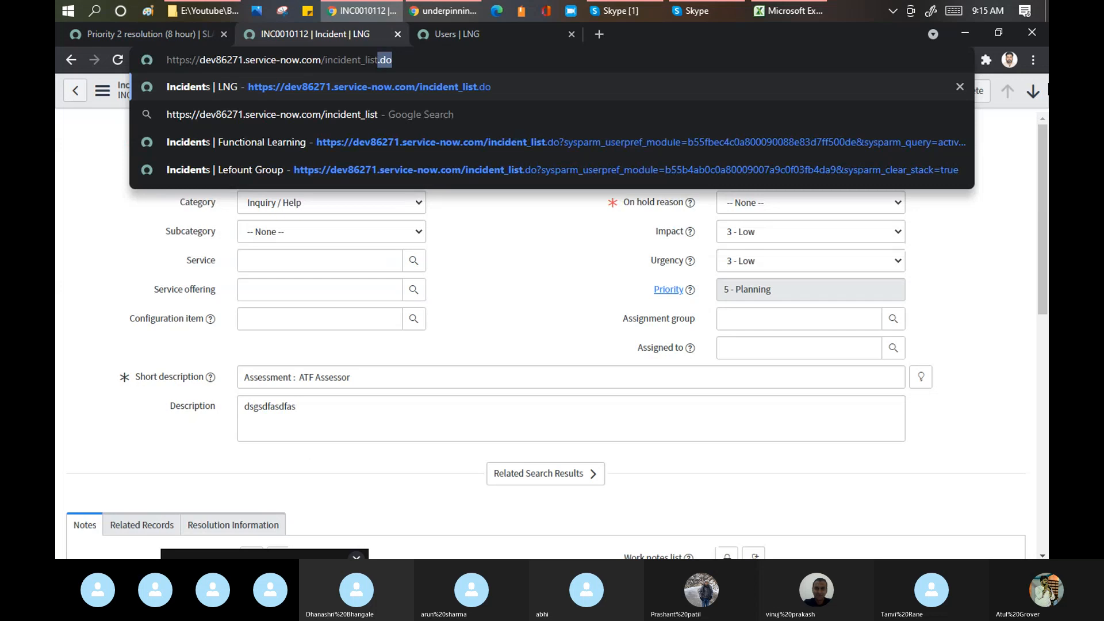
key(Return)
key(Return)
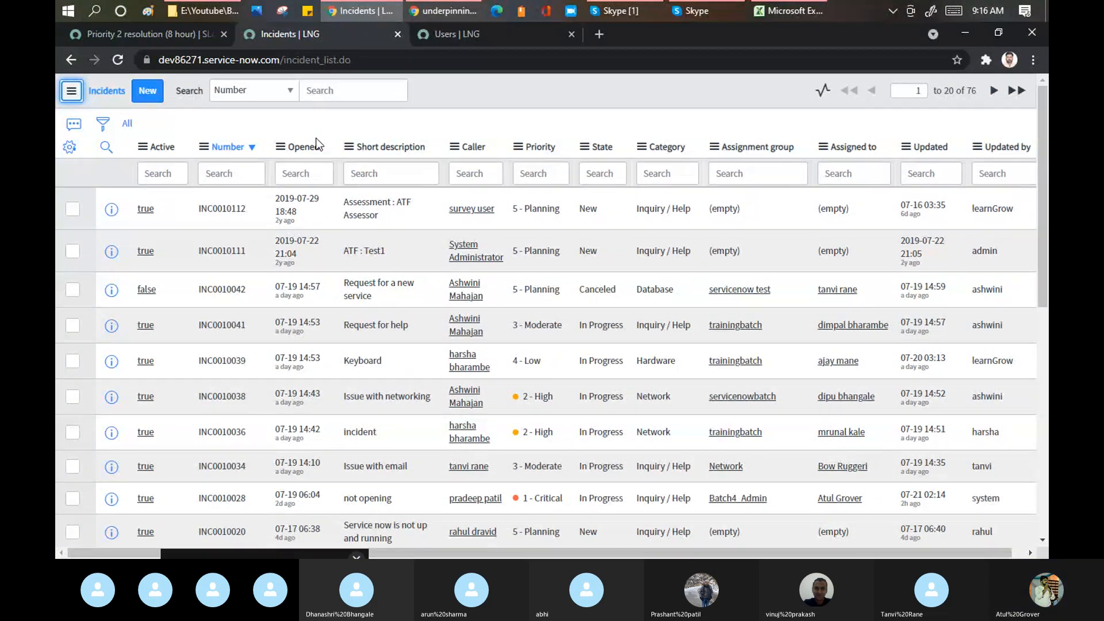
click(605, 12)
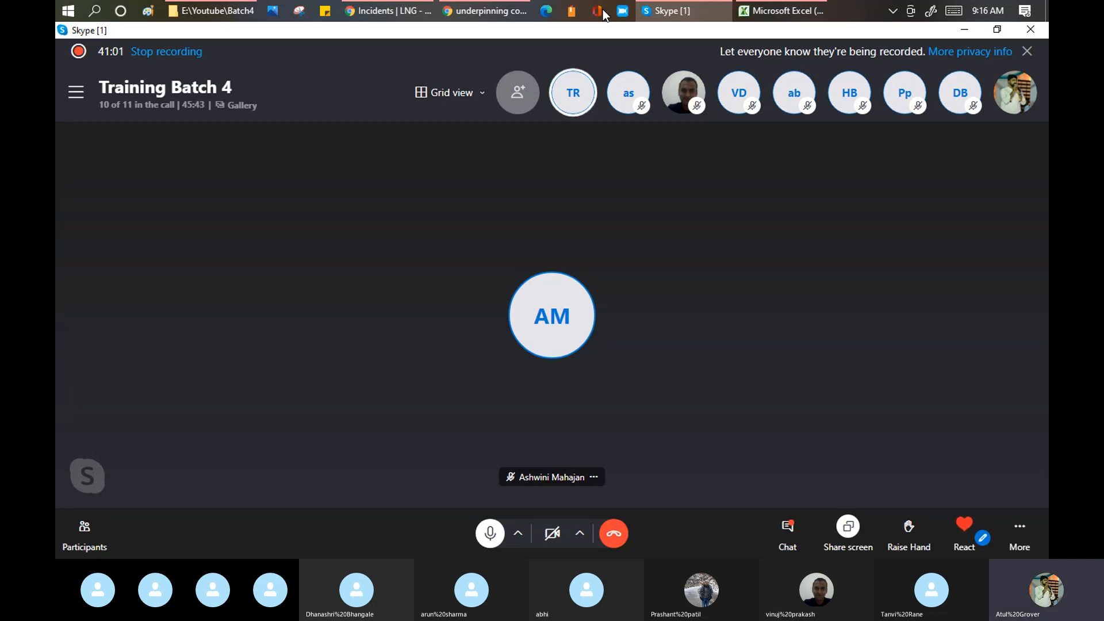
key(alt+Tab)
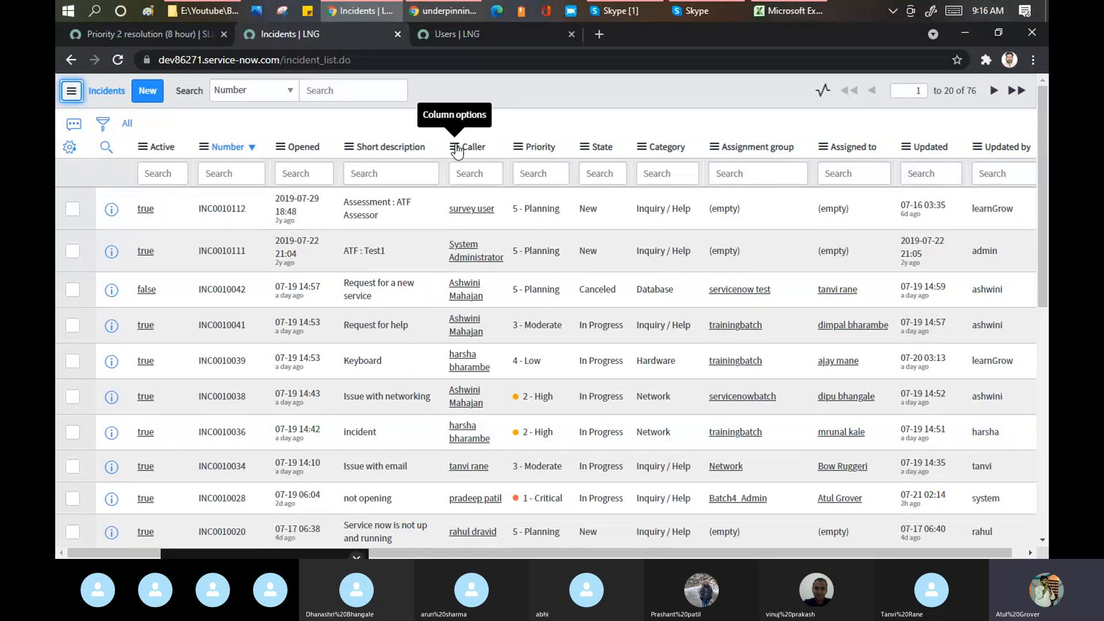
key(alt+Tab)
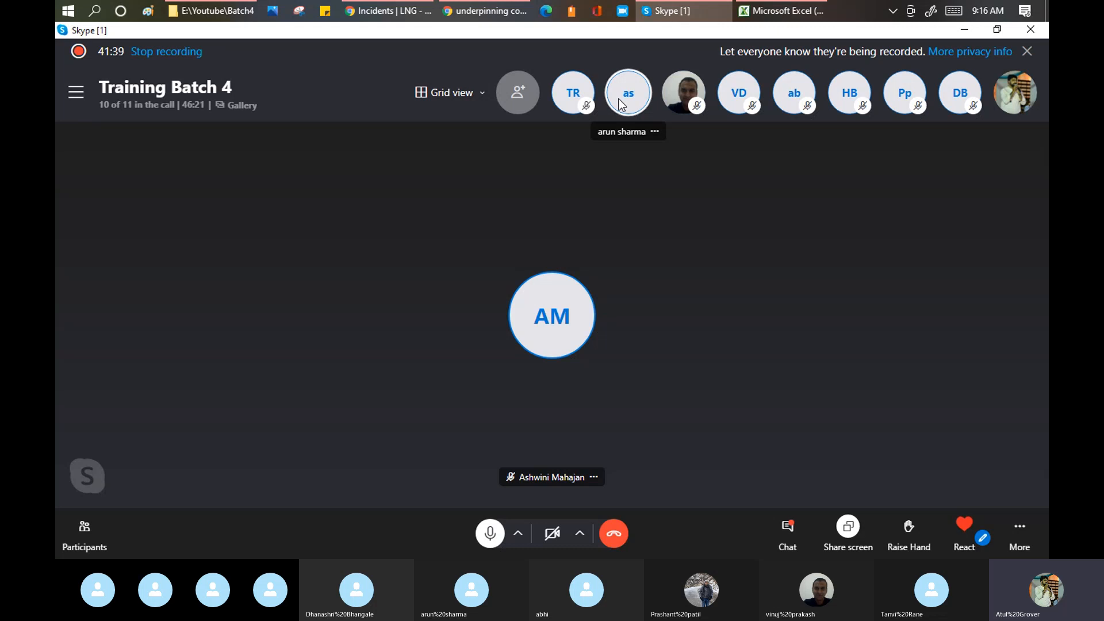
key(alt+Tab)
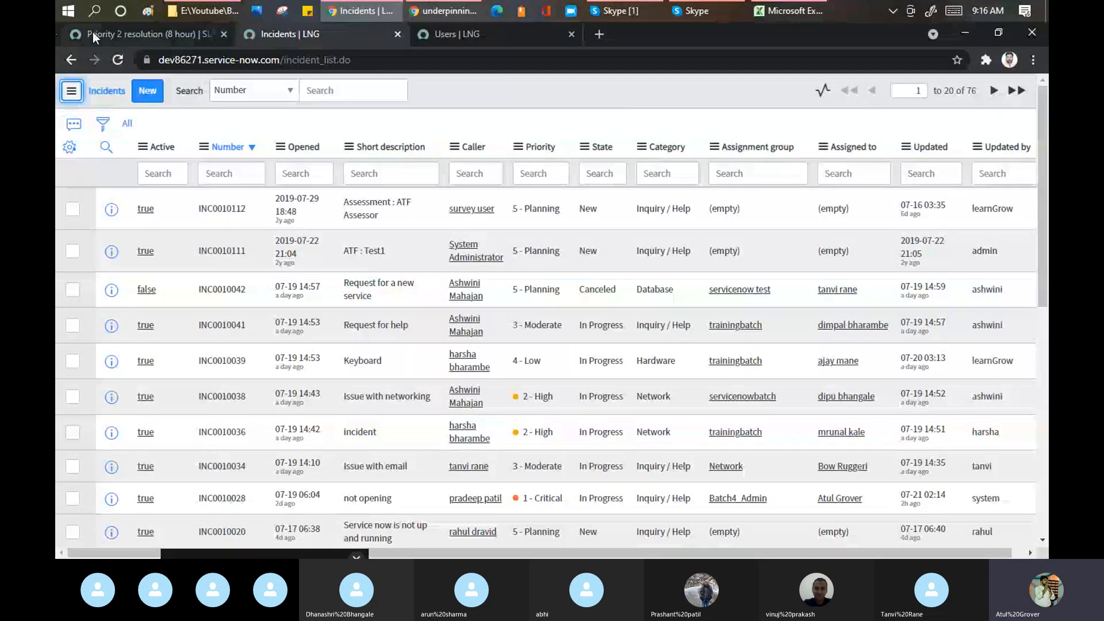
- Return to the Priority 2 resolution SLA definition and filter the navigator for 'learn'
click(127, 36)
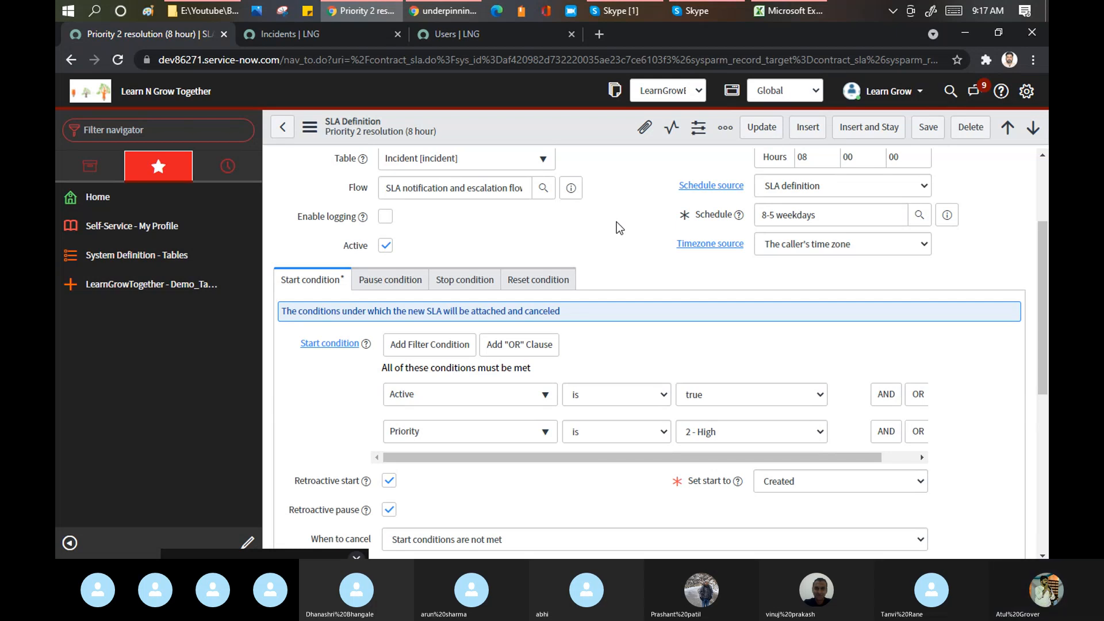
click(168, 127)
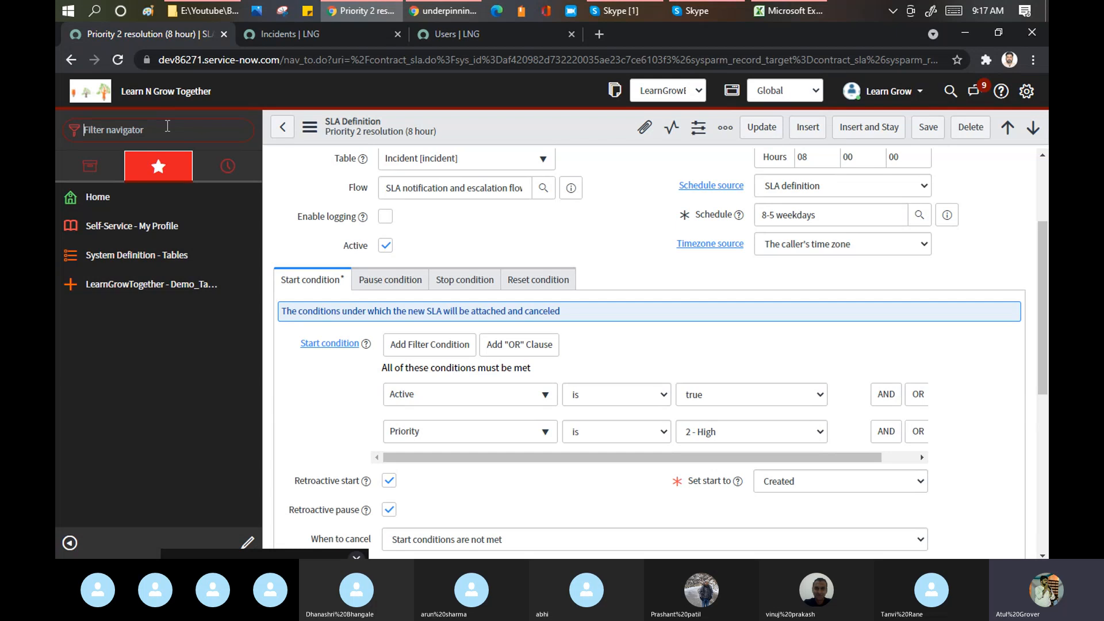
text(learn)
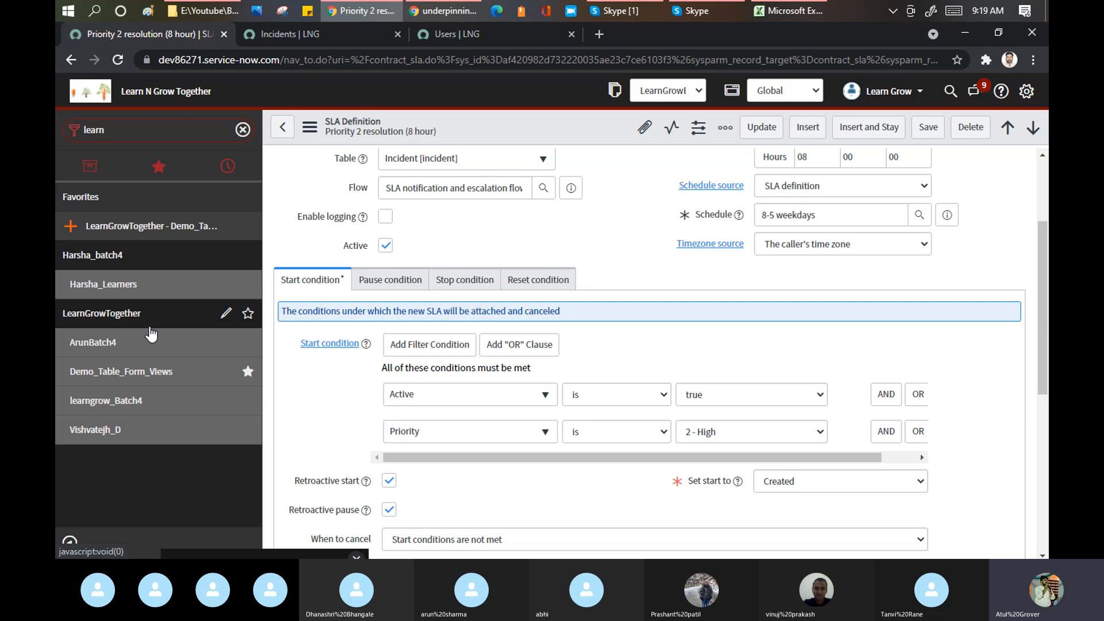
- Open a blank Demo_Table_Form_View record and filter the navigator with 'sla'
click(119, 372)
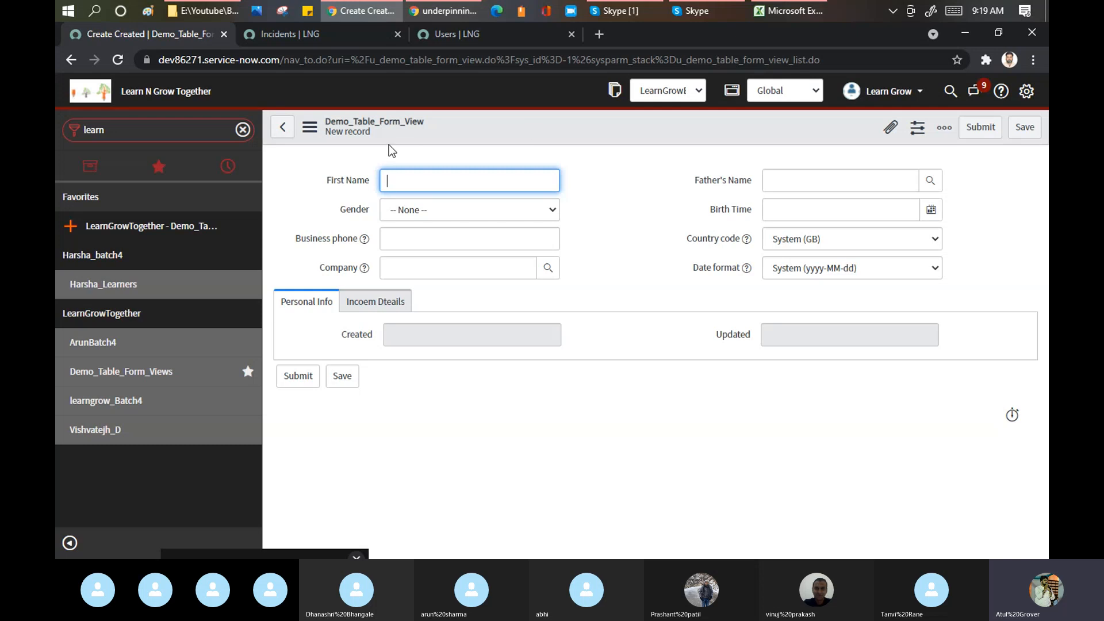
drag(434, 120, 331, 130)
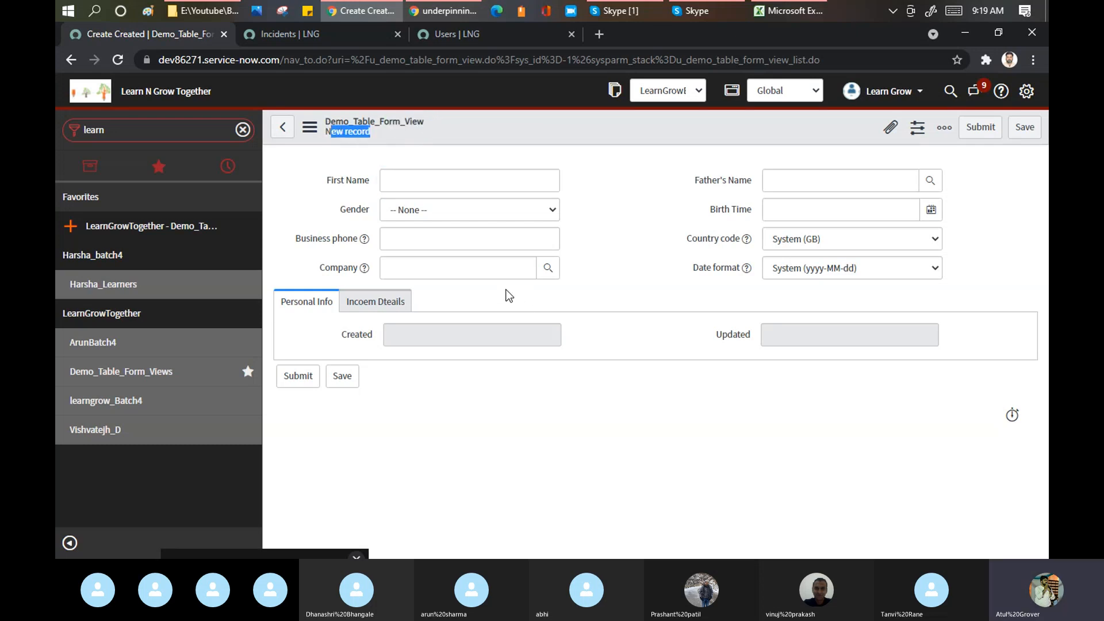
click(486, 269)
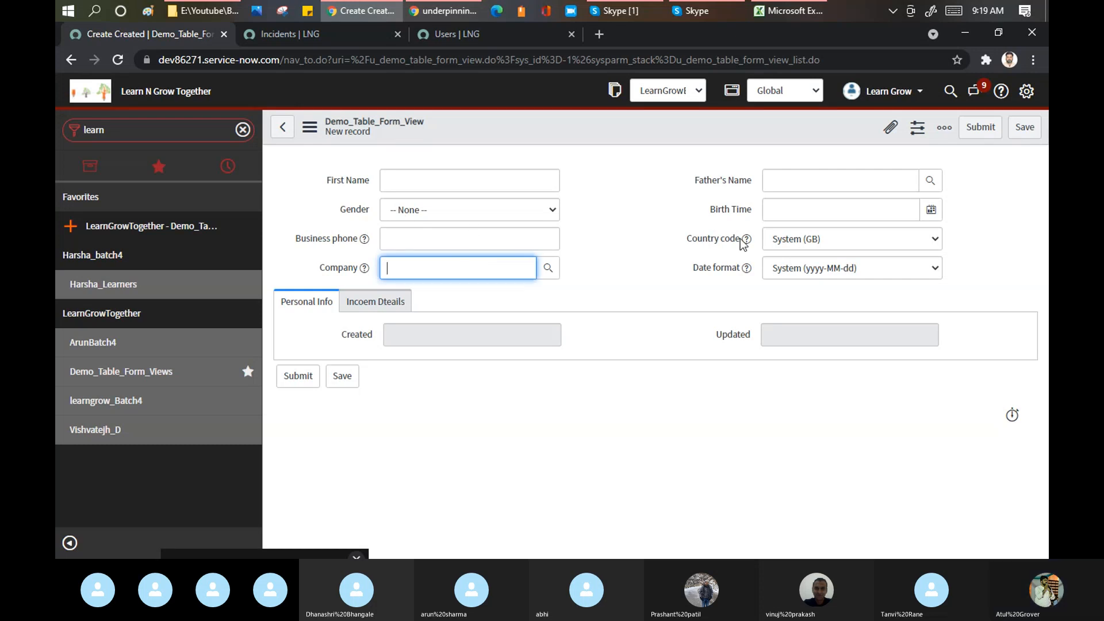
click(123, 135)
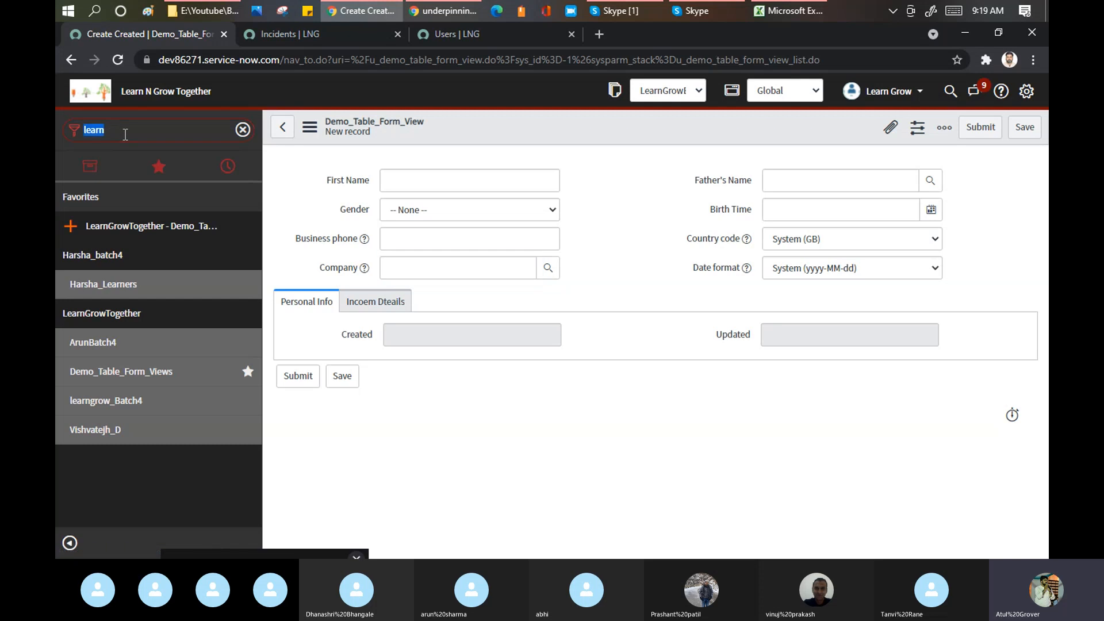
text(sla)
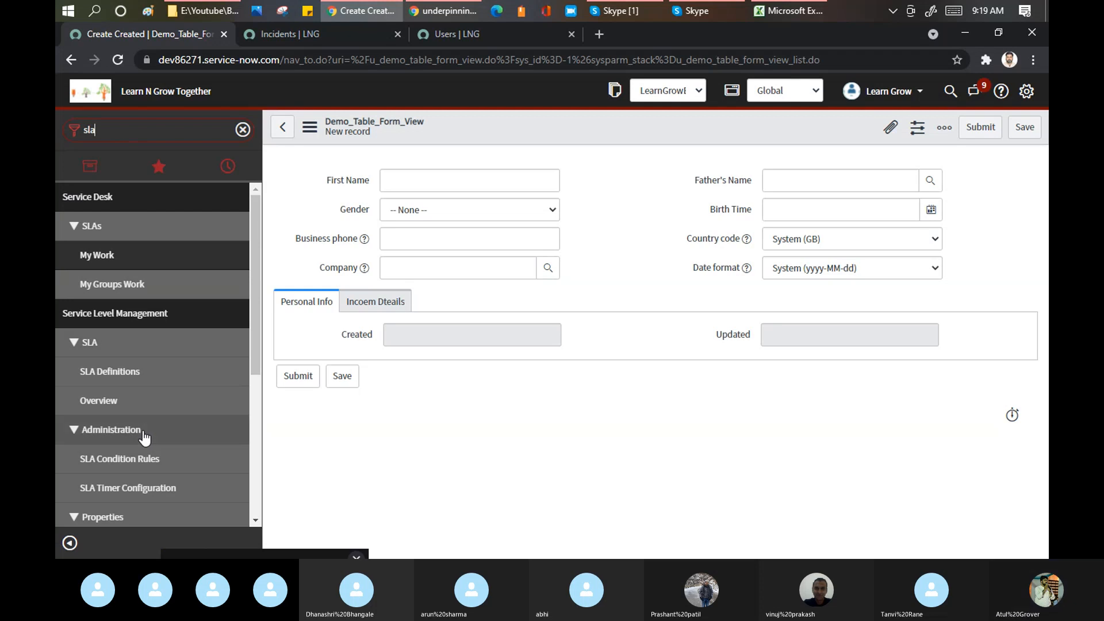
- Open the SLA Definitions list and start a new SLA definition
click(125, 374)
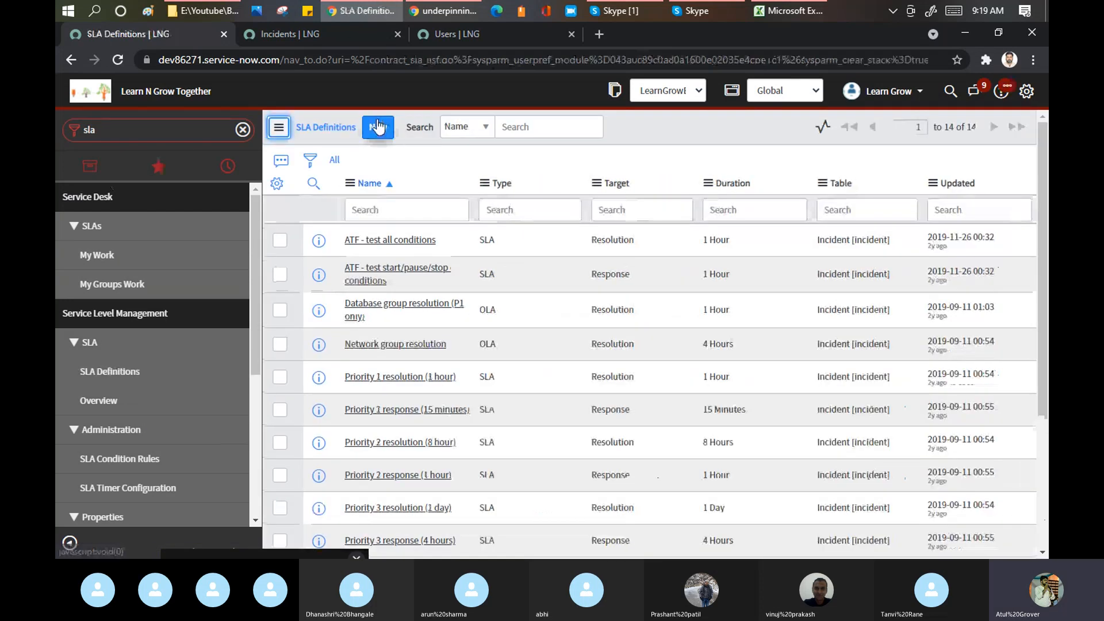
click(377, 127)
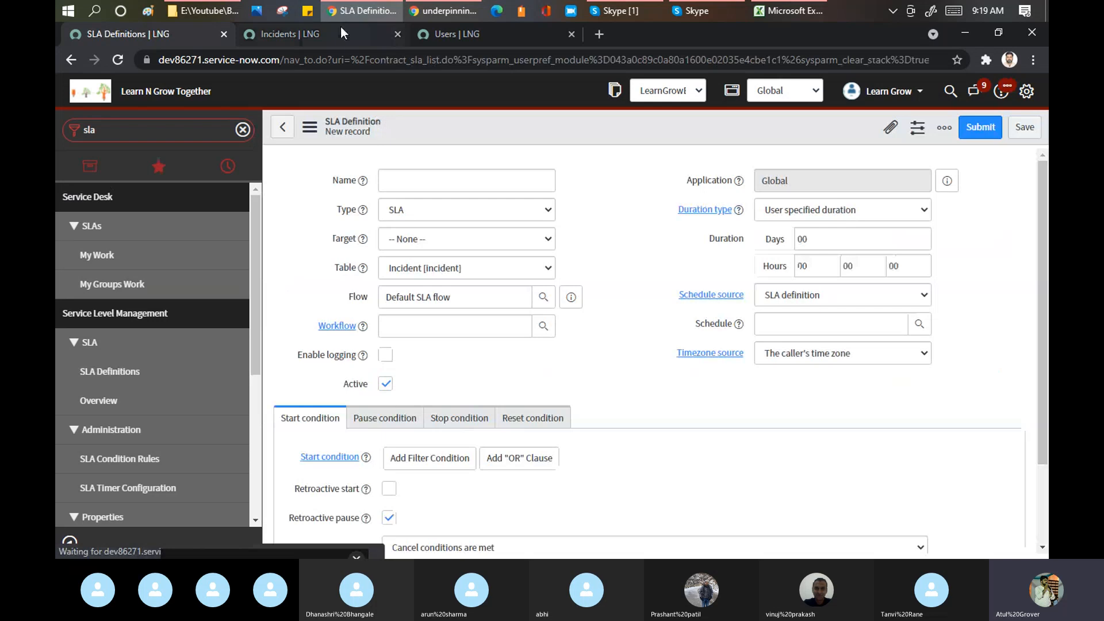
click(340, 27)
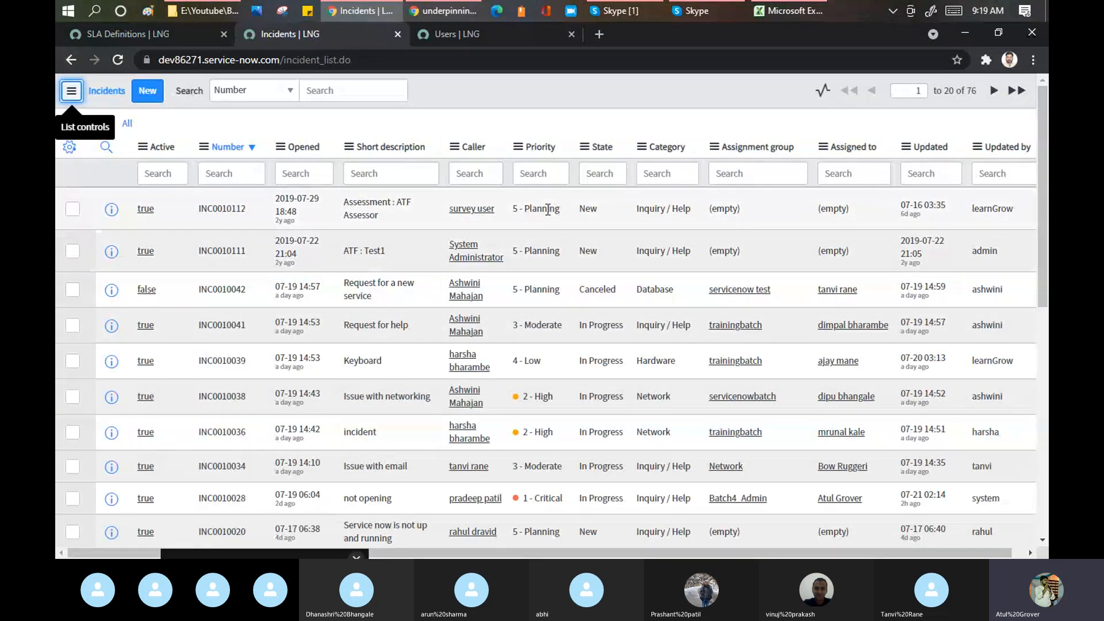
key(alt+Tab)
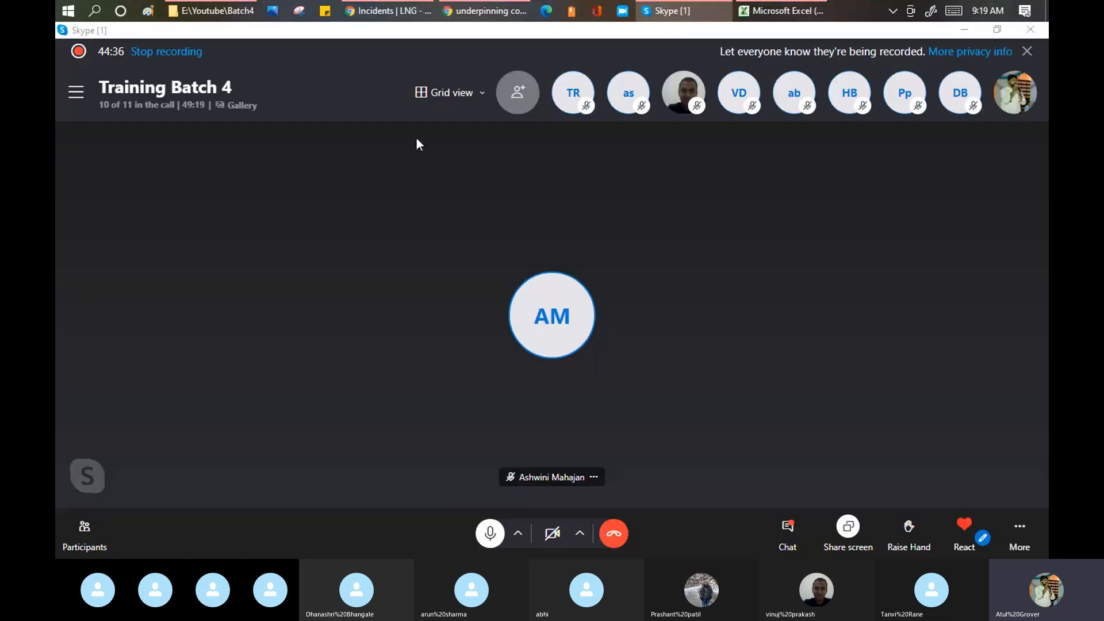
key(alt+Tab)
click(156, 34)
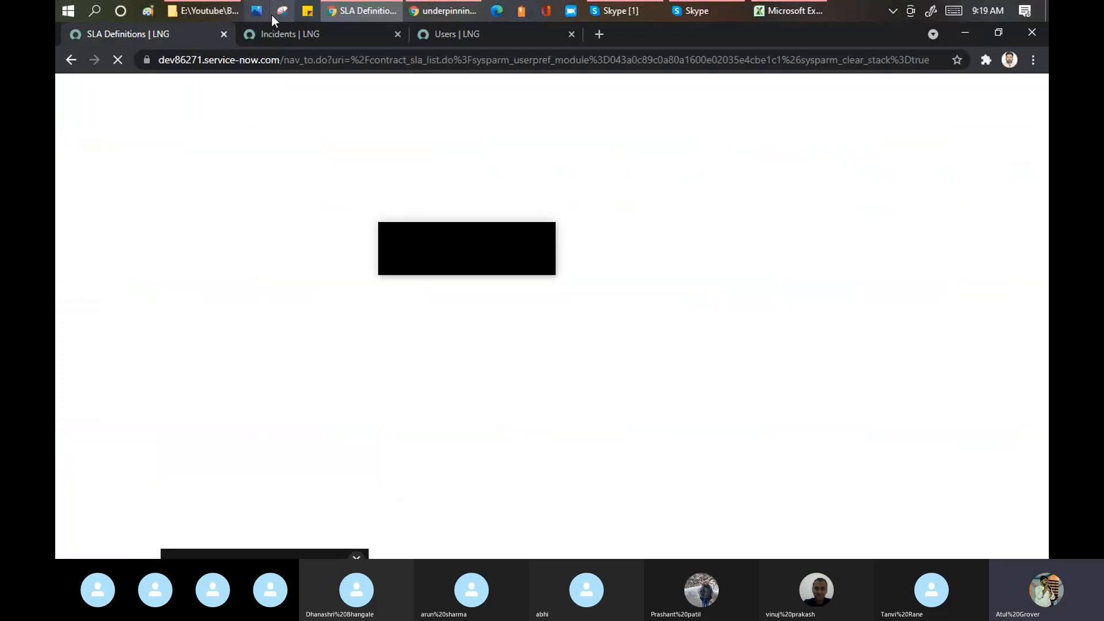
- Name the SLA definition 'LearnGrow P5 Resolution' and set its target to Resolution
click(397, 182)
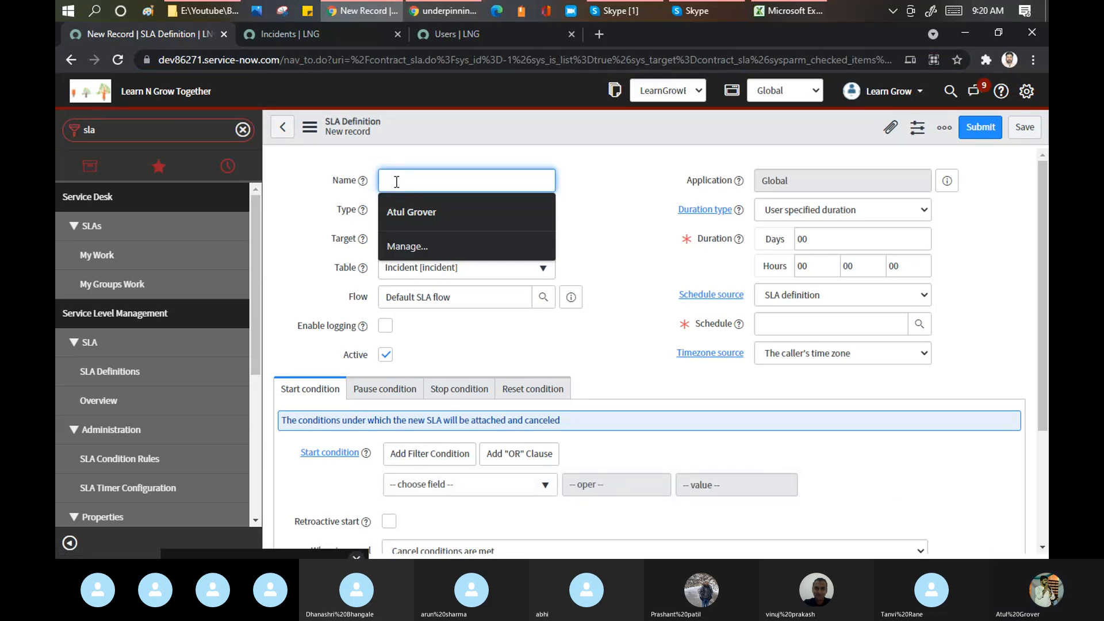
text(Le)
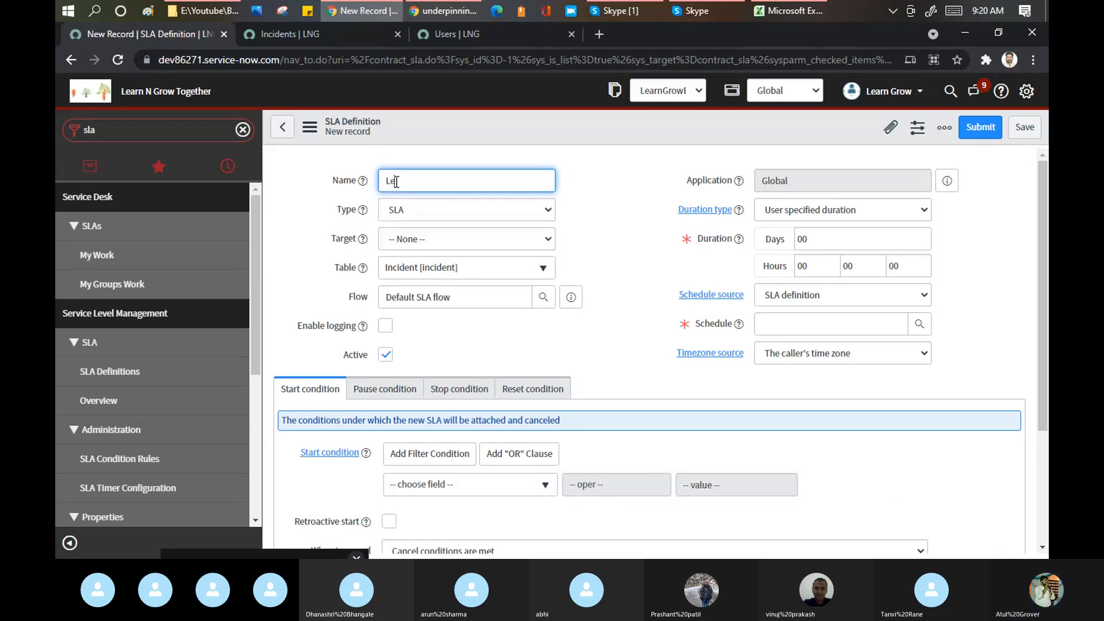
text(arnGrow P)
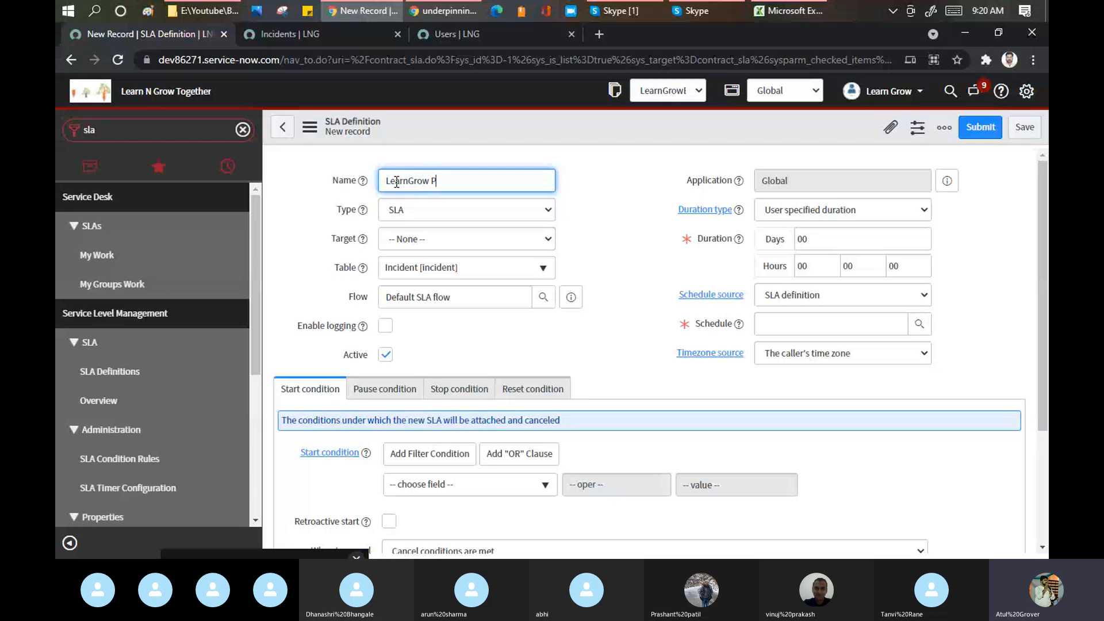
text(5 Resolution)
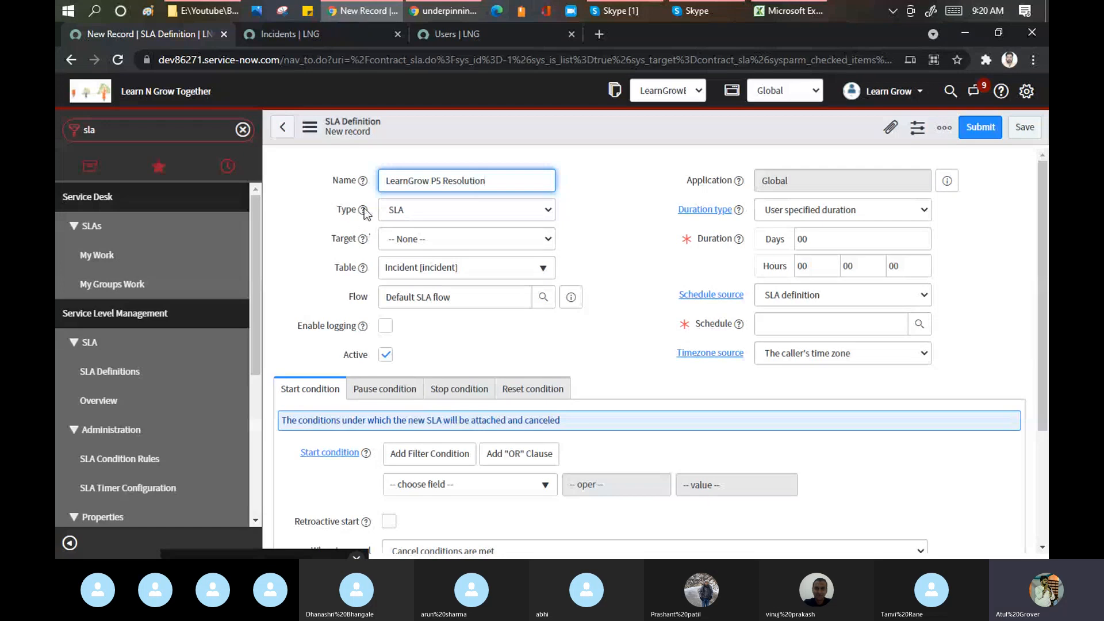
click(440, 239)
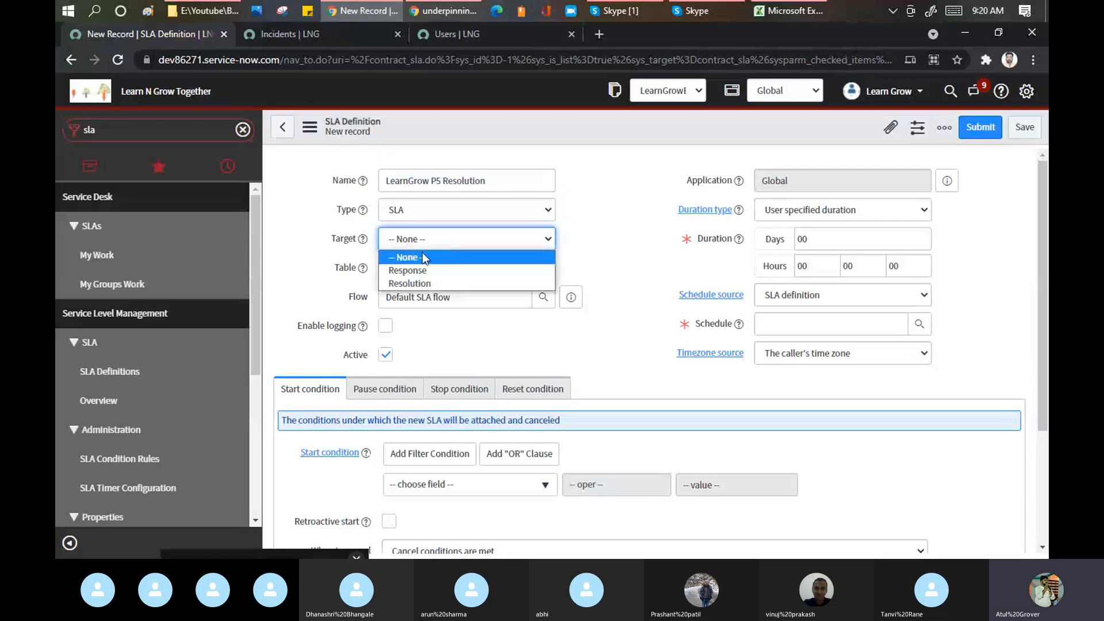
click(427, 282)
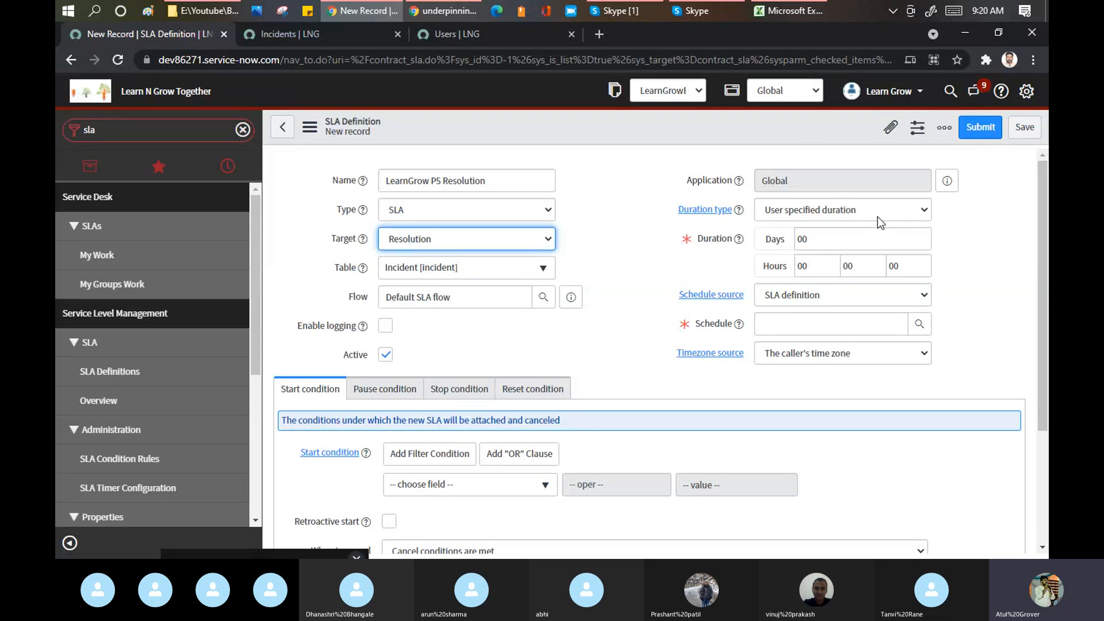
- Set the SLA duration to 5 hours on the 24 x 7 schedule
click(782, 265)
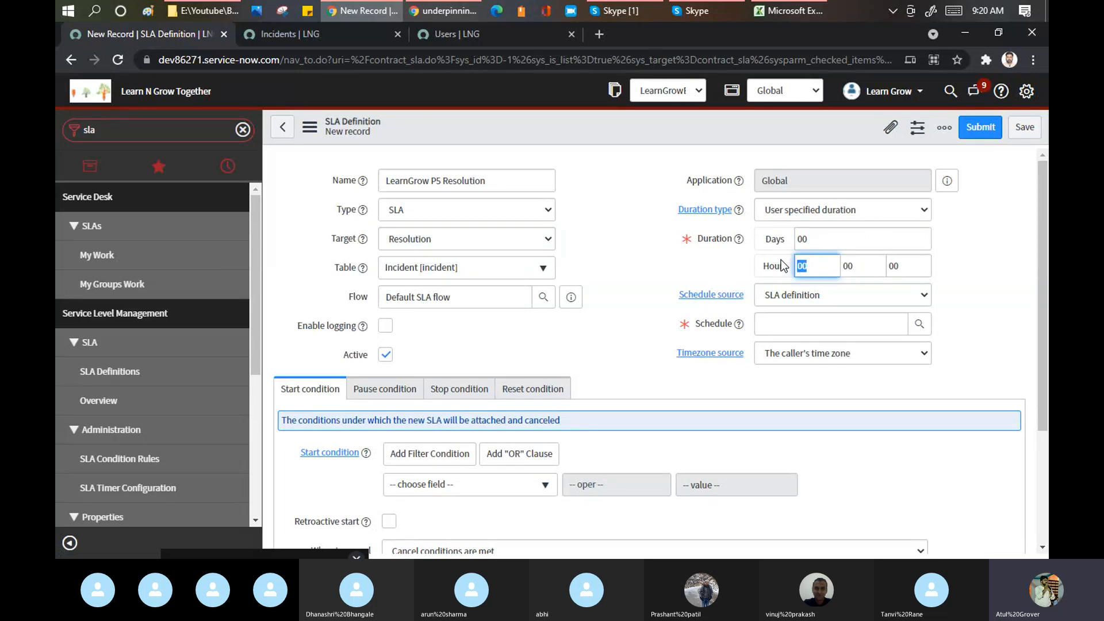
text(5)
click(832, 323)
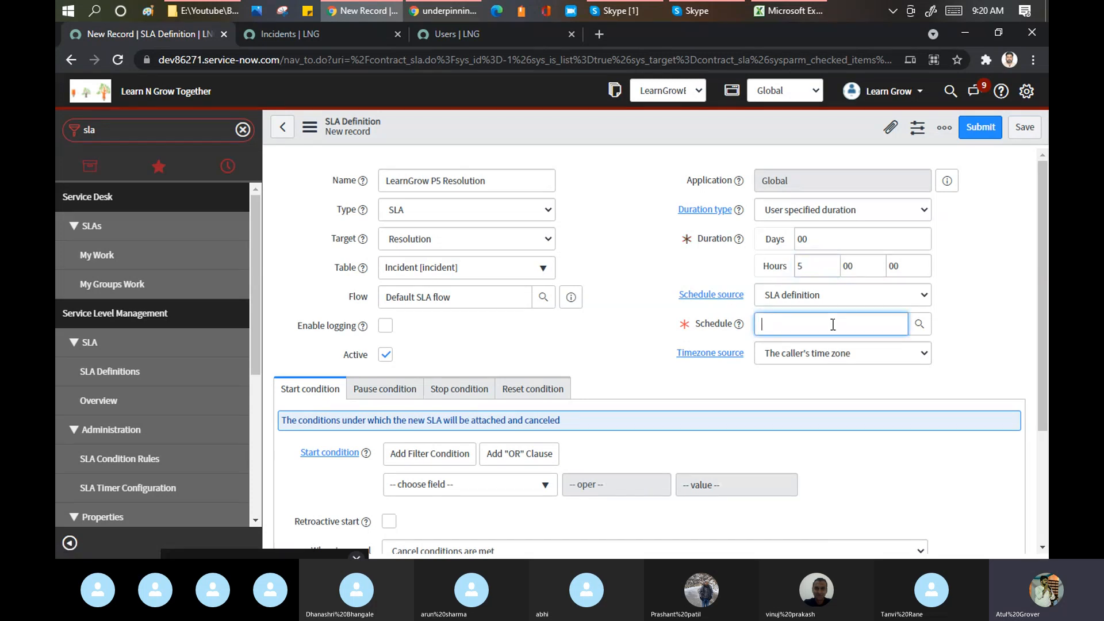
text(24*)
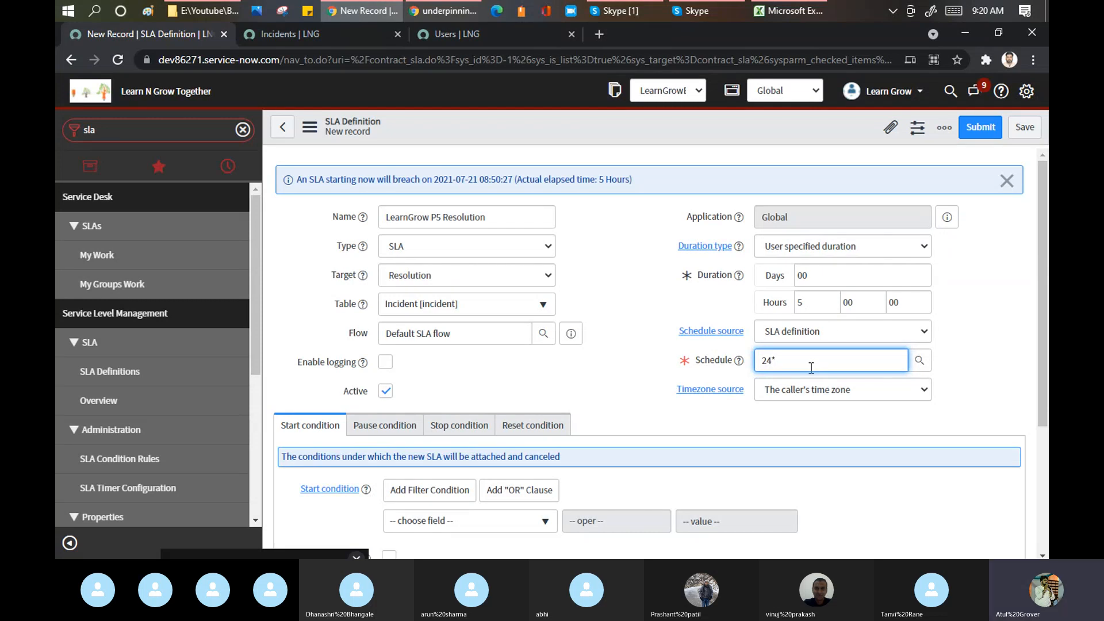
key(BackSpace)
key(BackSpace)
click(919, 360)
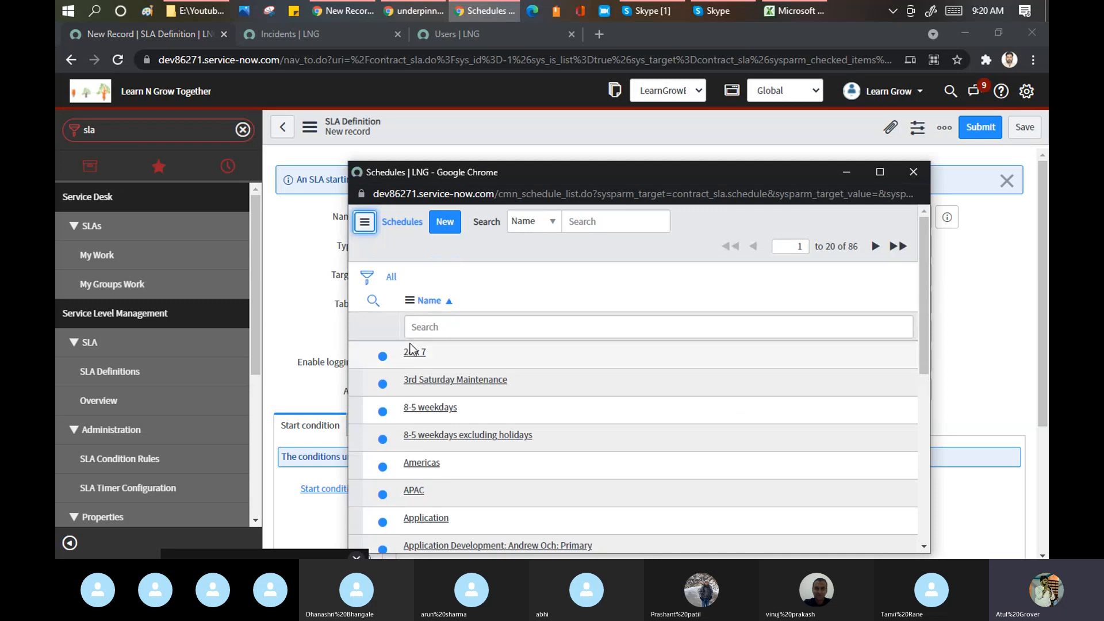
click(414, 355)
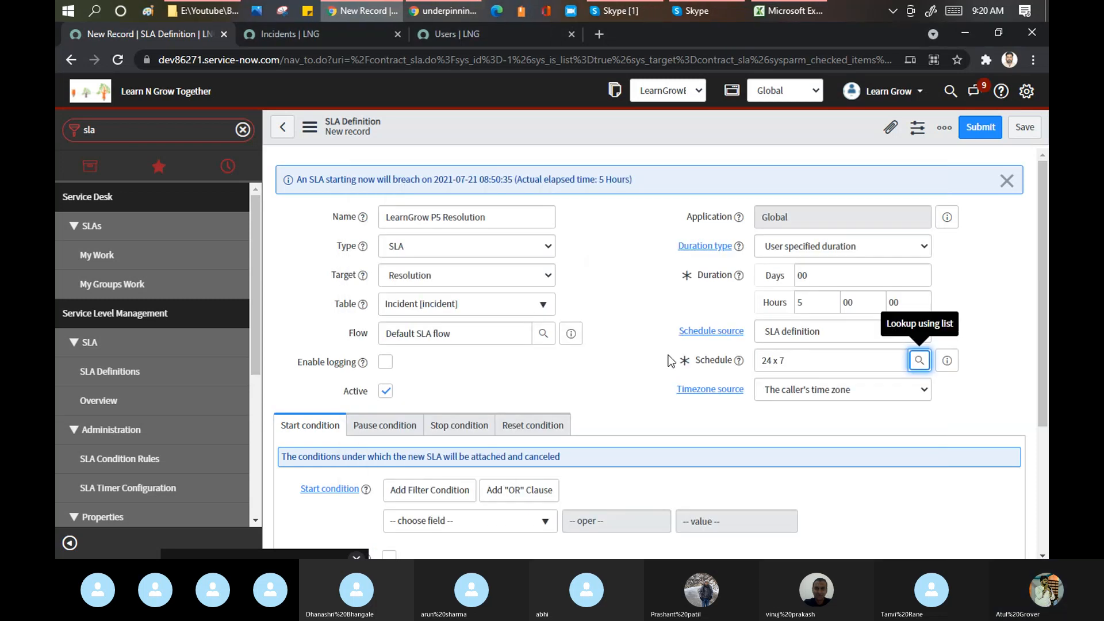
- Set the first start condition to Active is true
scroll(642, 335, down, 3)
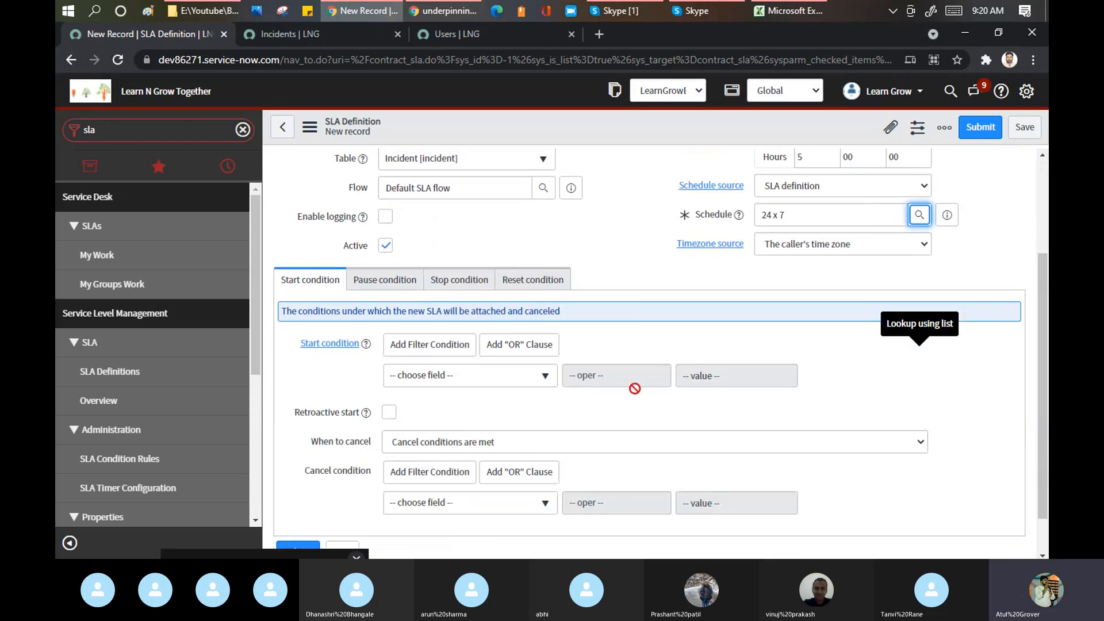
click(450, 374)
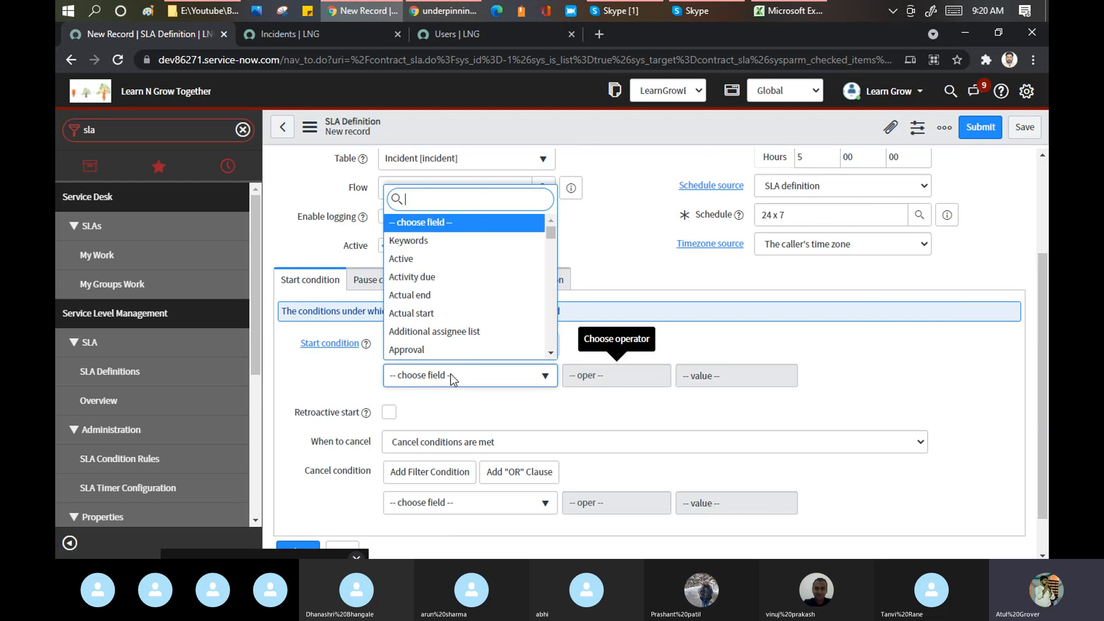
text(inc)
key(BackSpace)
key(BackSpace)
key(BackSpace)
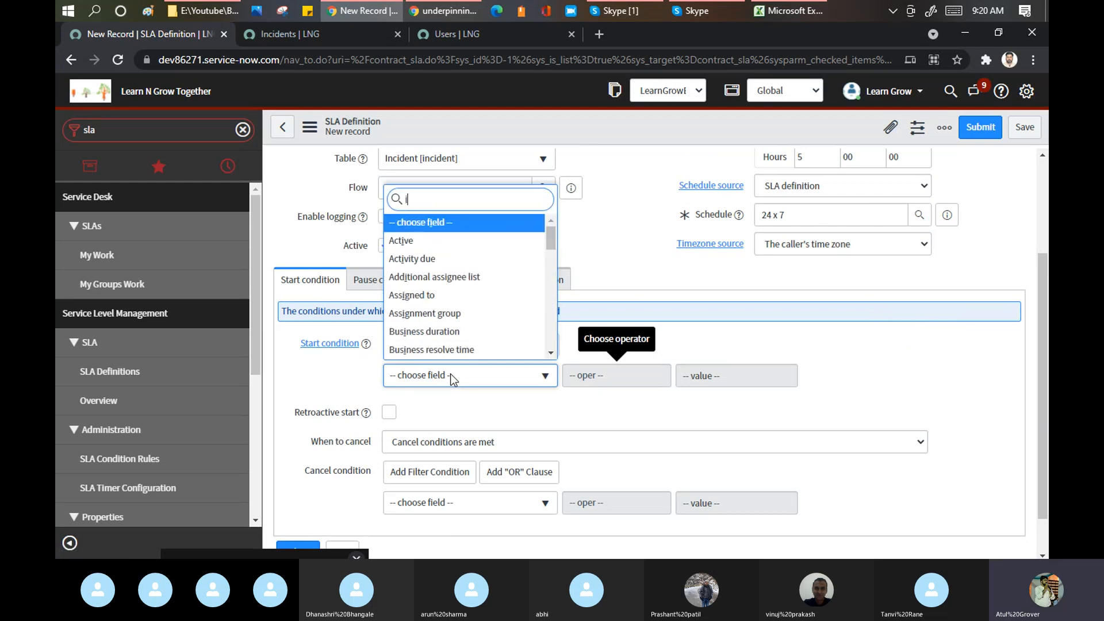
text(state)
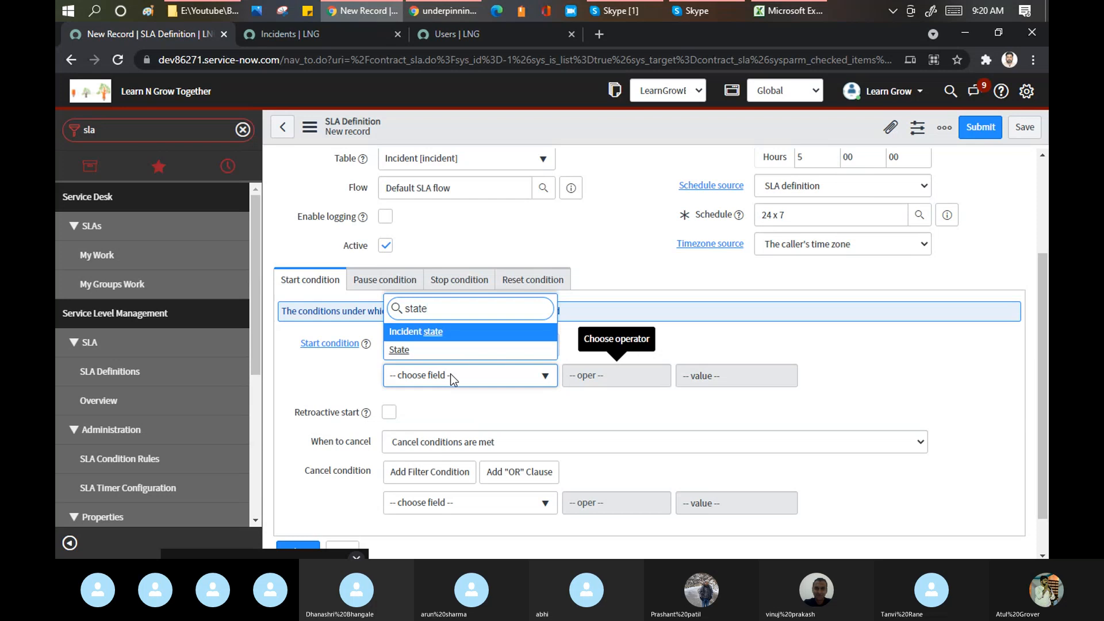
key(BackSpace)
key(BackSpace)
key(BackSpace)
key(BackSpace)
key(BackSpace)
text(act)
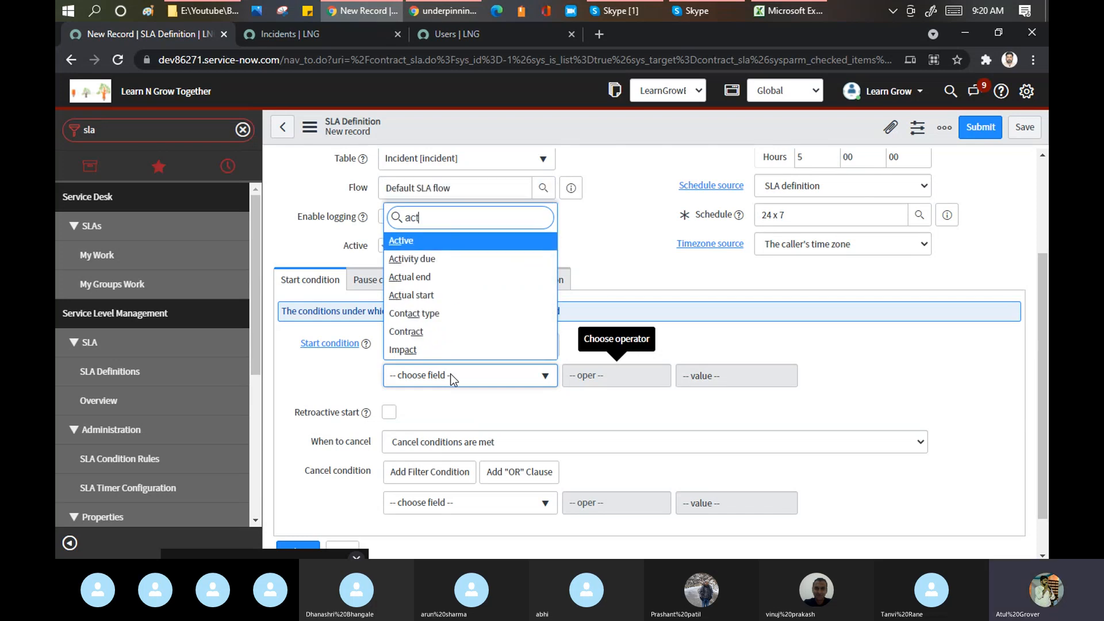
text(i)
click(405, 331)
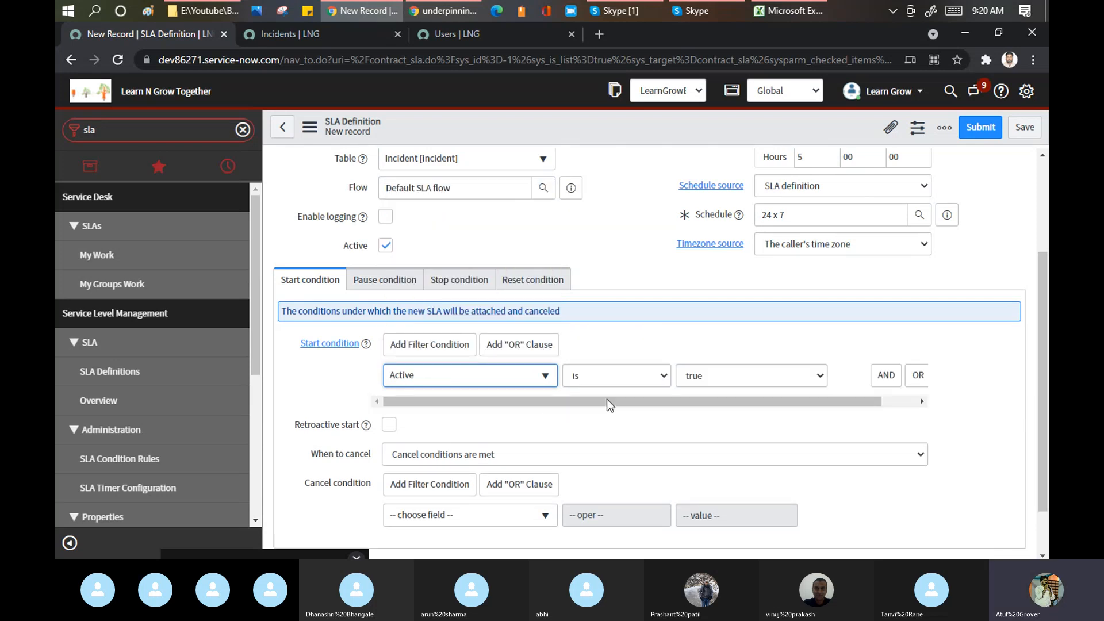
- Add a second AND start condition on the Priority field
click(885, 375)
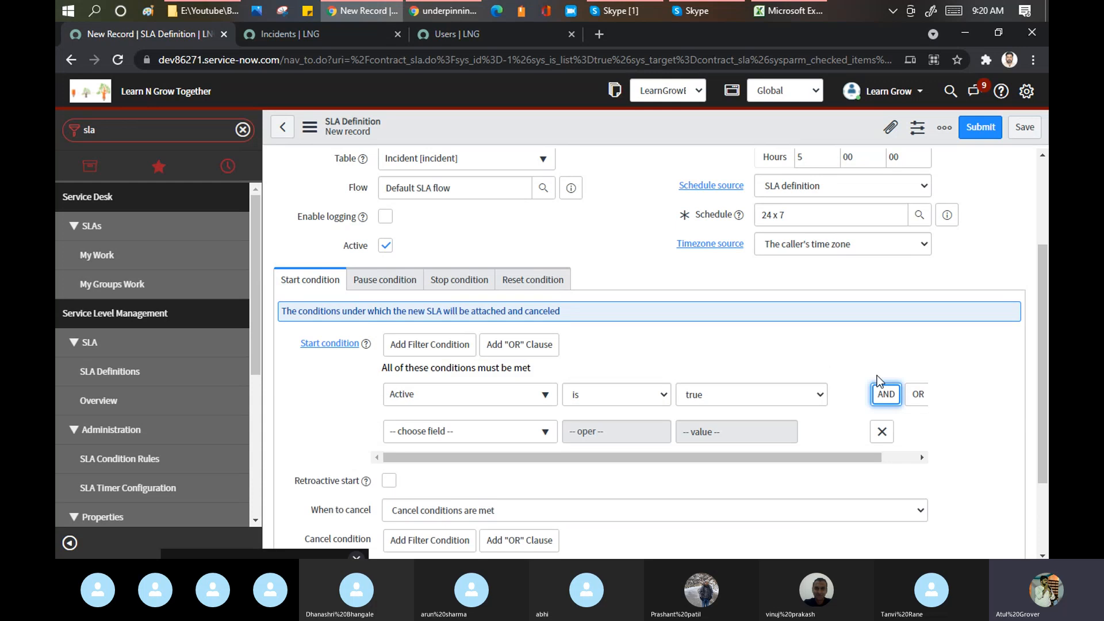
click(465, 444)
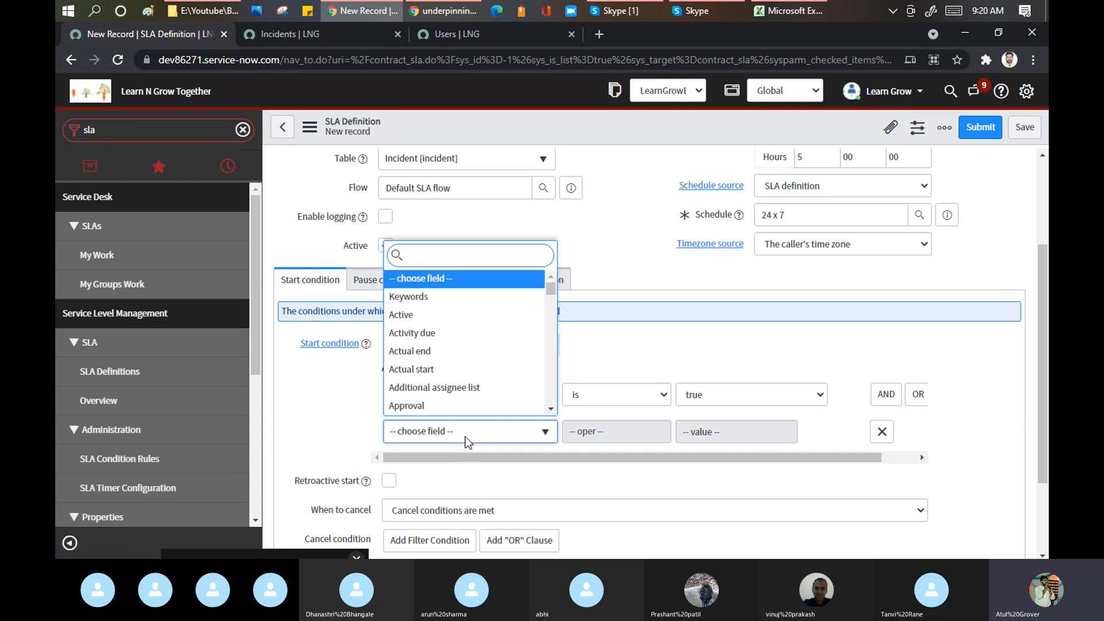
text(pri)
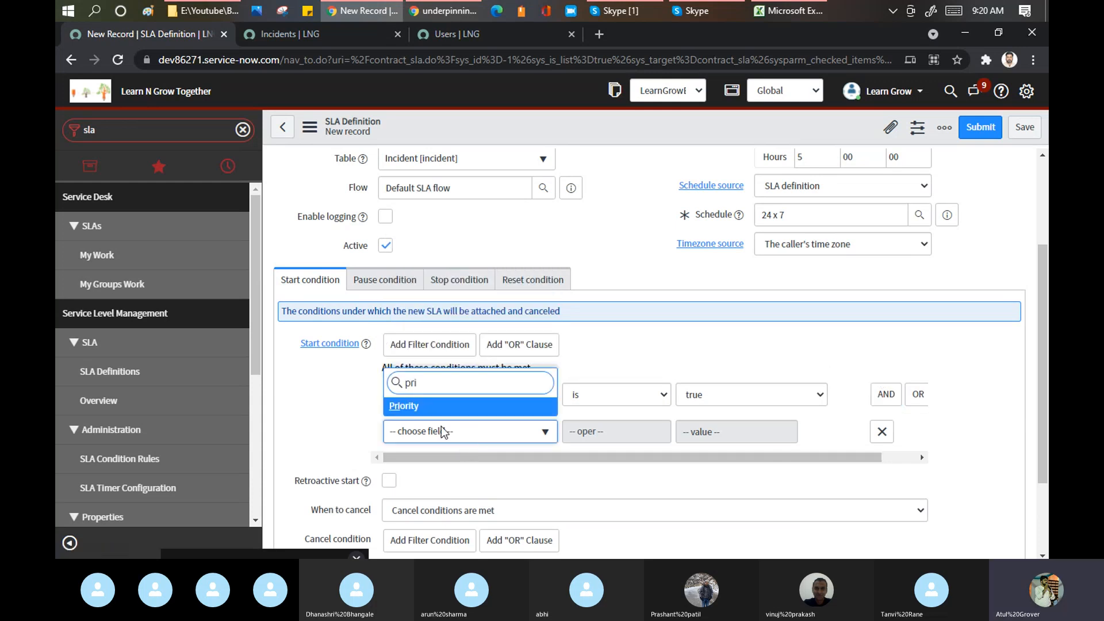
click(416, 405)
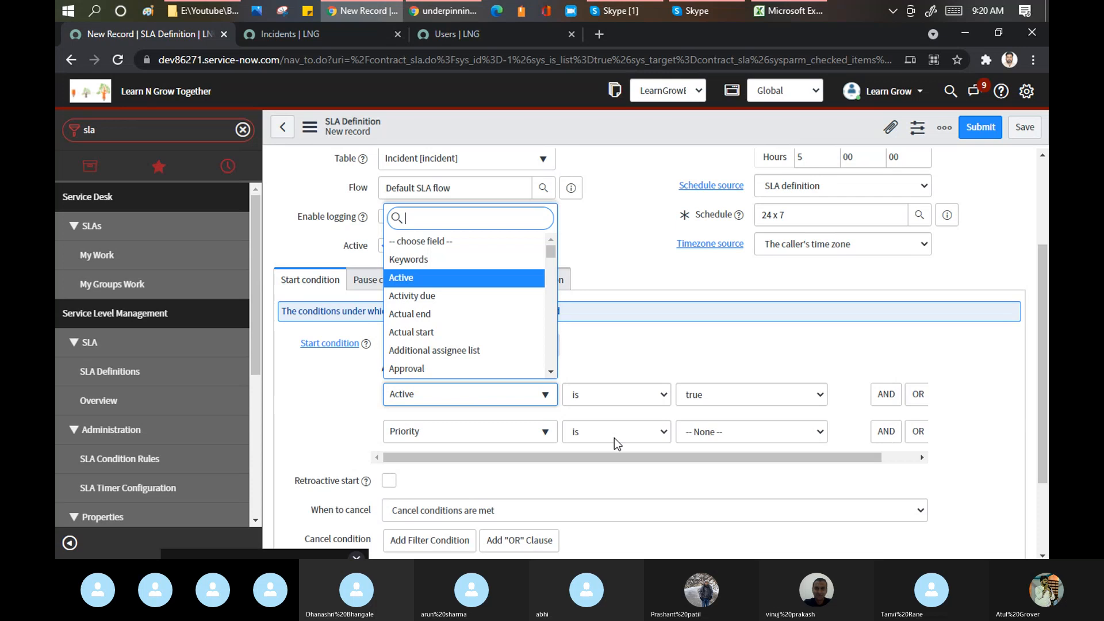
click(706, 438)
click(707, 435)
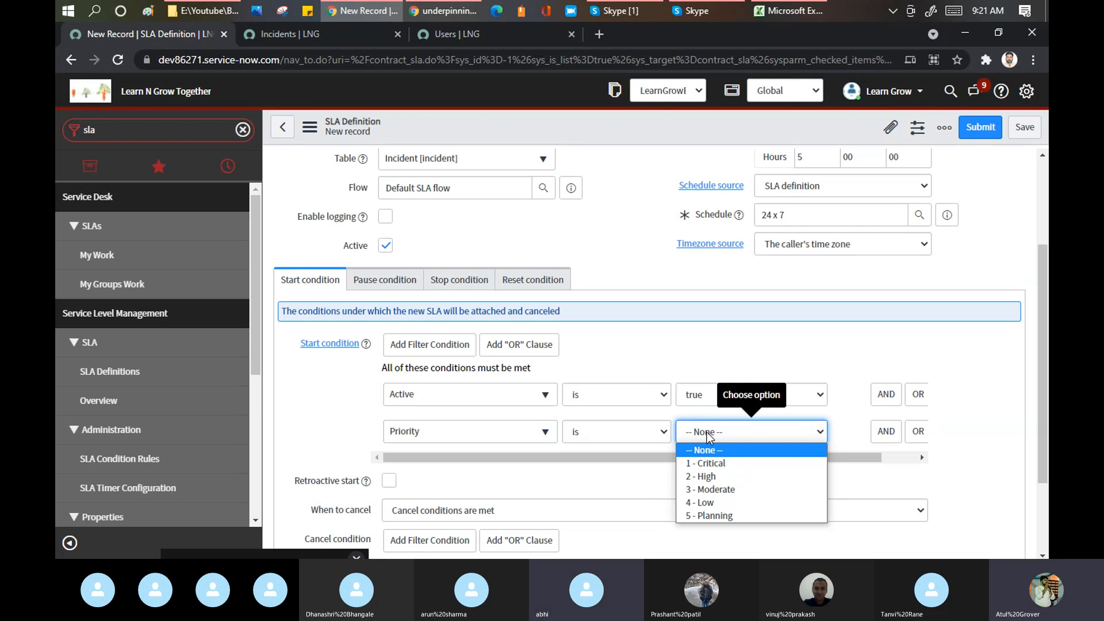
- Bring the Skype call forward and show its screen sharing options
mouse_move(621, 14)
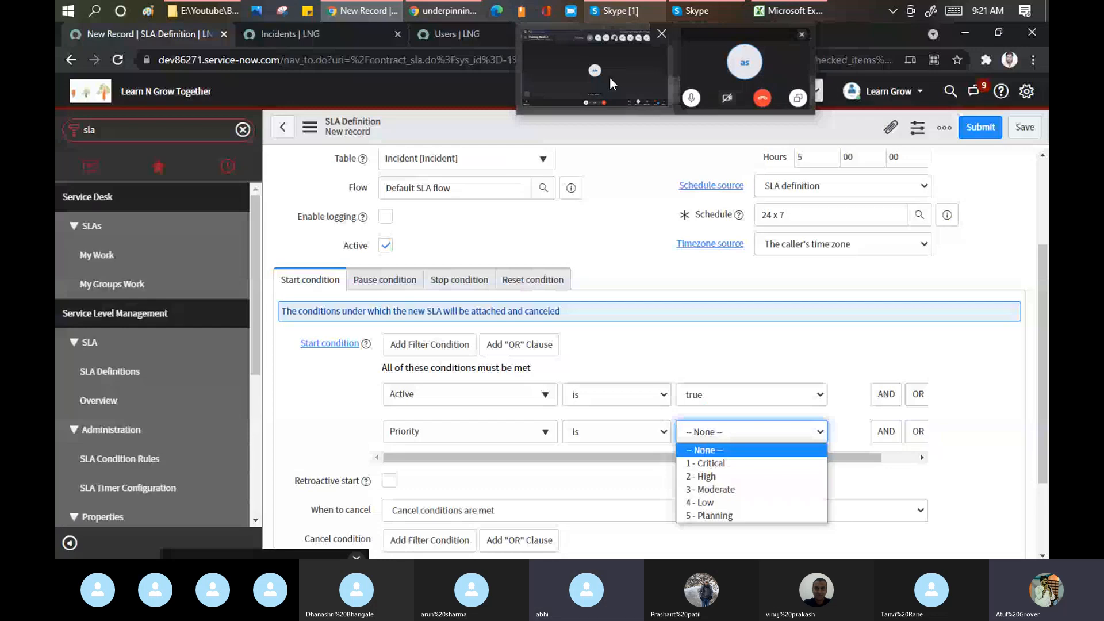
click(609, 77)
click(846, 527)
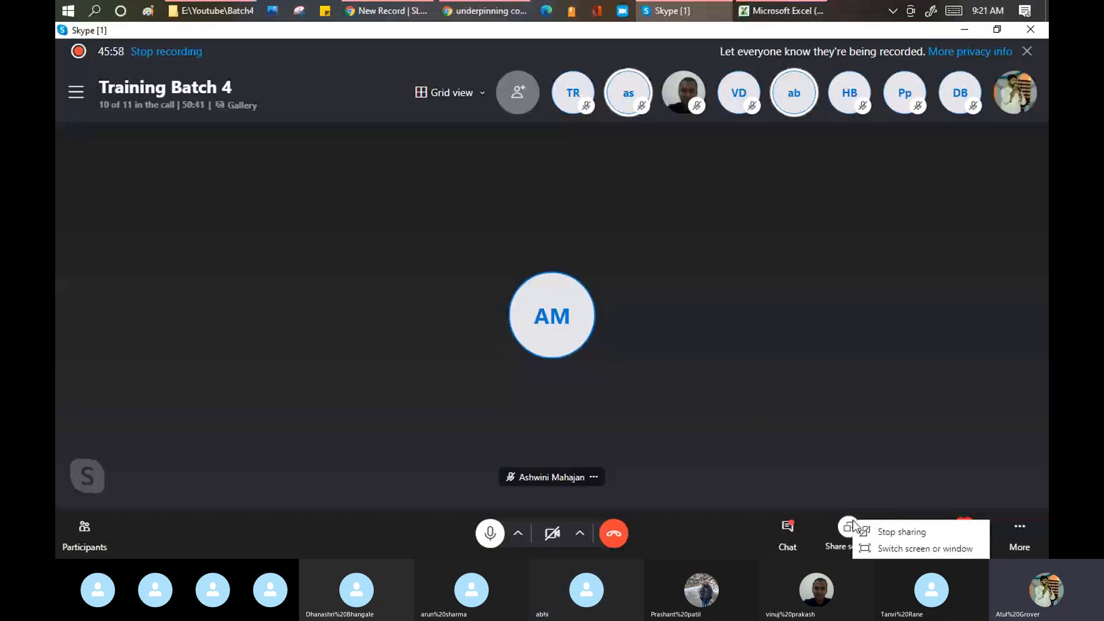
- Stop screen sharing in Skype and return to the SLA definition form
click(895, 532)
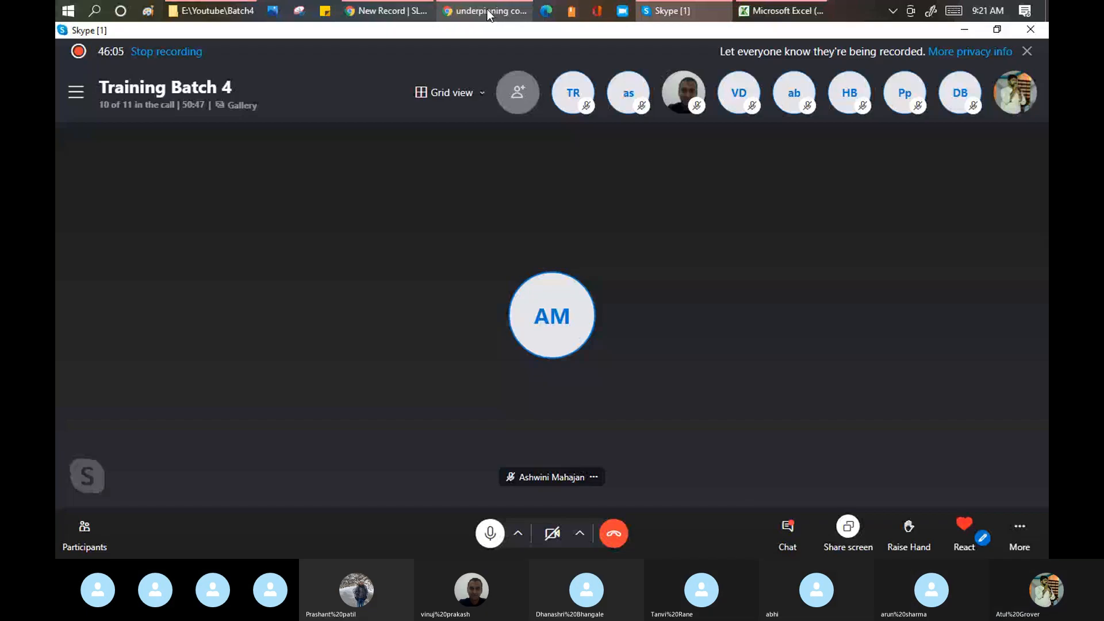
click(377, 9)
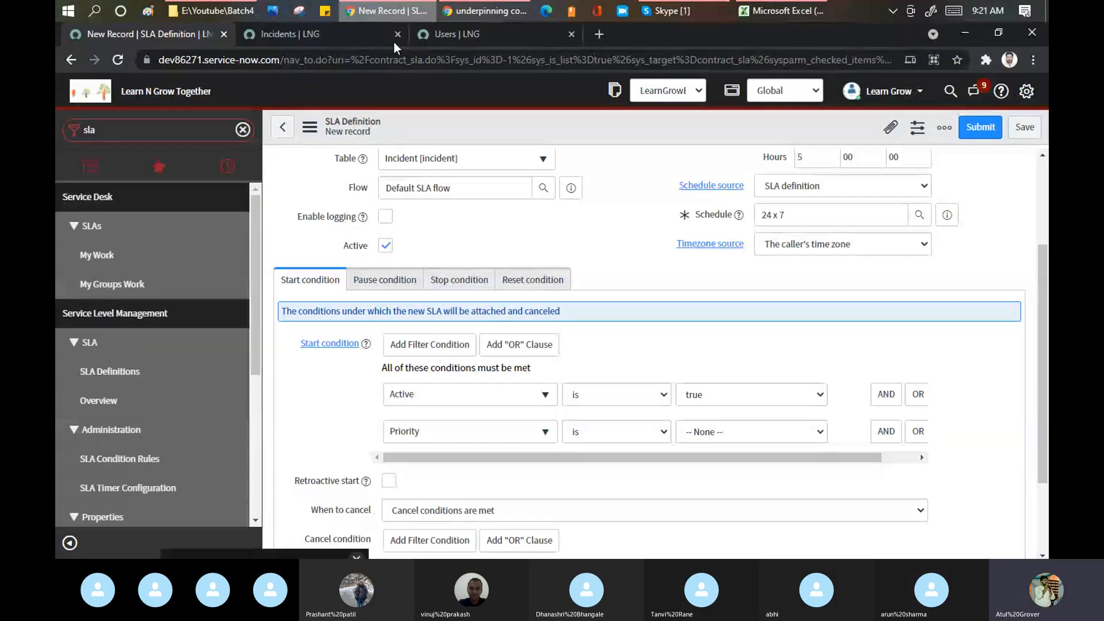
- Set the Priority start condition to 5 - Planning
click(612, 223)
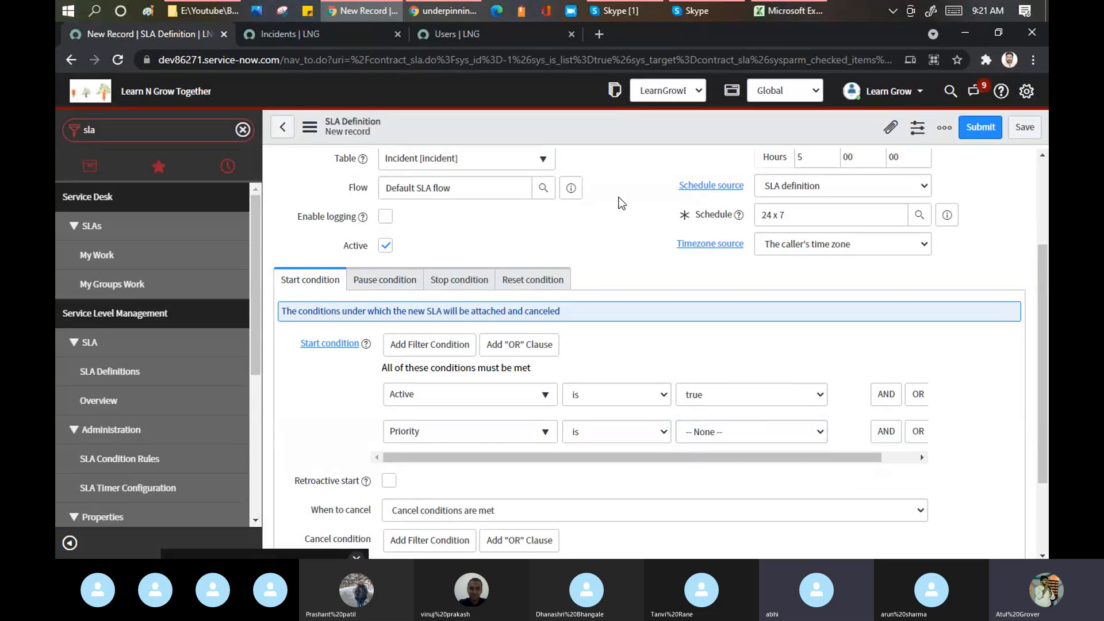
click(715, 432)
click(726, 516)
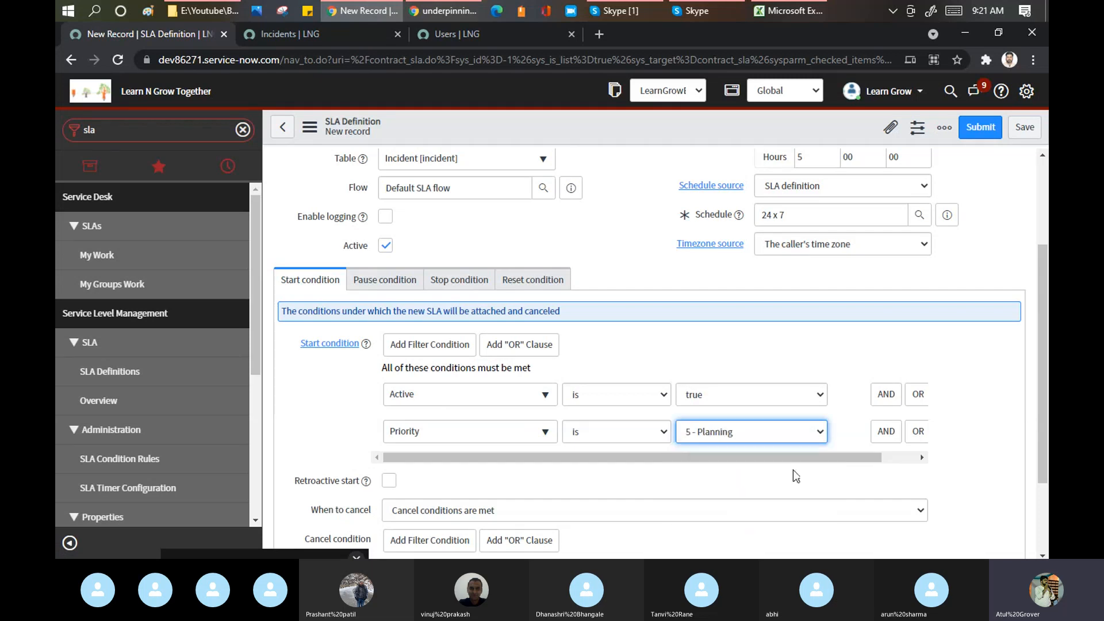
- Add a third AND start condition requiring a specific Caller user
click(886, 431)
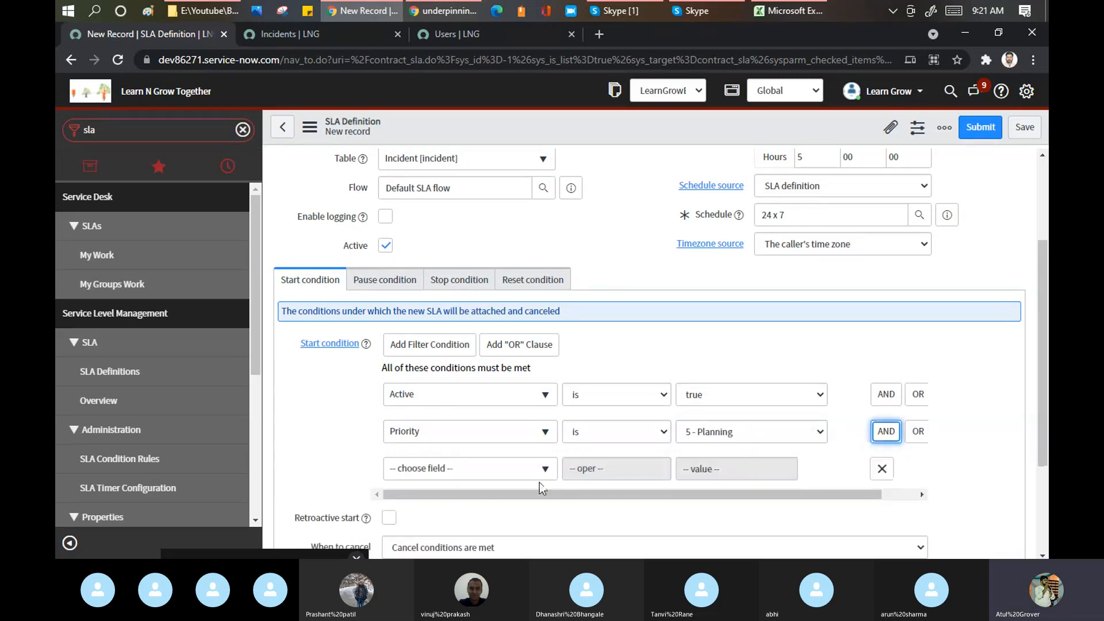
click(463, 470)
text(call)
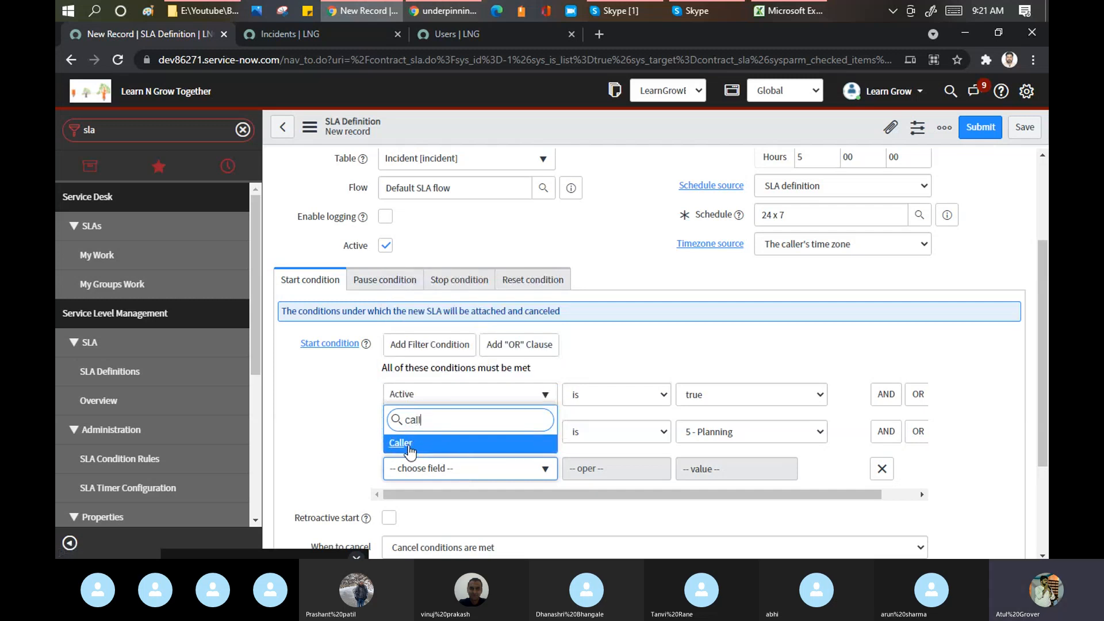
click(408, 446)
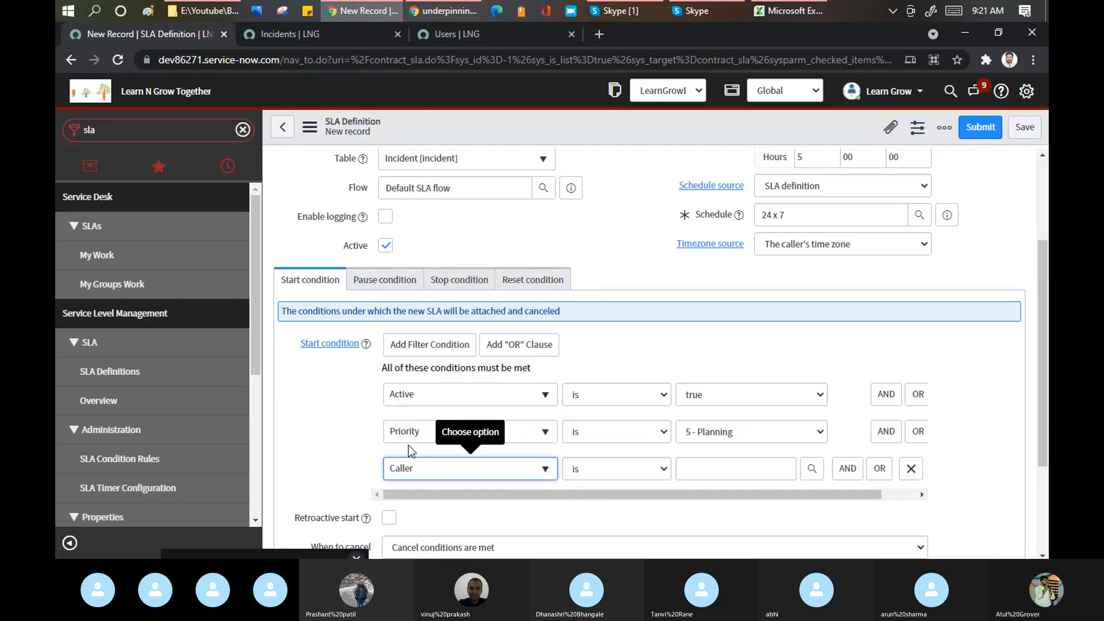
click(708, 462)
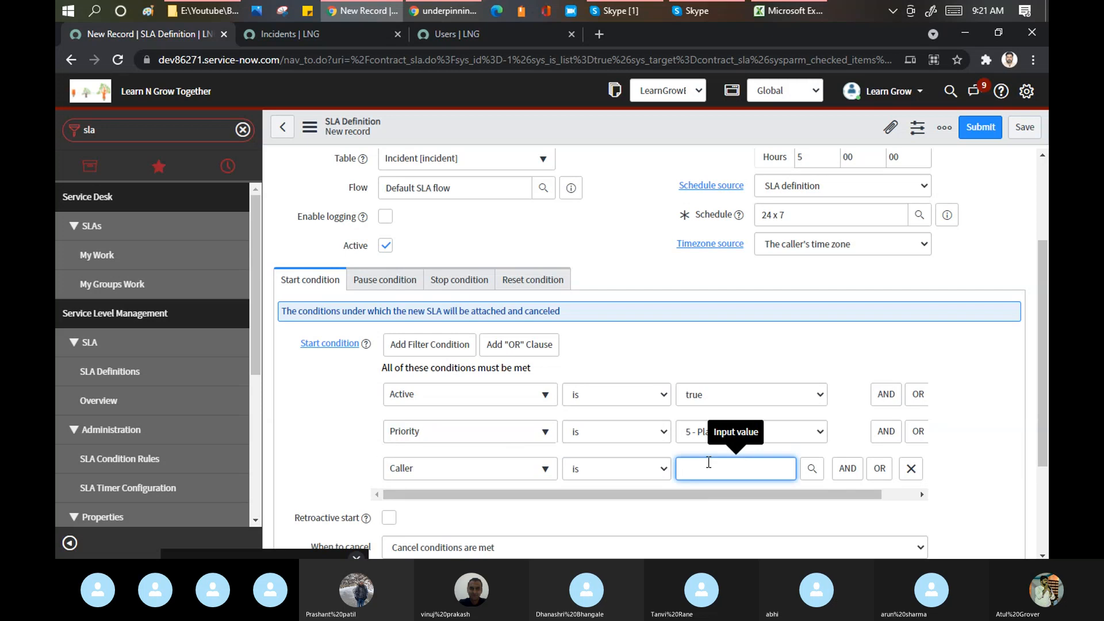
text(Hars)
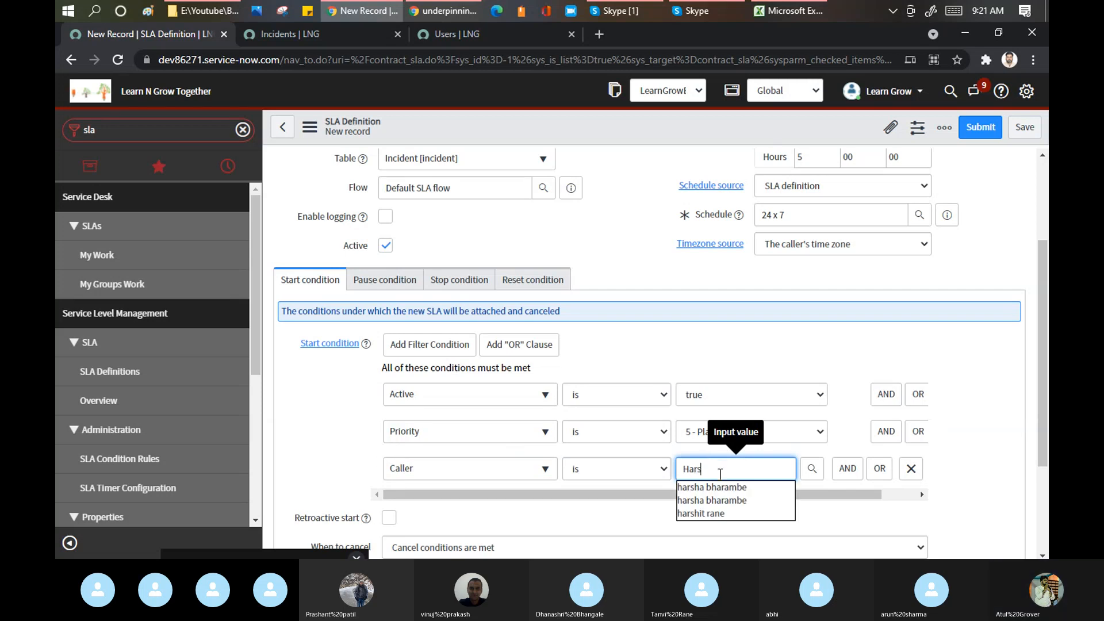
click(719, 515)
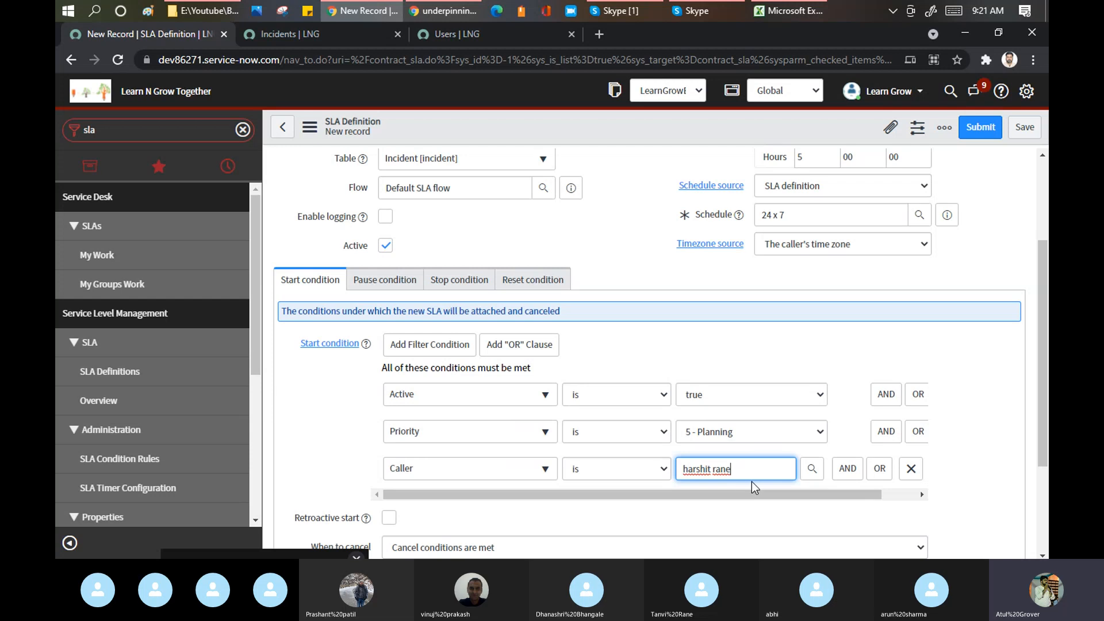
- Save the LearnGrow P5 Resolution SLA definition and go to the incidents list
right_click(567, 127)
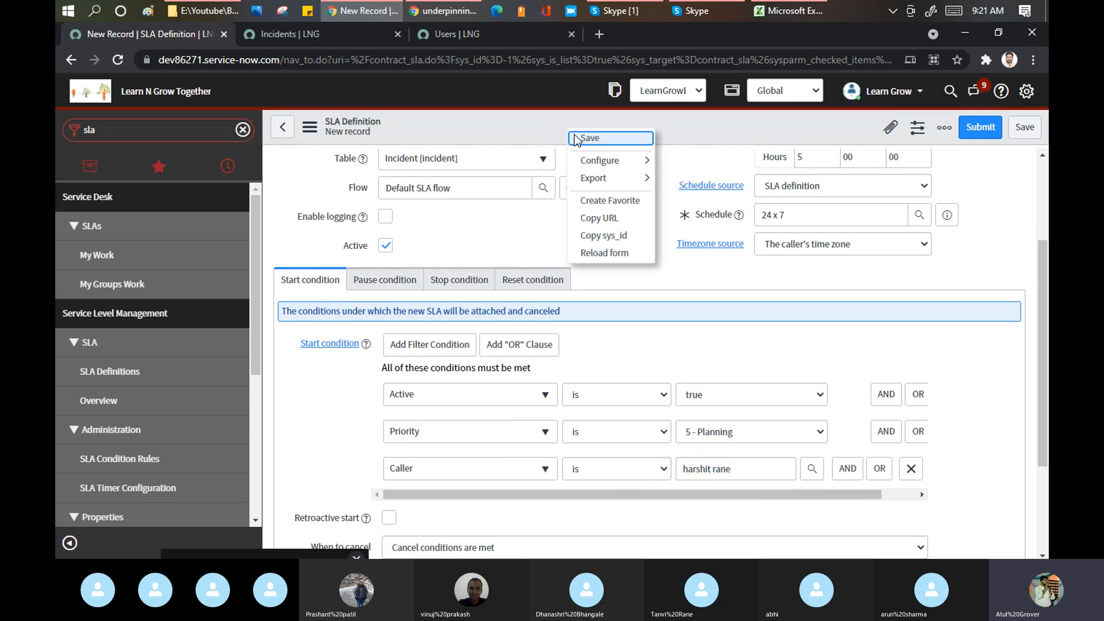
click(574, 136)
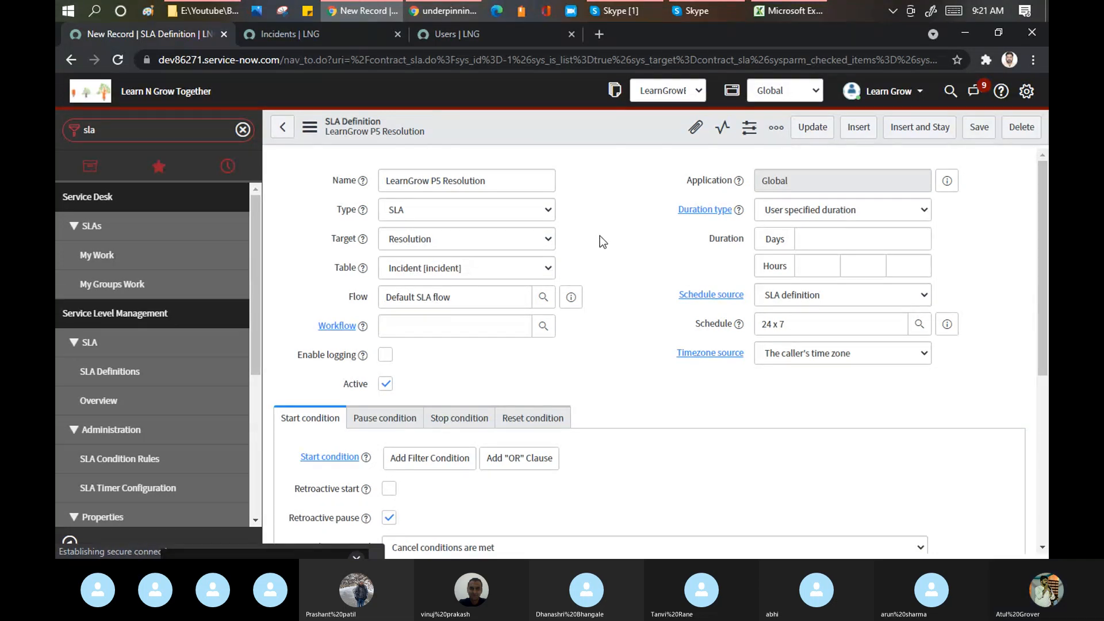
click(319, 30)
- Create a new incident with short description and description 'Test SLA'
click(148, 92)
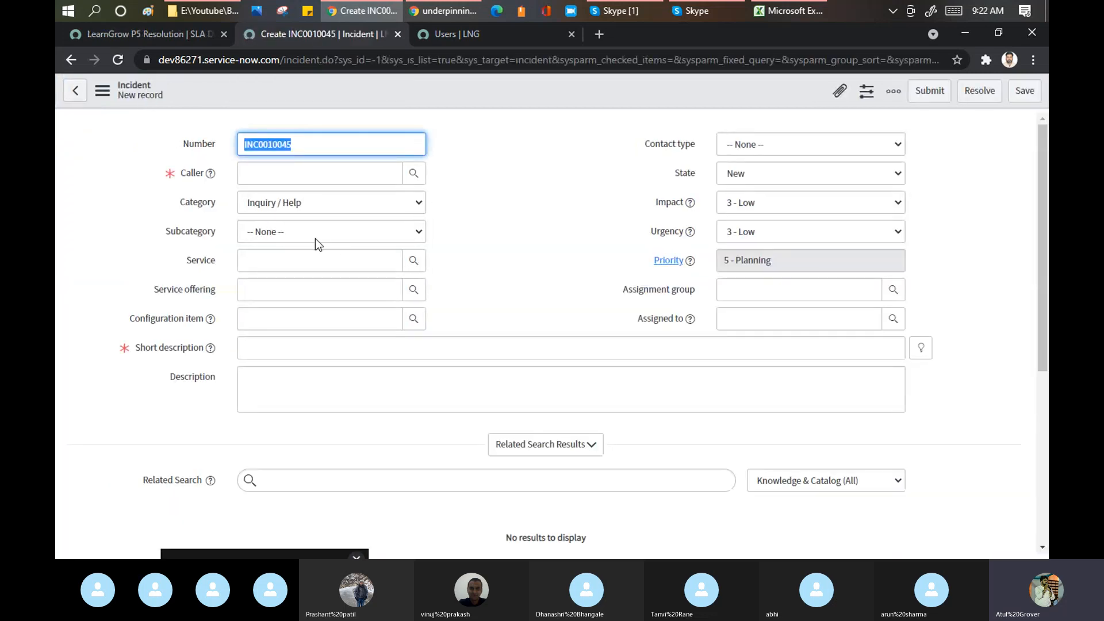
click(265, 350)
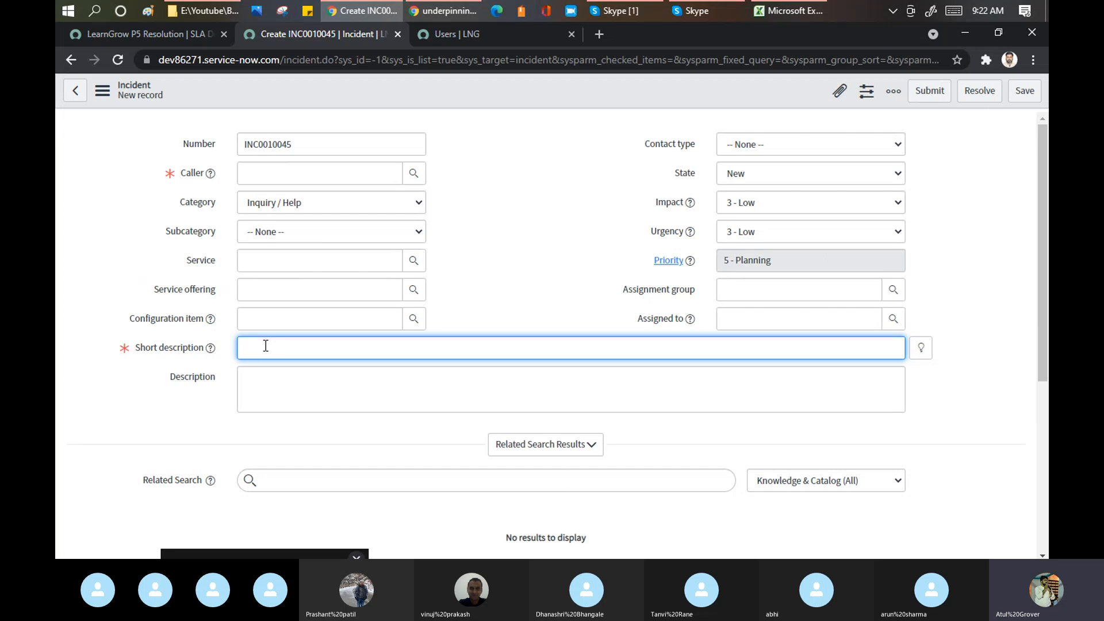
text(Test SLA)
key(ctrl+a)
key(ctrl+c)
click(278, 386)
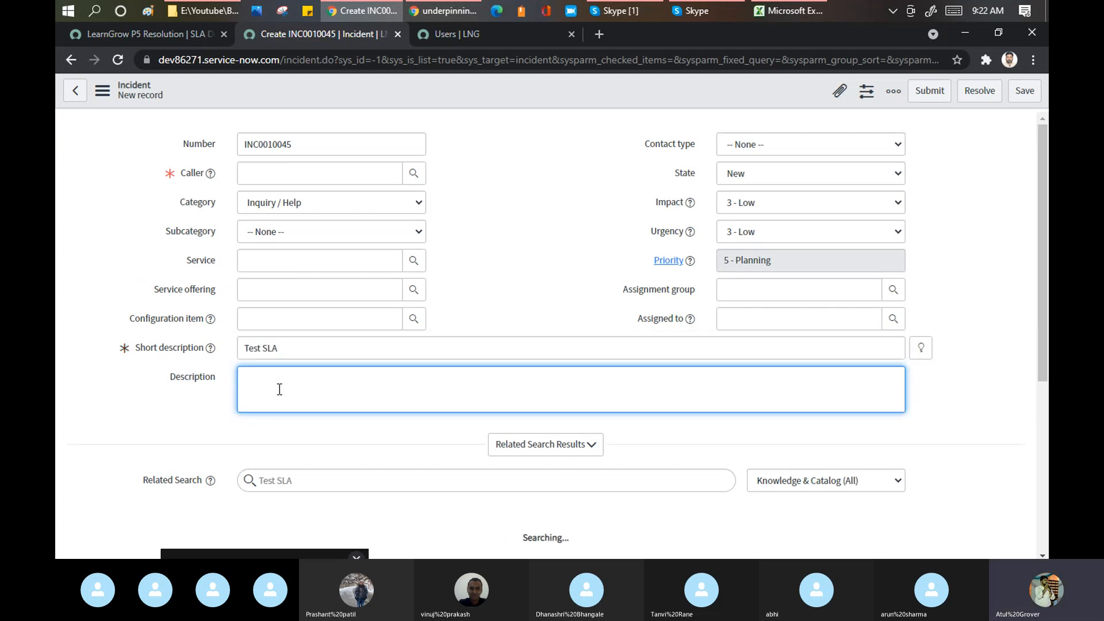
key(ctrl+v)
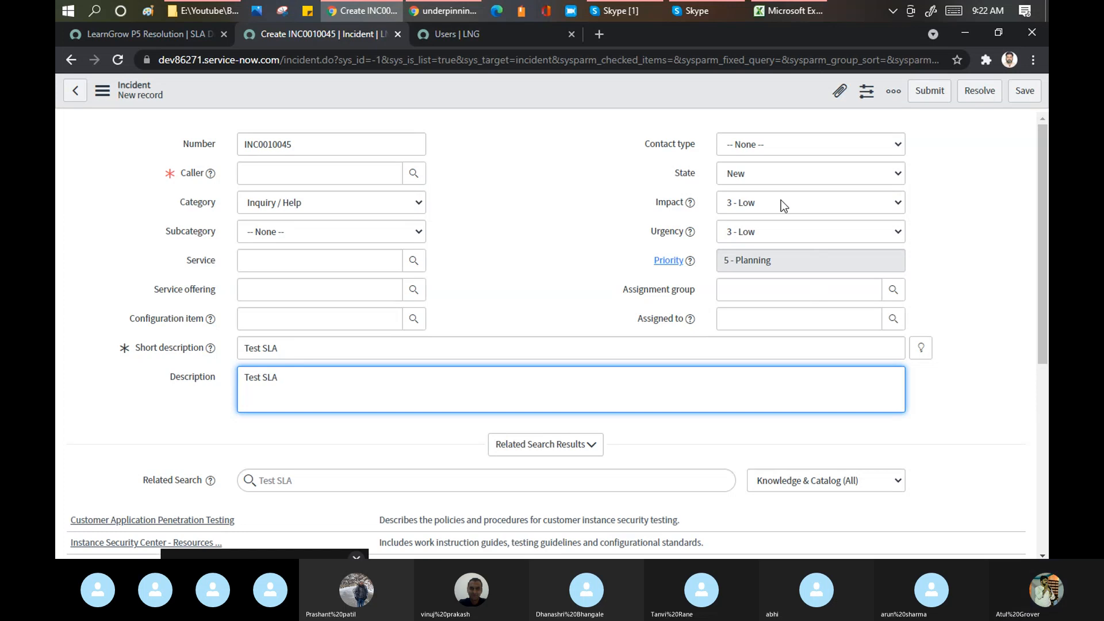
- Keep the incident's Impact and Urgency at 3 - Low
click(779, 200)
click(764, 213)
click(765, 233)
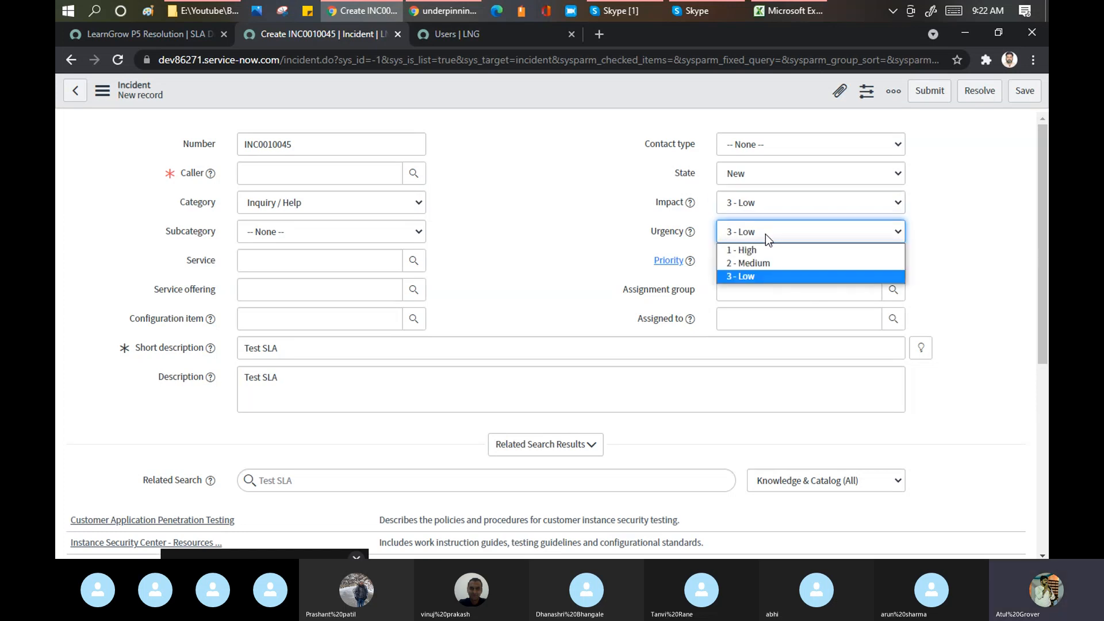
click(764, 277)
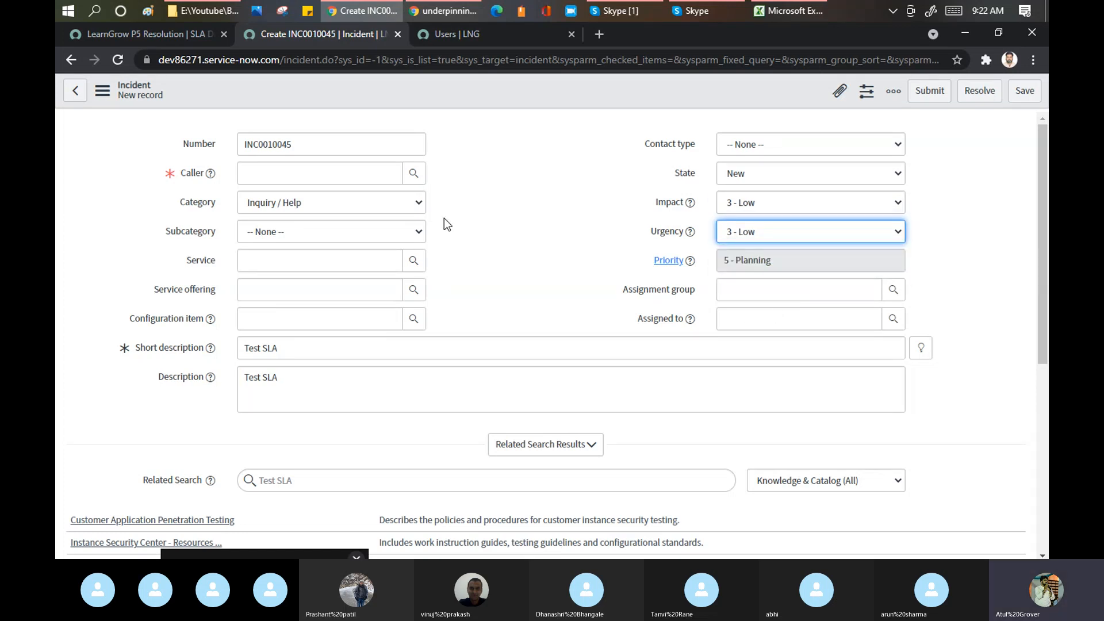
- Choose a caller for the incident and save it as INC0010045
click(296, 175)
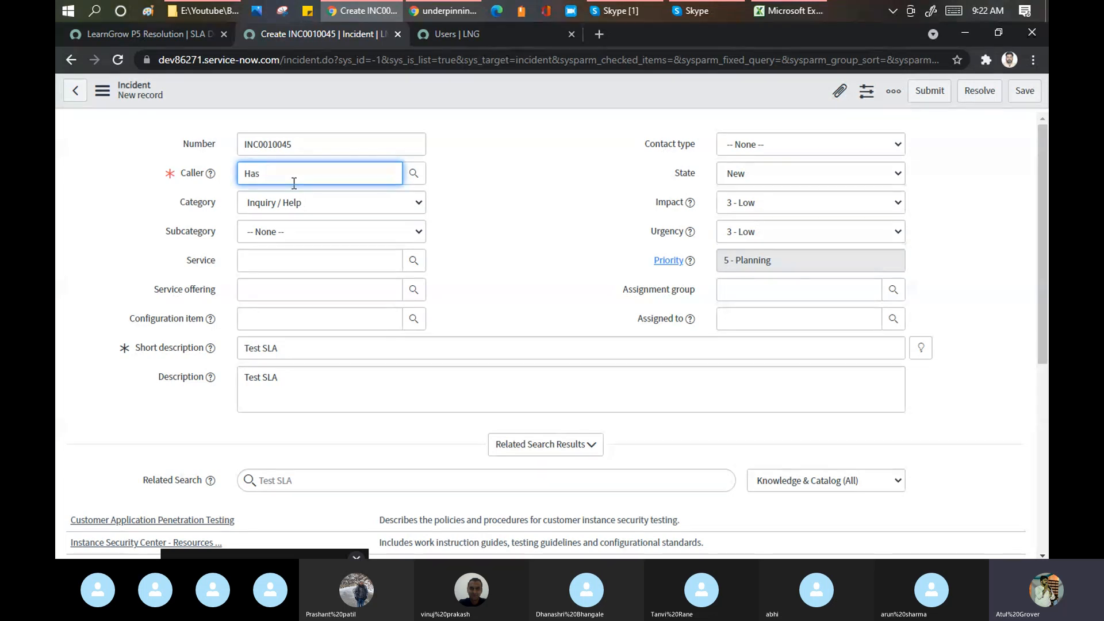
text(Harsha)
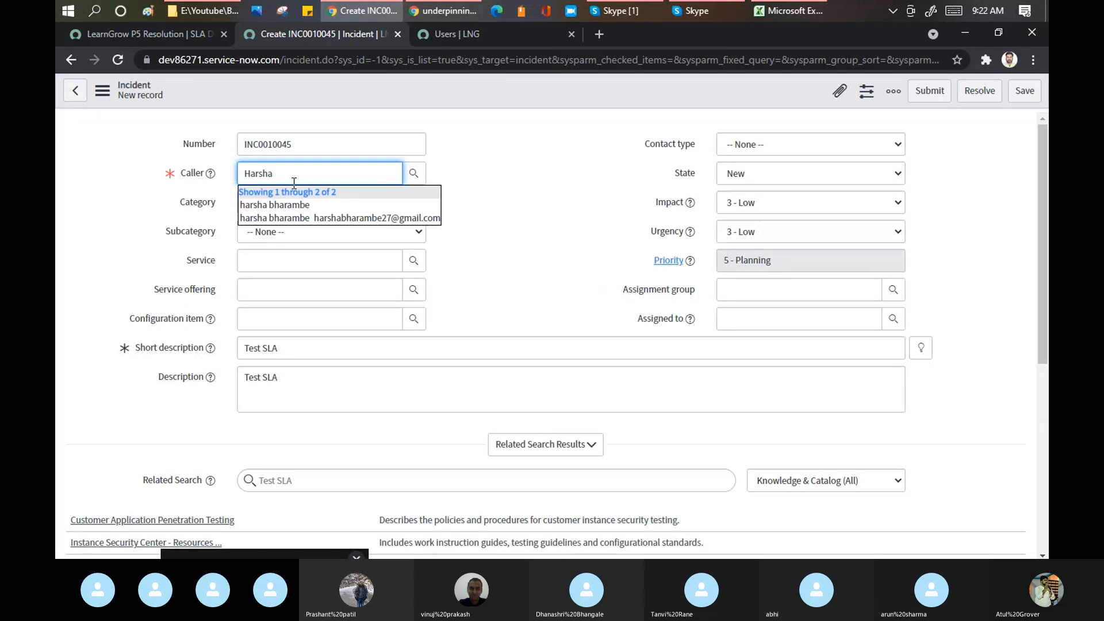
click(305, 209)
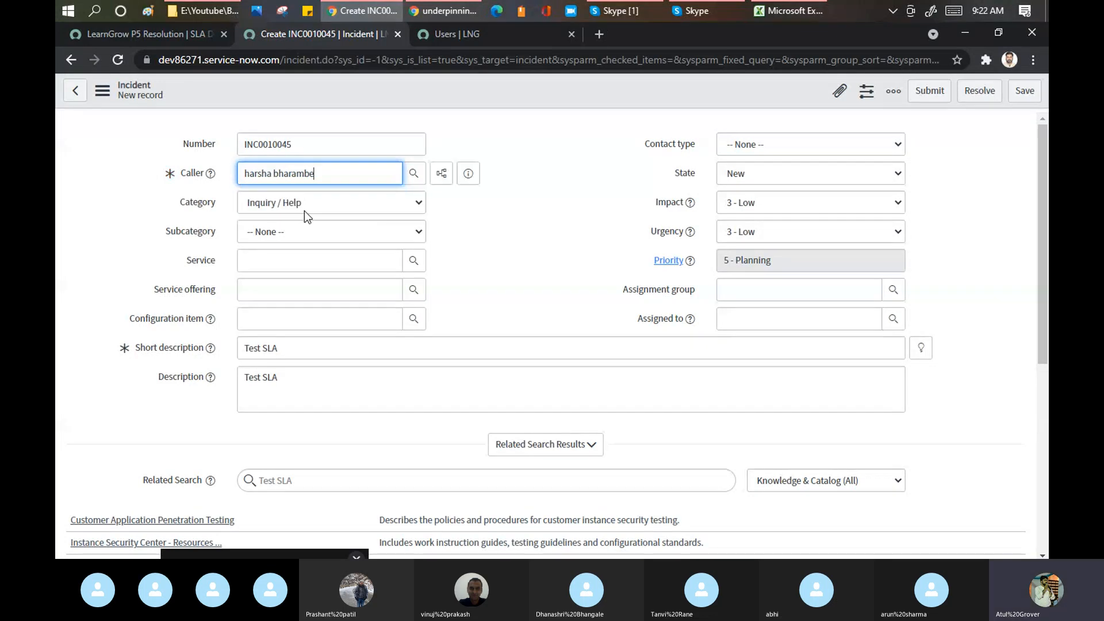
right_click(540, 91)
click(561, 103)
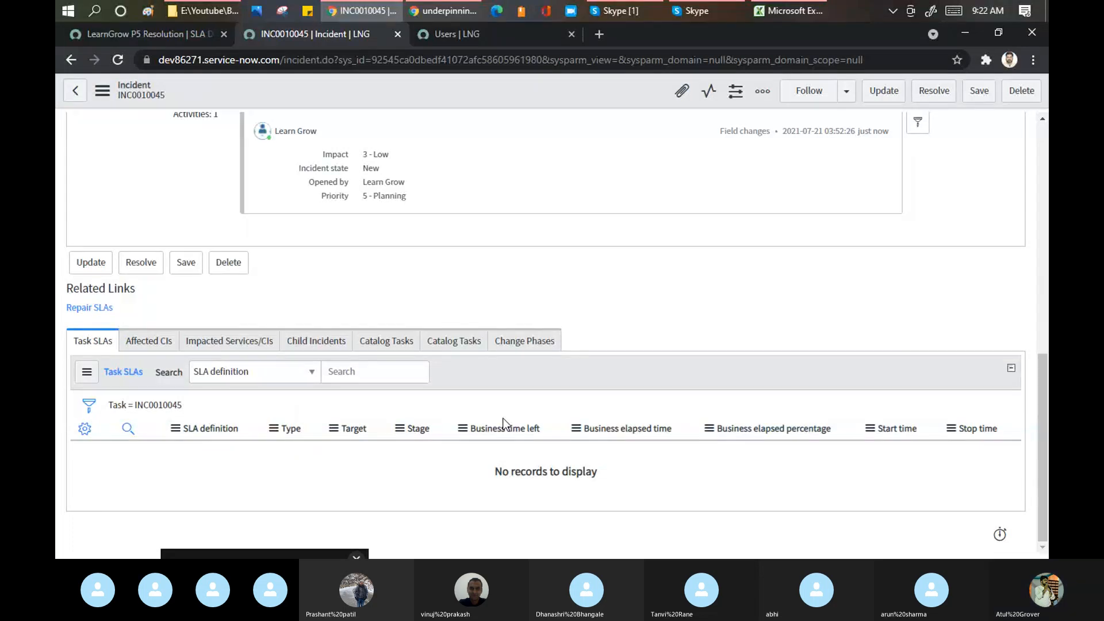
click(171, 36)
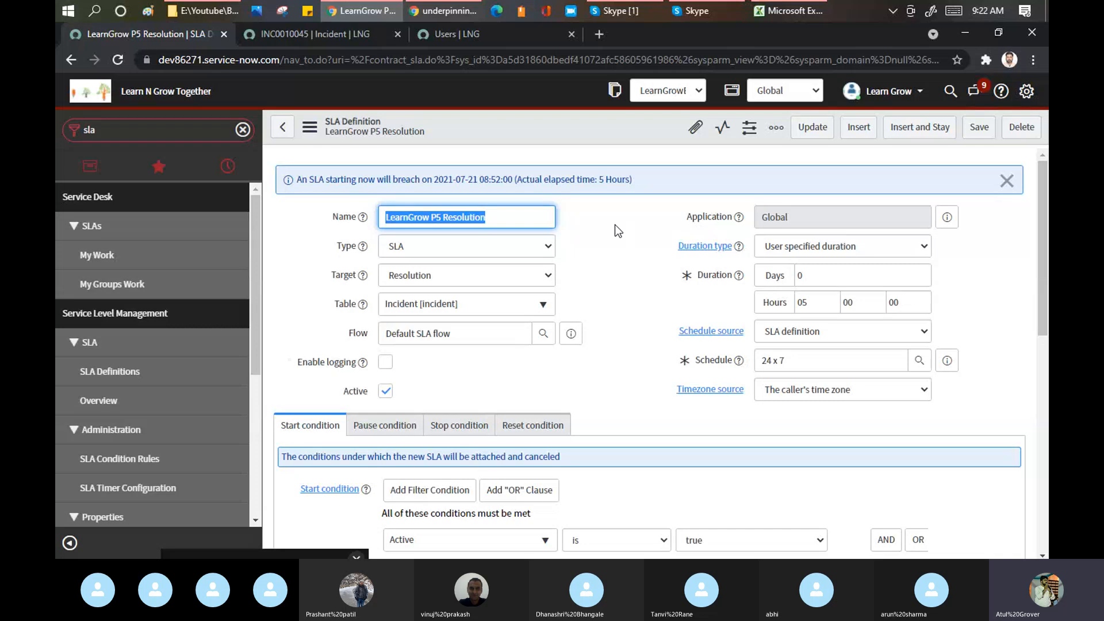
scroll(615, 226, down, 3)
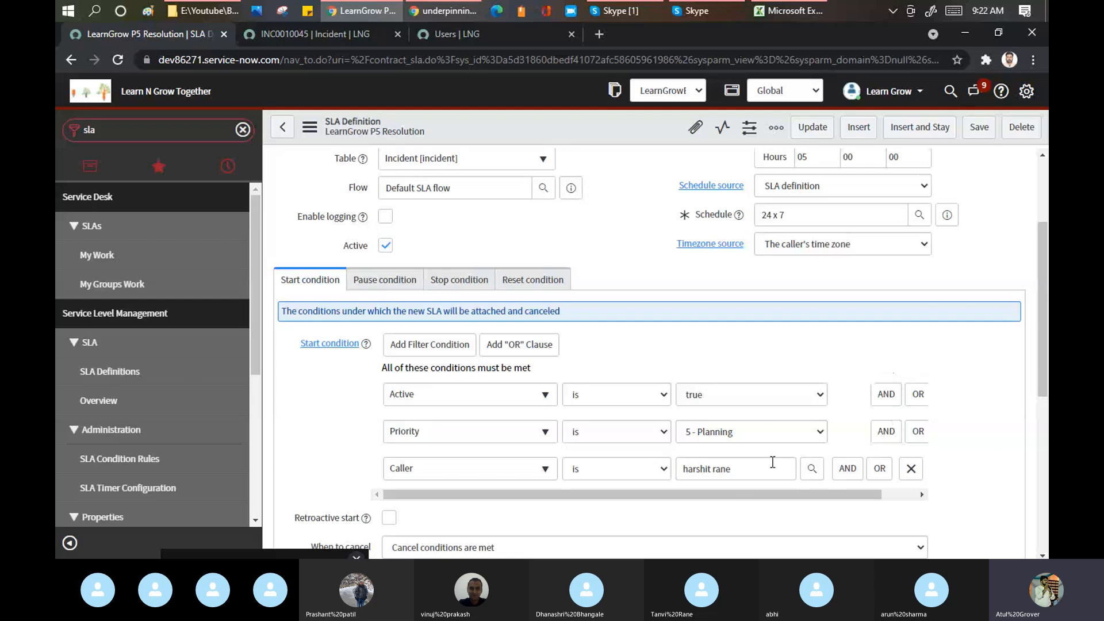
scroll(761, 409, down, 1)
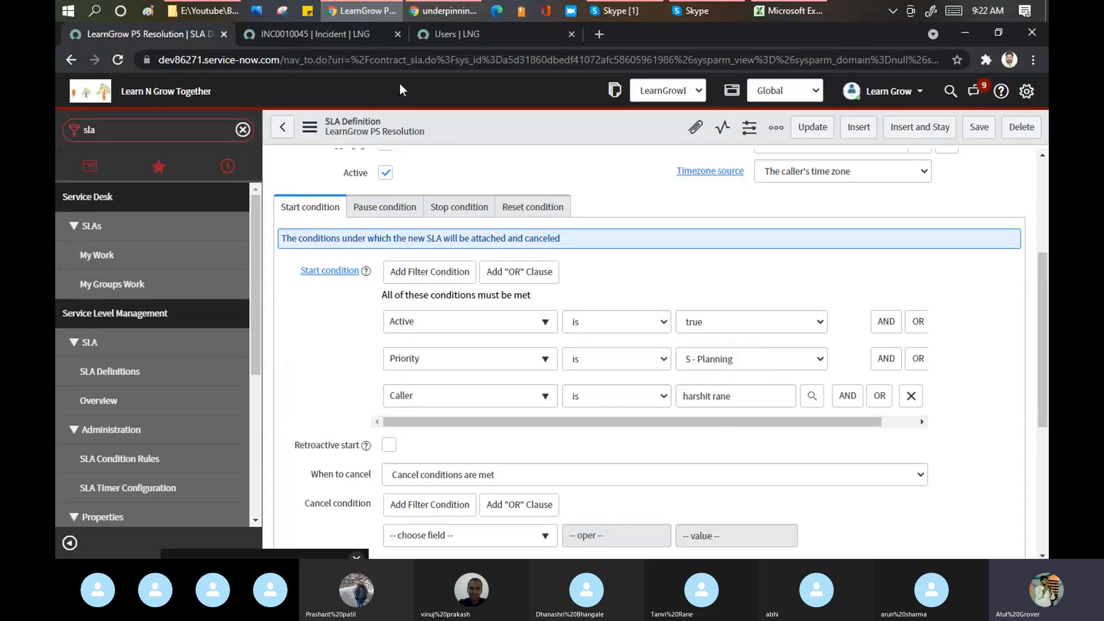
click(326, 33)
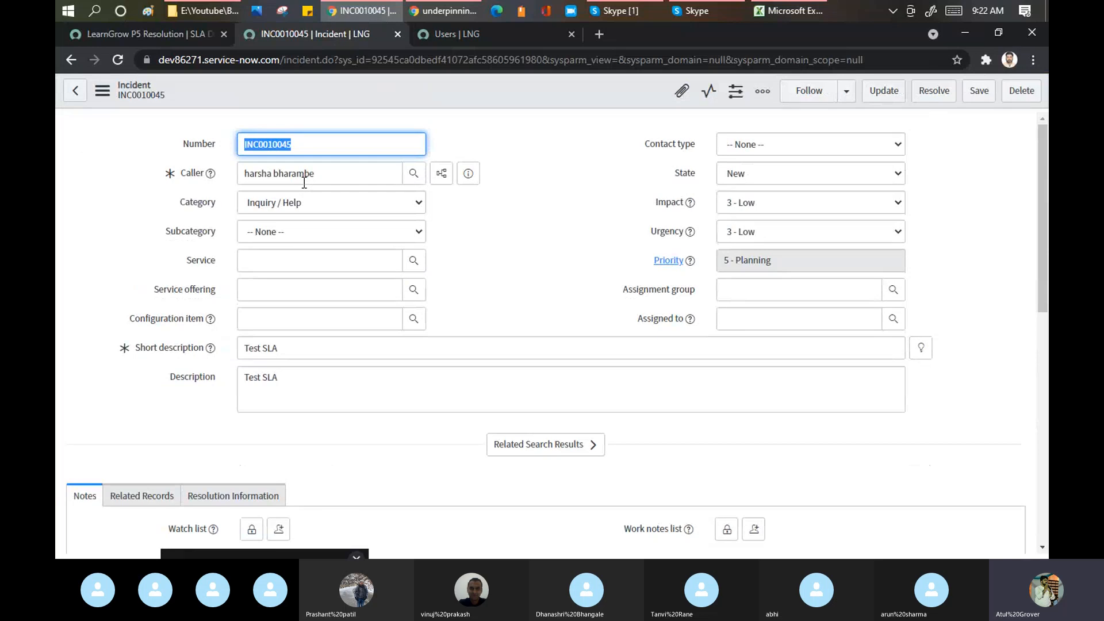
- Replace INC0010045's caller with the SLA condition's user, save, and review the new task SLA
drag(323, 179, 167, 176)
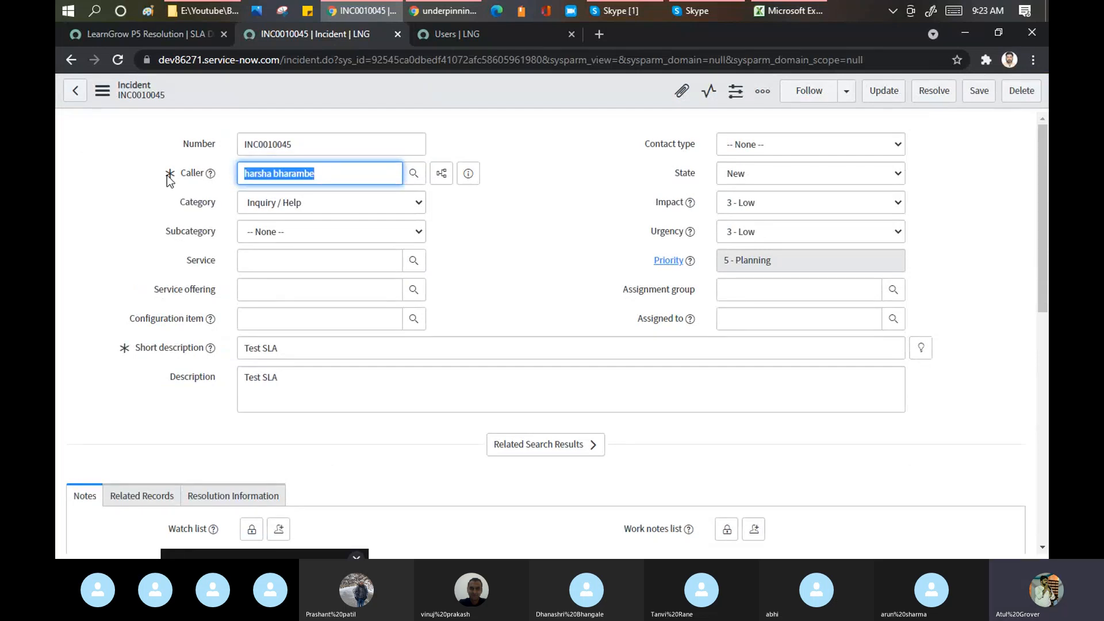
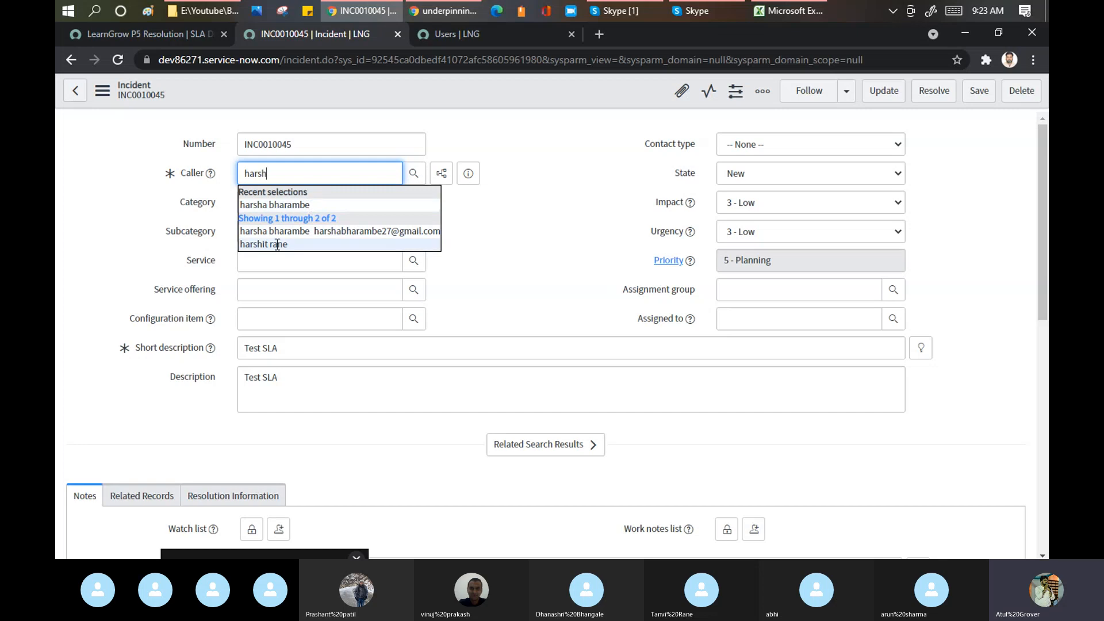
right_click(508, 92)
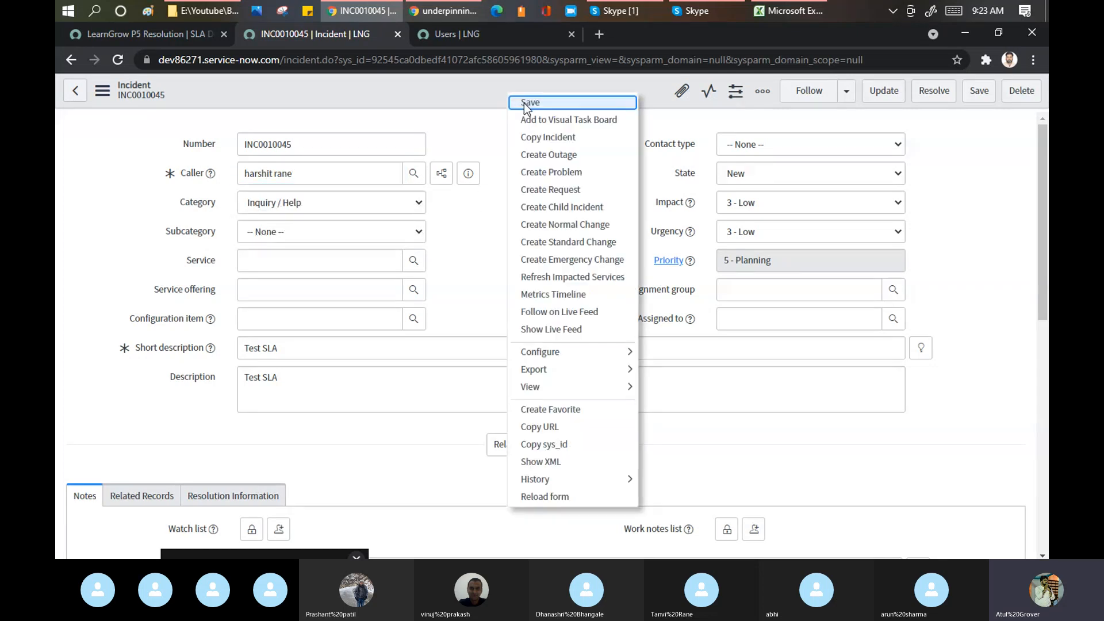
click(523, 102)
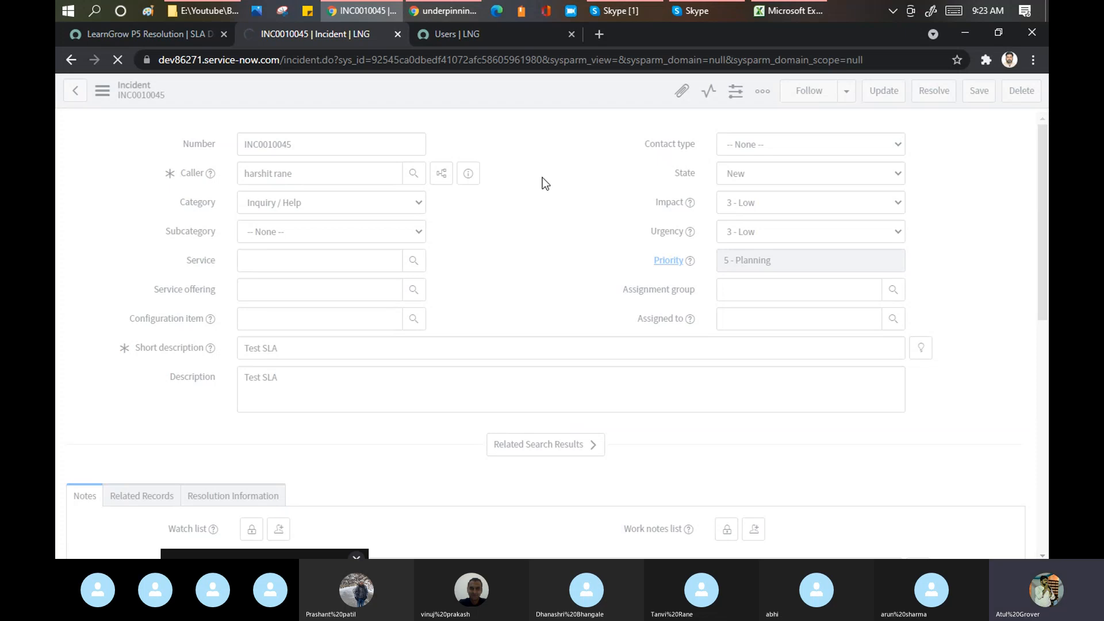
scroll(542, 177, down, 3)
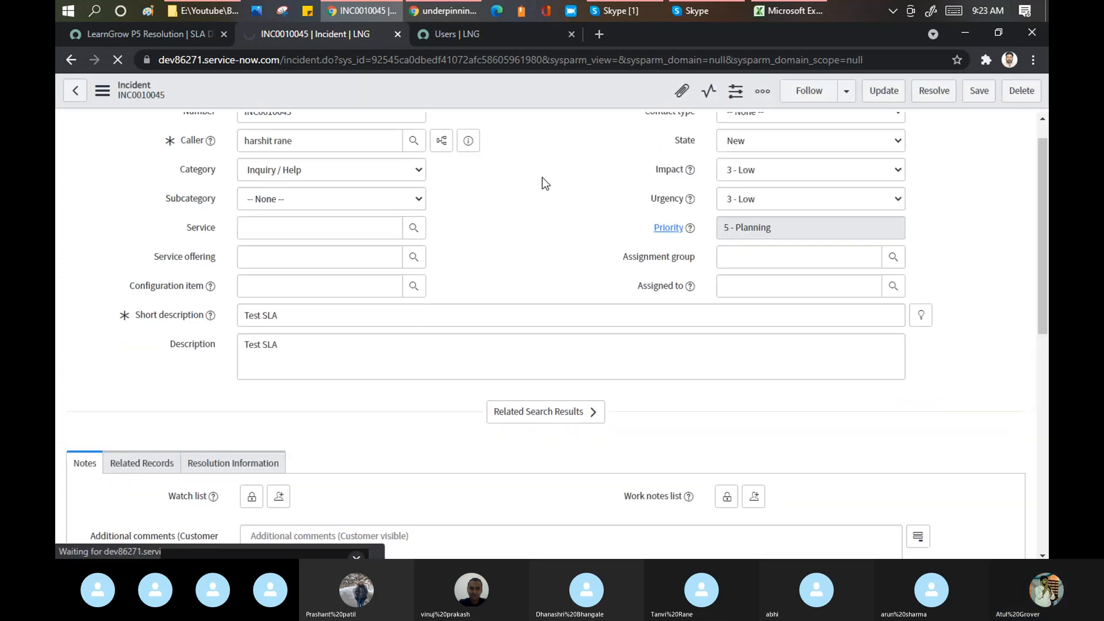
scroll(518, 315, down, 12)
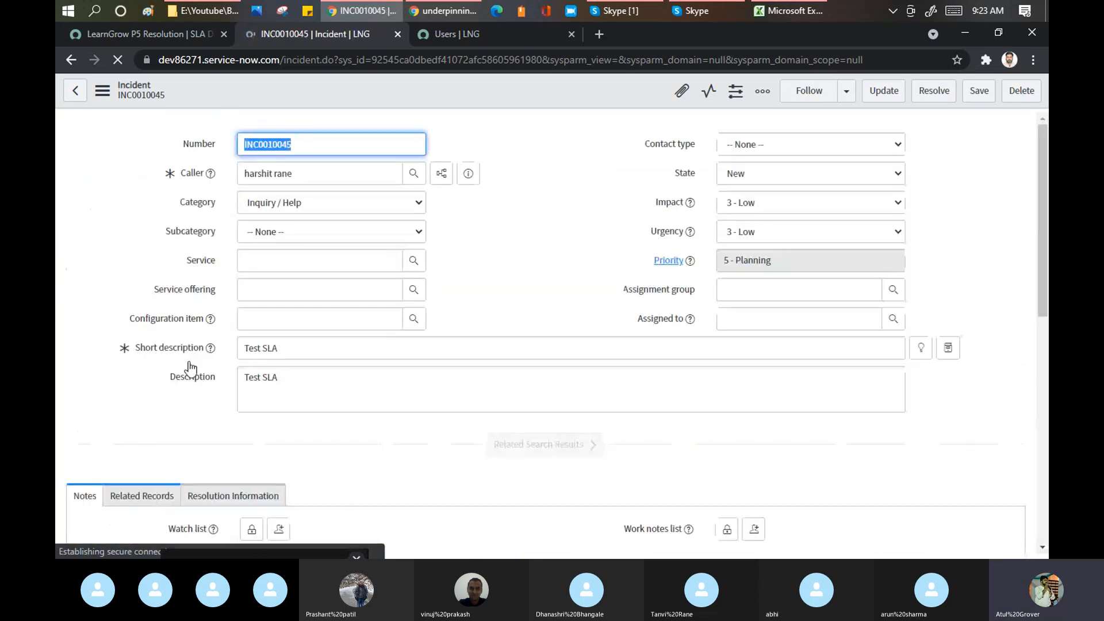
scroll(191, 369, down, 10)
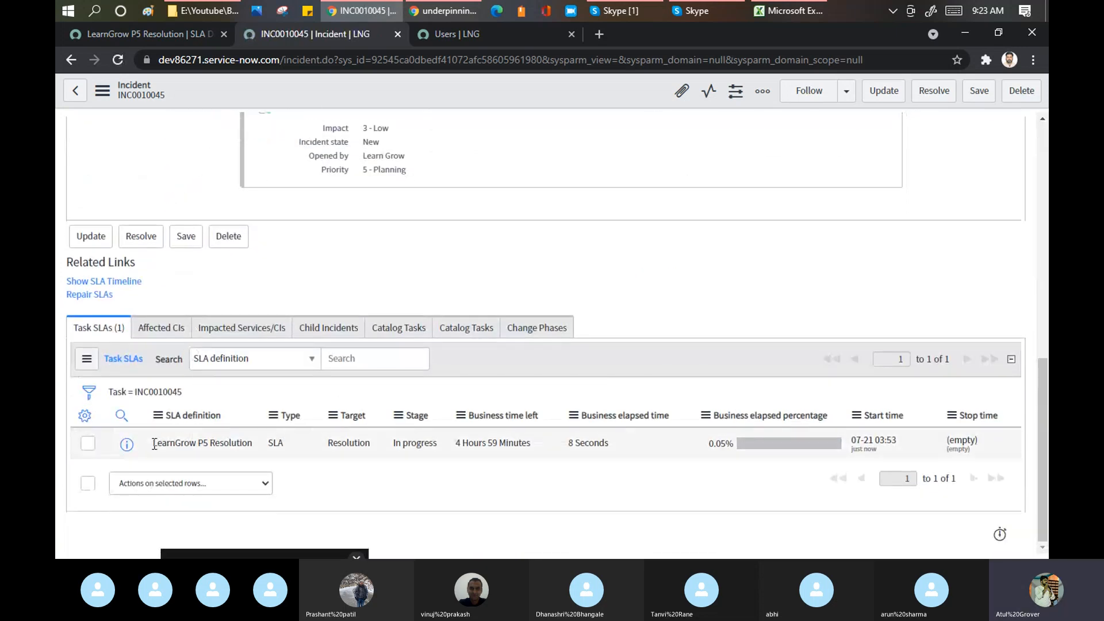
drag(154, 444, 258, 446)
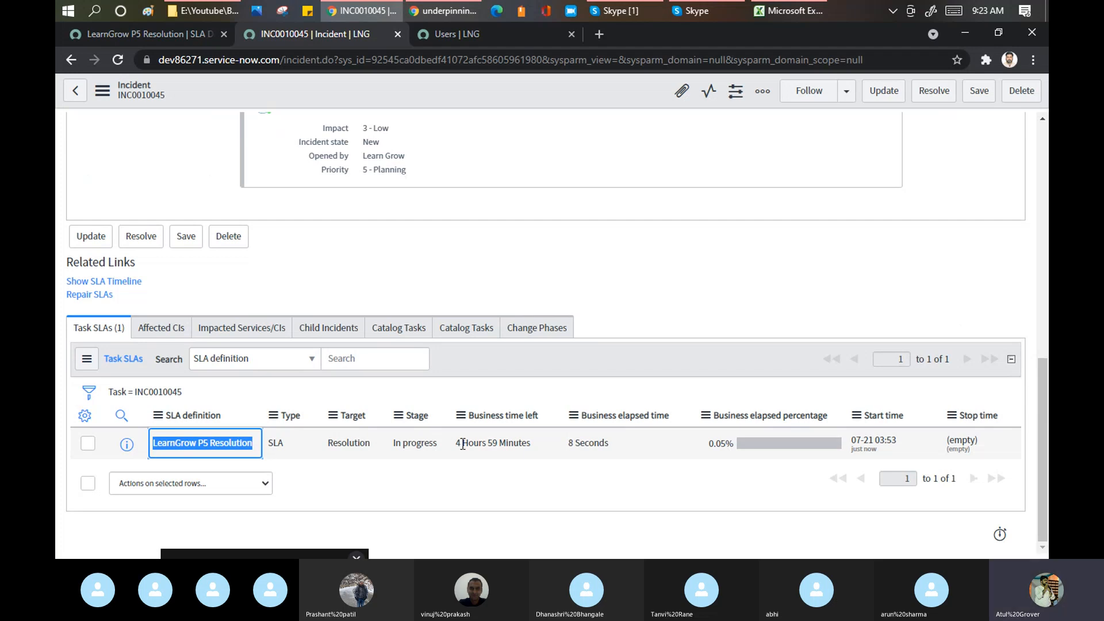
scroll(753, 264, up, 10)
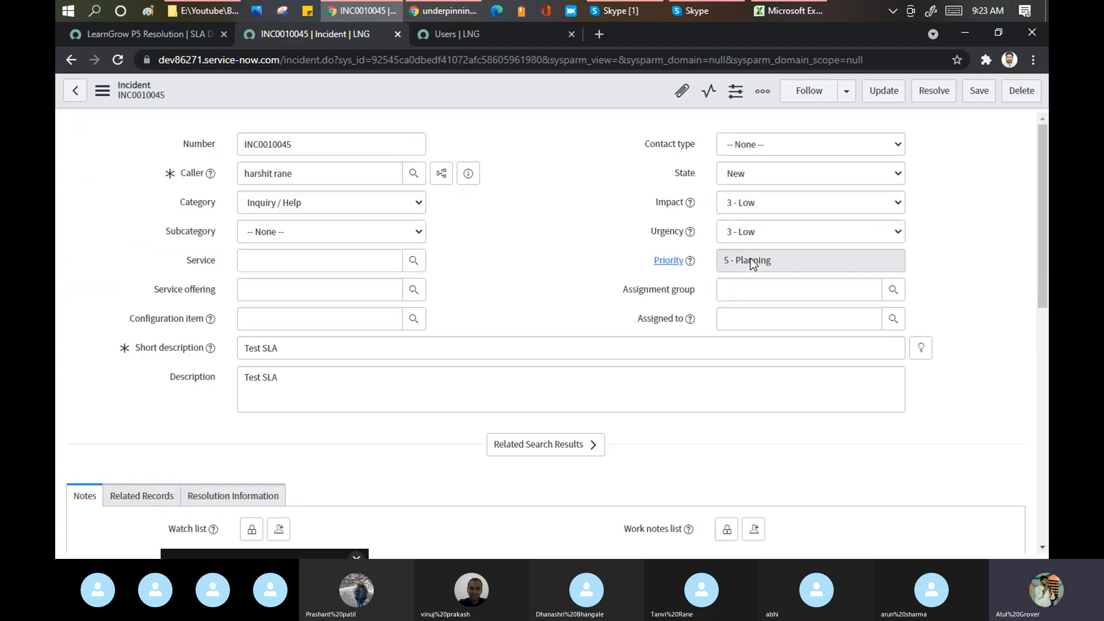
click(156, 35)
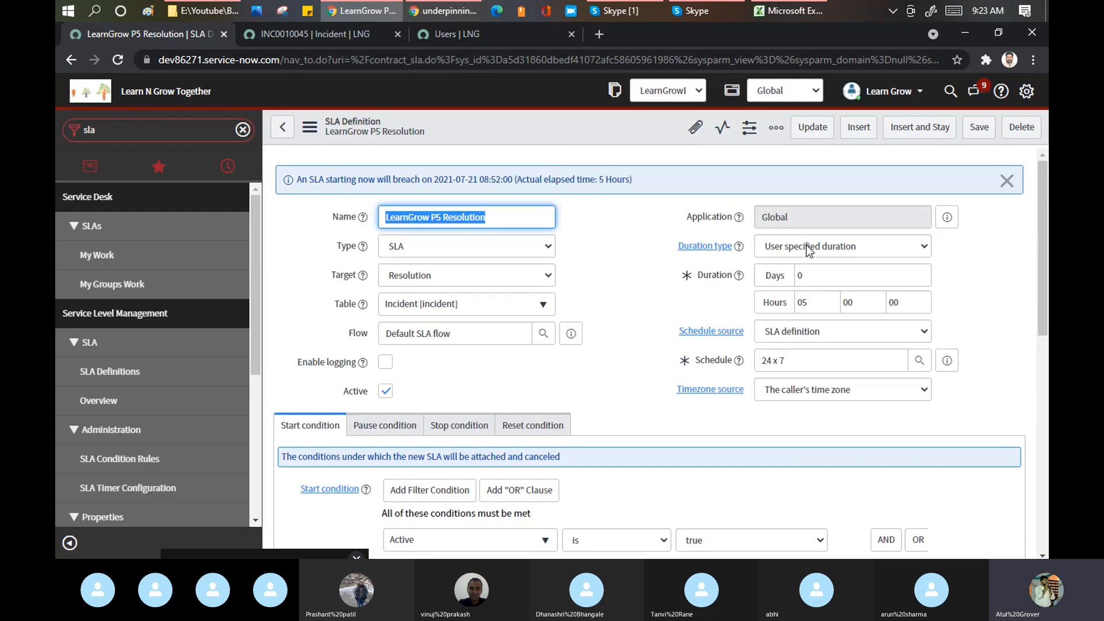
click(323, 37)
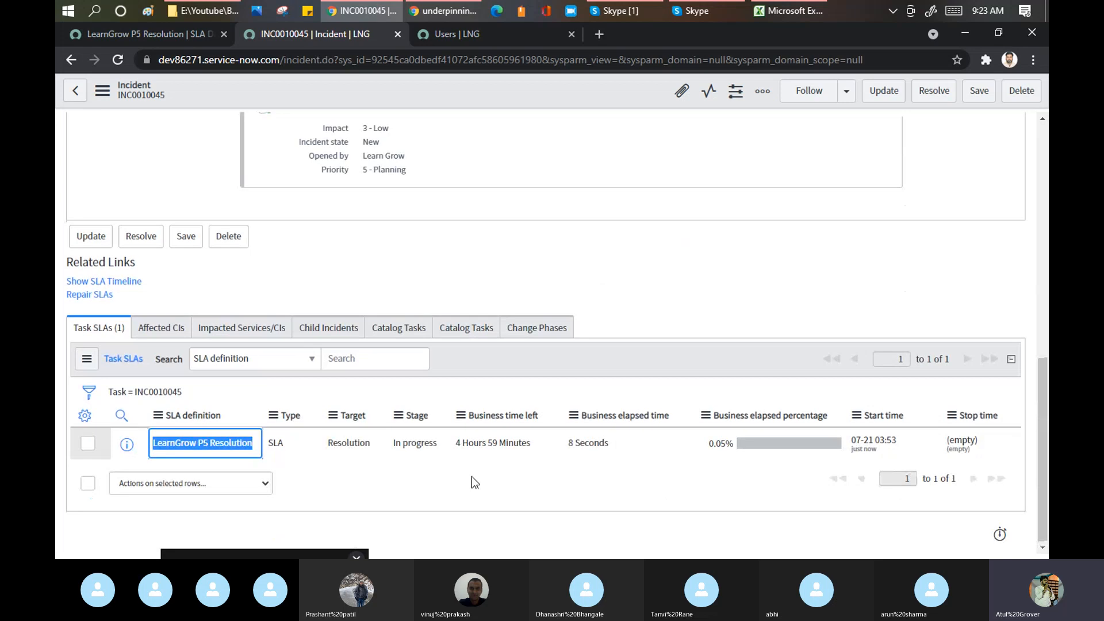
drag(455, 444, 483, 450)
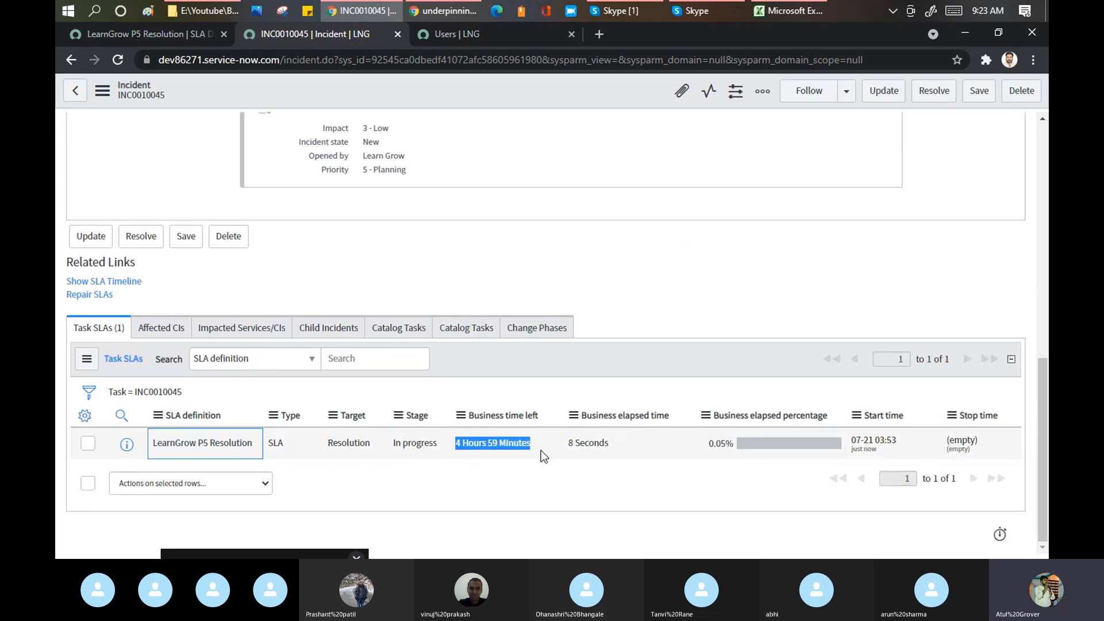
drag(568, 443, 582, 445)
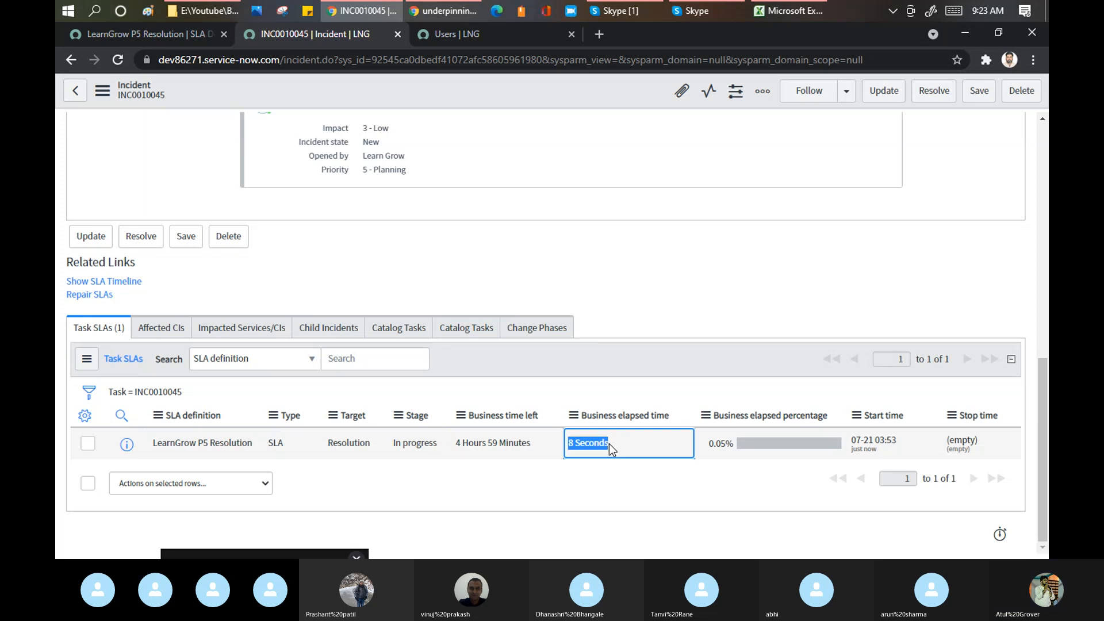
- Show a Breach time column below SLA definition.Target in the Task SLAs list
click(84, 417)
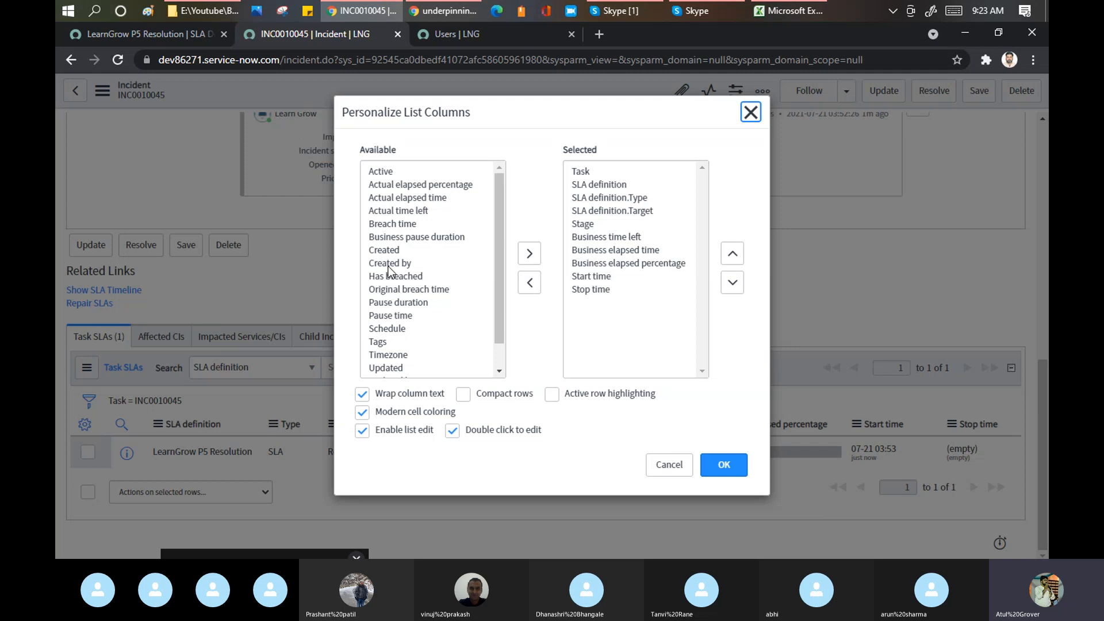
click(391, 237)
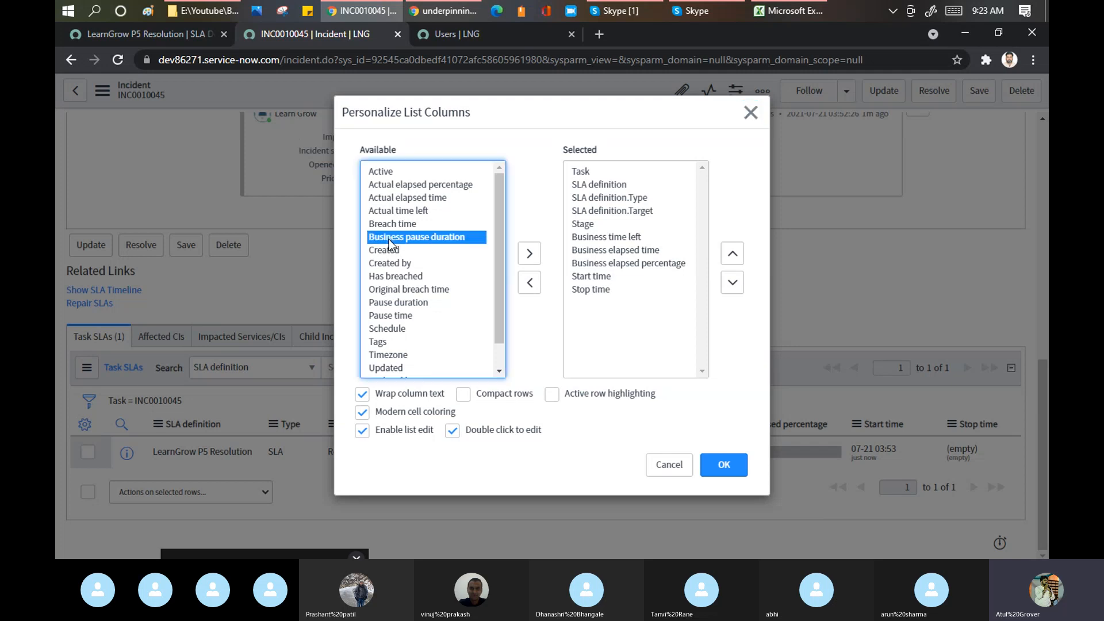
click(392, 224)
click(527, 255)
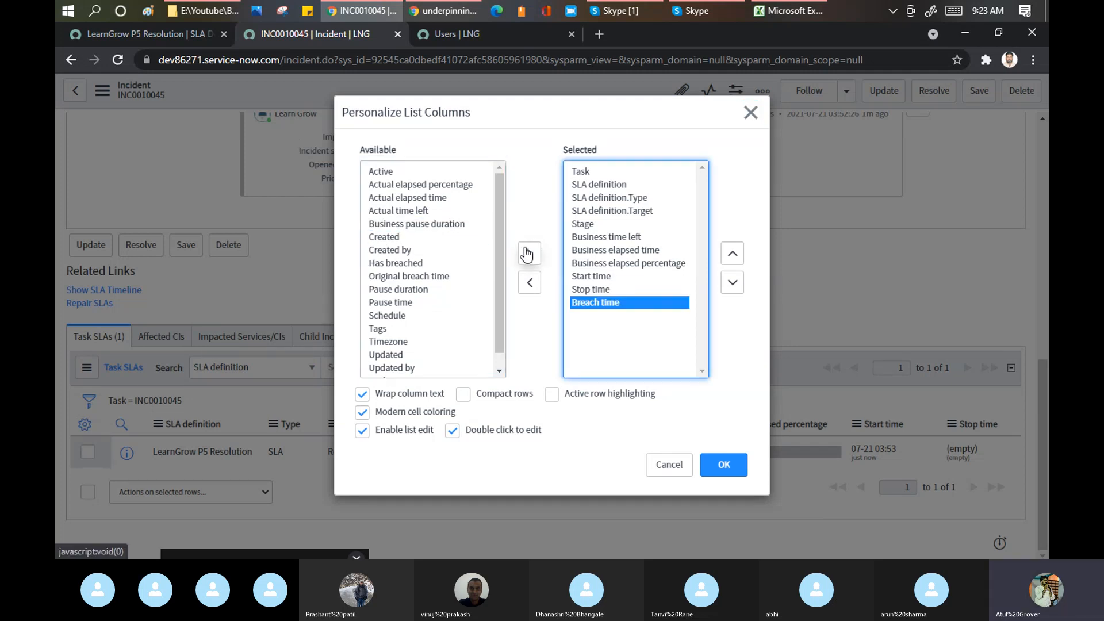
click(733, 256)
click(732, 257)
click(733, 257)
click(733, 257)
click(733, 257)
click(733, 257)
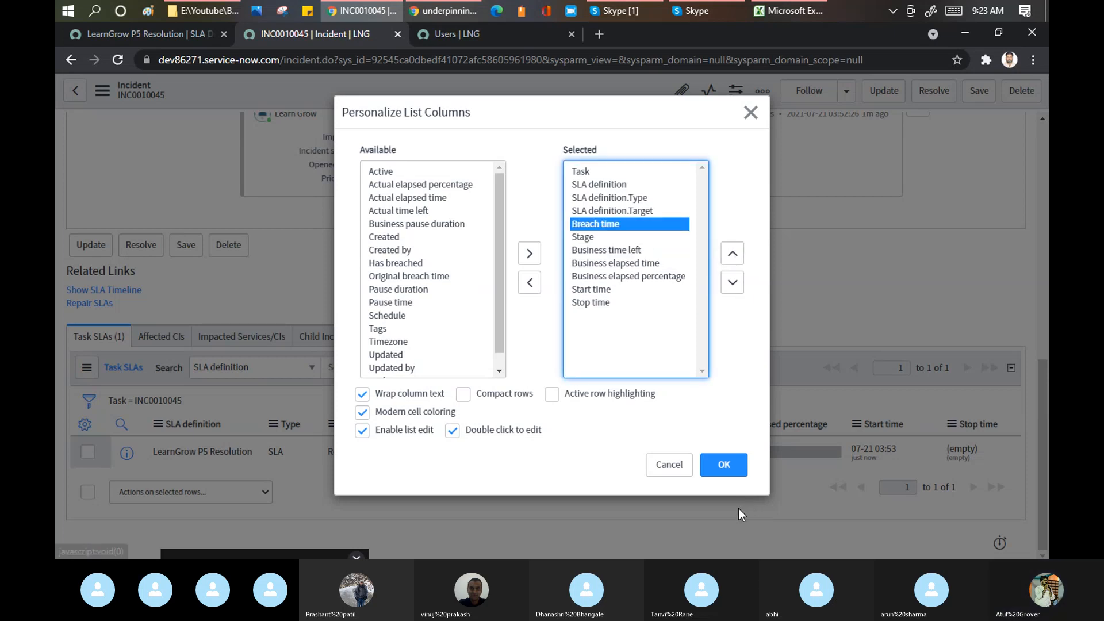
click(723, 467)
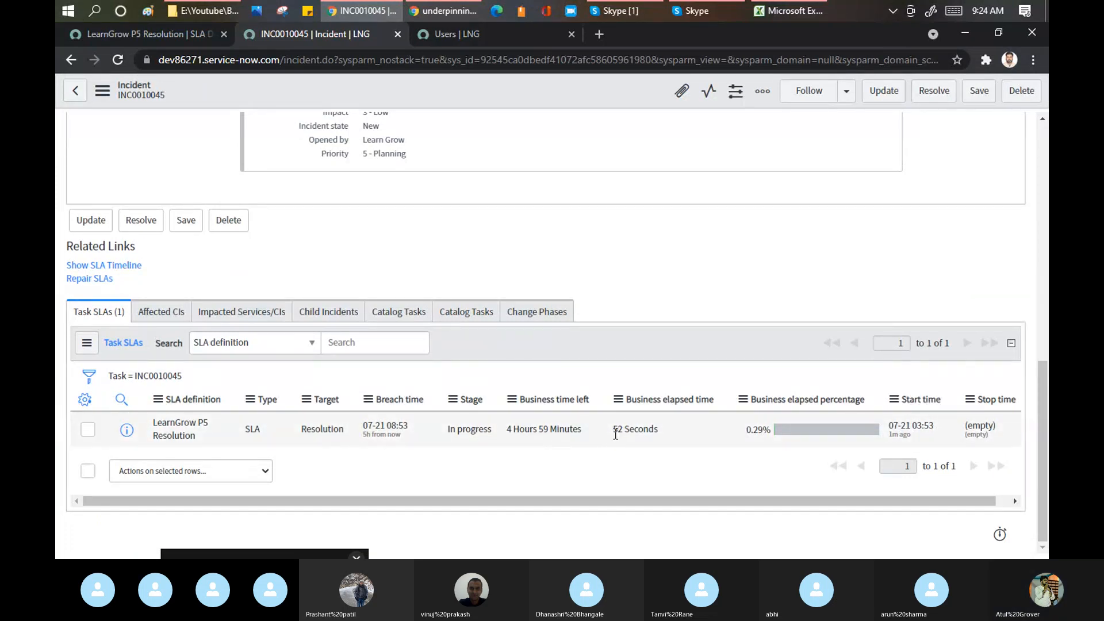
drag(422, 425, 359, 436)
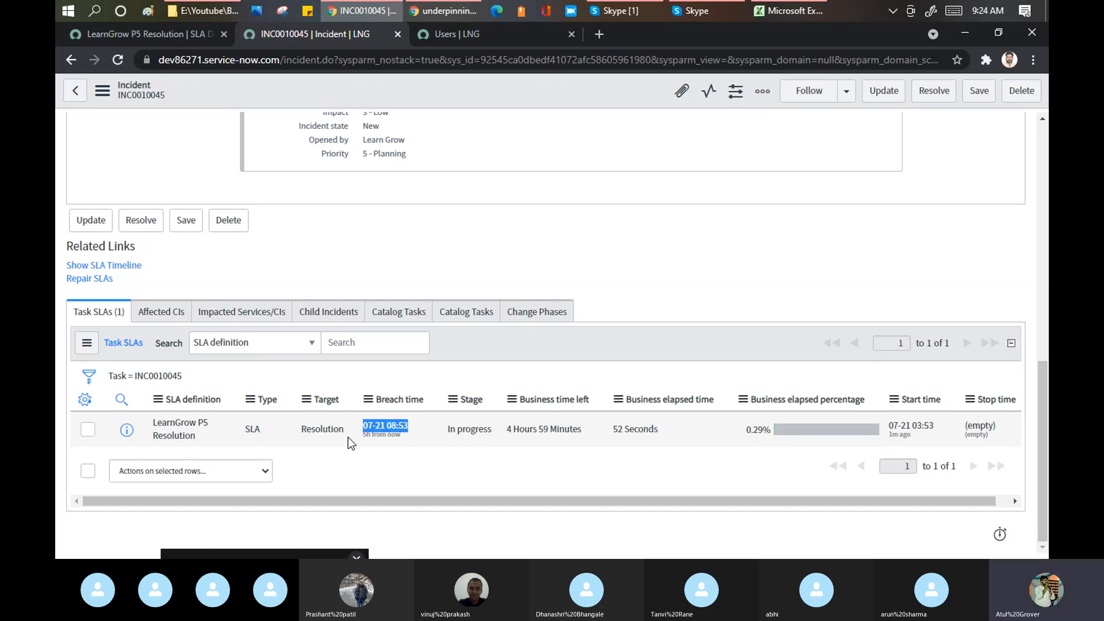
scroll(582, 325, up, 10)
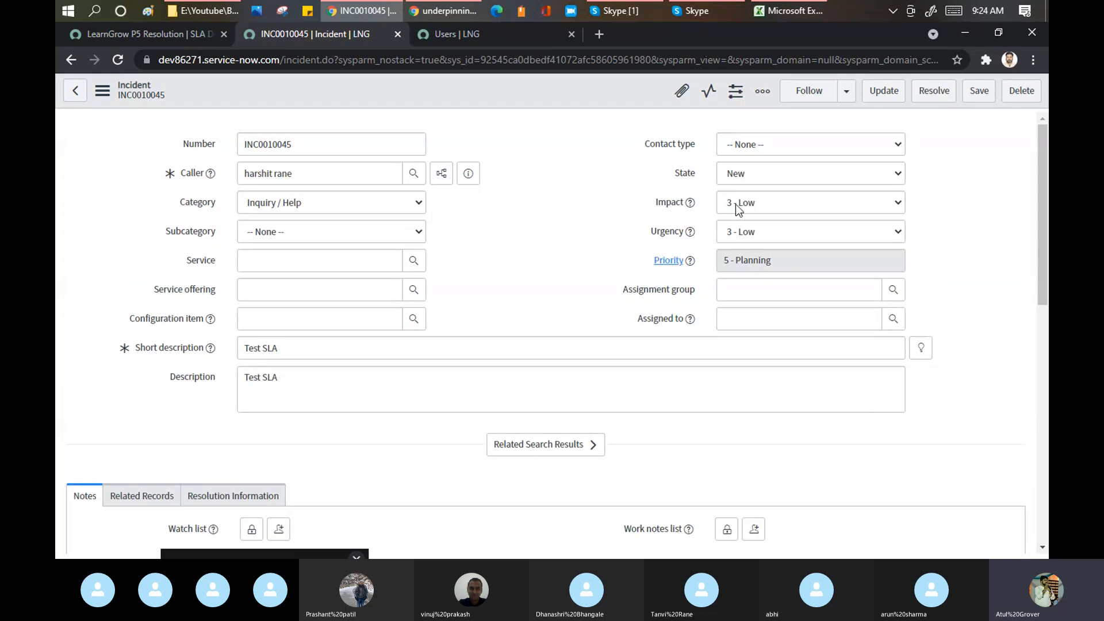
- Set INC0010045's State to In Progress, save it, and check its task SLA
click(770, 175)
click(752, 204)
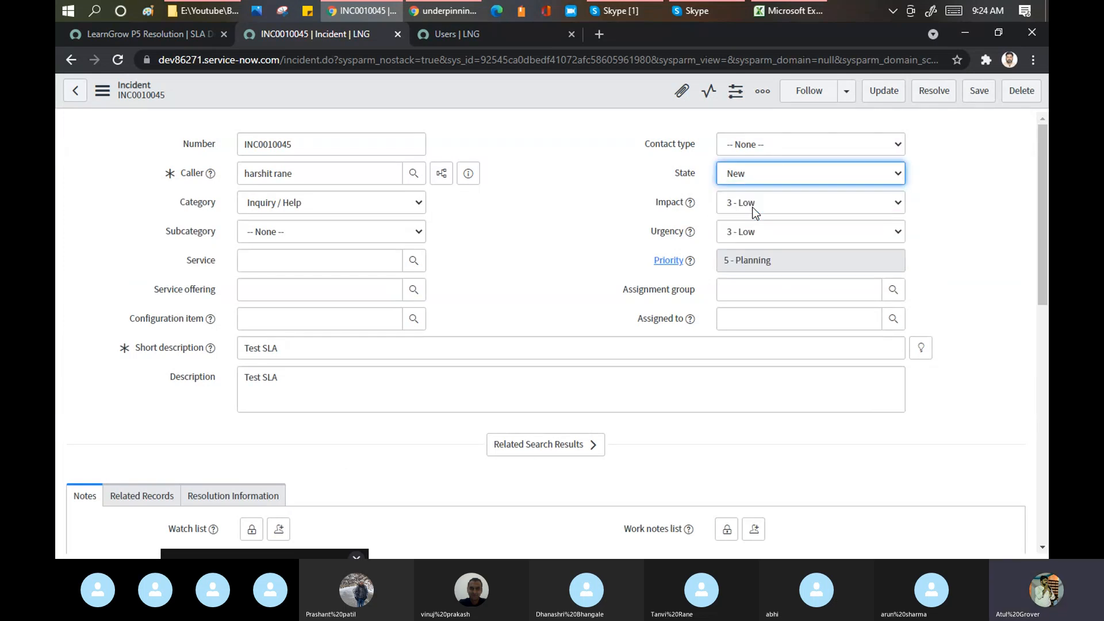
right_click(553, 86)
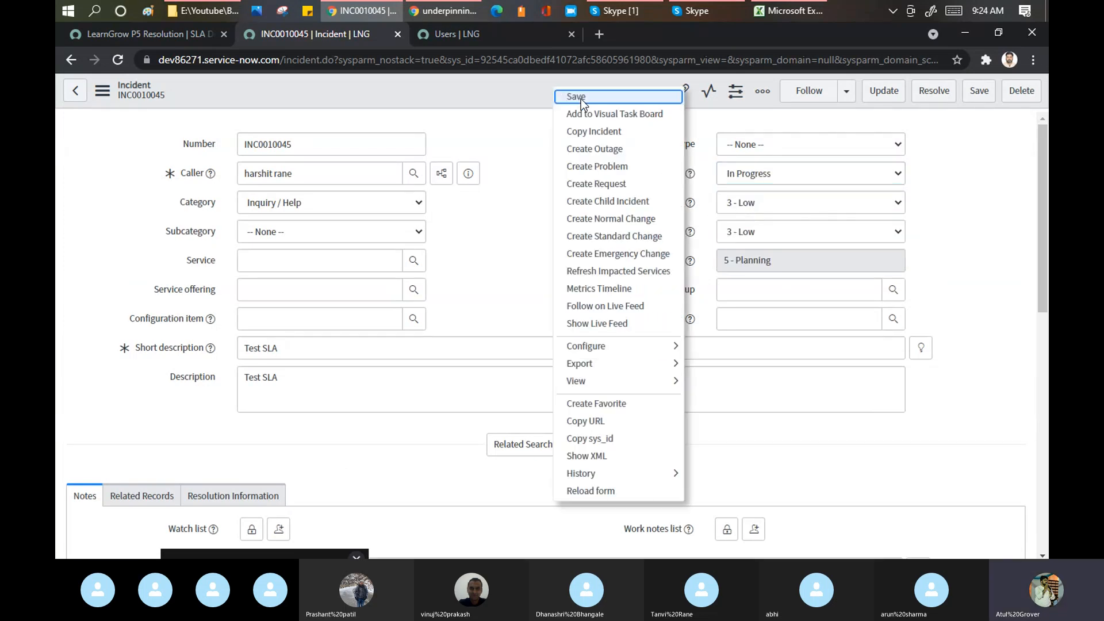
click(574, 96)
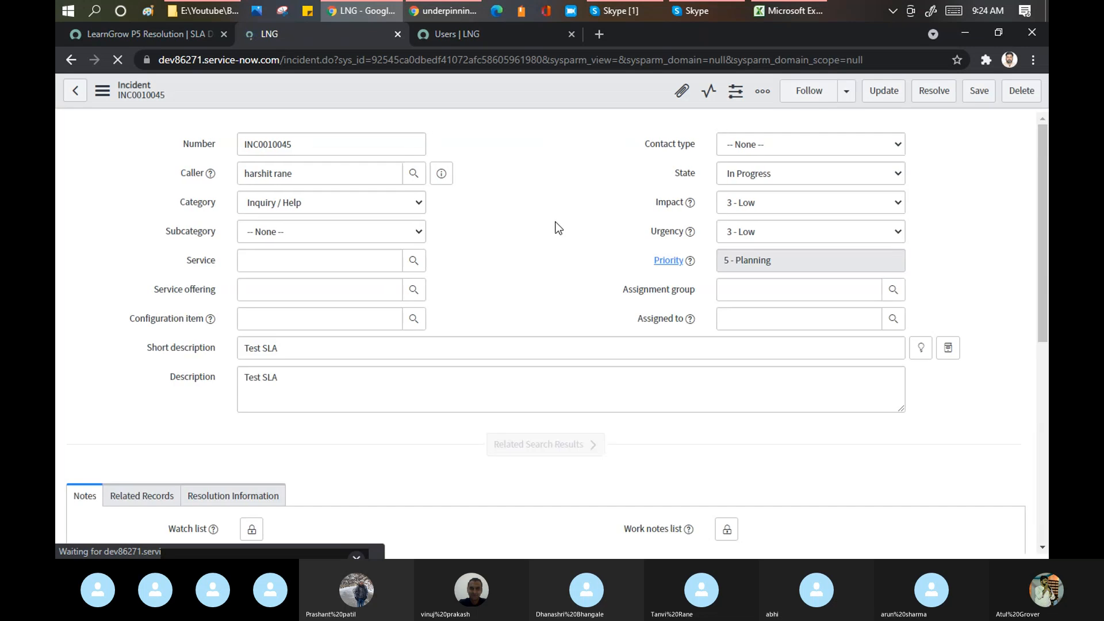
scroll(556, 223, down, 10)
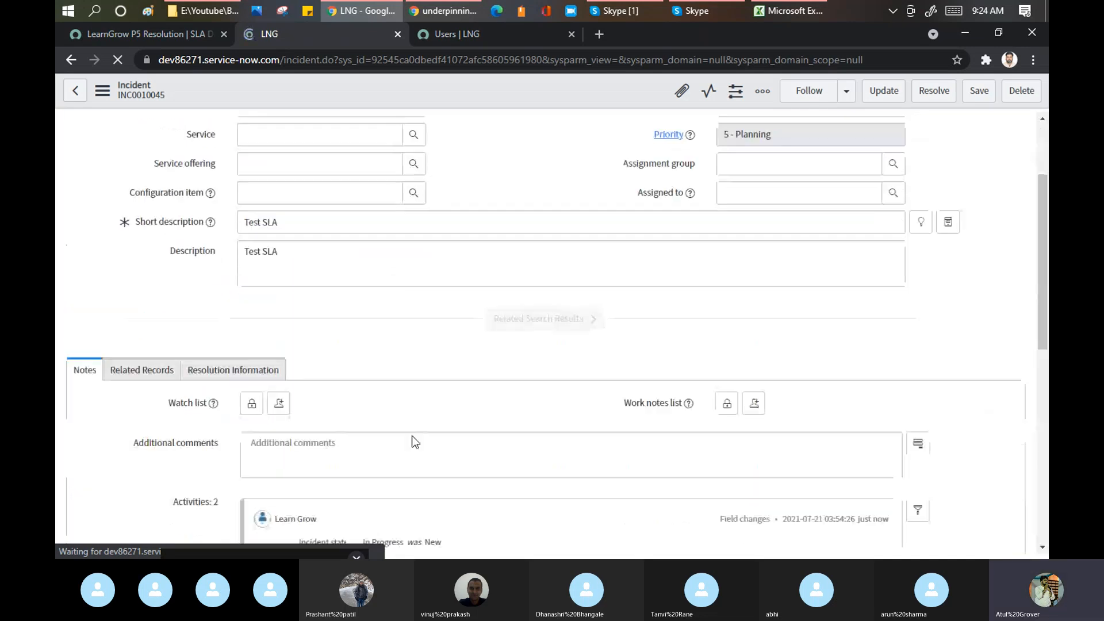
scroll(411, 439, down, 10)
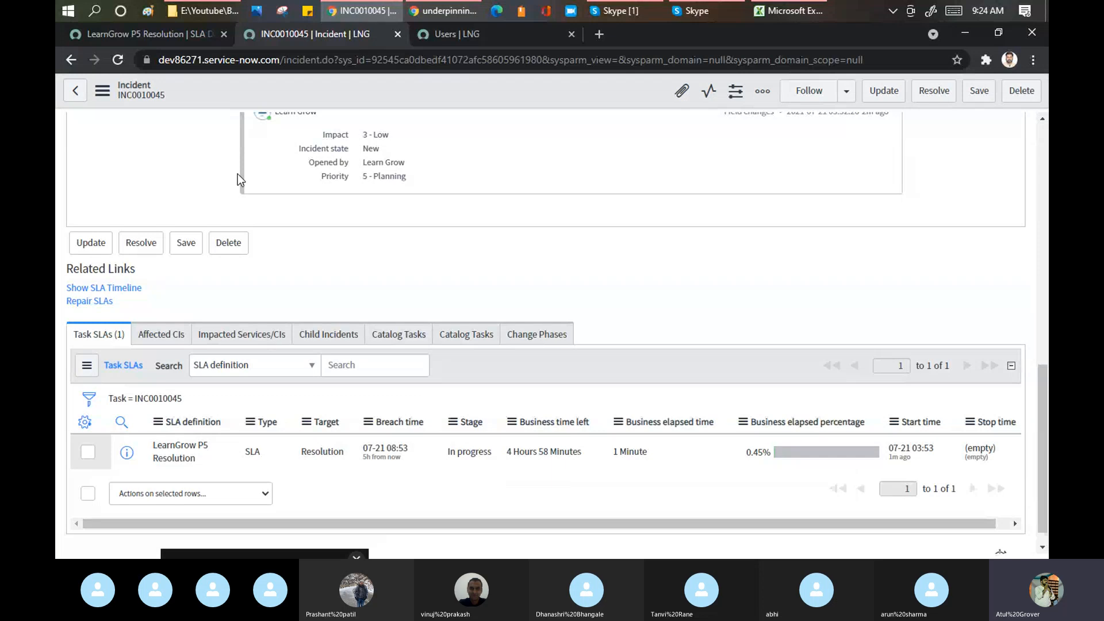
click(153, 36)
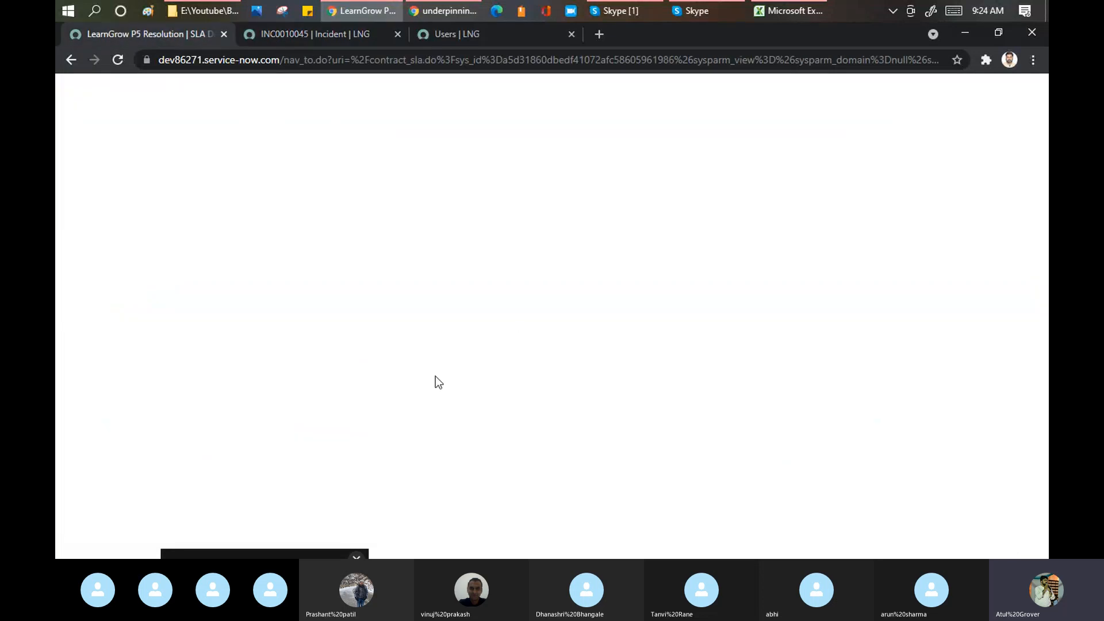
- Add the pause condition Incident state is In Progress to LearnGrow P5 Resolution
scroll(419, 357, down, 5)
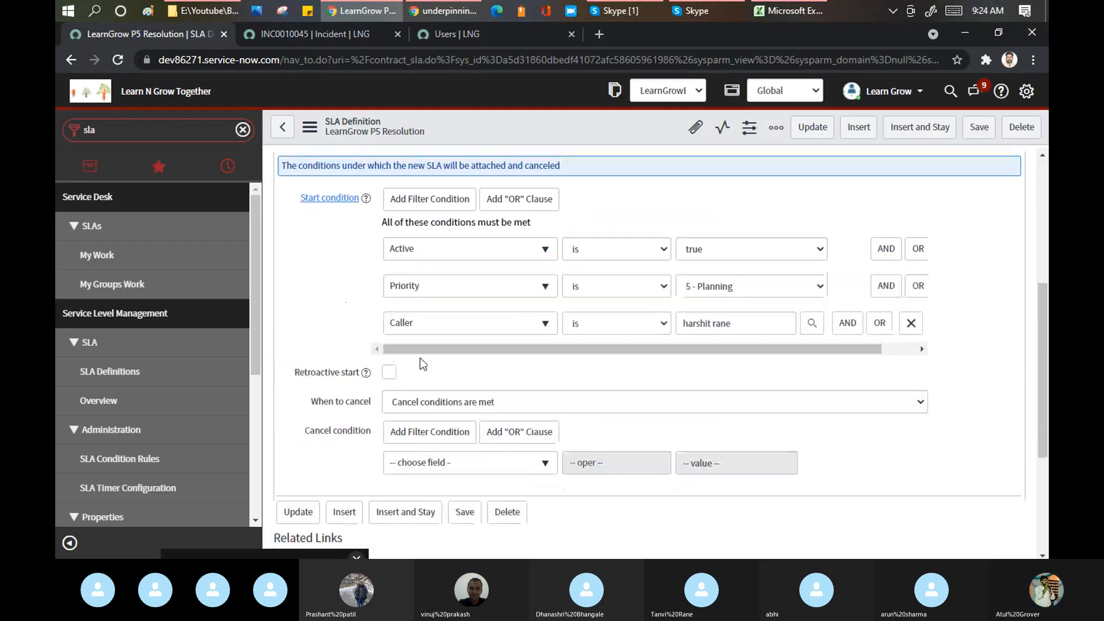
scroll(402, 224, up, 4)
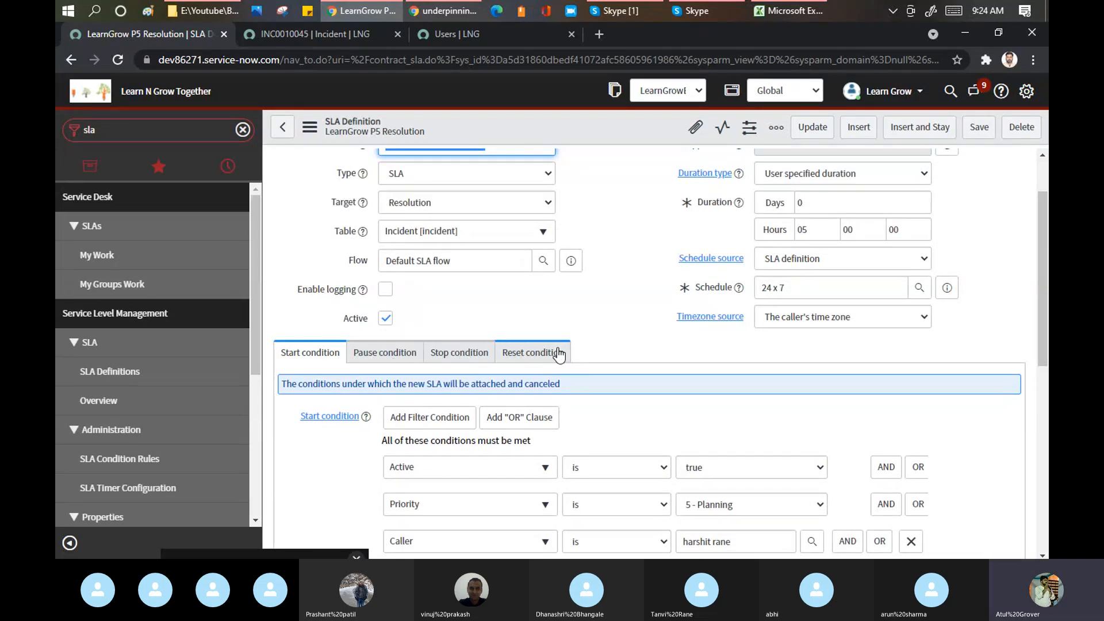
click(406, 357)
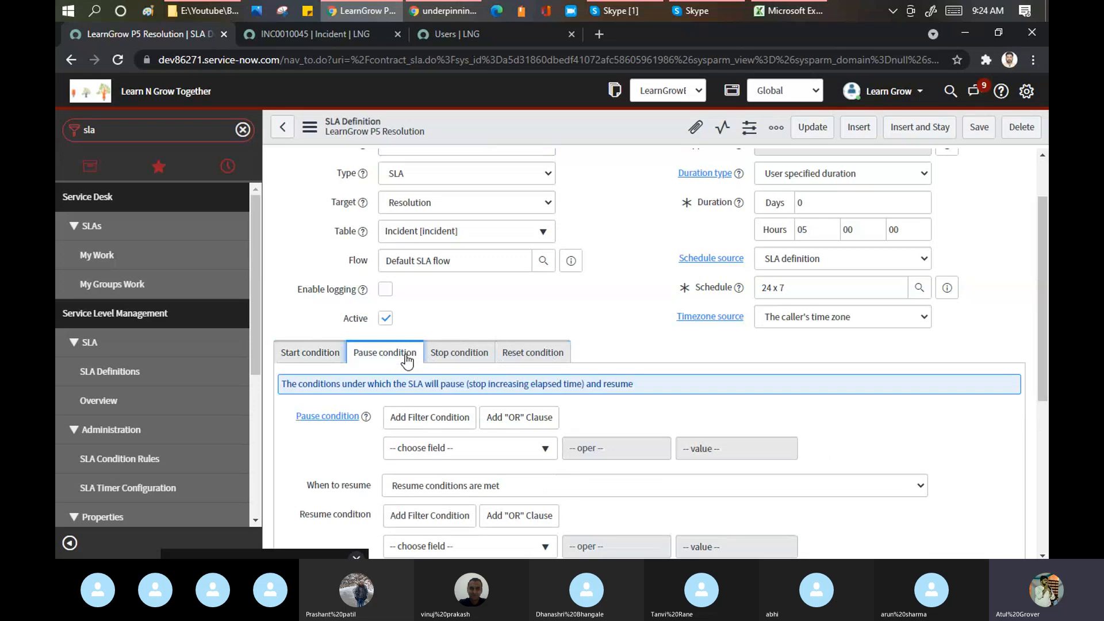
scroll(426, 359, down, 3)
click(460, 303)
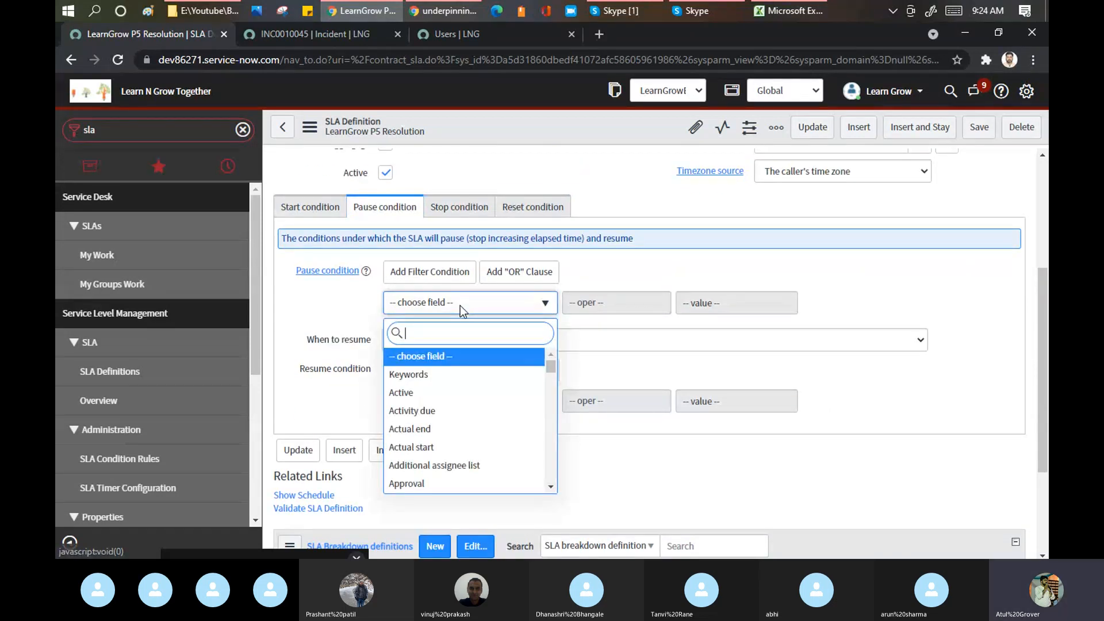
text(sa)
key(BackSpace)
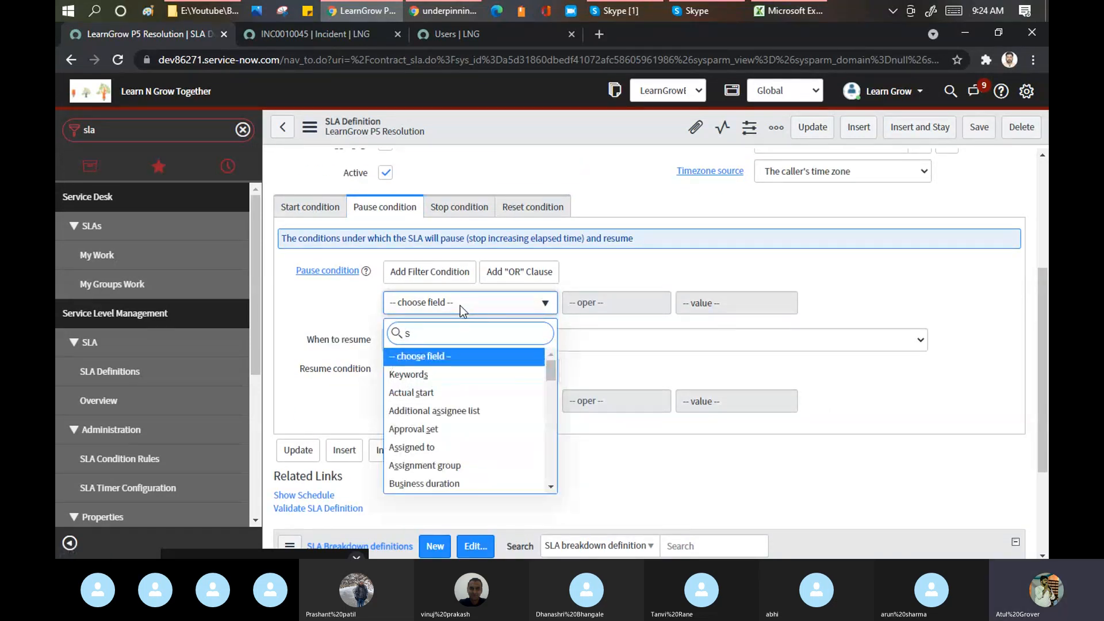
text(tate)
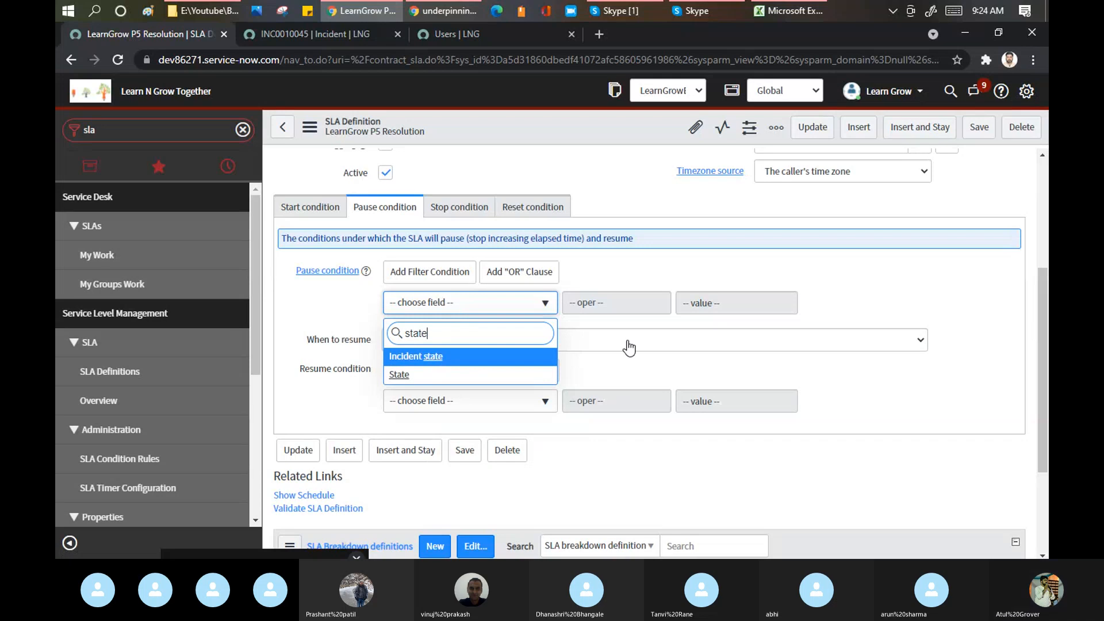
key(Return)
click(738, 301)
click(731, 348)
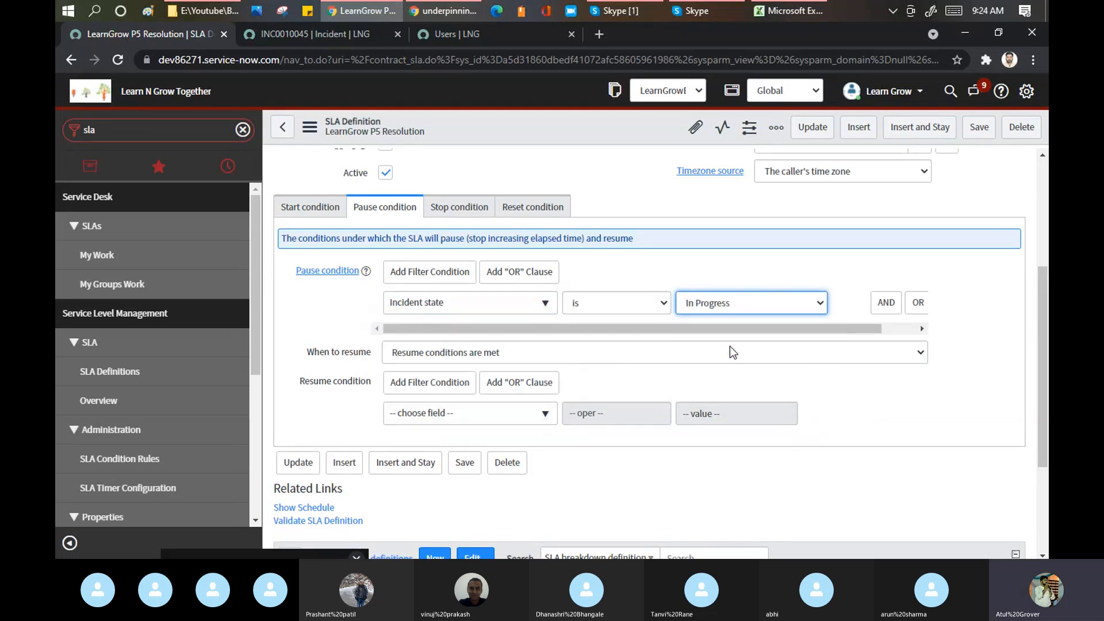
- Save the SLA definition and return to incident INC0010045
right_click(521, 127)
click(544, 132)
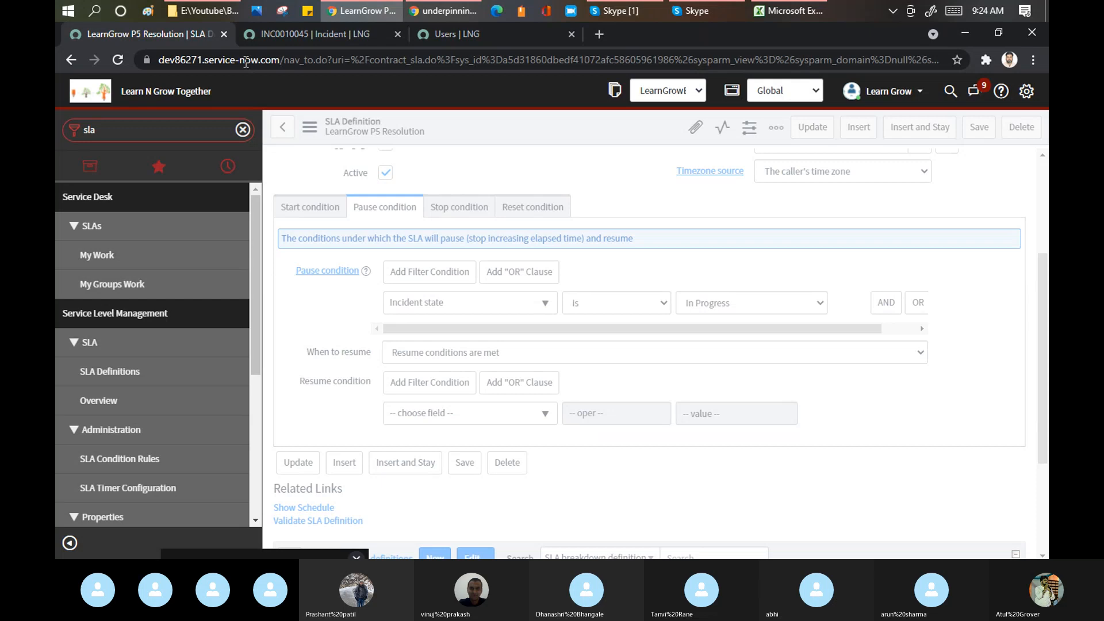
click(317, 32)
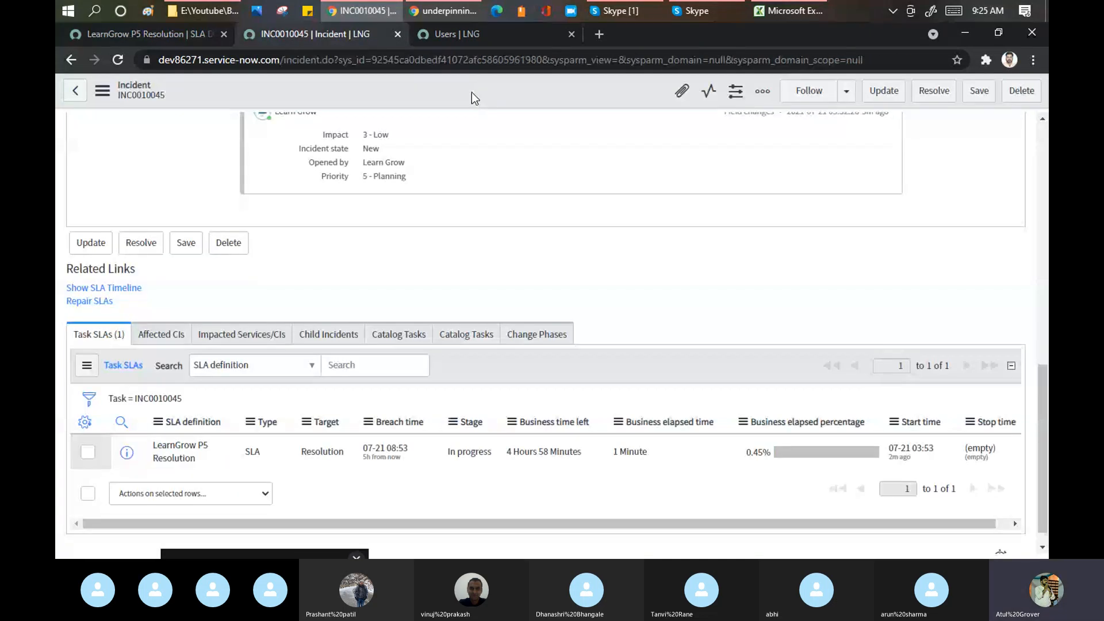
- Set incident INC0010045's State back to New and save it
right_click(471, 92)
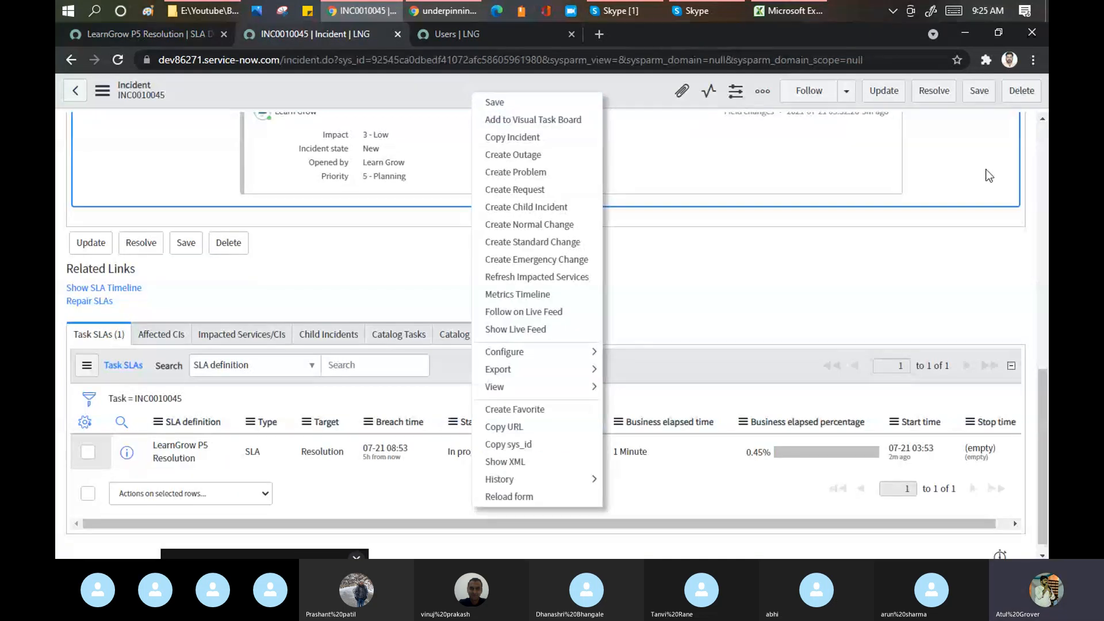
click(1040, 135)
click(820, 171)
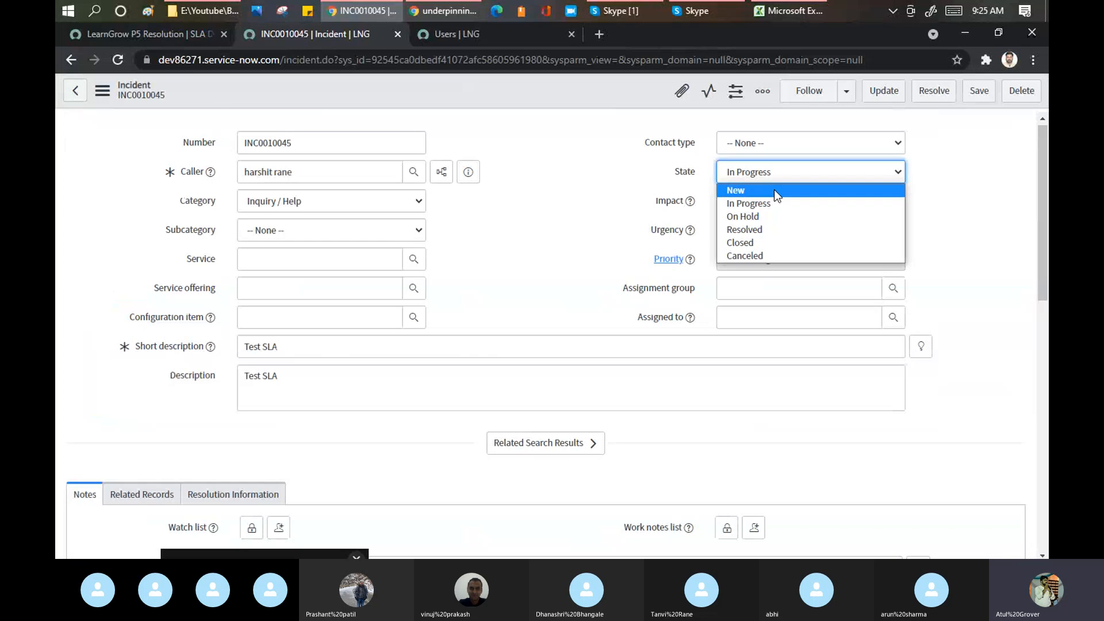
click(741, 191)
right_click(531, 89)
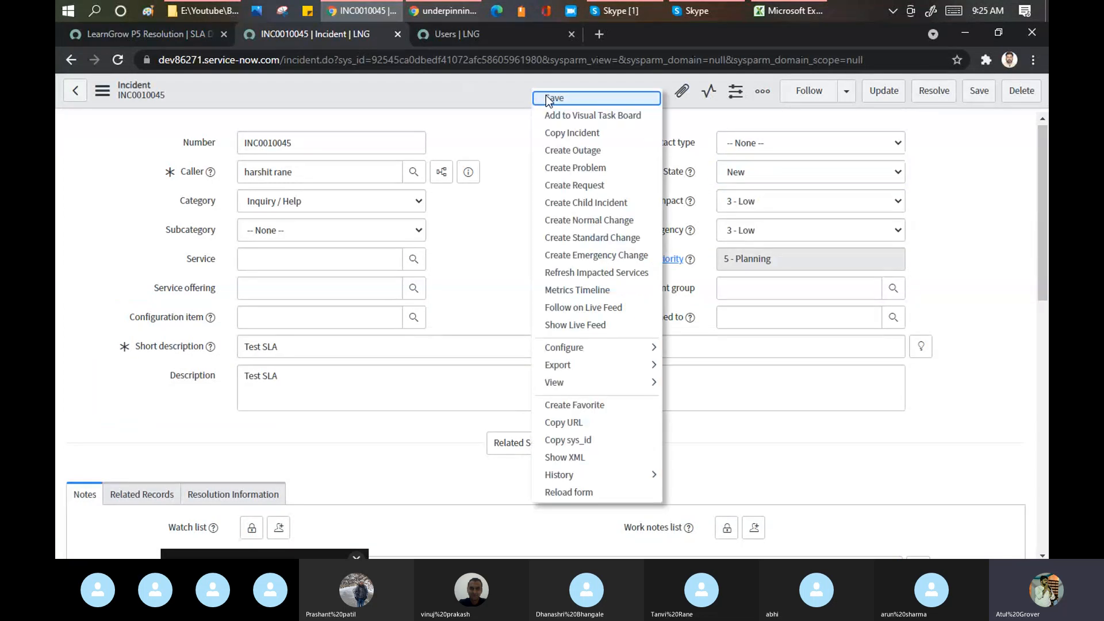
click(549, 99)
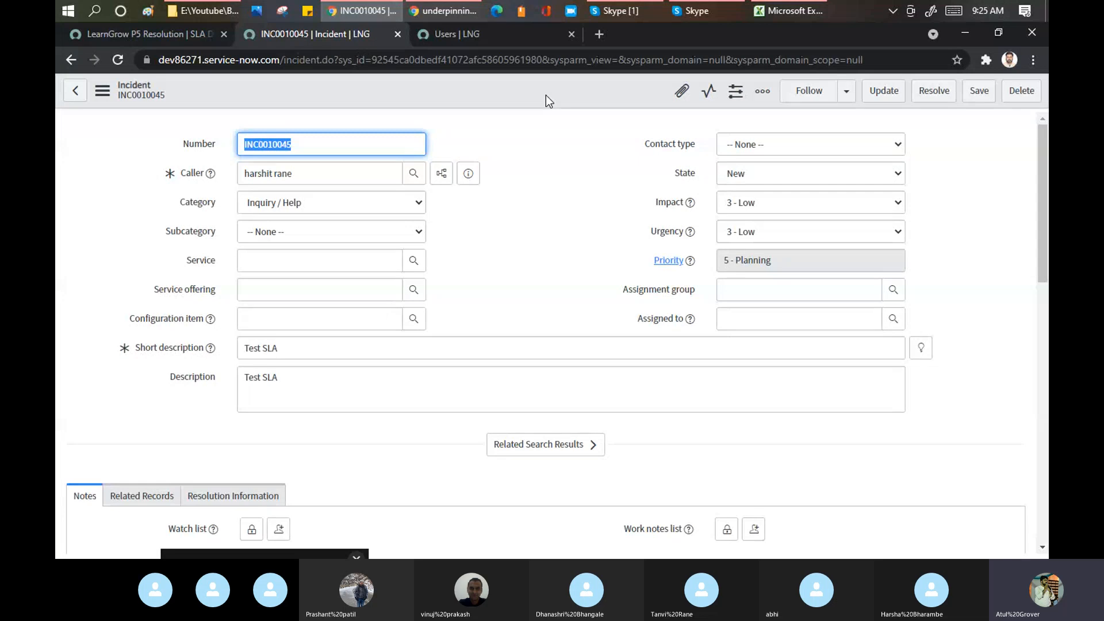
- Note the SLA stage In progress, then save the incident with State In Progress
scroll(550, 170, down, 20)
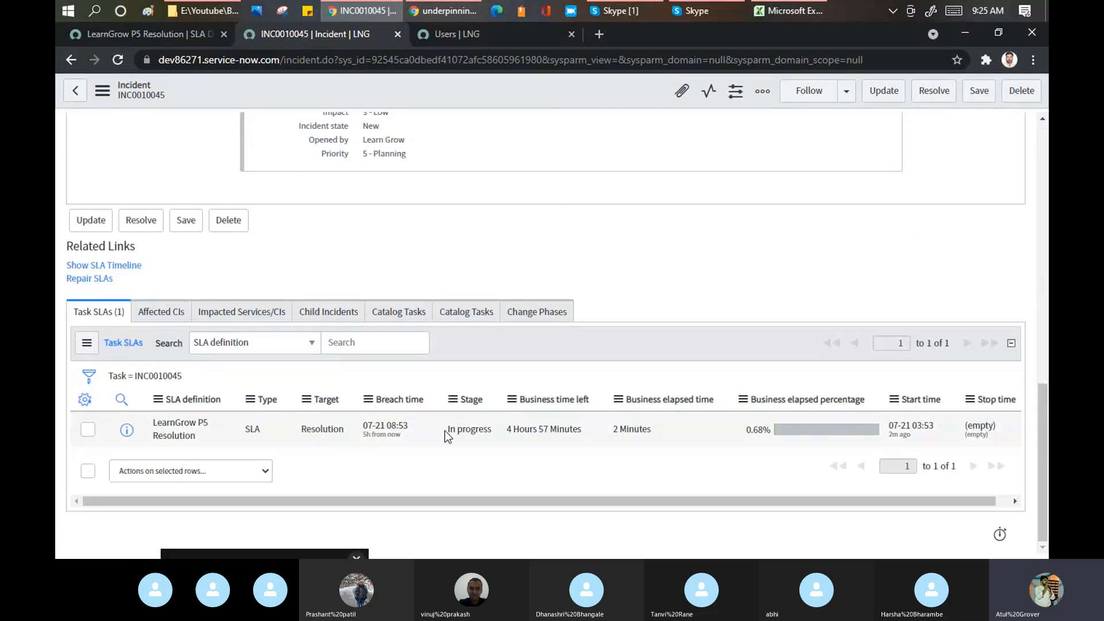
drag(447, 430, 489, 433)
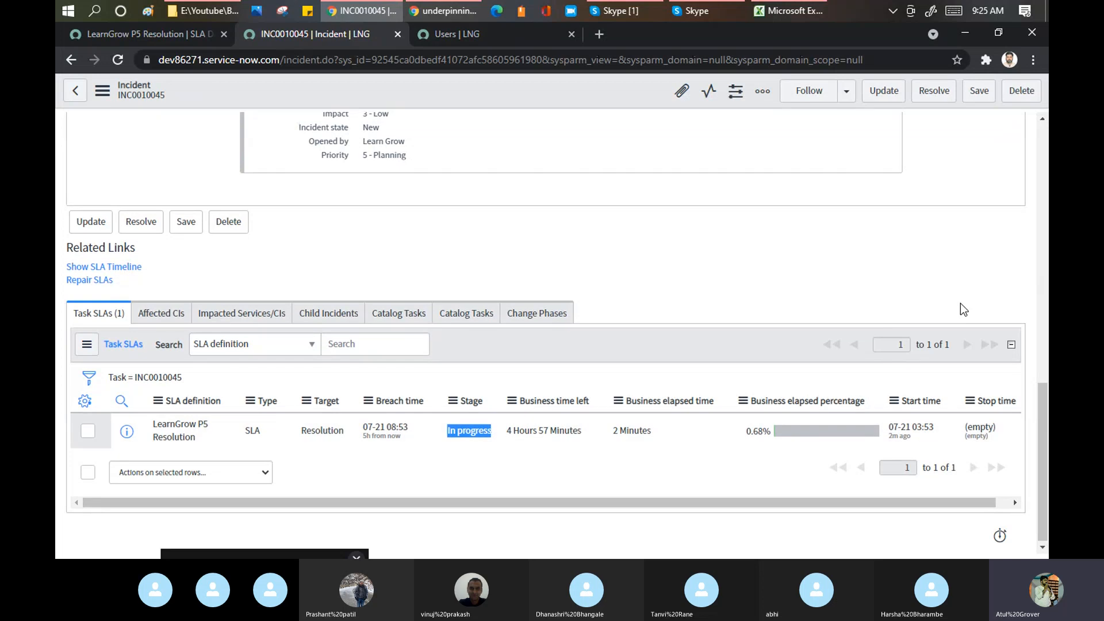
scroll(960, 303, up, 12)
click(812, 173)
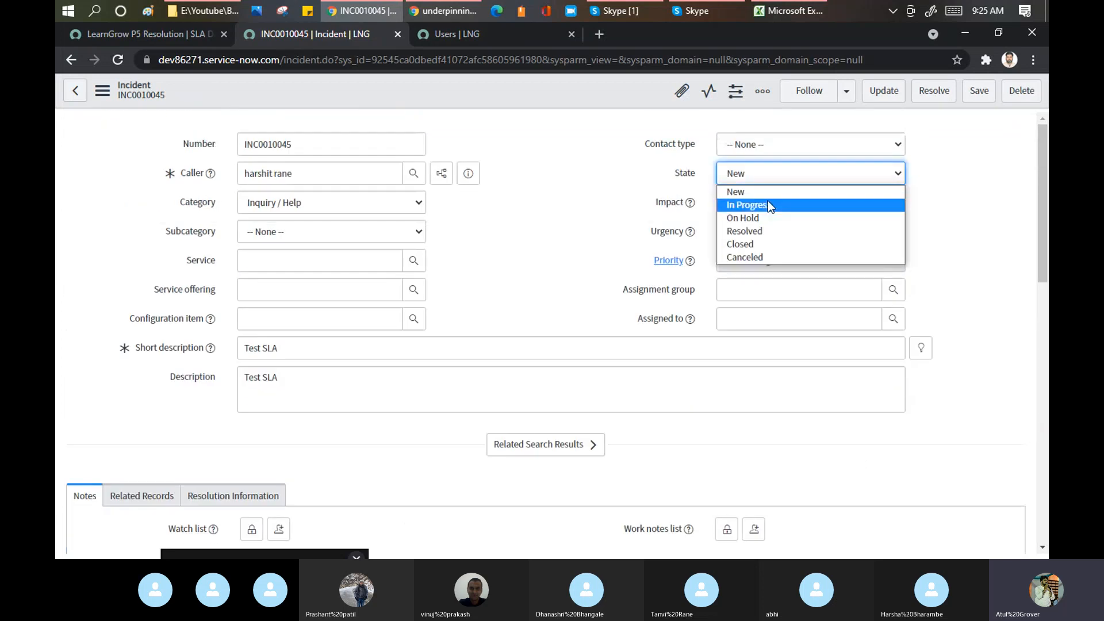
click(767, 201)
right_click(564, 89)
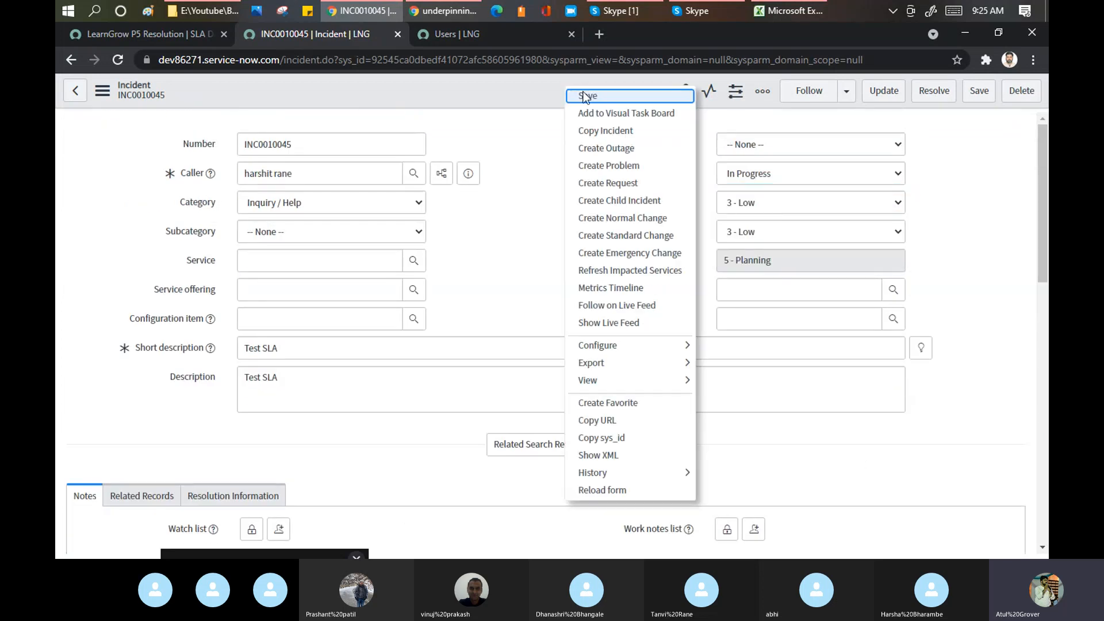
click(585, 92)
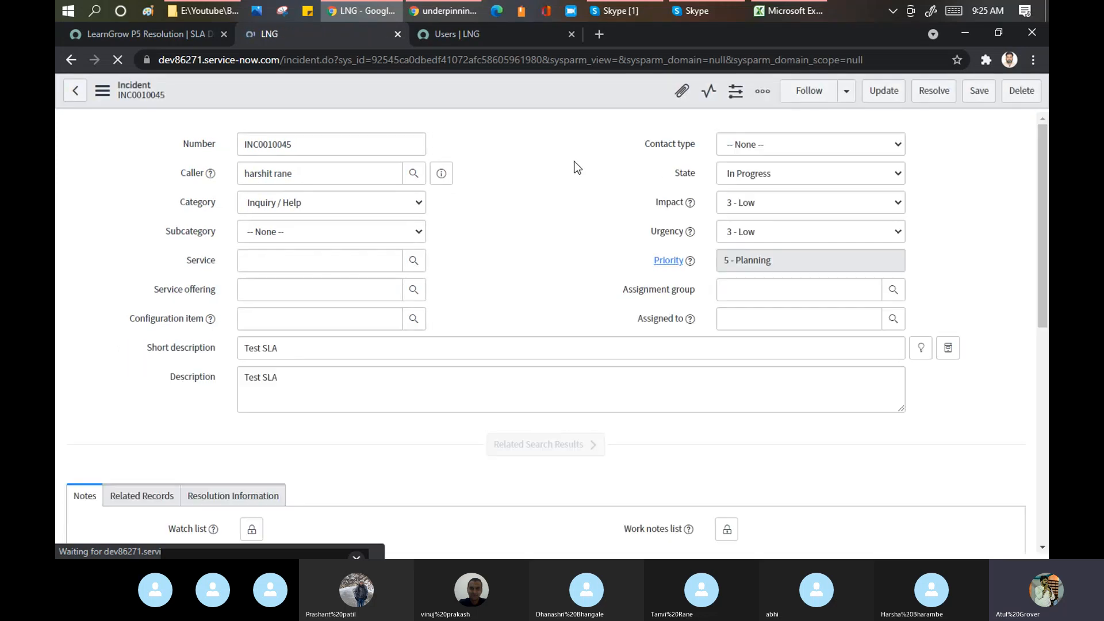
- Confirm the P5 task SLA now reads Paused with breach time 08:53
scroll(578, 167, down, 15)
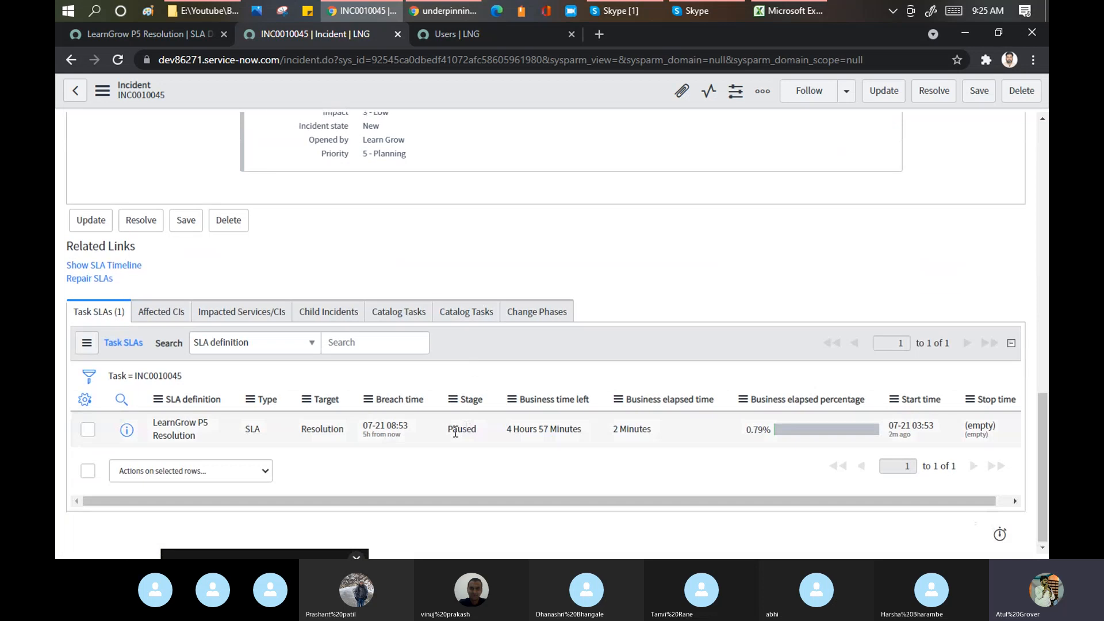
click(469, 428)
double_click(468, 429)
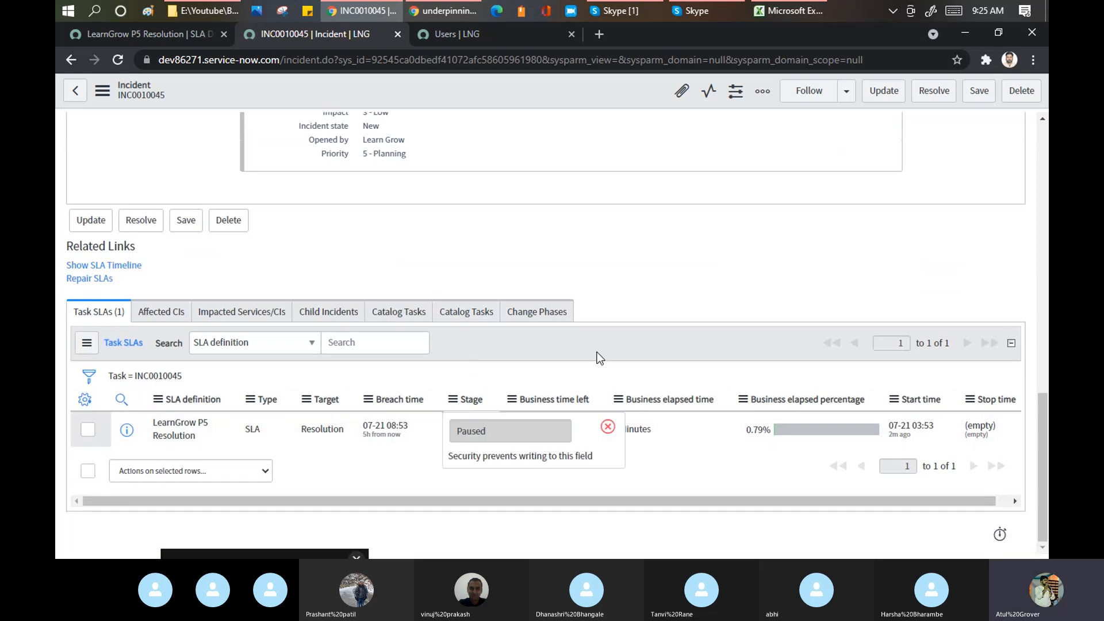
click(607, 430)
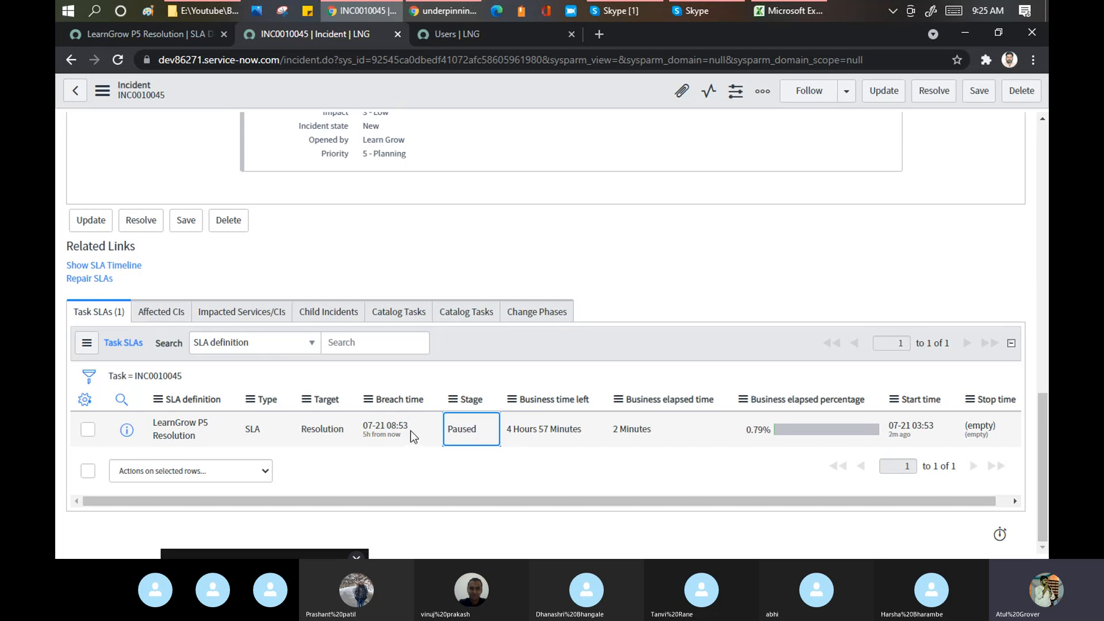
drag(410, 428, 386, 420)
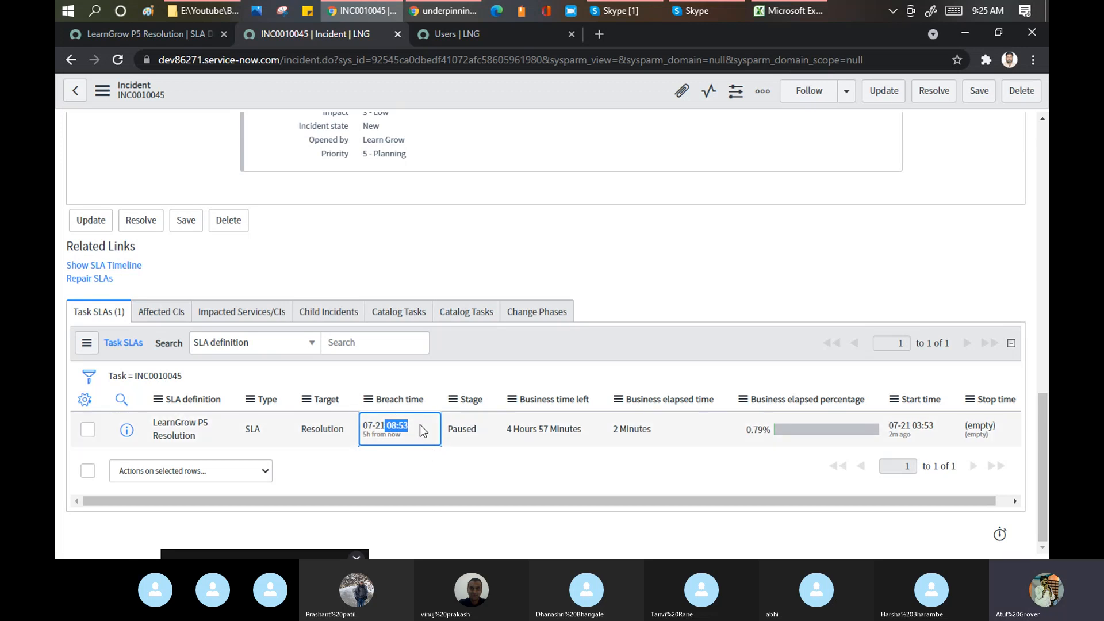
click(185, 35)
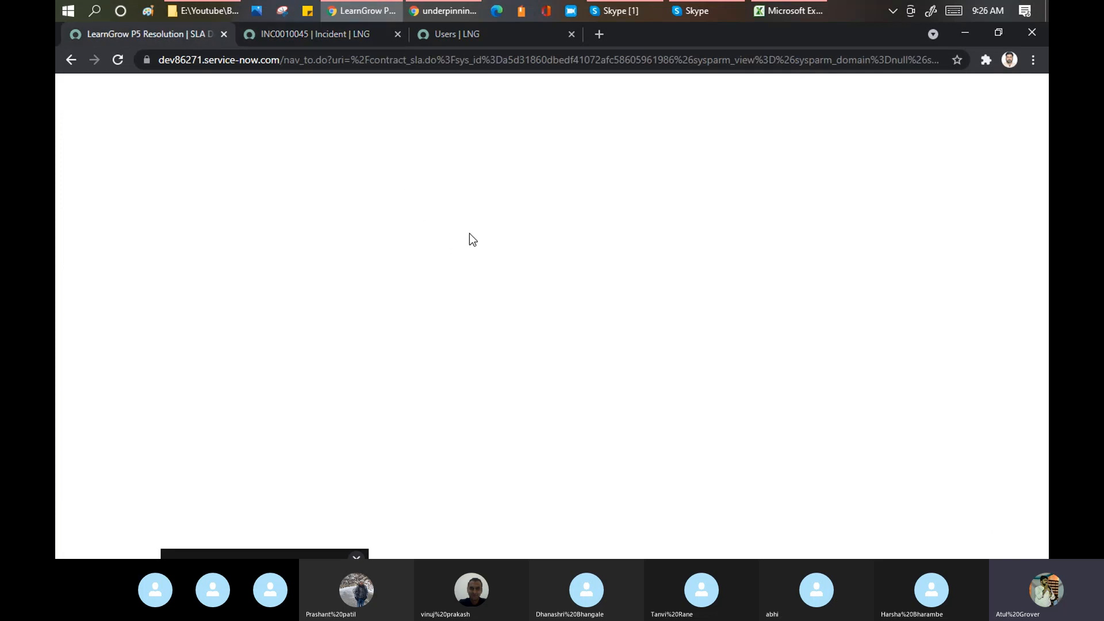
- Add the stop condition Incident state is Closed
scroll(488, 259, down, 3)
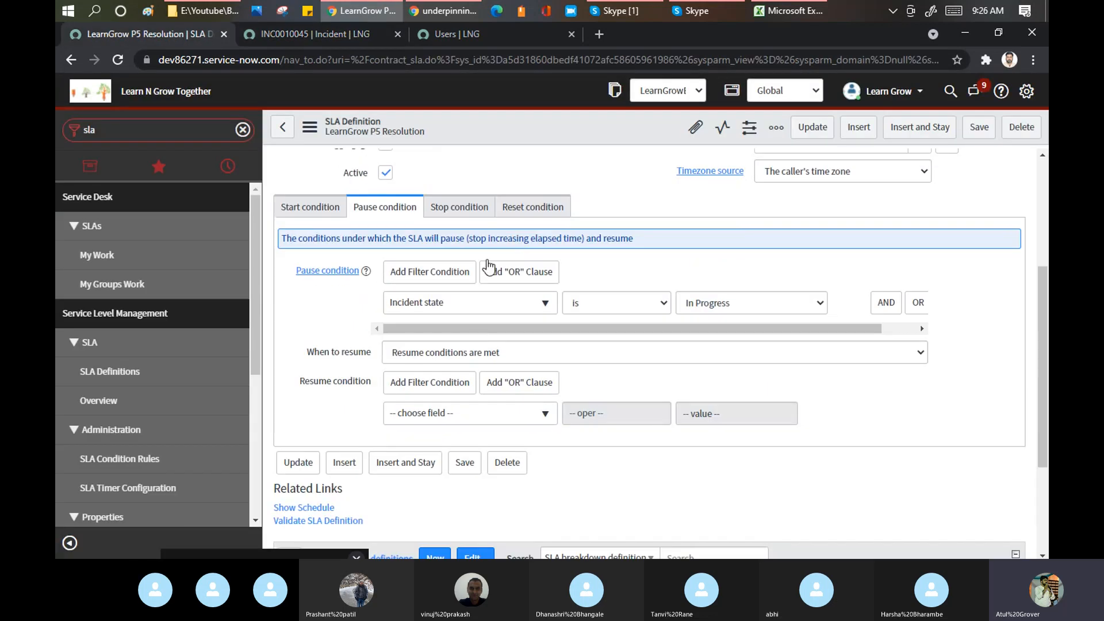
click(470, 212)
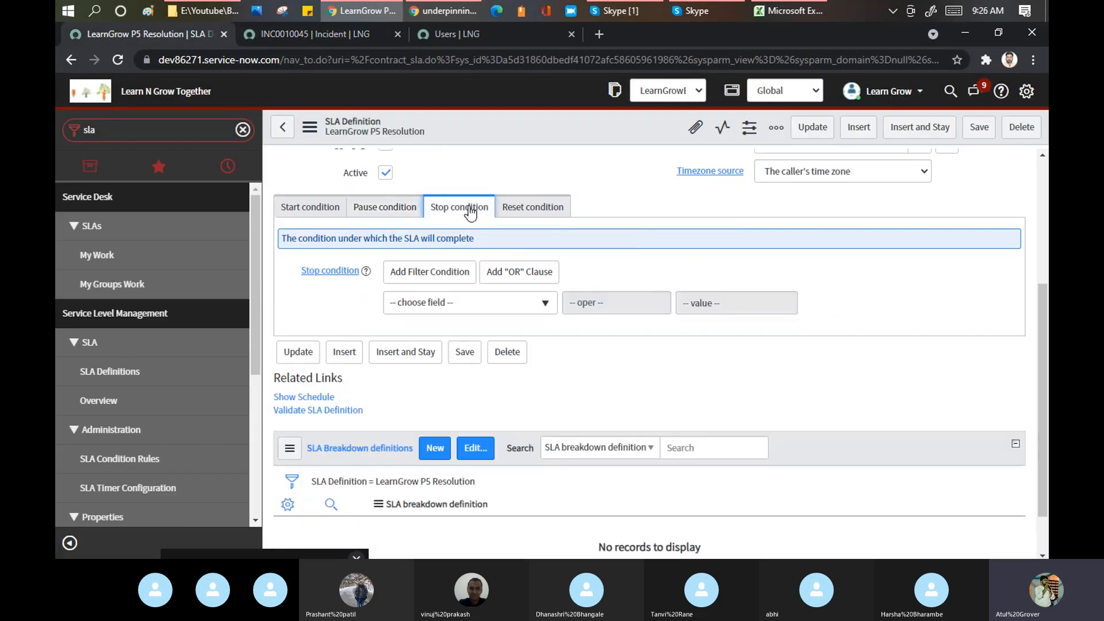
click(497, 305)
text(stat)
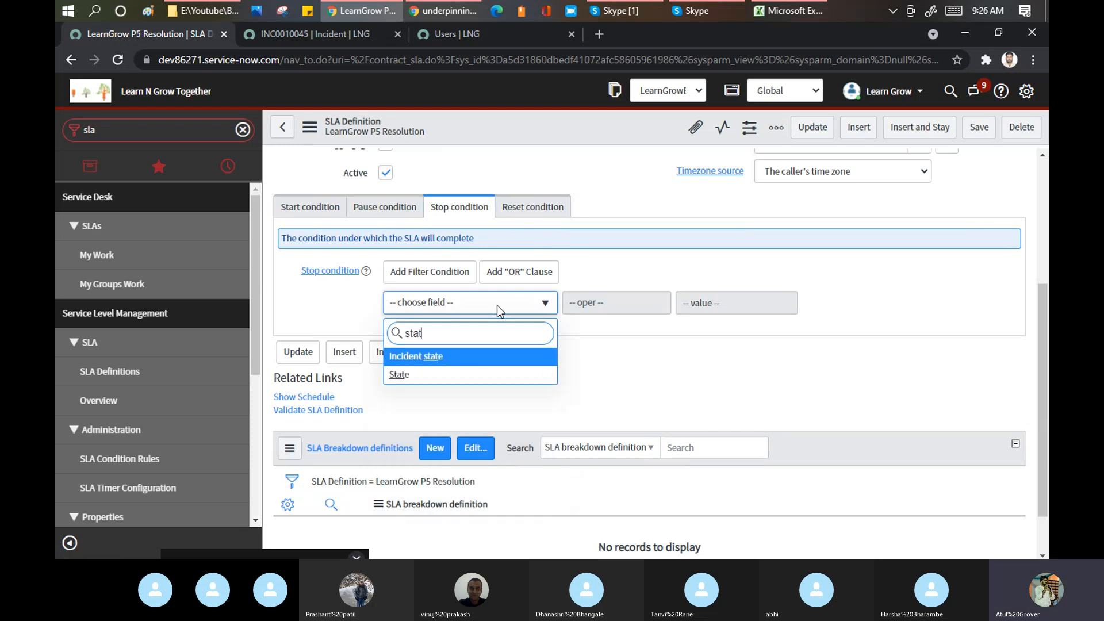
key(Return)
click(726, 303)
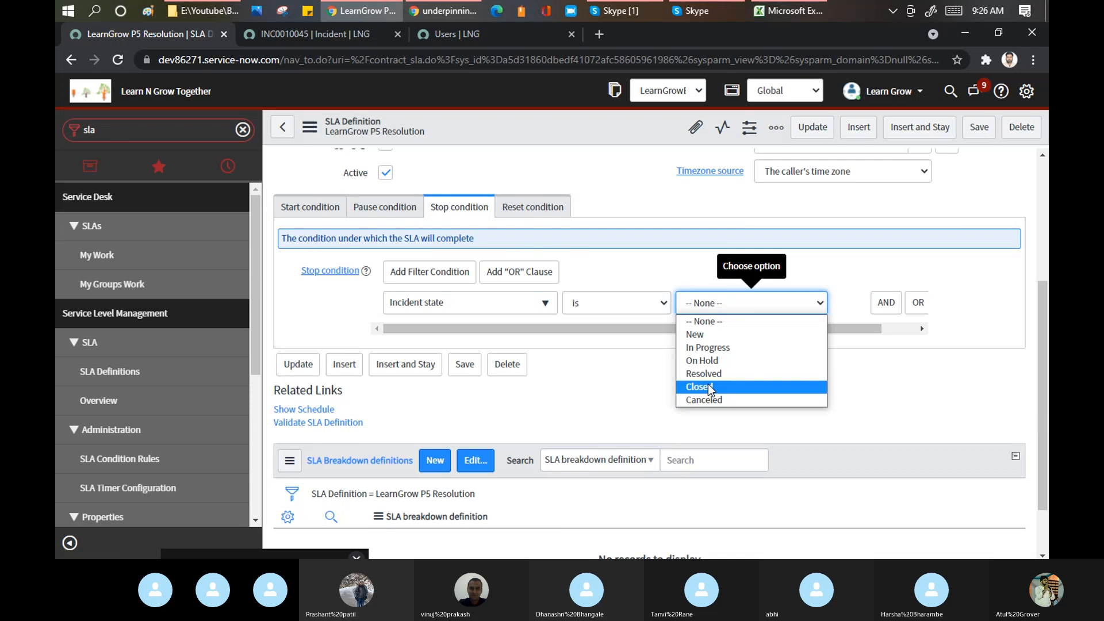
click(708, 384)
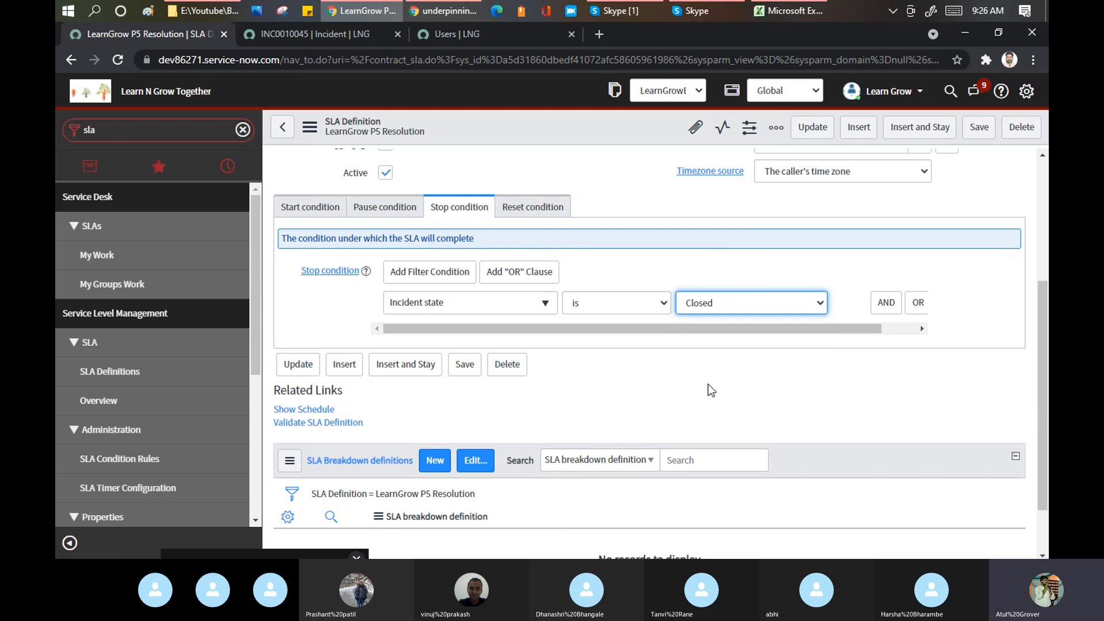
- Save the LearnGrow P5 Resolution definition and review the updated form
right_click(551, 125)
click(569, 131)
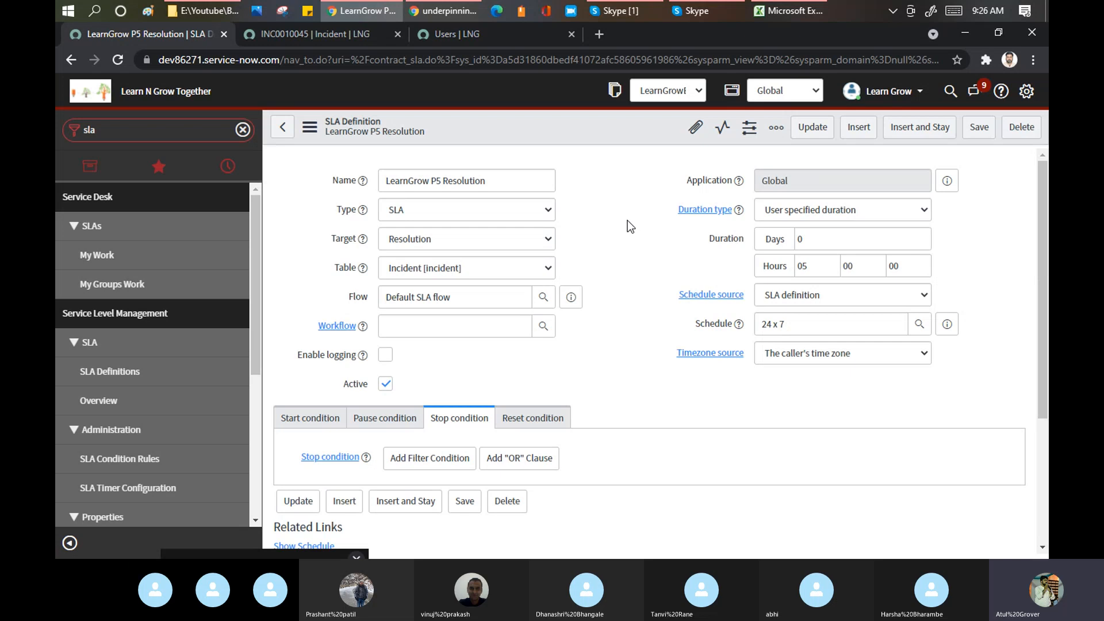
scroll(627, 221, down, 5)
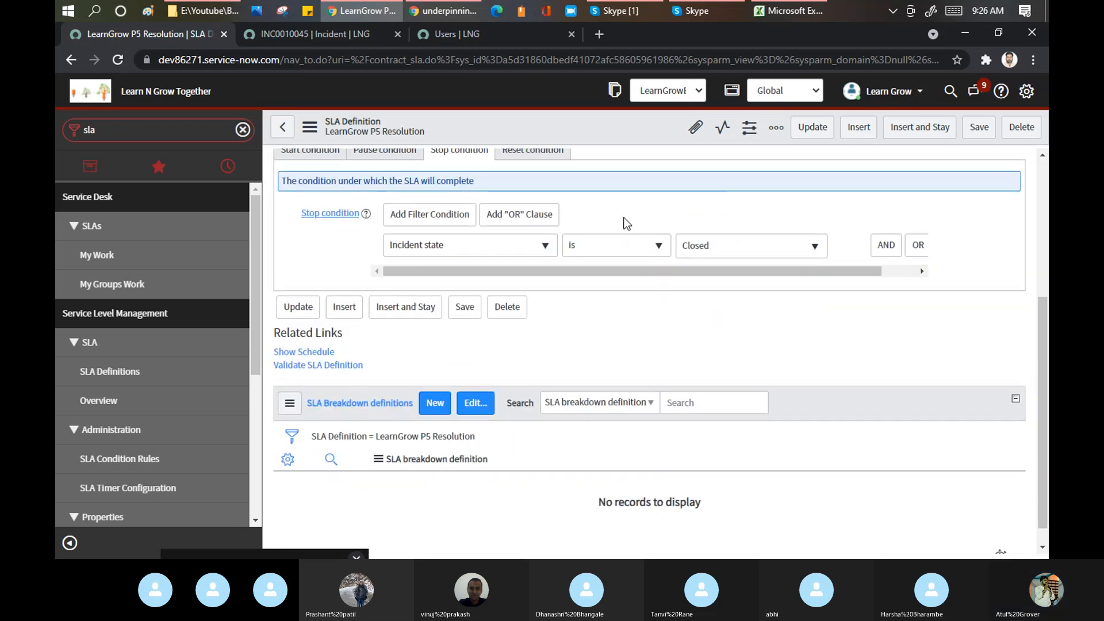
scroll(626, 223, up, 5)
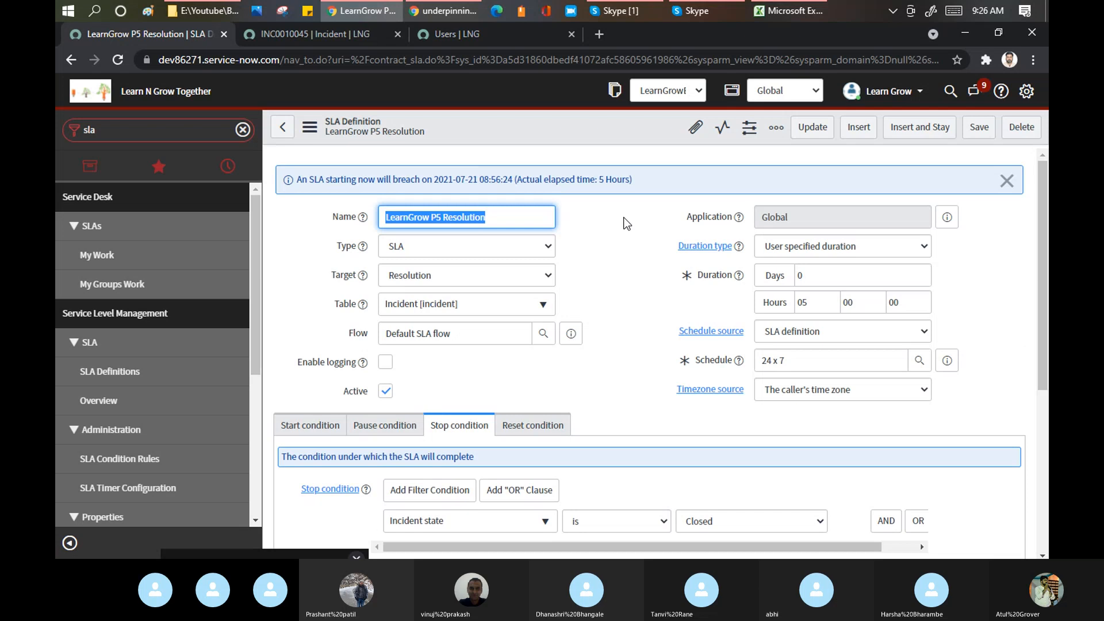
scroll(623, 224, down, 5)
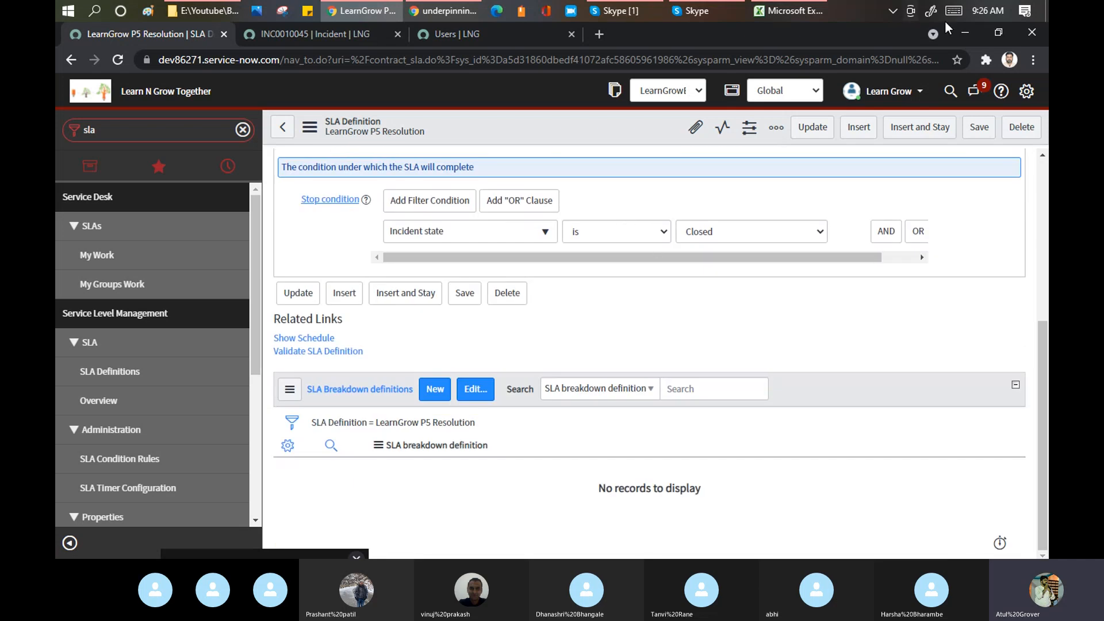
- On incident INC0010045, set State to New and save
click(354, 35)
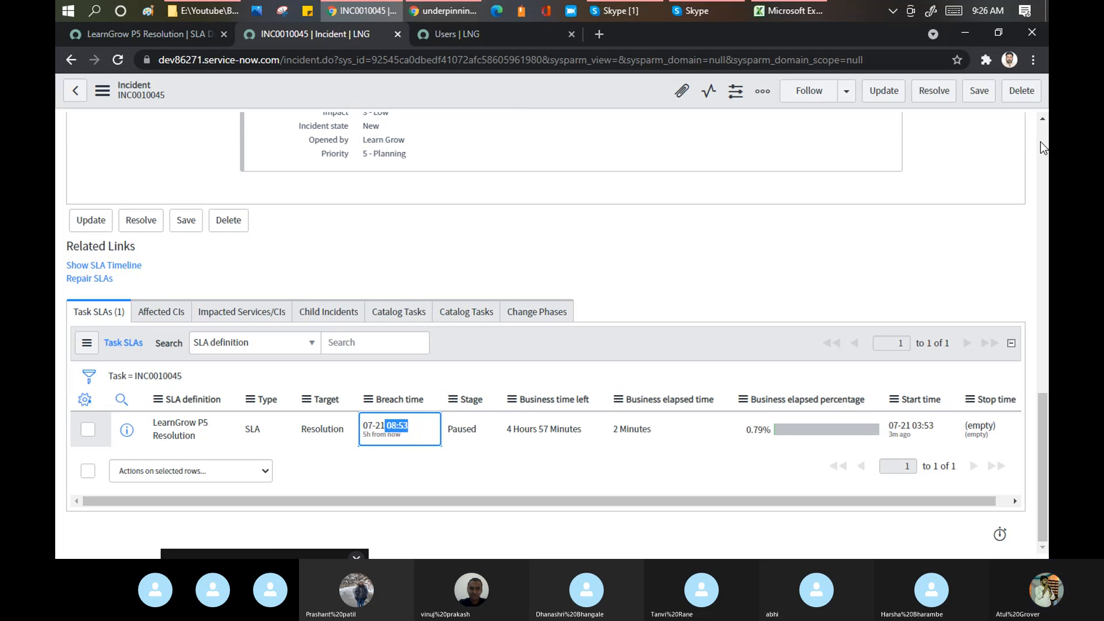
scroll(1040, 141, up, 10)
click(839, 148)
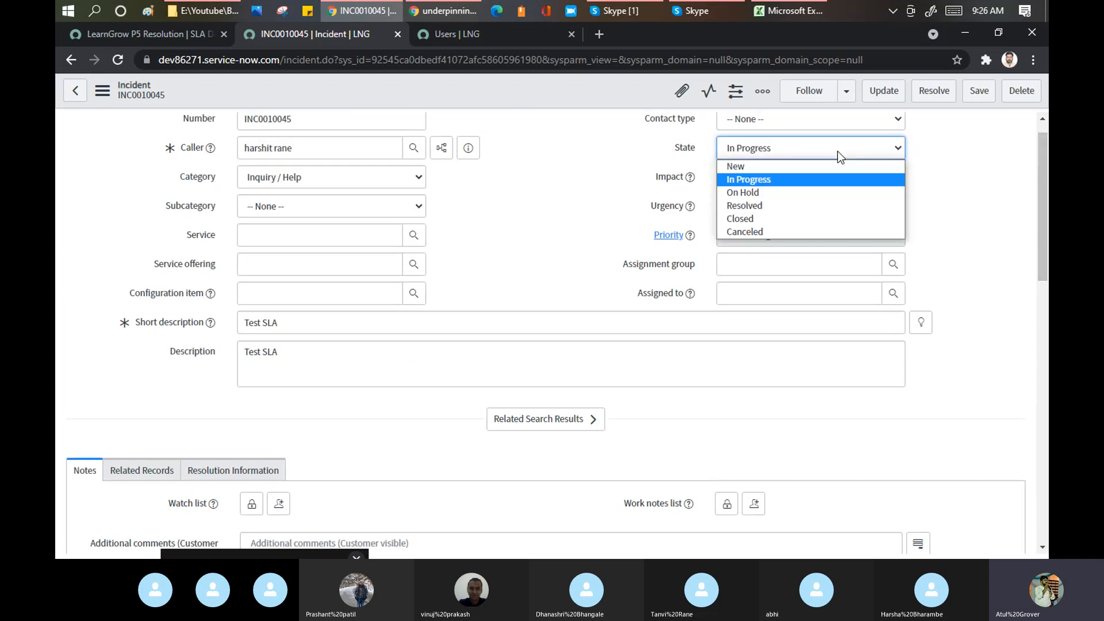
click(778, 167)
right_click(493, 91)
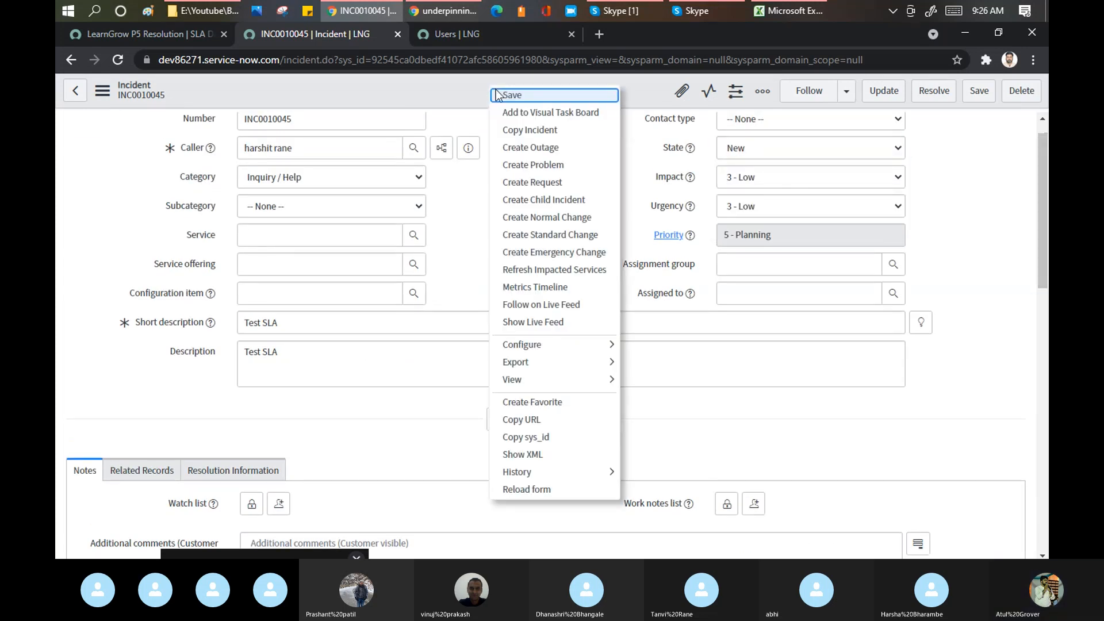
click(497, 94)
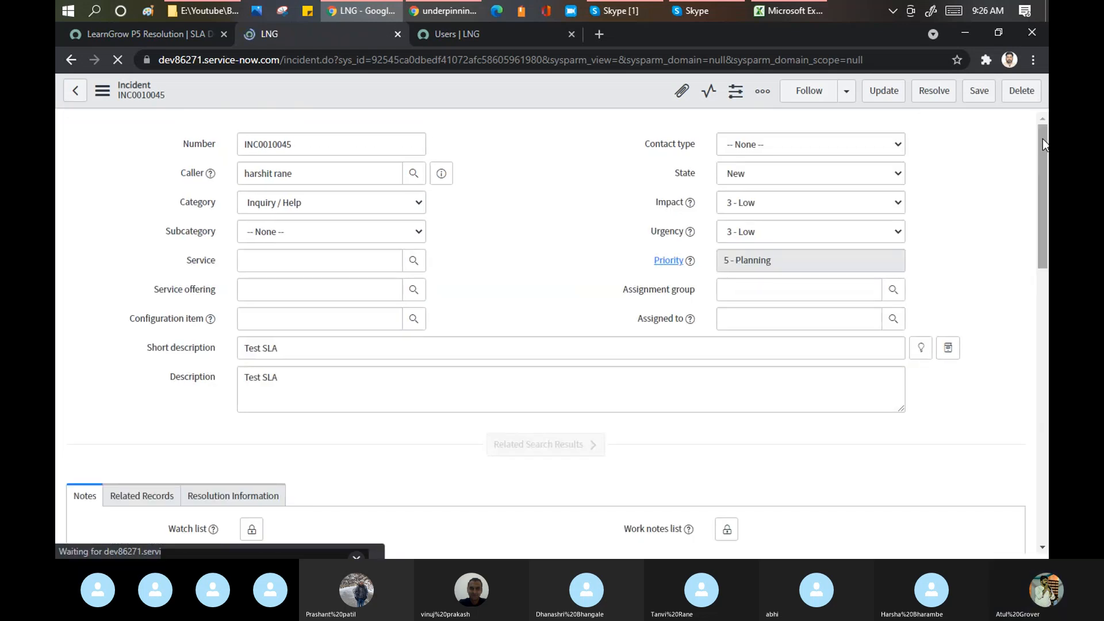
- Refresh the incident's Task SLAs list
drag(1043, 137, 1047, 370)
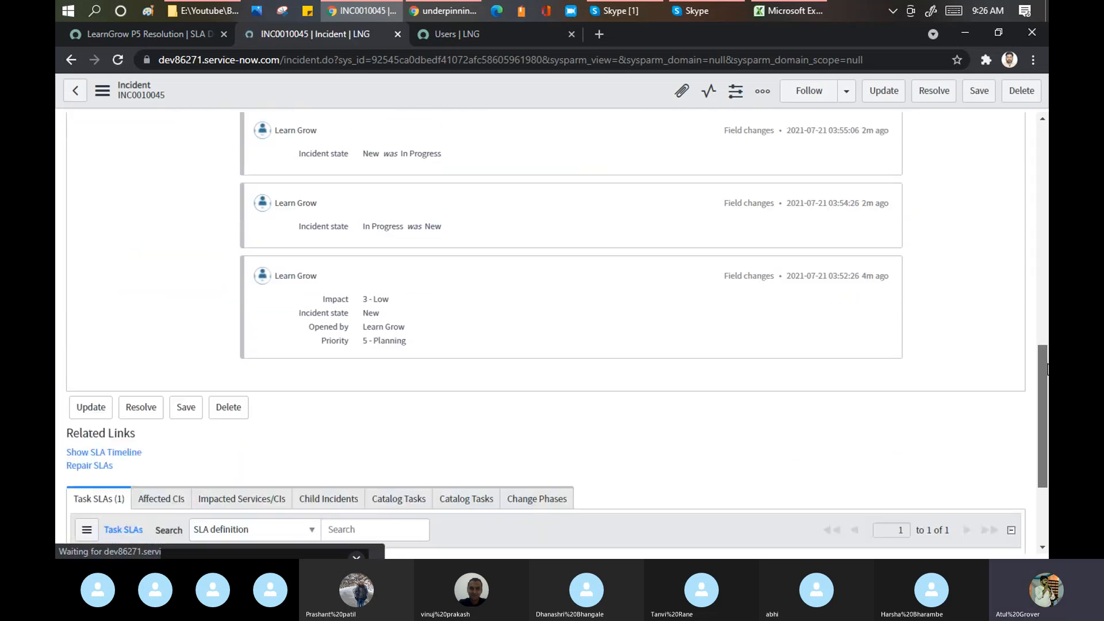
scroll(497, 321, down, 3)
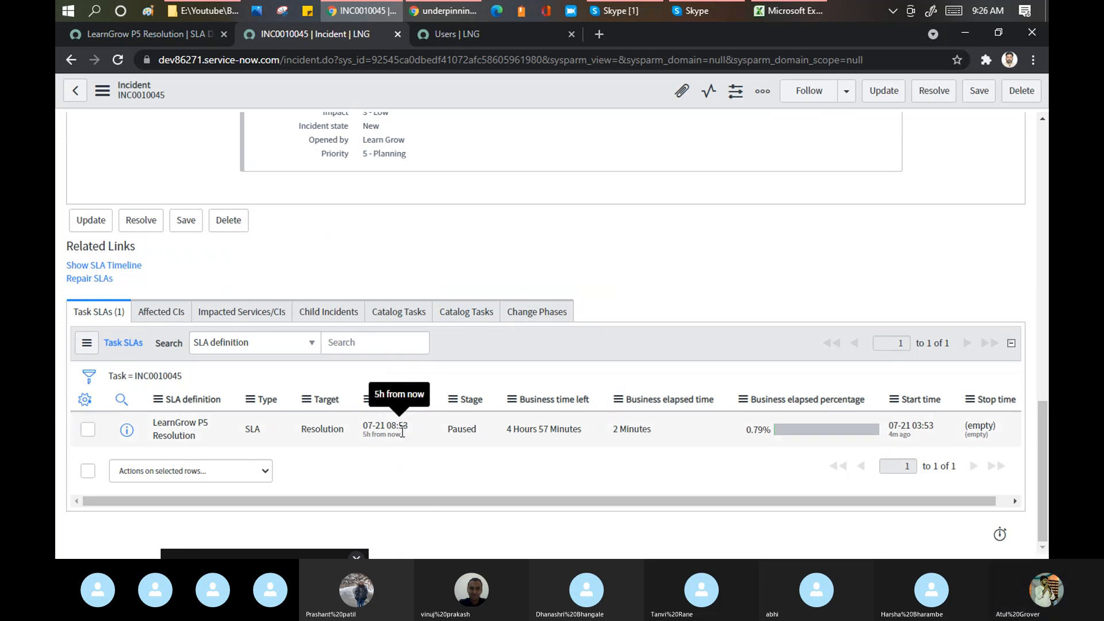
right_click(543, 344)
click(567, 368)
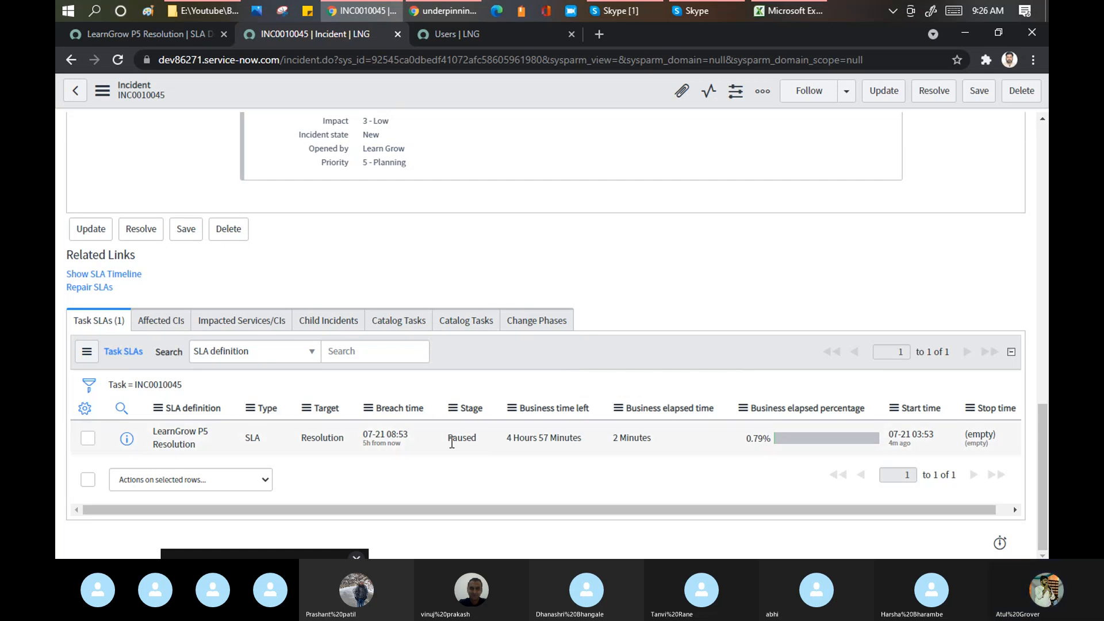
click(1040, 141)
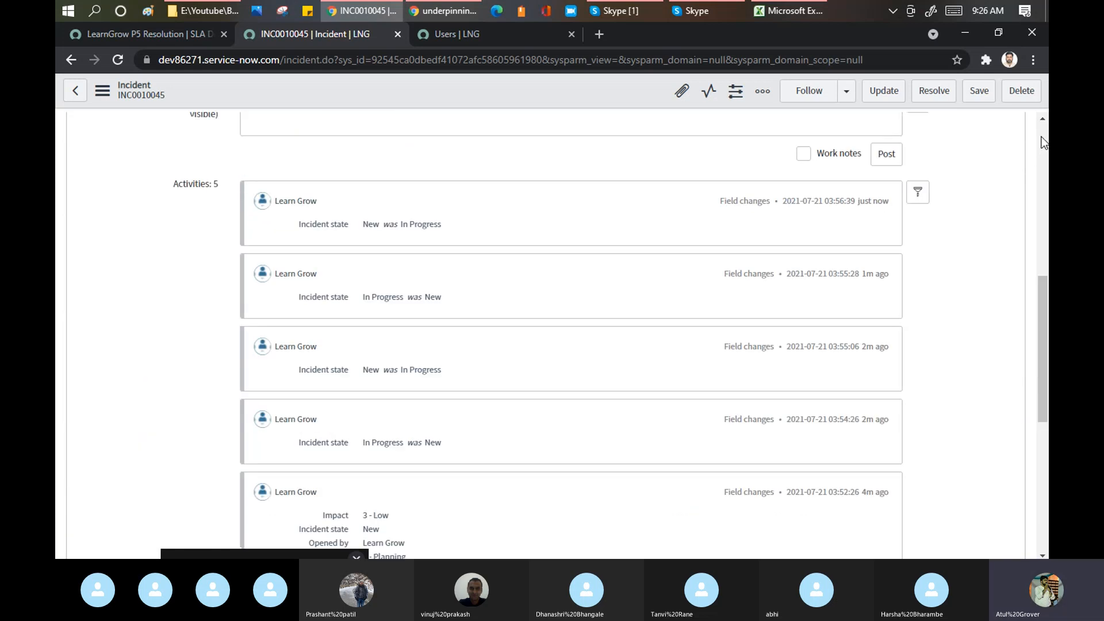
click(1040, 141)
click(1040, 141)
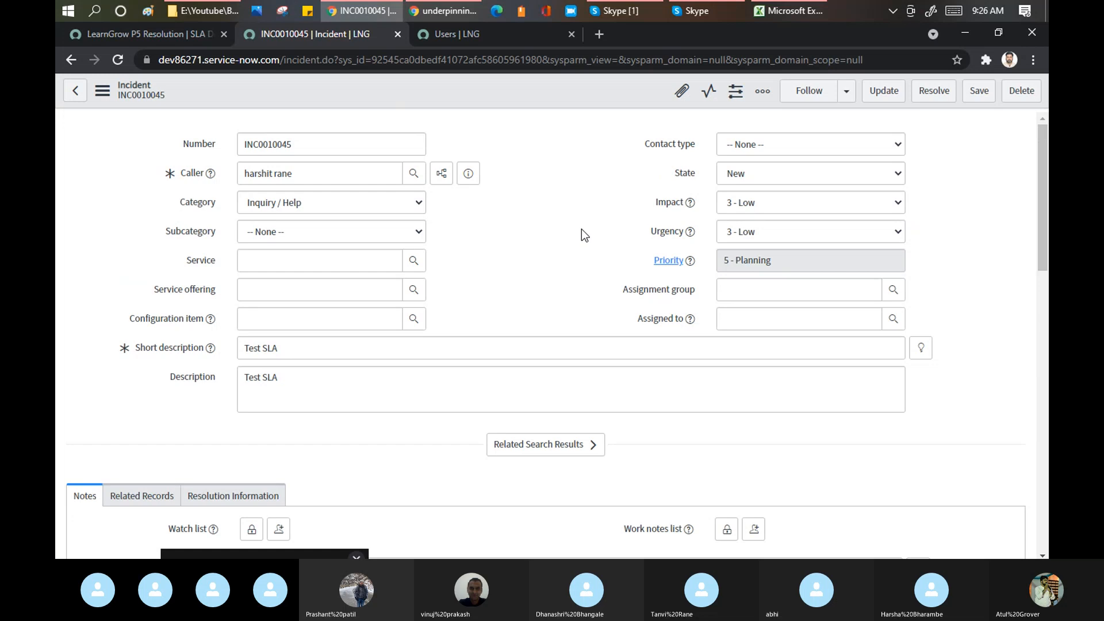
- Reload the incident form and check the Task SLA stage still shows Paused
scroll(581, 229, down, 15)
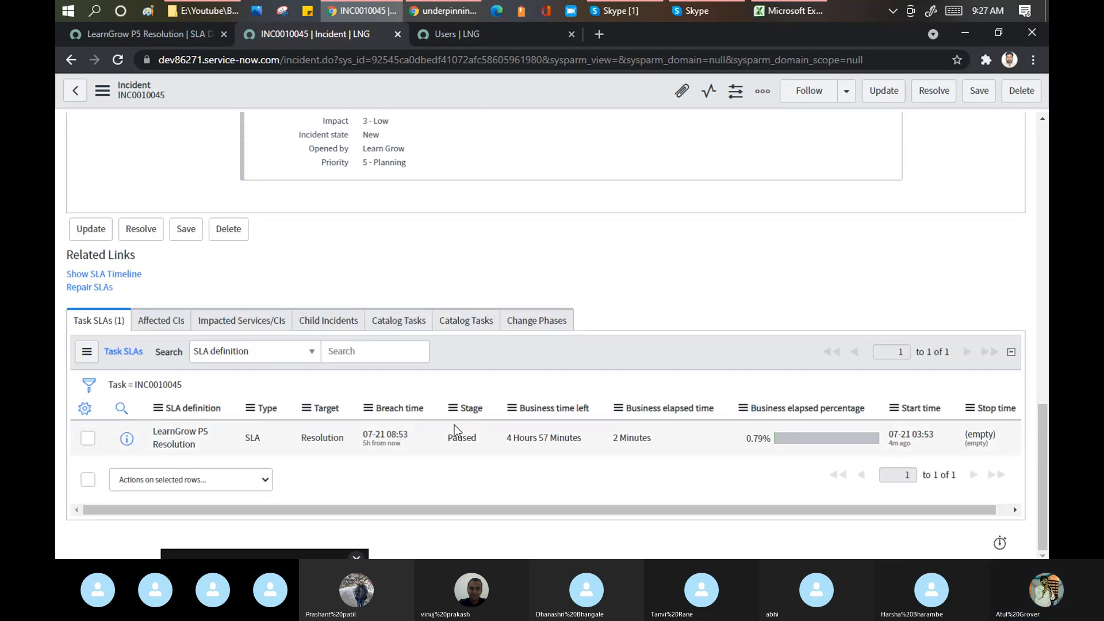
right_click(559, 101)
click(609, 495)
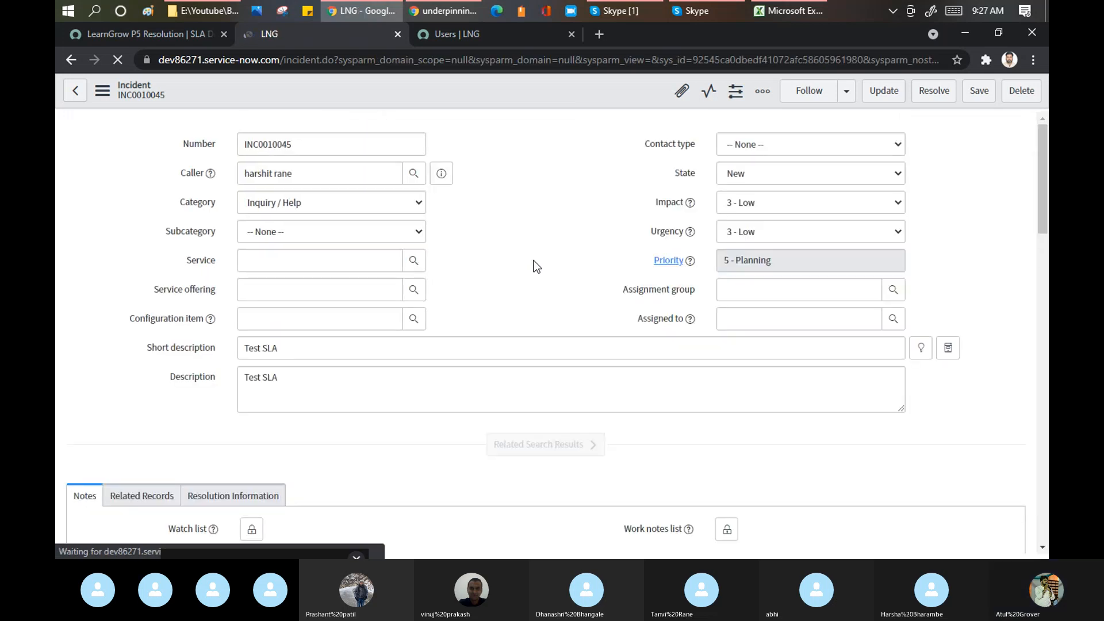
scroll(545, 233, down, 5)
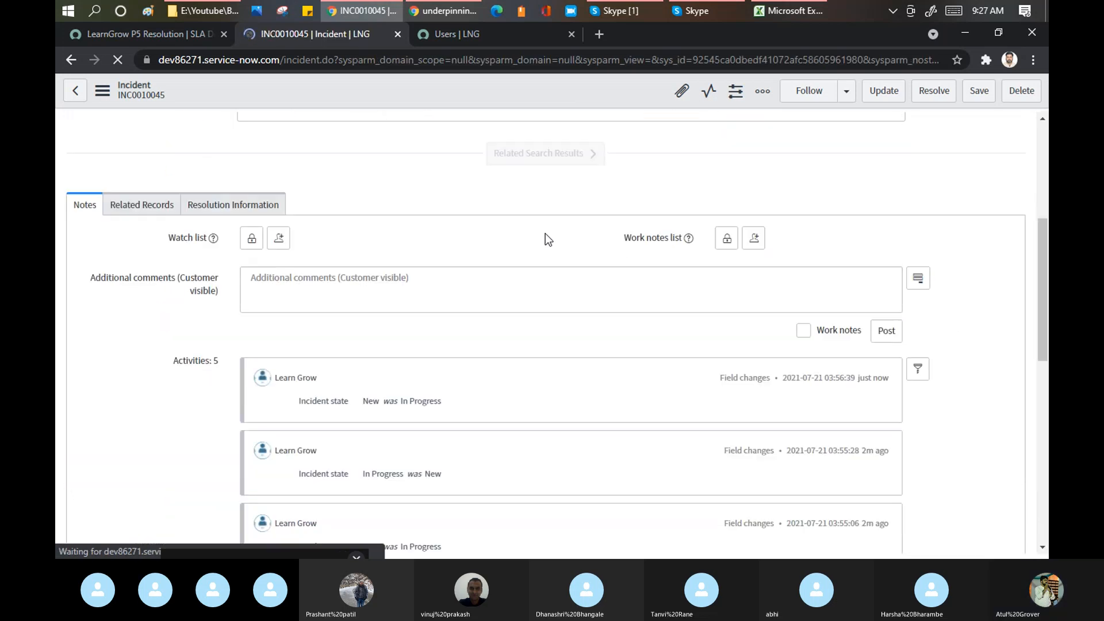
scroll(543, 236, down, 10)
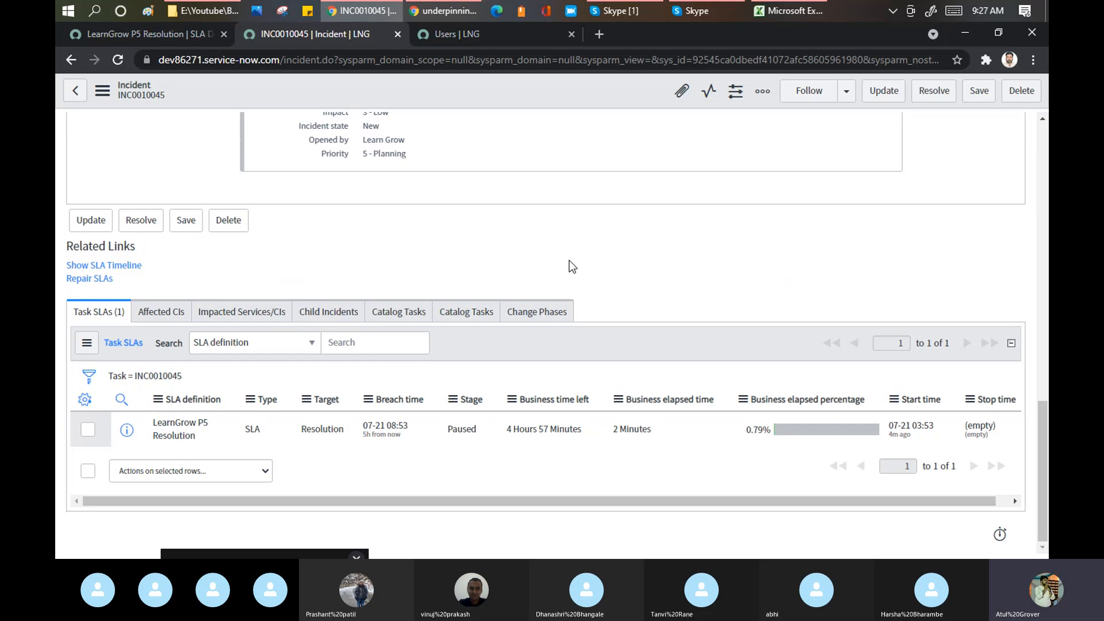
click(171, 35)
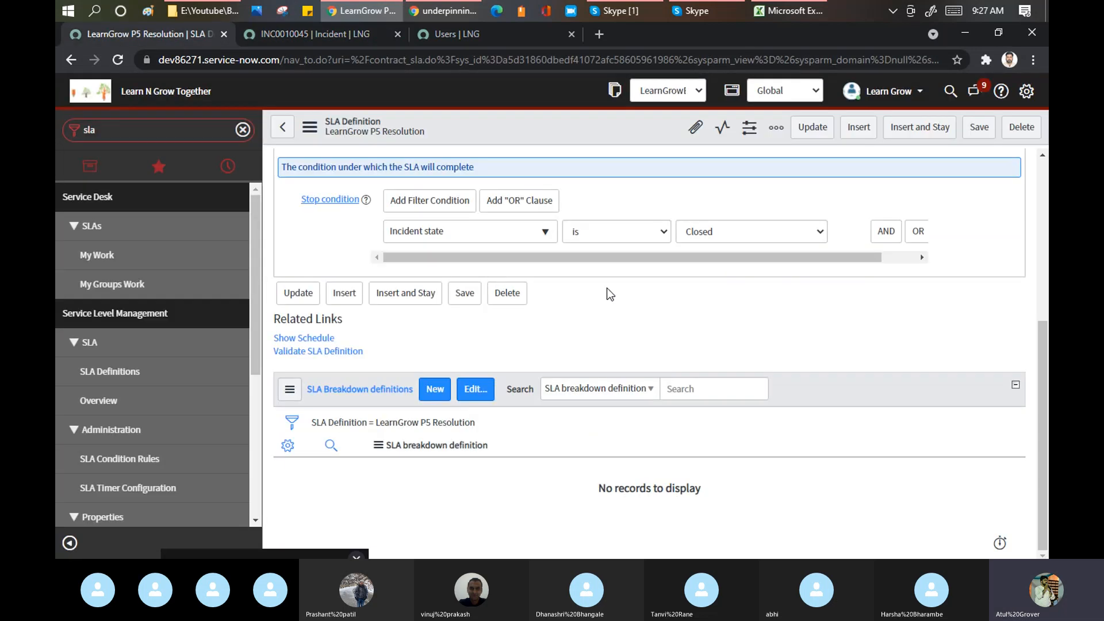
- Set When to resume to 'Pause conditions are not met' and save the definition
scroll(606, 286, up, 3)
click(387, 282)
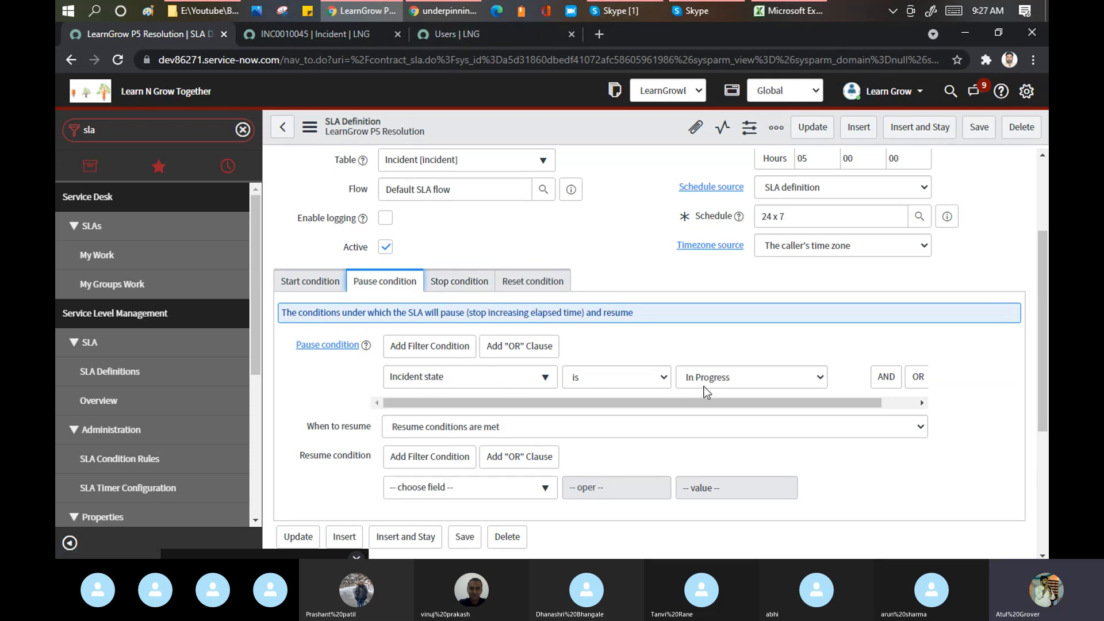
scroll(701, 380, down, 1)
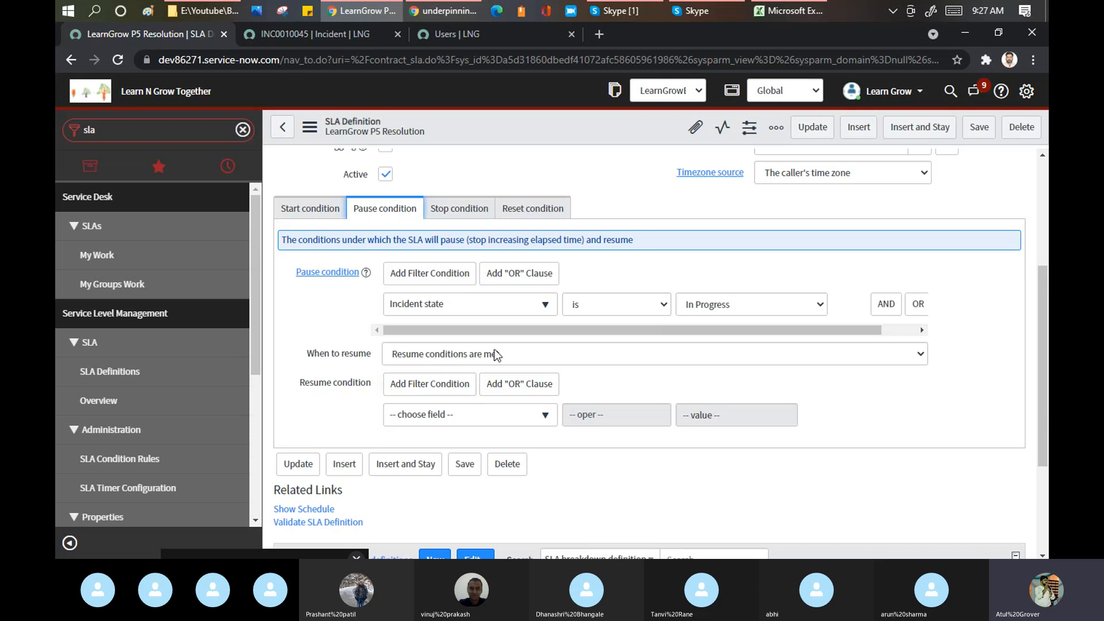
click(529, 353)
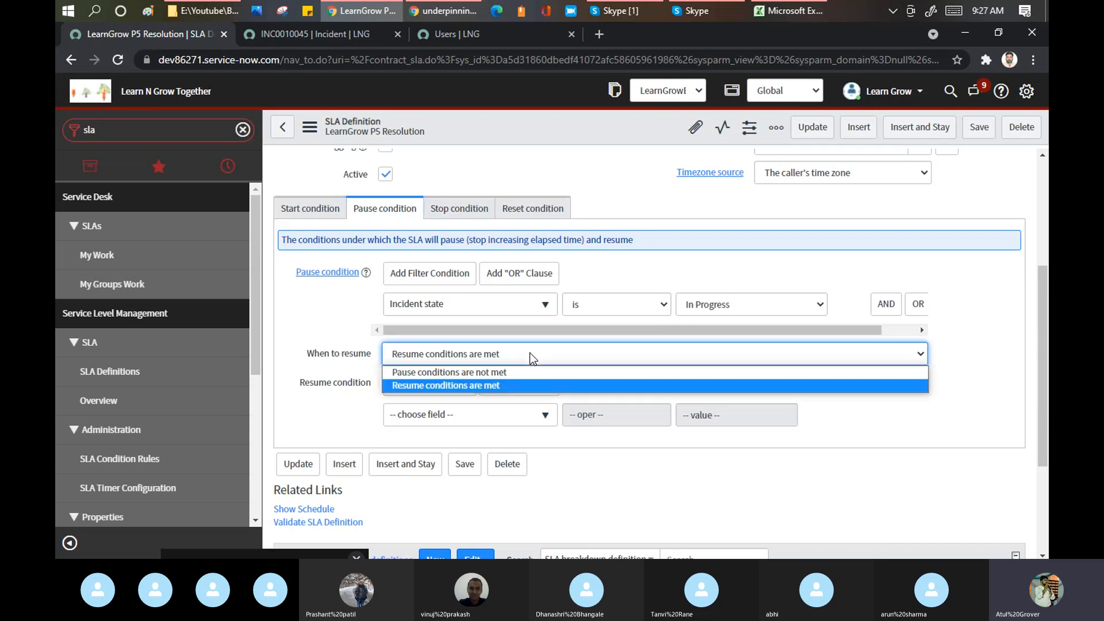
click(473, 373)
right_click(512, 127)
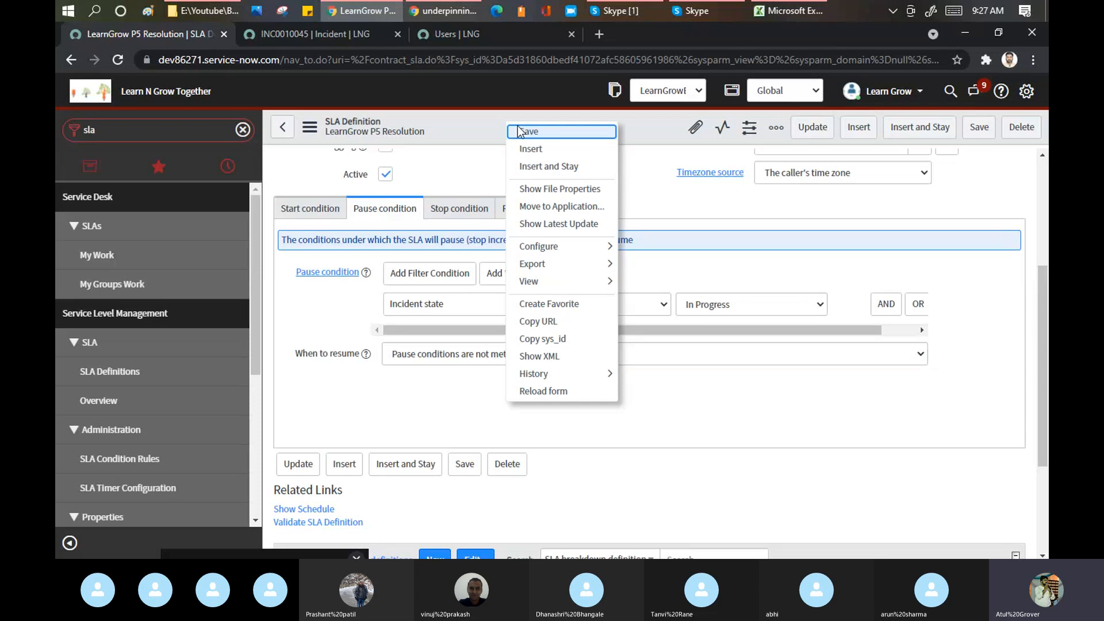
click(517, 129)
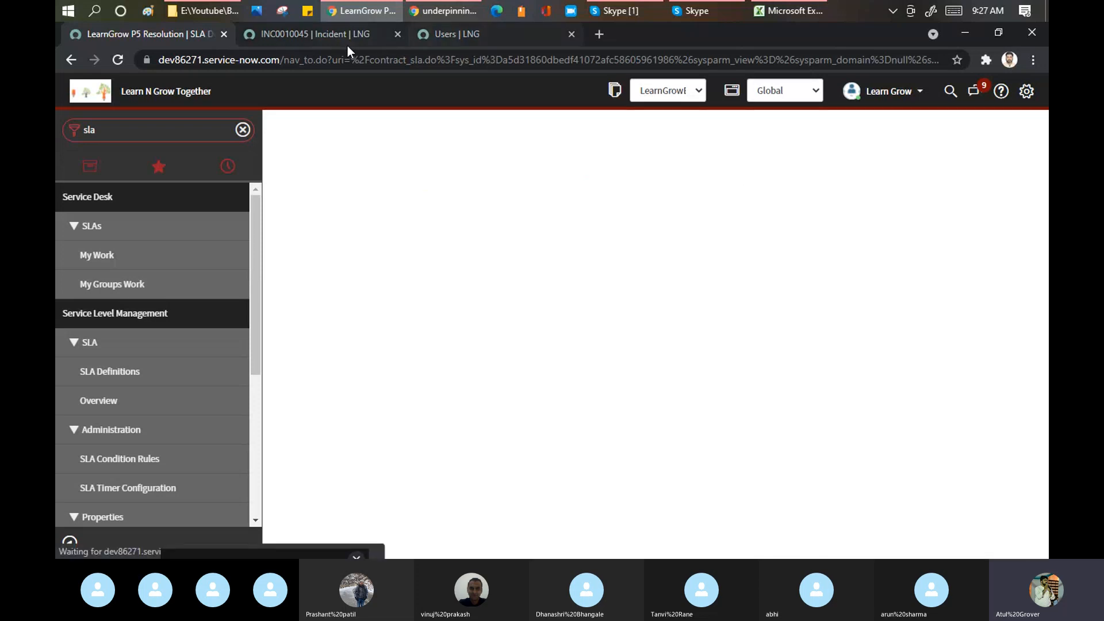
- Reload incident INC0010045 and refresh its Task SLAs list, still showing Paused
click(338, 33)
right_click(519, 93)
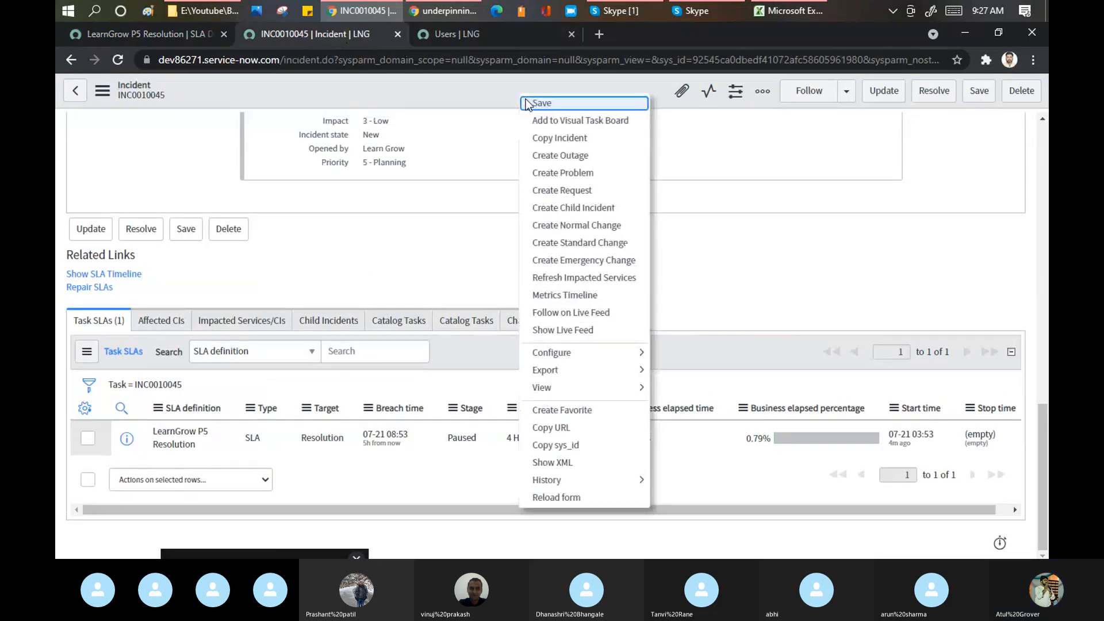
click(553, 497)
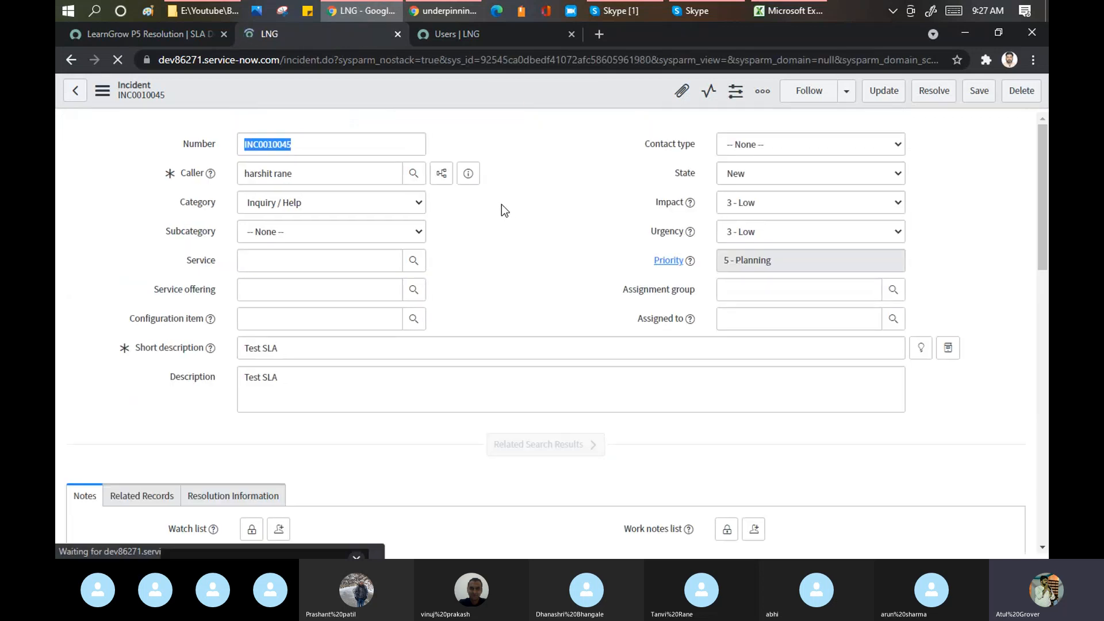
scroll(498, 205, down, 6)
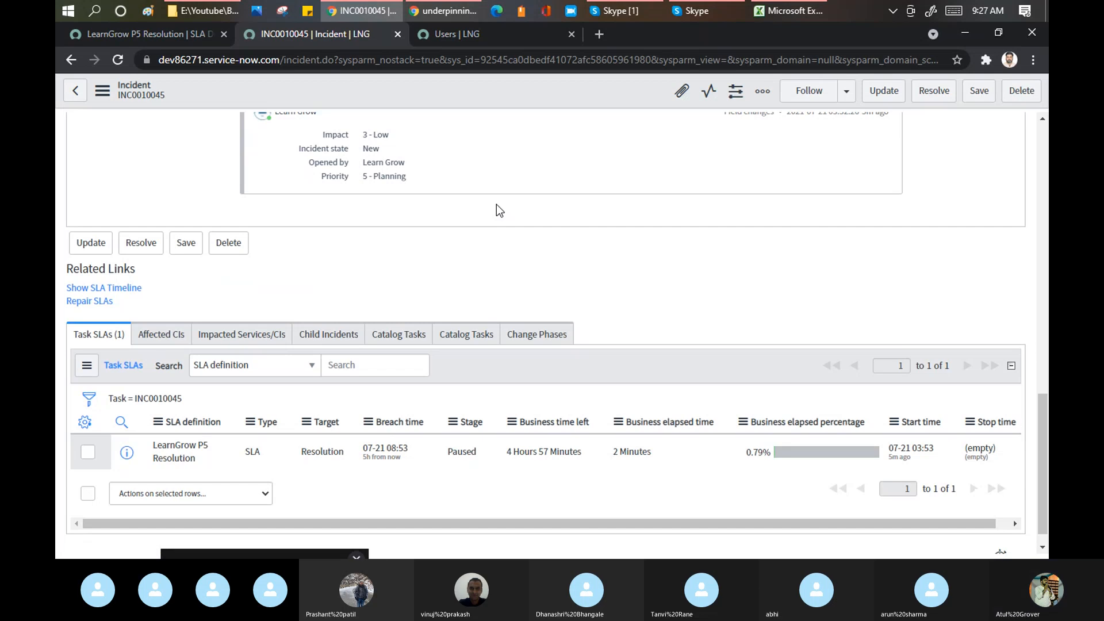
scroll(496, 212, down, 1)
right_click(528, 367)
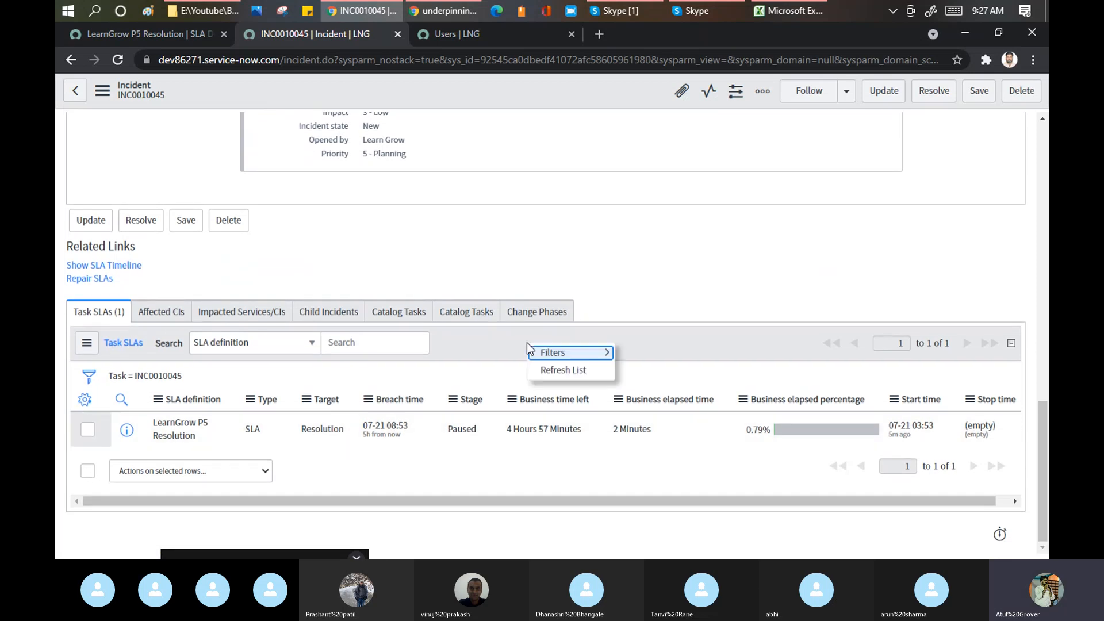
click(550, 371)
- Change the incident State to In Progress, then to Resolved
scroll(671, 265, up, 12)
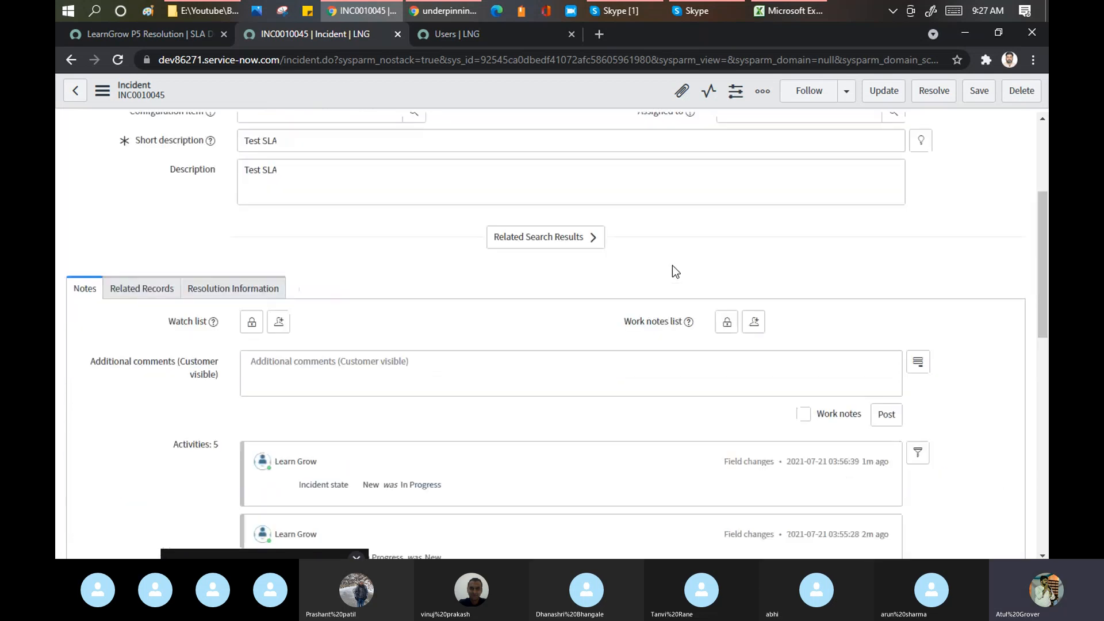
click(795, 173)
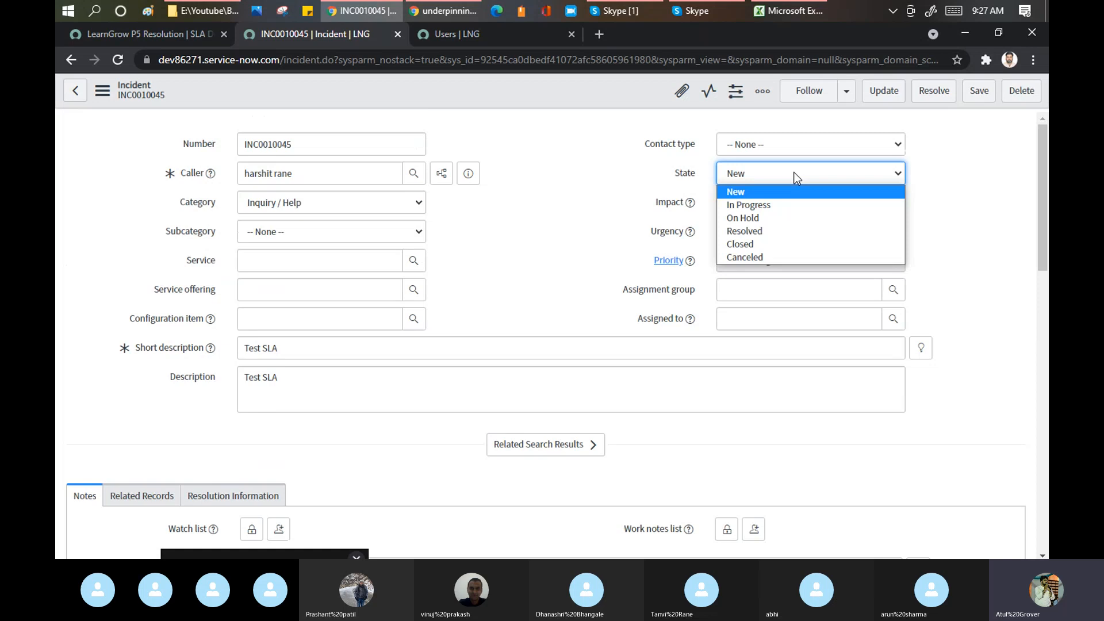
click(753, 205)
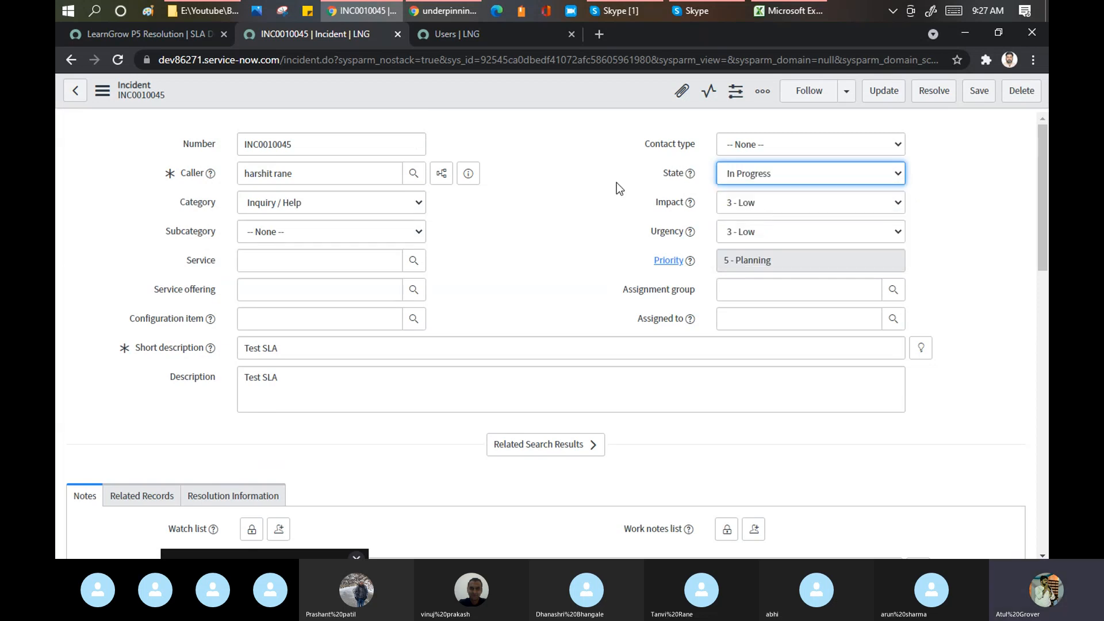
click(769, 175)
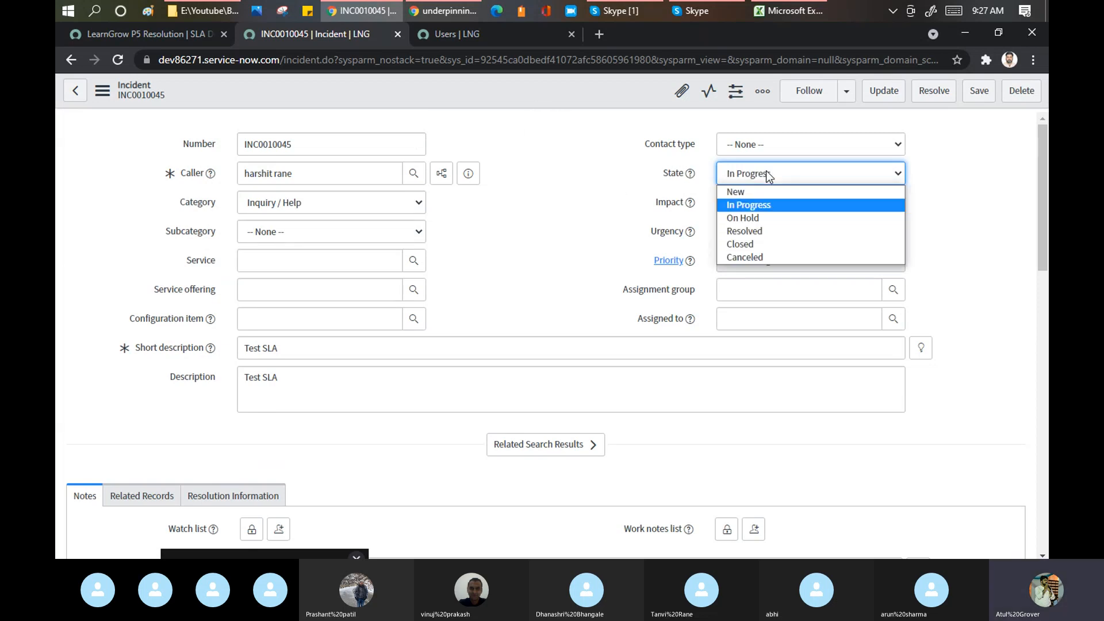
click(758, 224)
- Attempt to save the resolved incident and expand the Resolution Information section
right_click(521, 97)
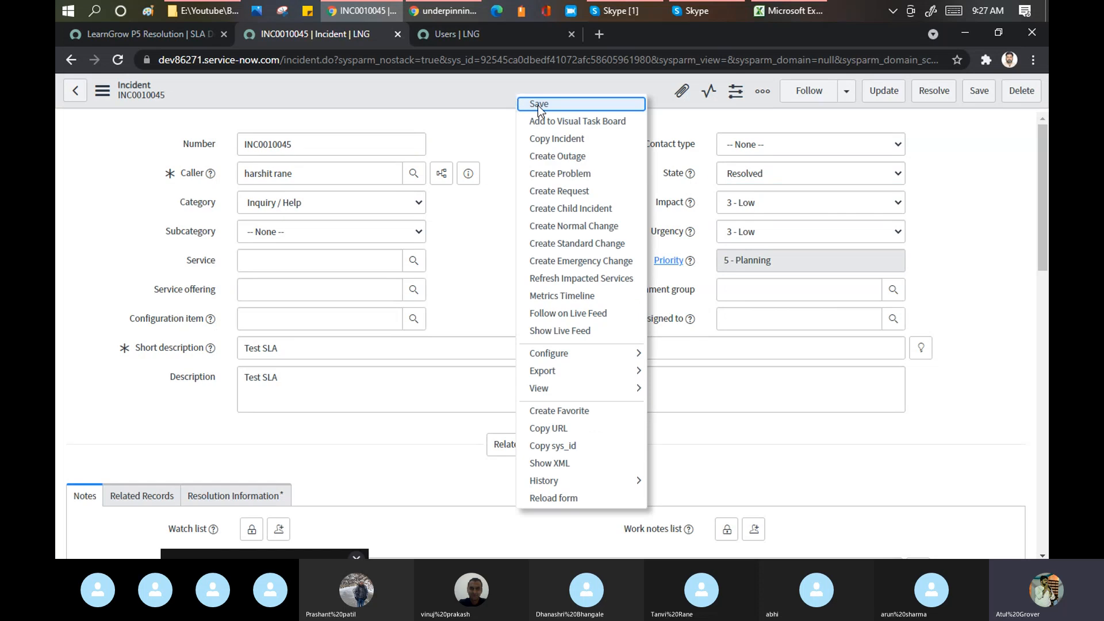
click(537, 105)
scroll(563, 304, down, 5)
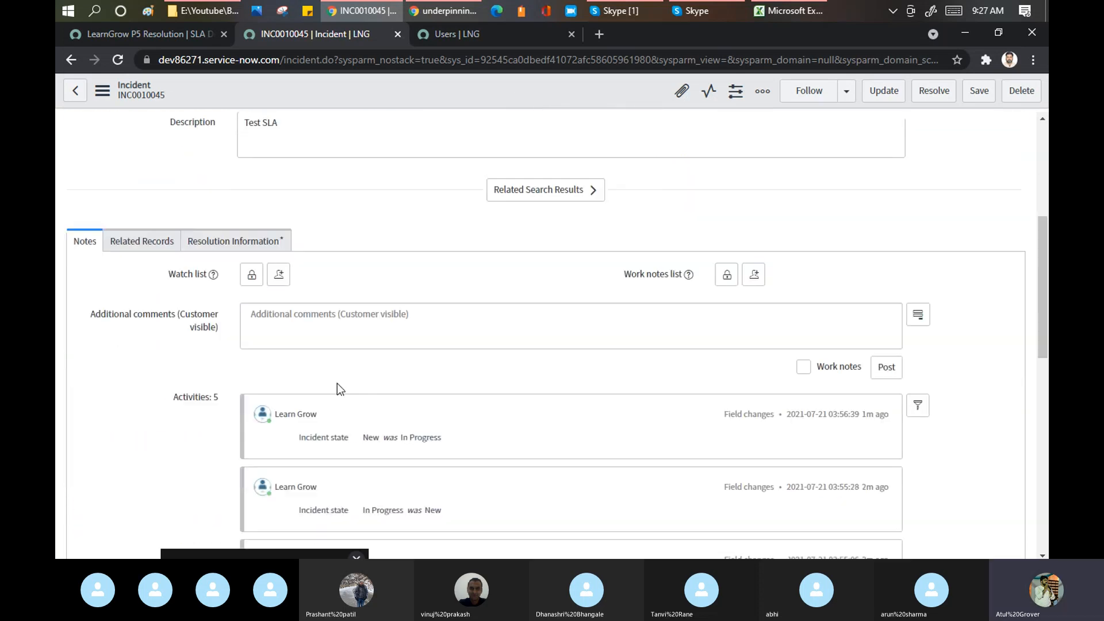
click(256, 243)
- Set Resolution code Solved (Work Around), notes 'dfdfgdsf', and save the incident
click(320, 305)
click(290, 335)
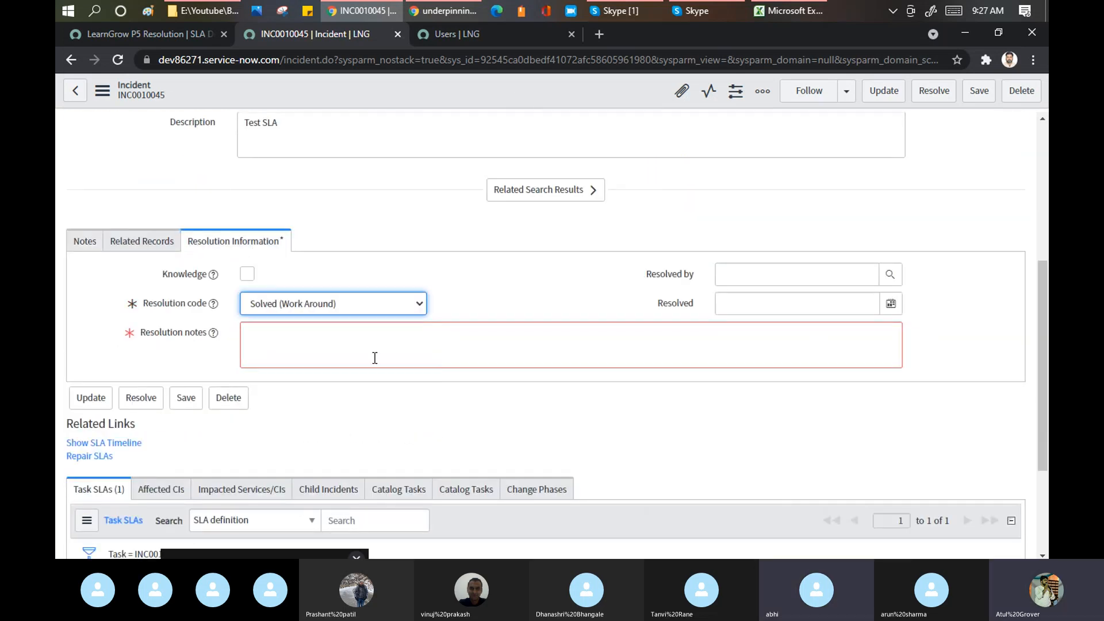
click(370, 345)
text(dfdfgdsf)
right_click(458, 93)
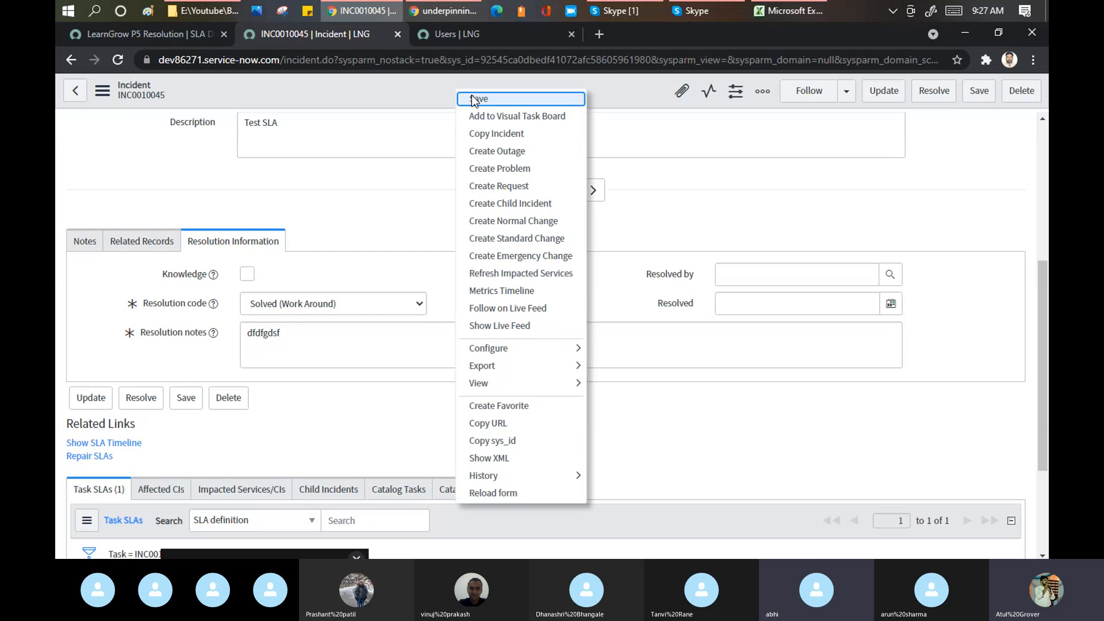
click(474, 100)
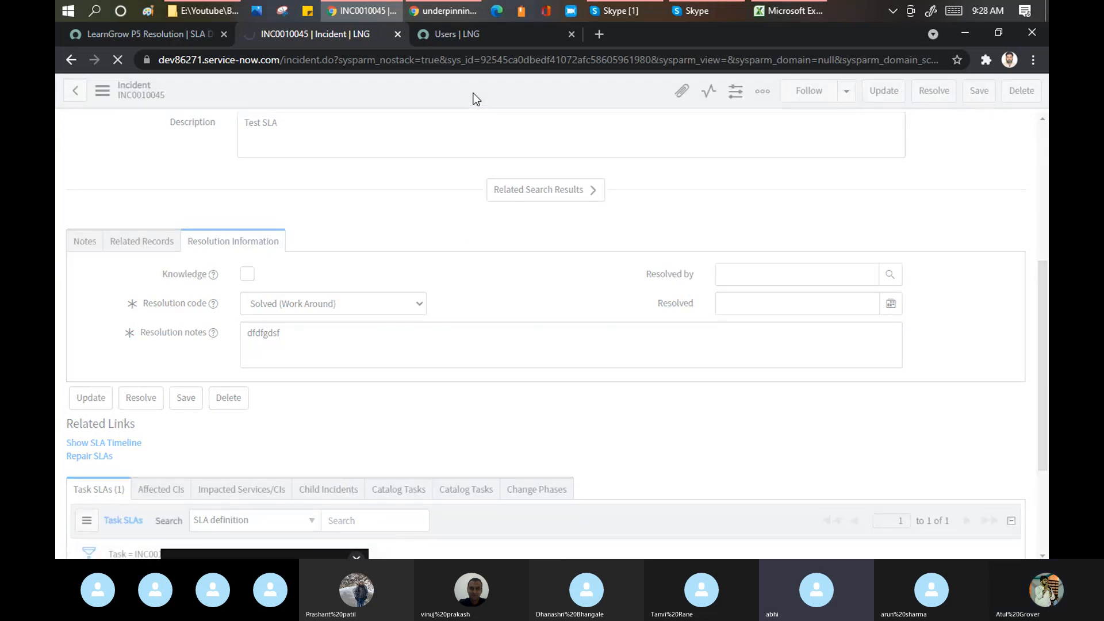
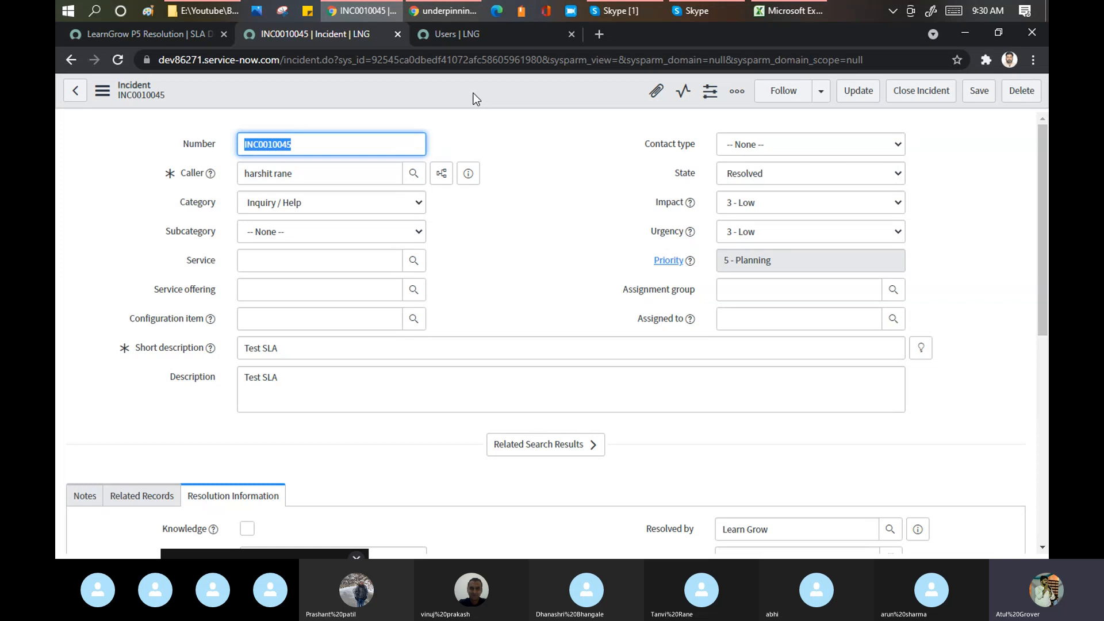
- Review the start conditions of the LearnGrow P5 Resolution SLA definition
click(123, 36)
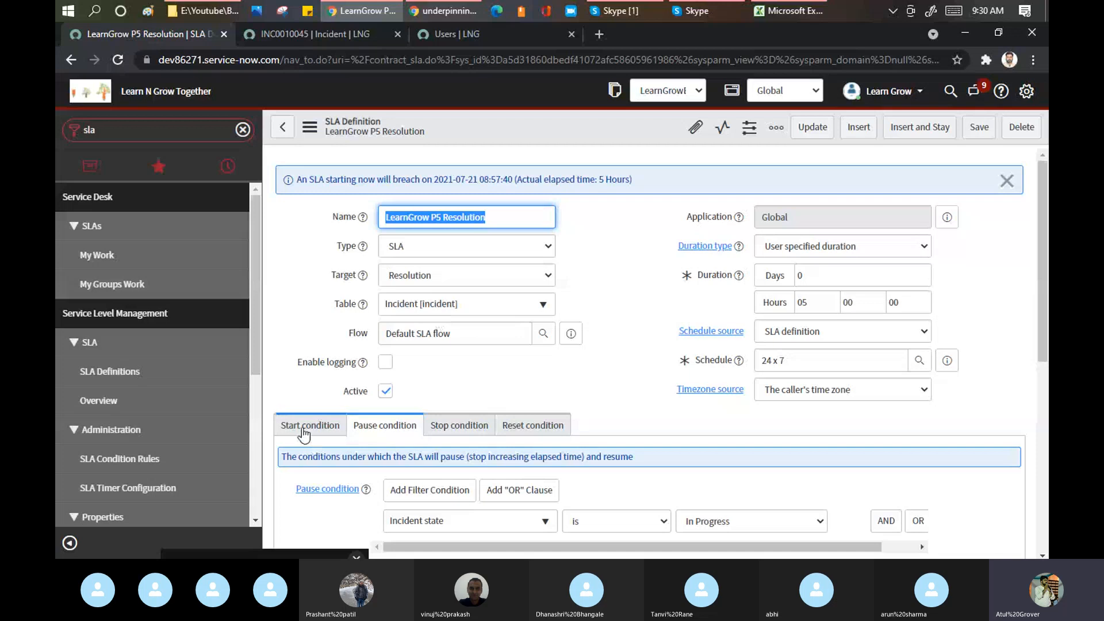
click(303, 426)
scroll(477, 365, down, 5)
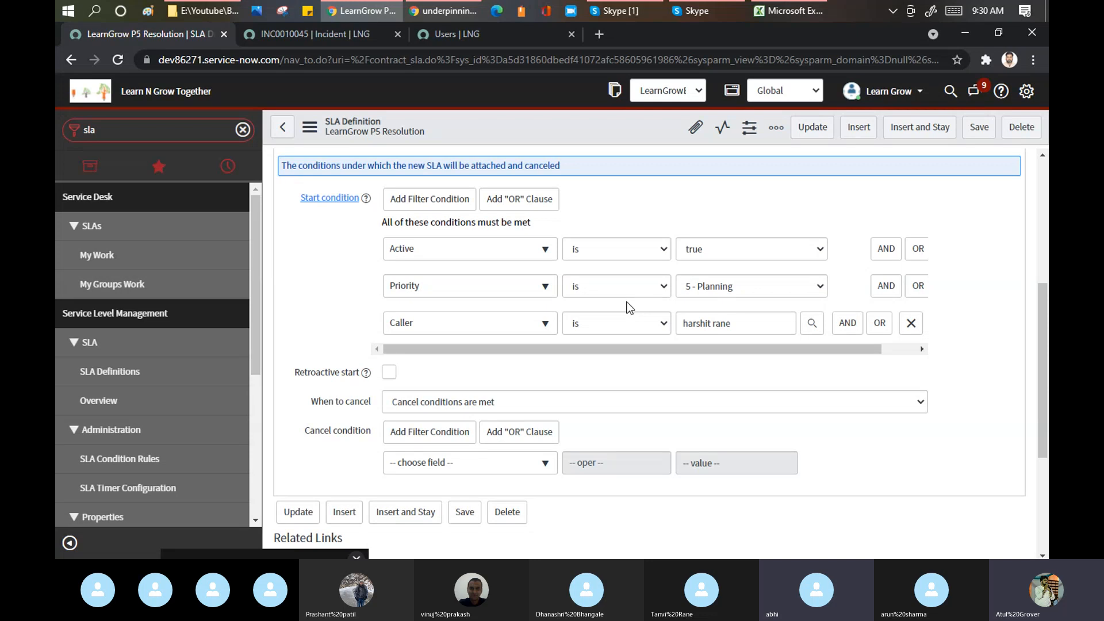
- Set incident INC0010045's State back to New, save it, and view its Task SLAs
click(312, 34)
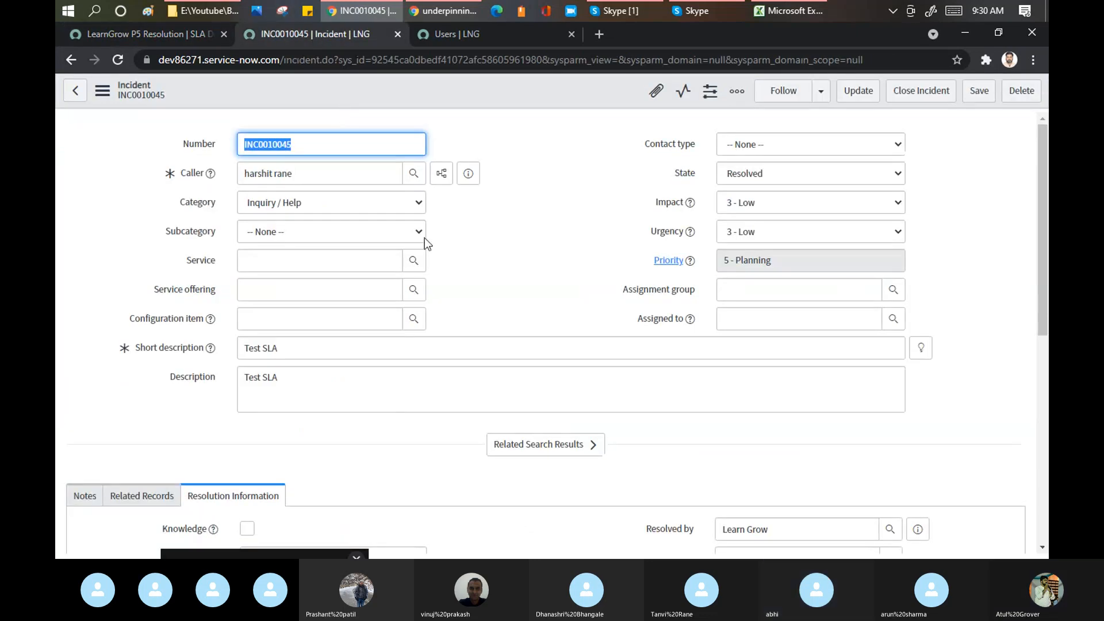
scroll(504, 212, down, 15)
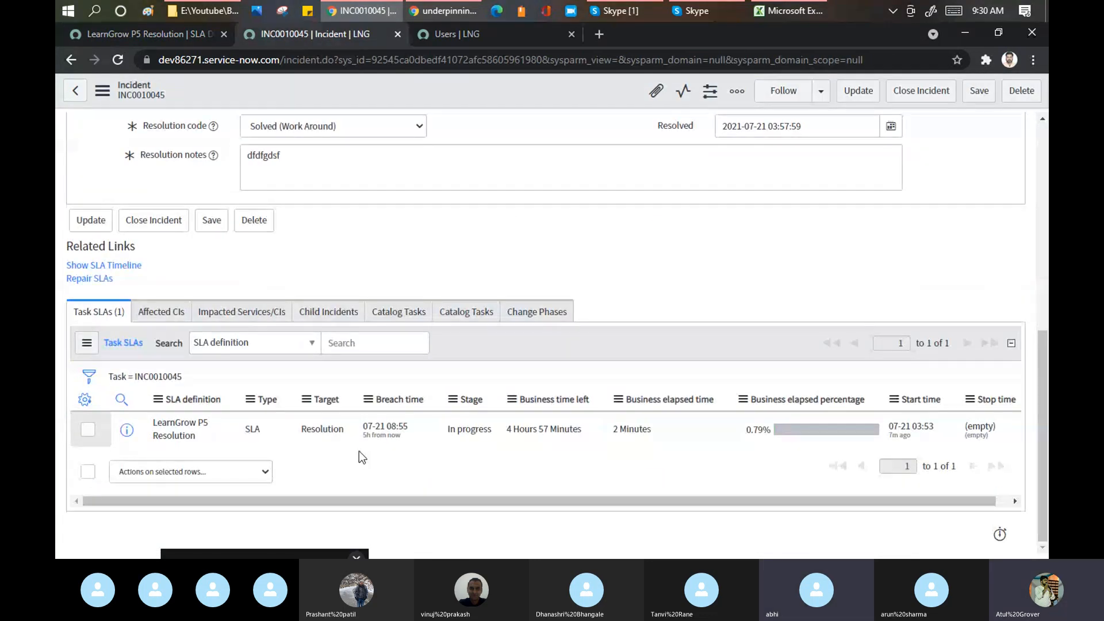
scroll(513, 250, up, 15)
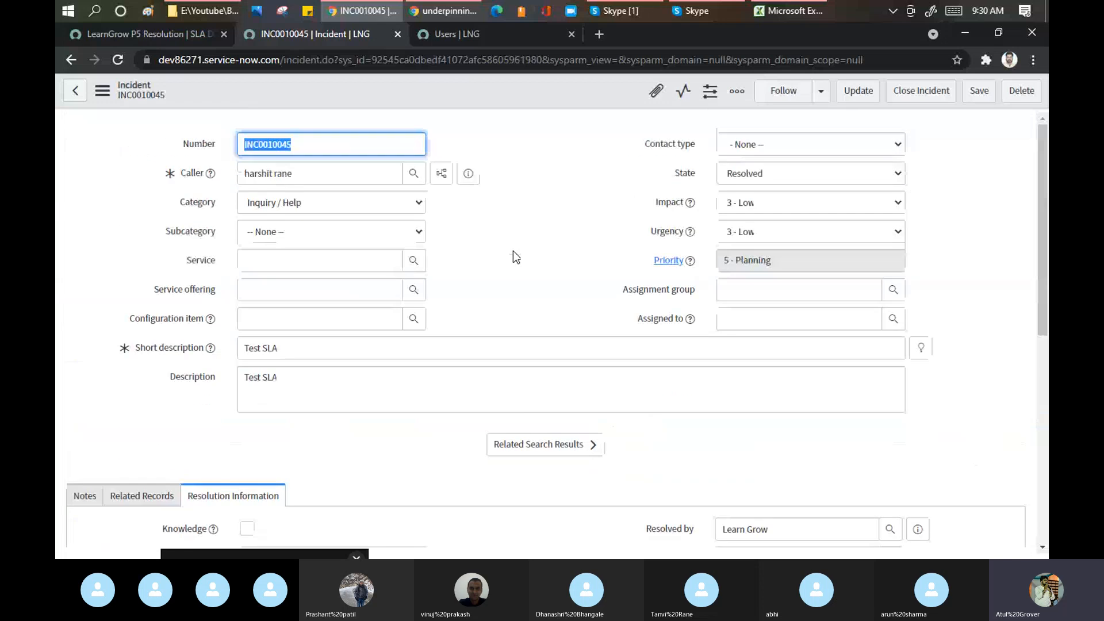
click(748, 184)
click(741, 191)
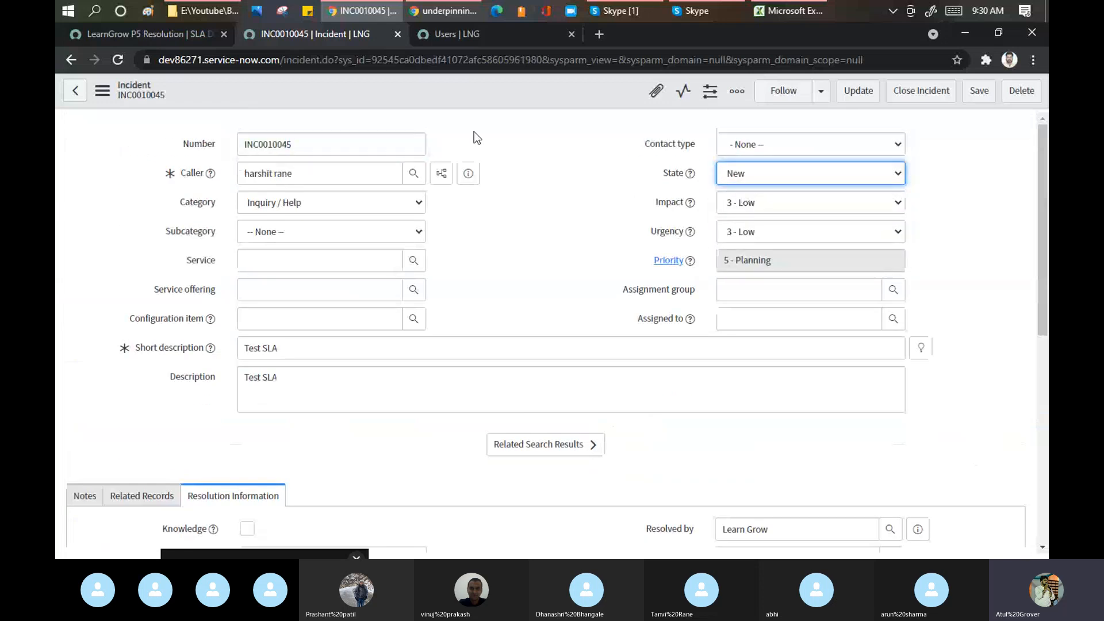
right_click(466, 92)
click(422, 114)
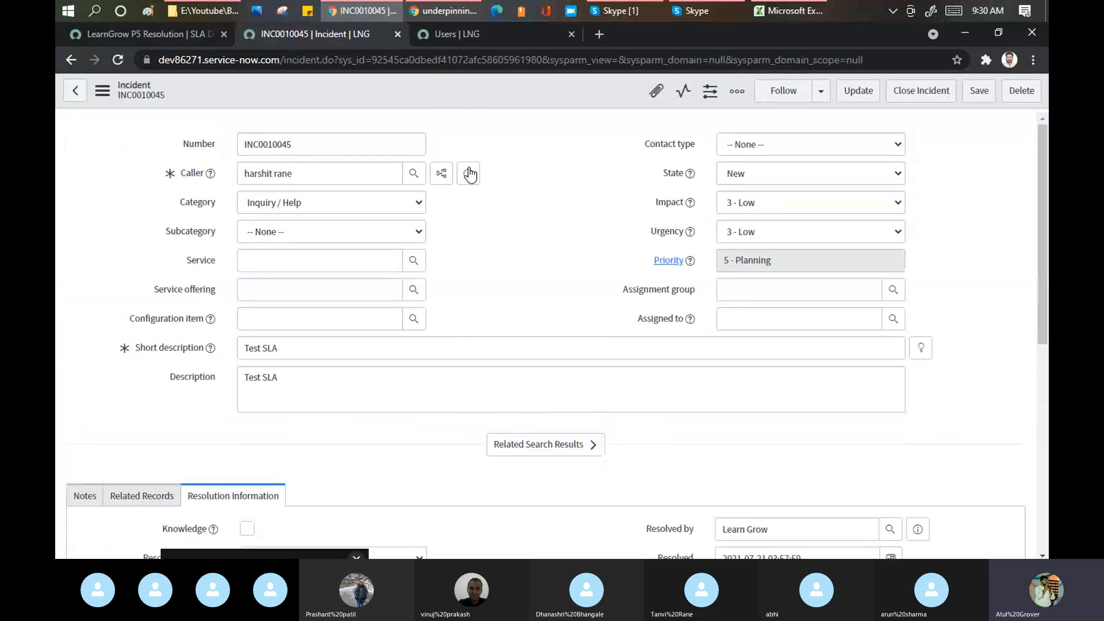
scroll(463, 230, down, 15)
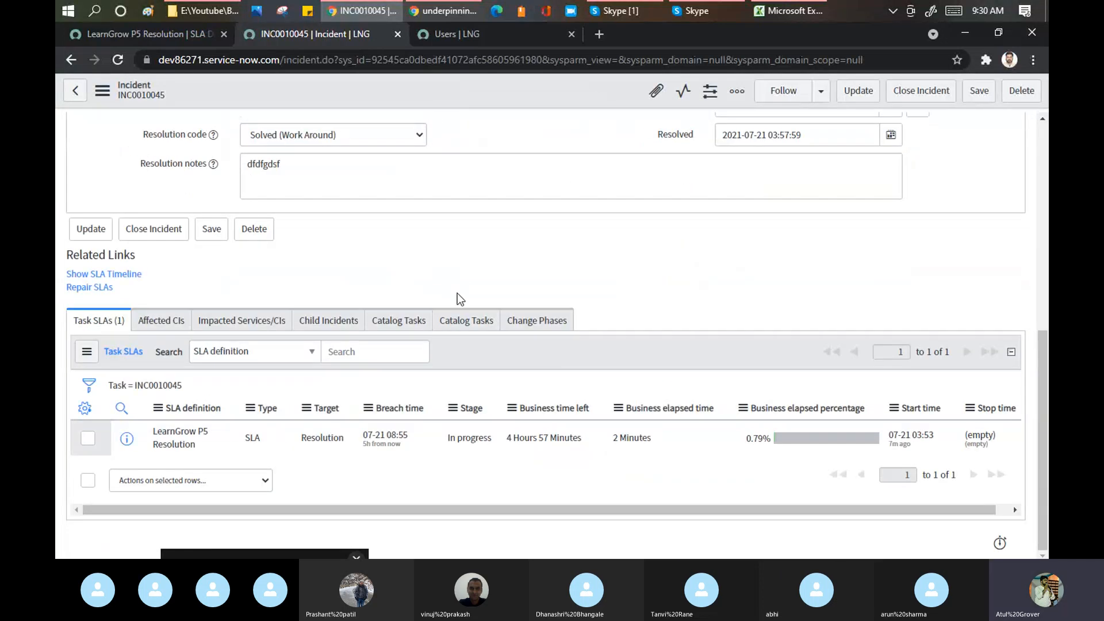
- Note the SLA's breach time, then return to the LearnGrow P5 Resolution definition
click(399, 435)
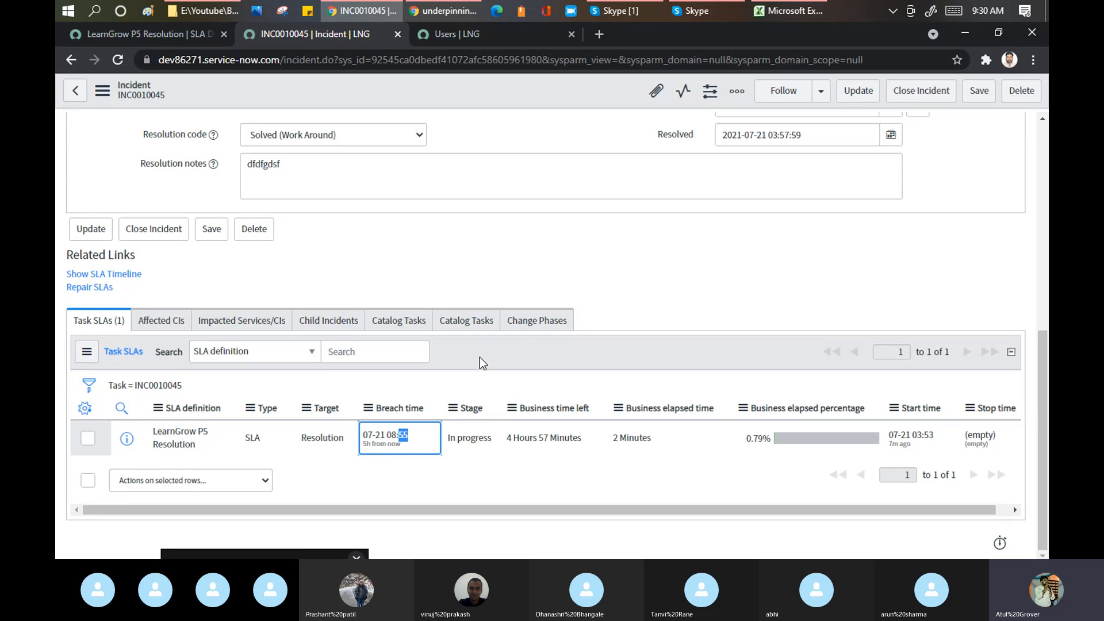
click(134, 36)
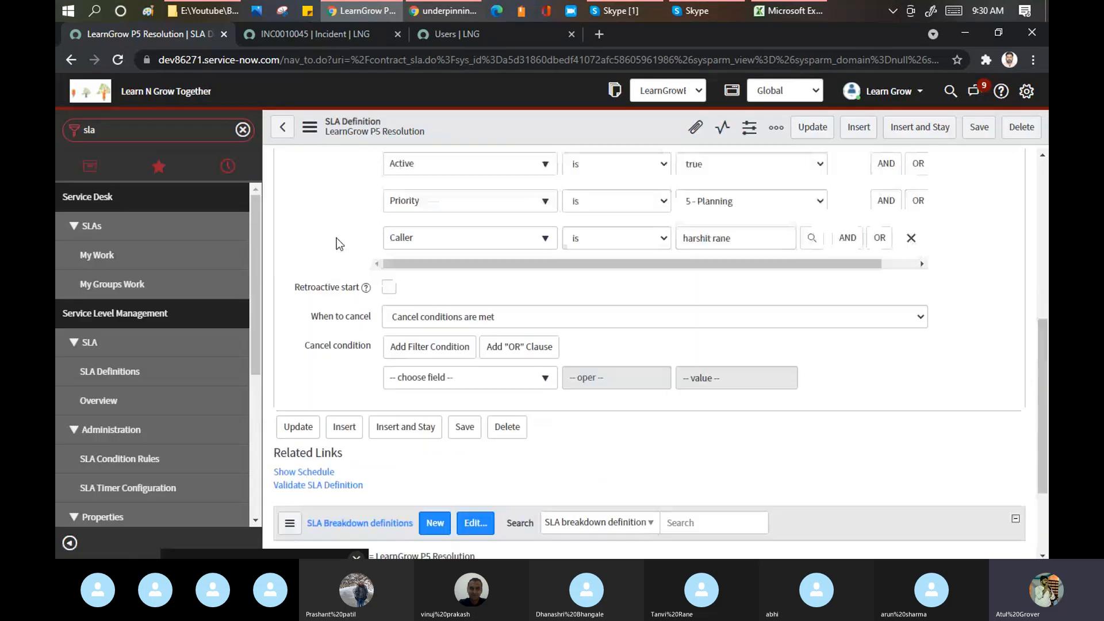
- Set When to cancel to 'Start conditions are not met', leaving Retroactive start off
scroll(359, 307, up, 3)
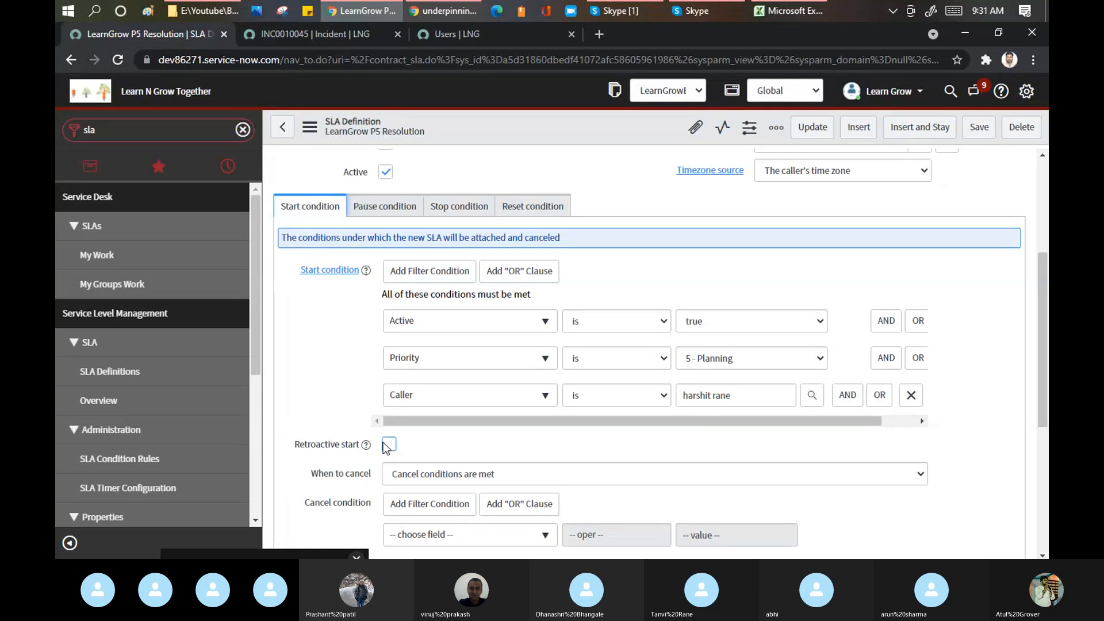
click(463, 478)
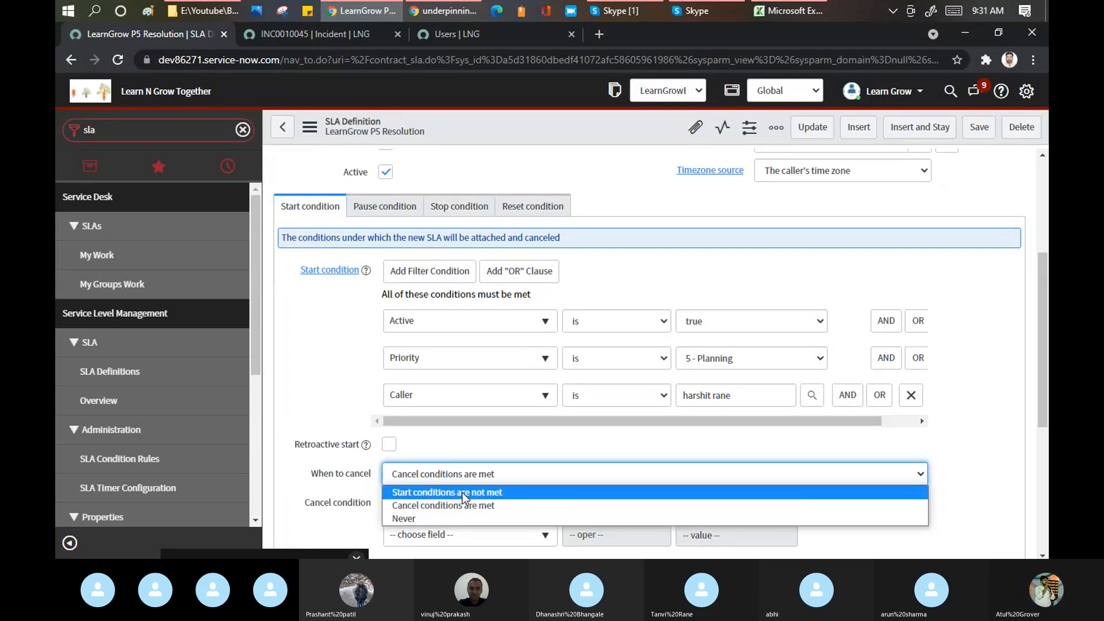
click(464, 492)
click(391, 446)
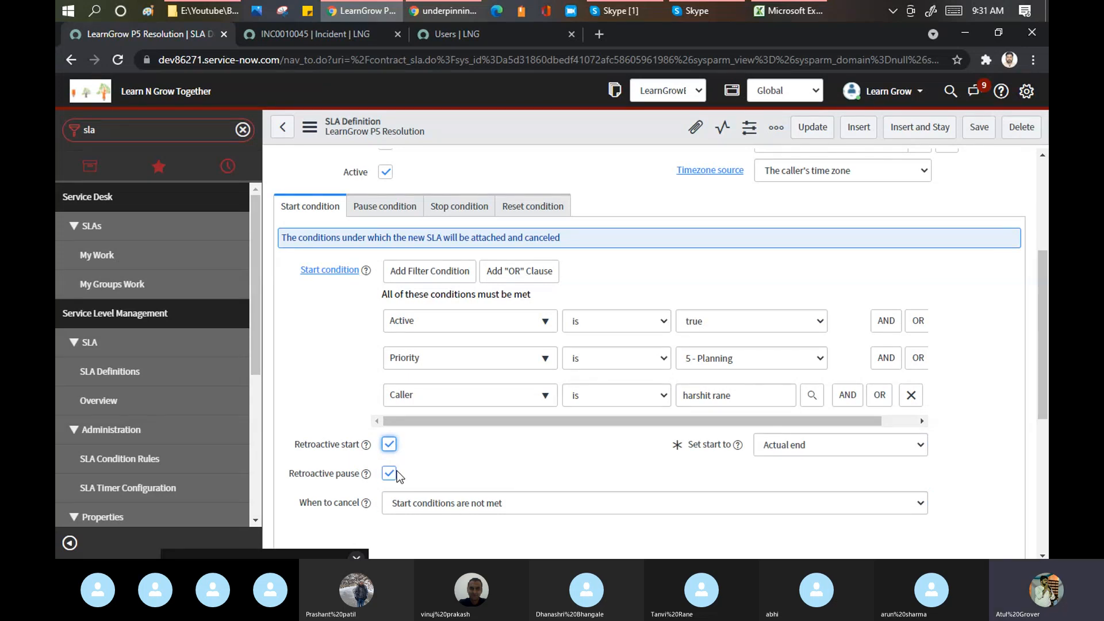
click(389, 445)
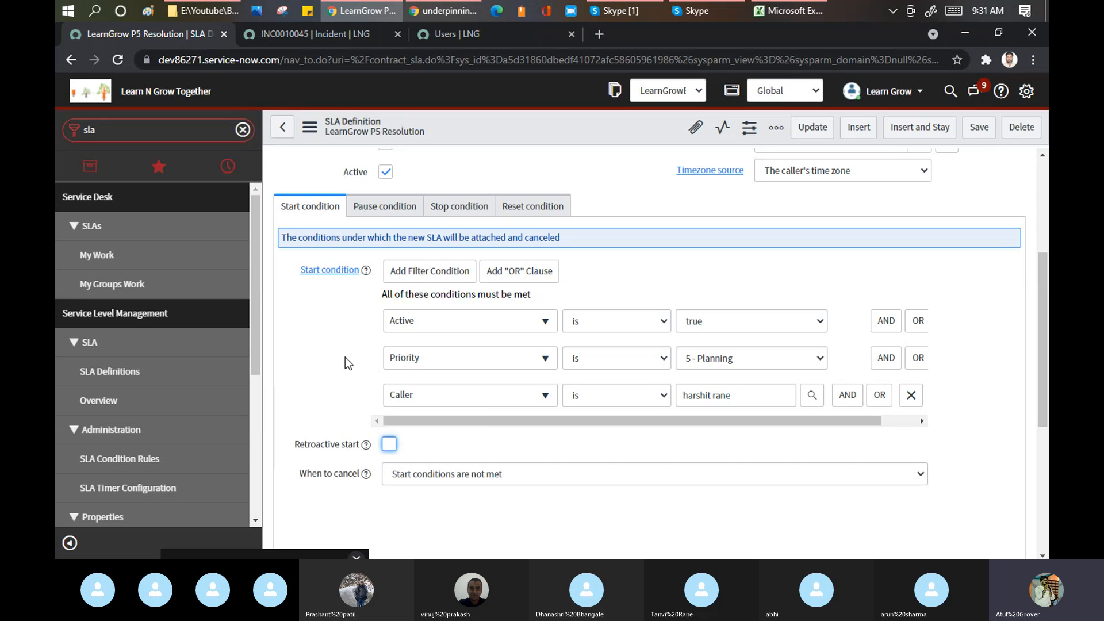
scroll(345, 357, up, 4)
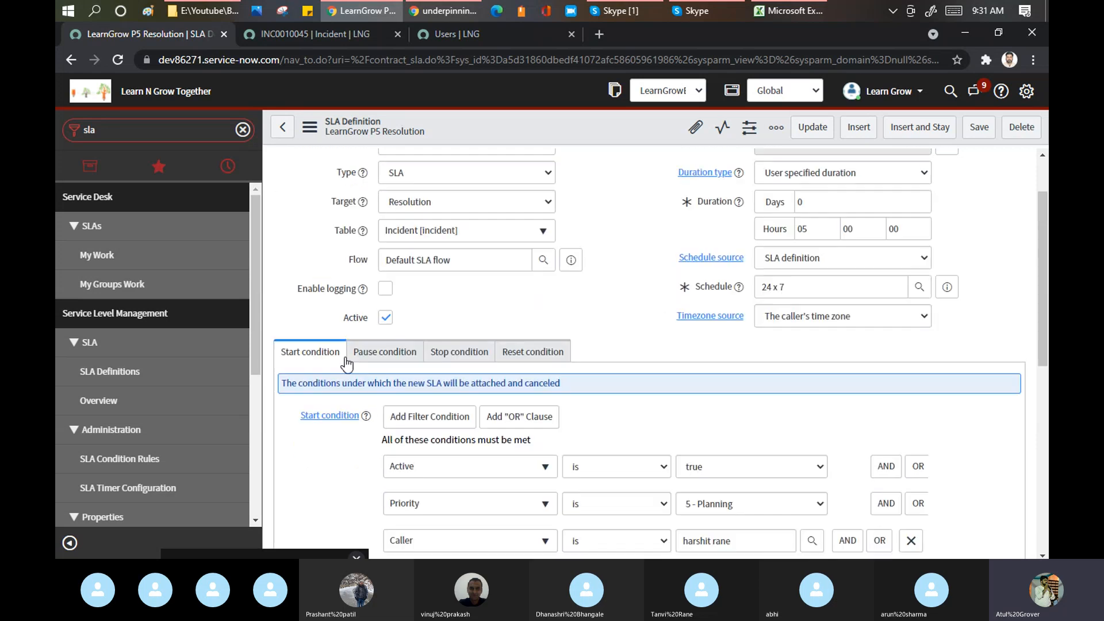
click(309, 31)
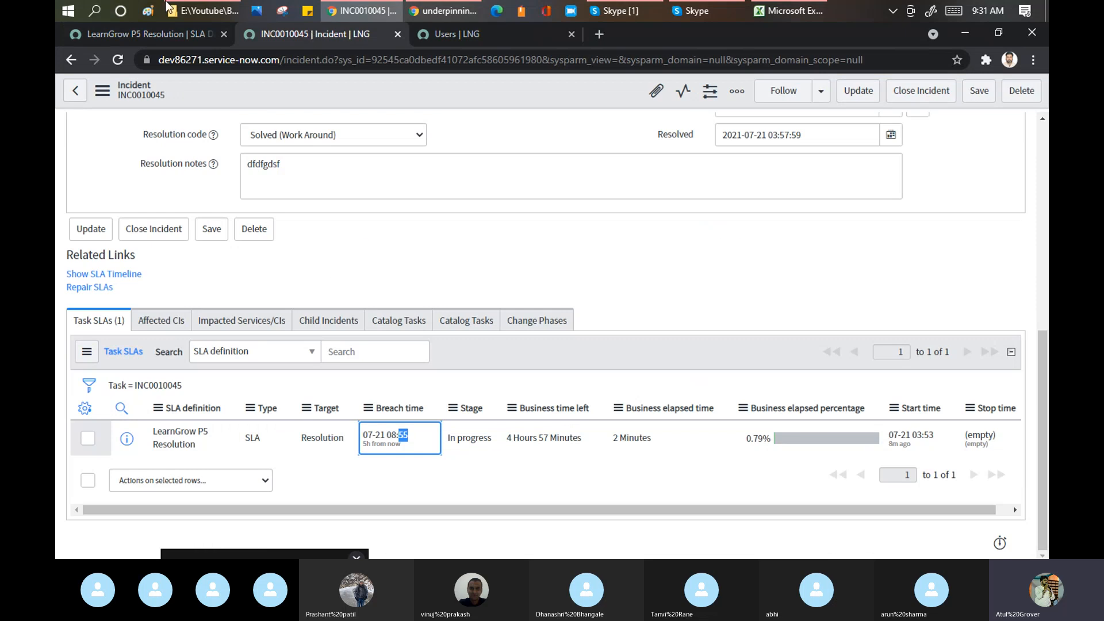
- Open INC0010045's Task SLAs list in a new window and highlight task_sla in the address
right_click(160, 396)
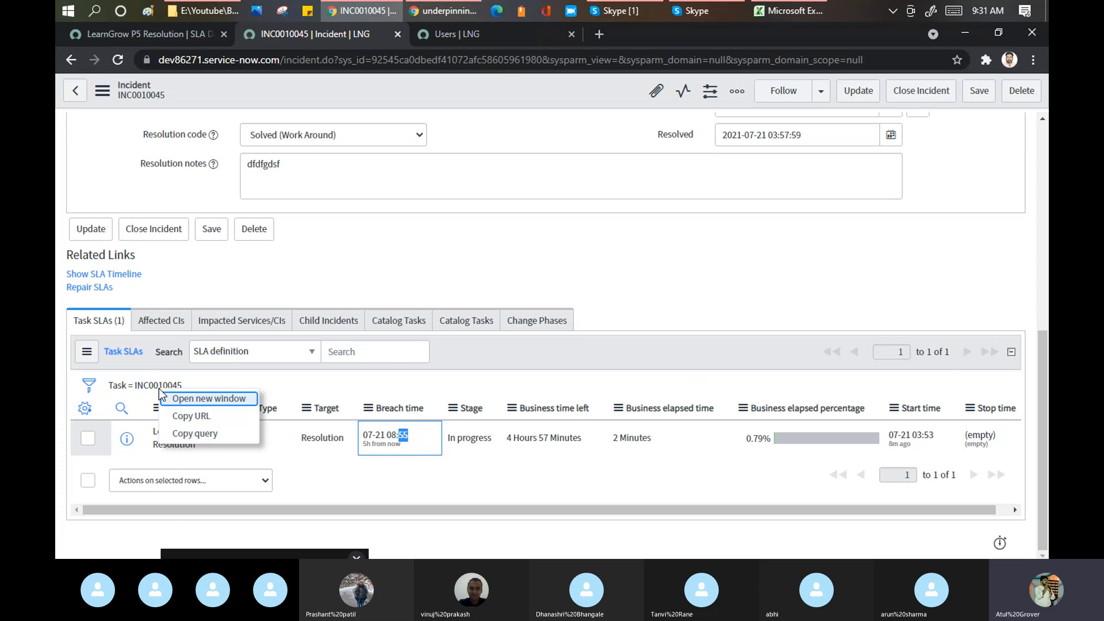
click(202, 401)
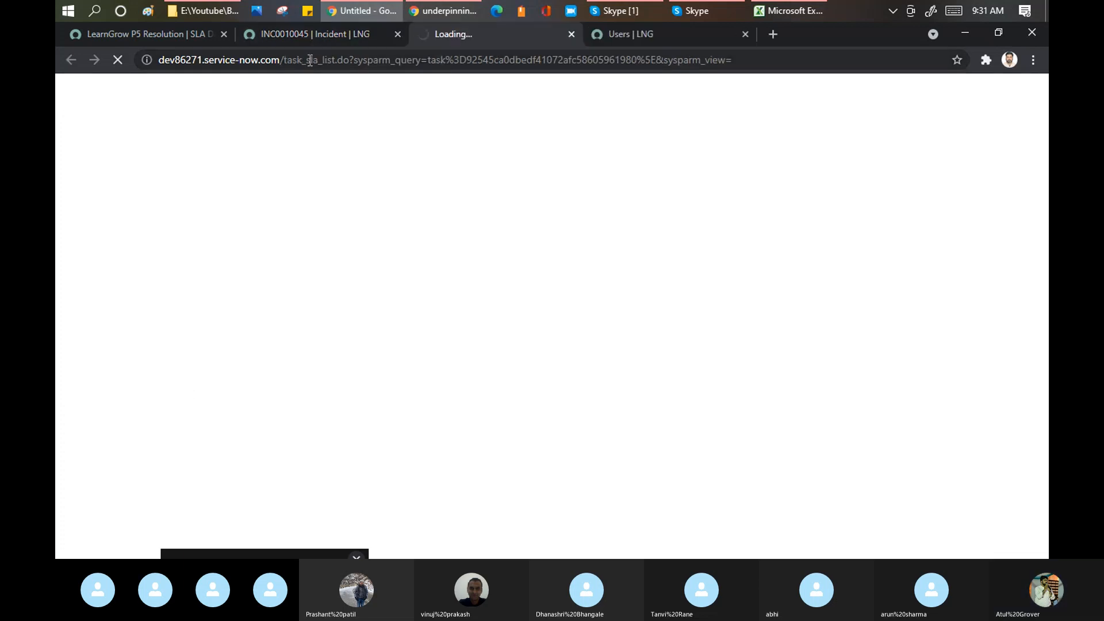
drag(283, 60, 319, 60)
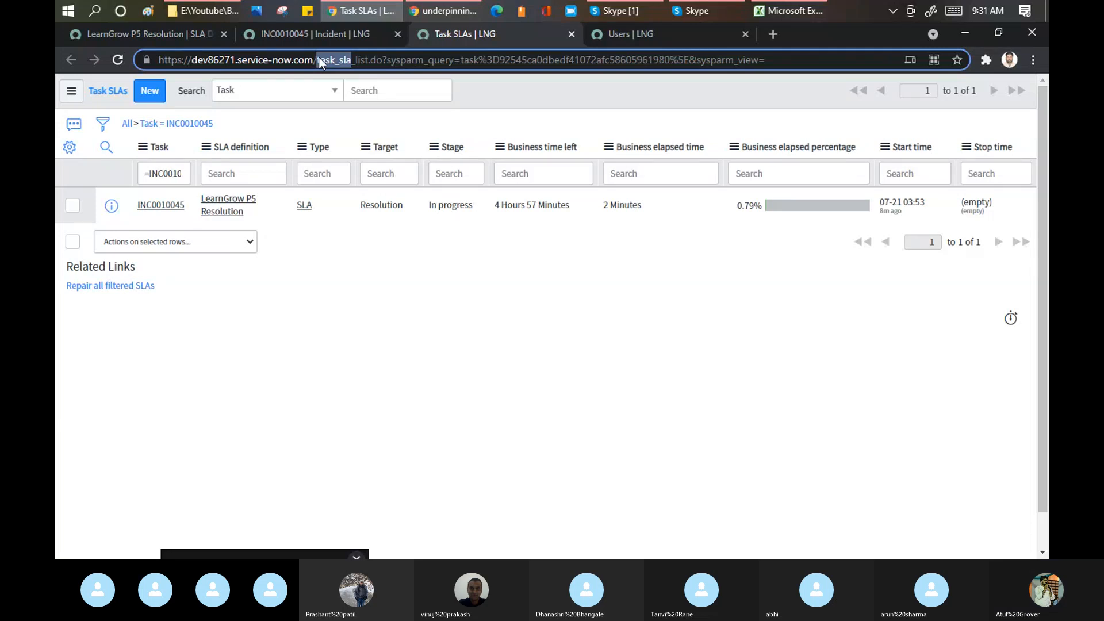
- Add Original breach time, Pause duration and Pause time columns to the Task SLAs list
click(69, 148)
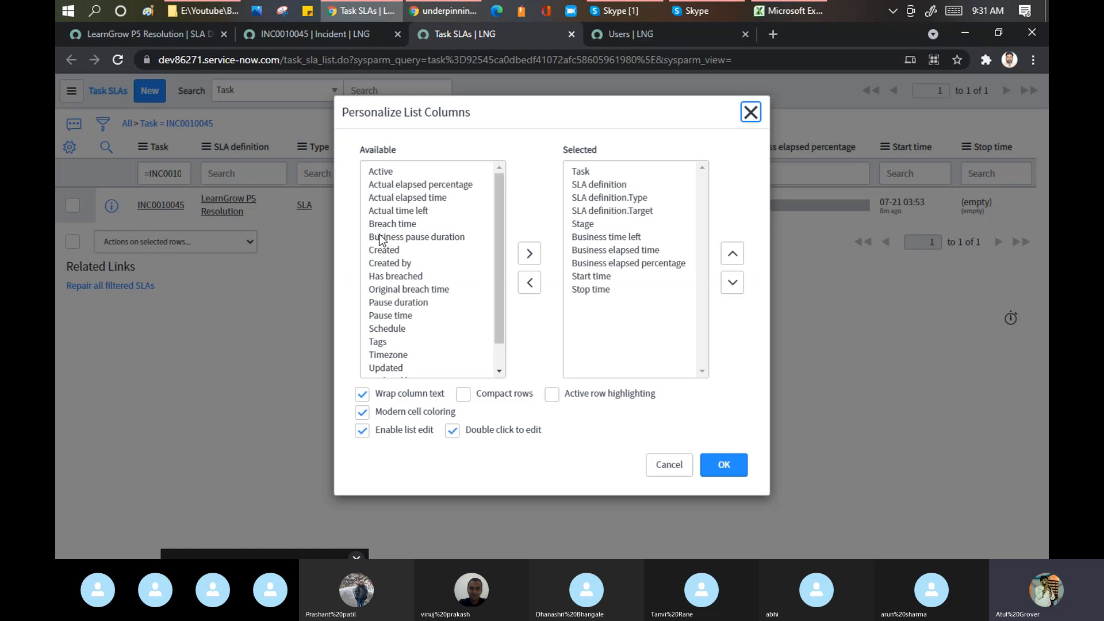
double_click(395, 211)
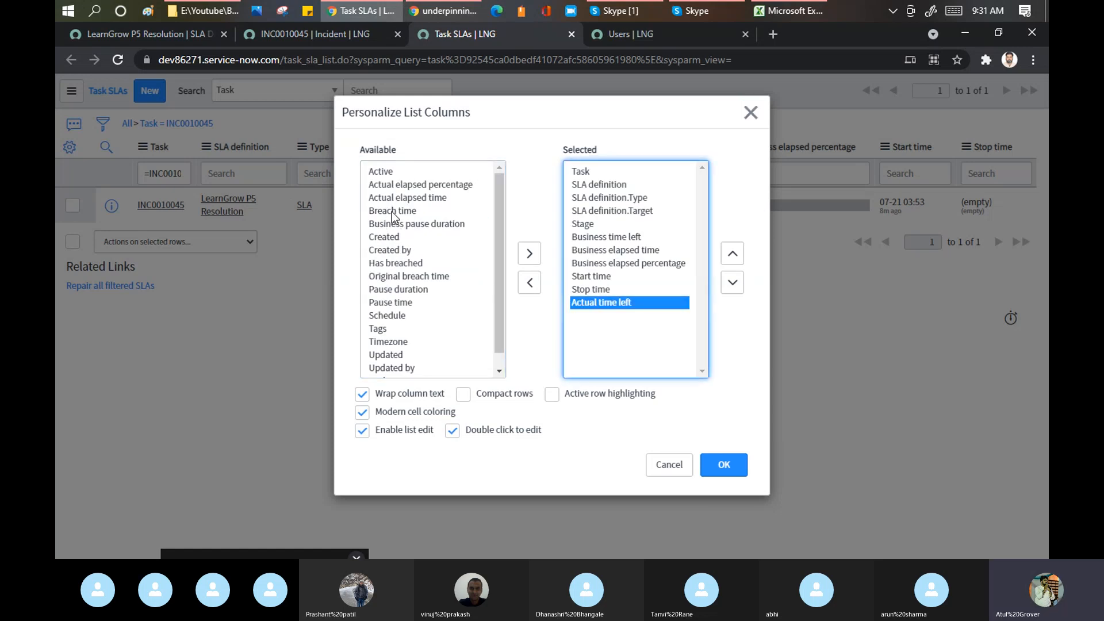
double_click(392, 211)
double_click(393, 211)
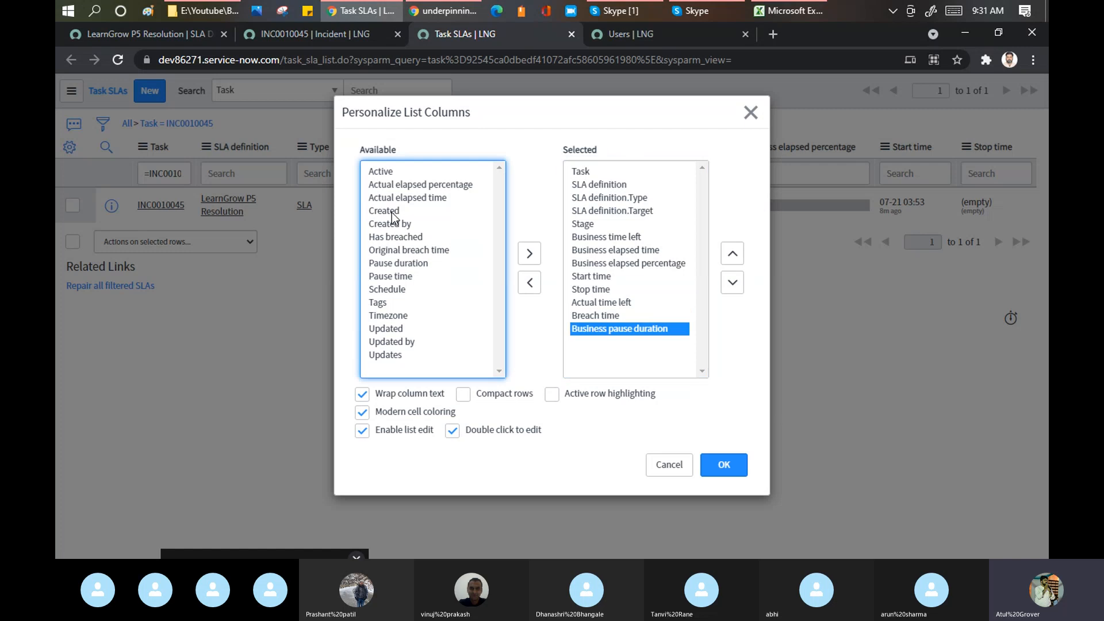
double_click(388, 252)
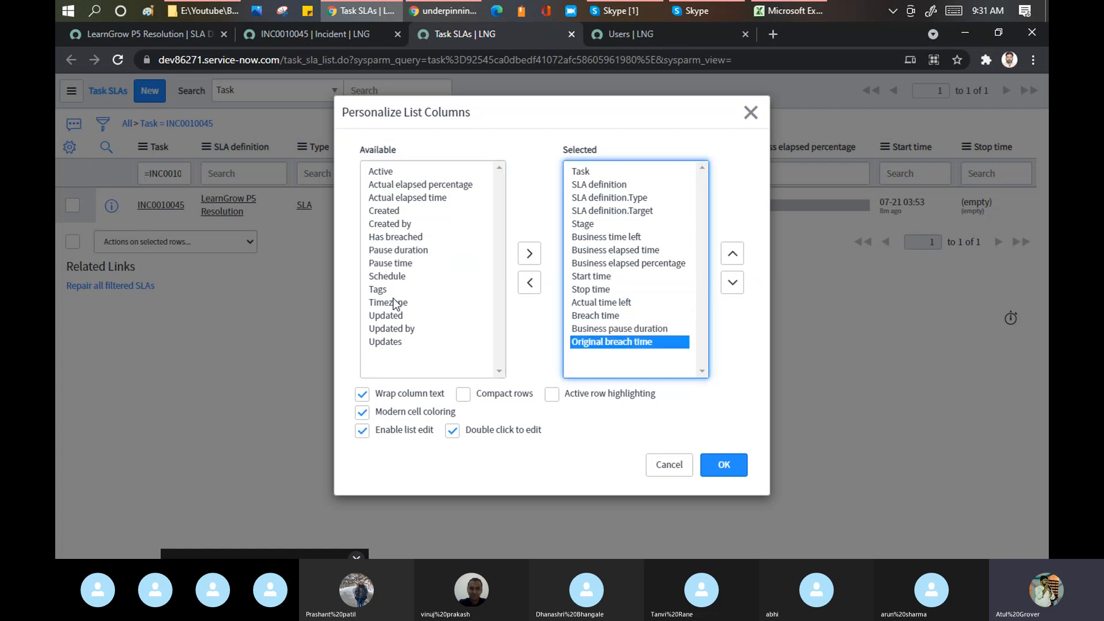
double_click(399, 252)
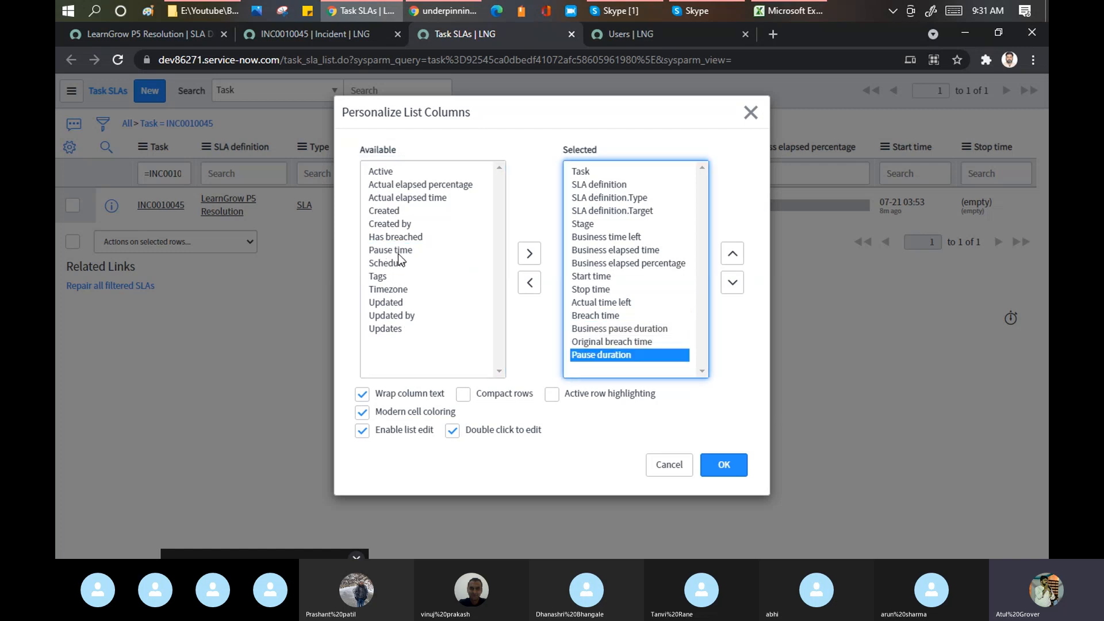
click(401, 253)
double_click(400, 253)
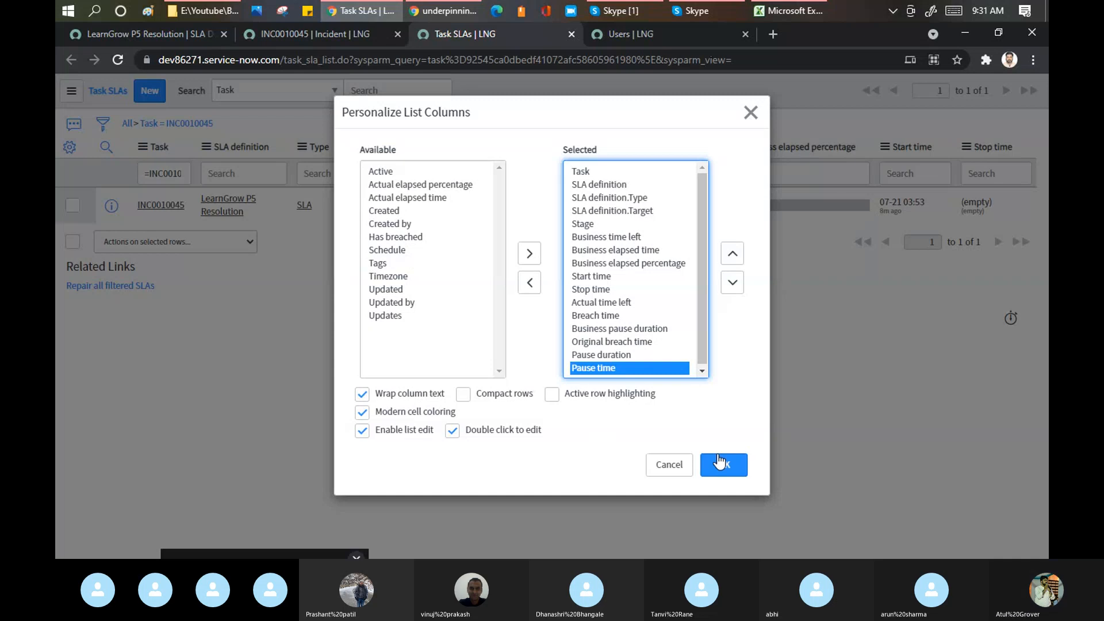
click(735, 464)
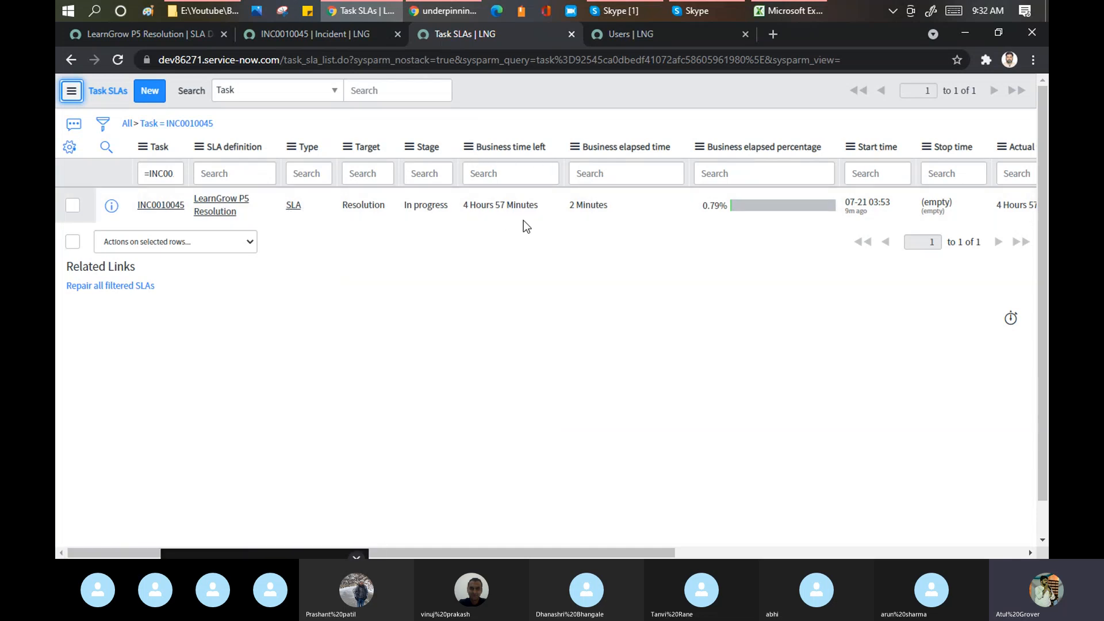
- Review the Task SLA's 2-minute elapsed and pause times and 08:53 original breach time, then return to Skype
drag(464, 205, 540, 211)
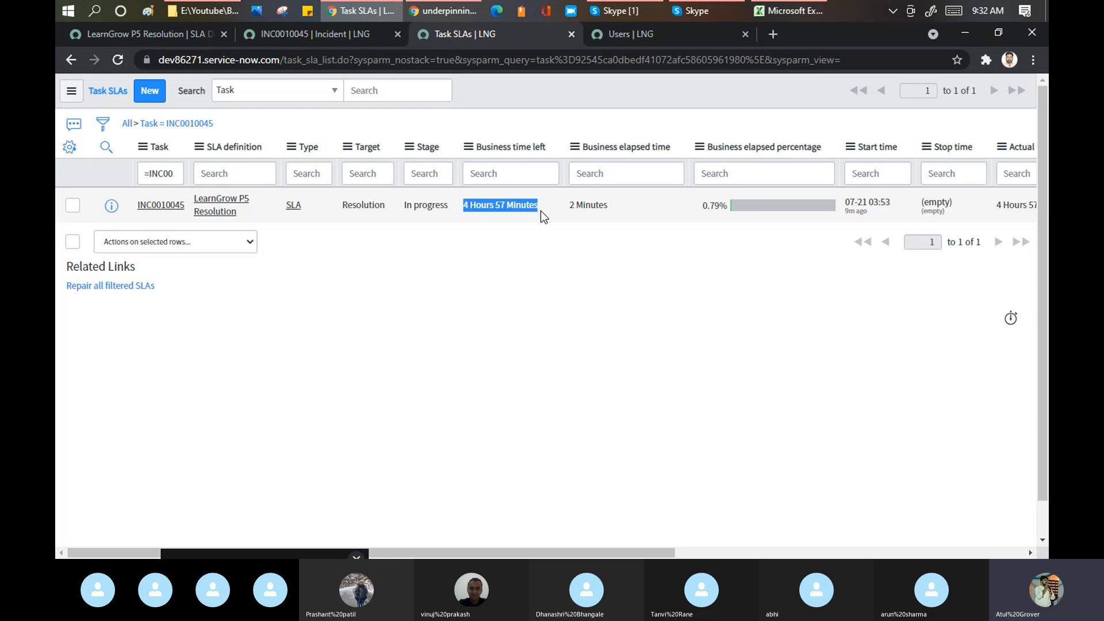
drag(618, 213, 564, 200)
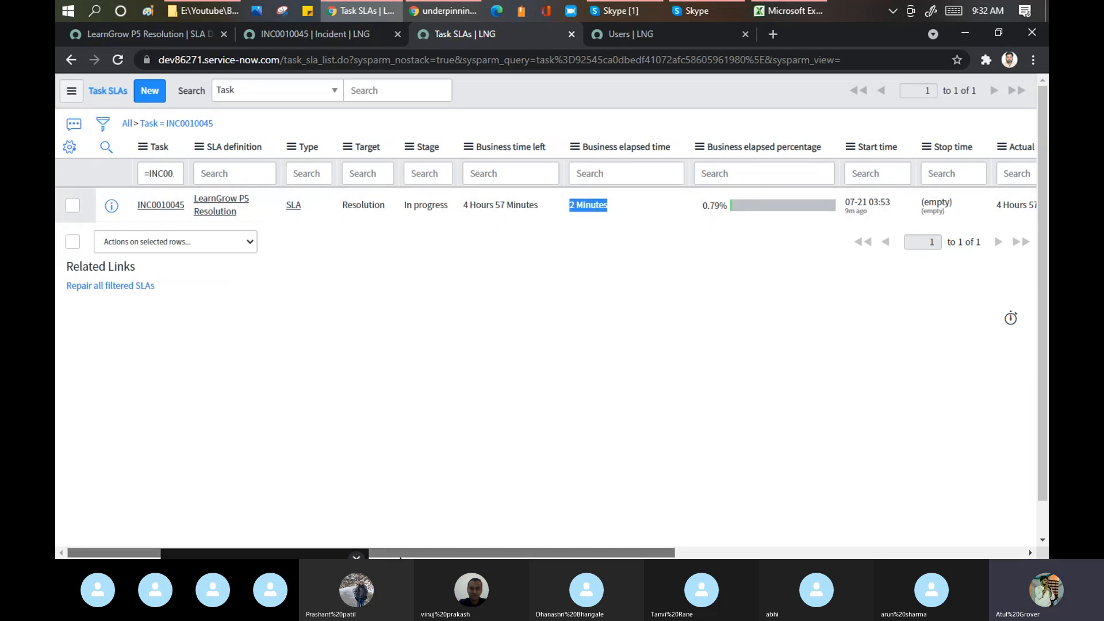
drag(407, 553, 560, 543)
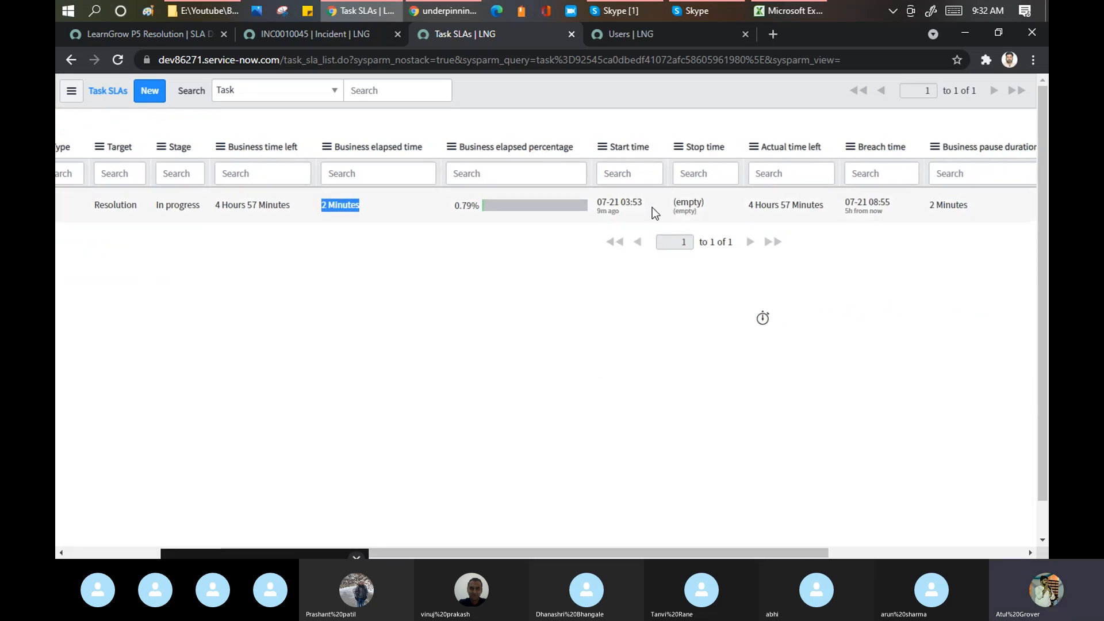
drag(652, 207, 620, 210)
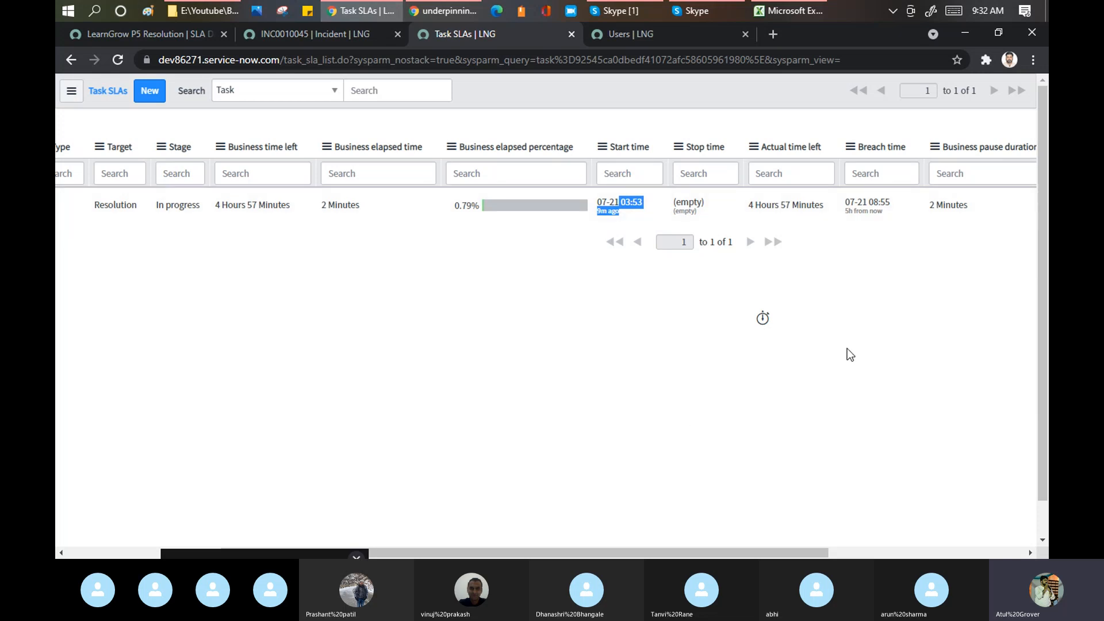
drag(726, 555, 826, 557)
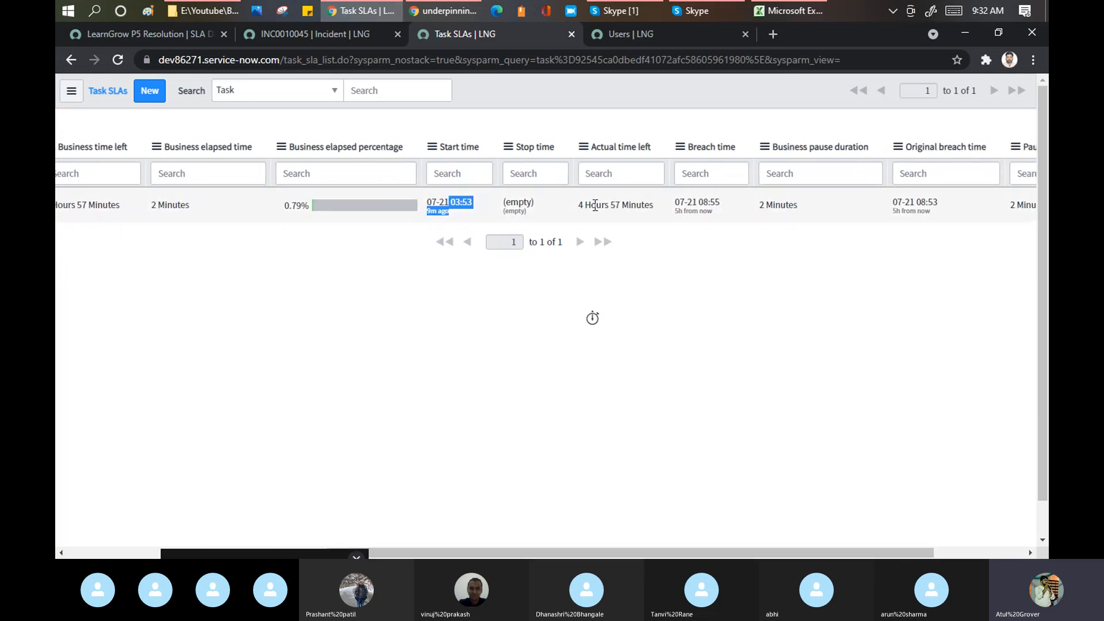
drag(582, 205, 726, 206)
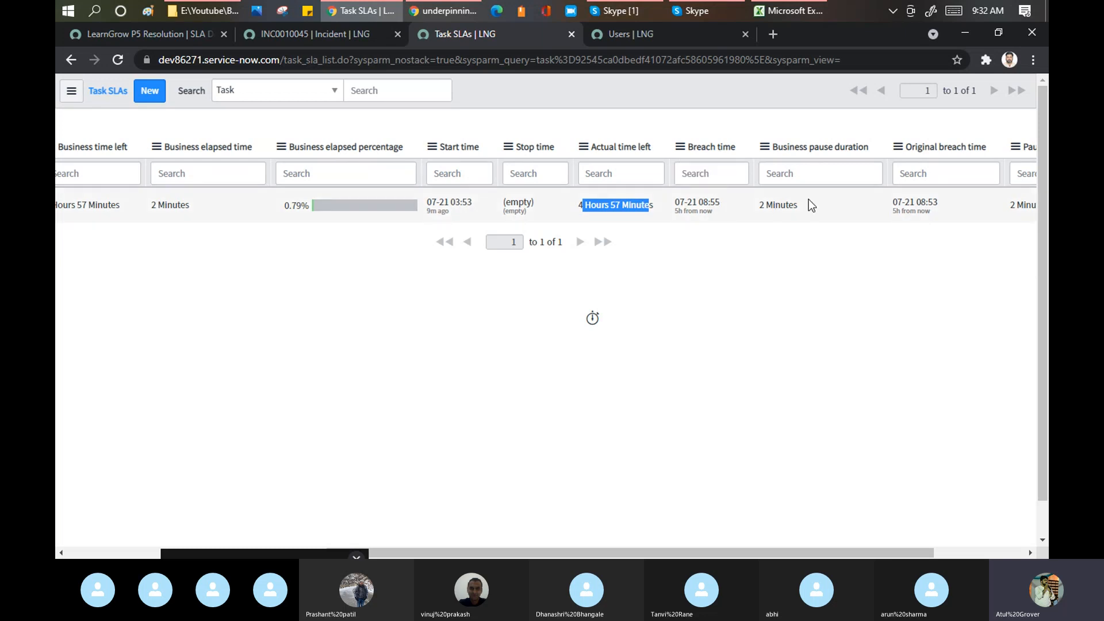
drag(801, 205, 756, 213)
drag(781, 553, 892, 553)
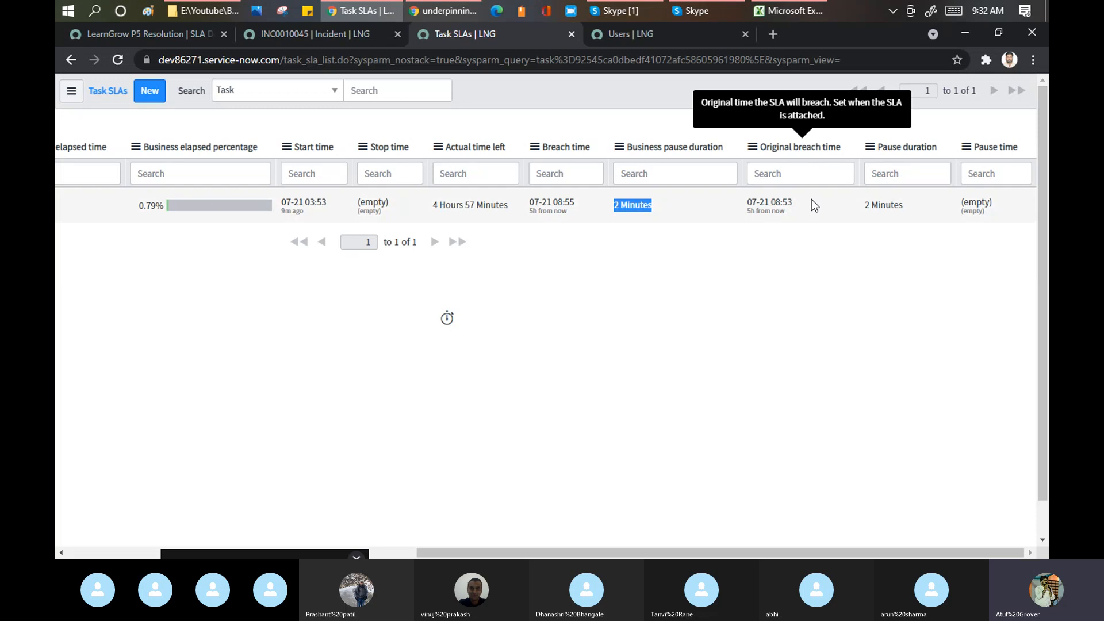
drag(808, 202, 765, 200)
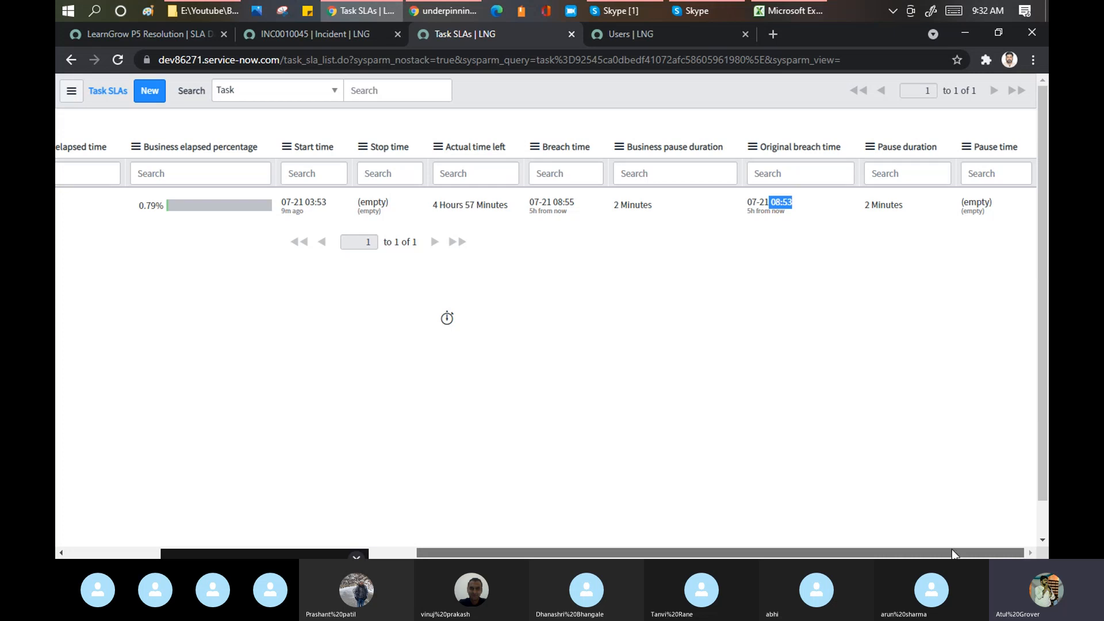
drag(914, 552, 610, 530)
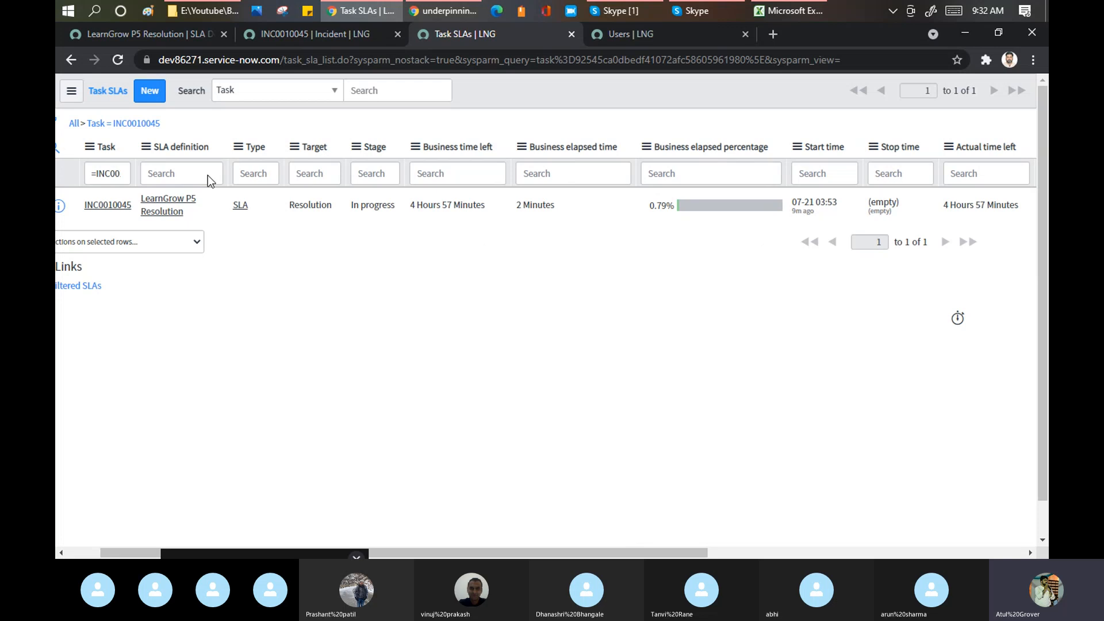
drag(464, 553, 431, 555)
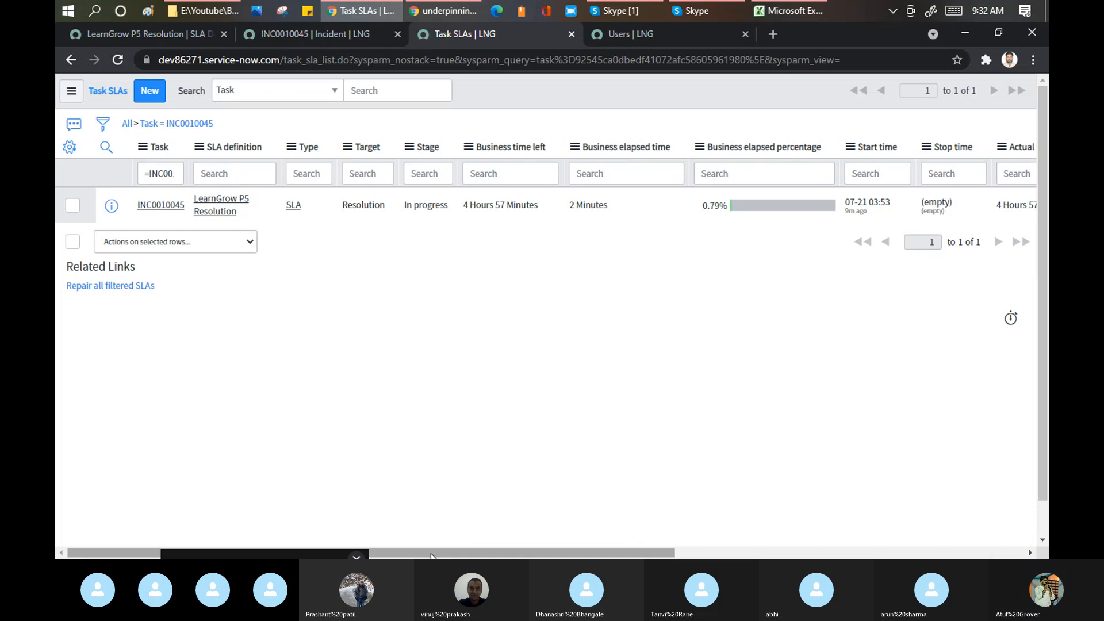
click(612, 12)
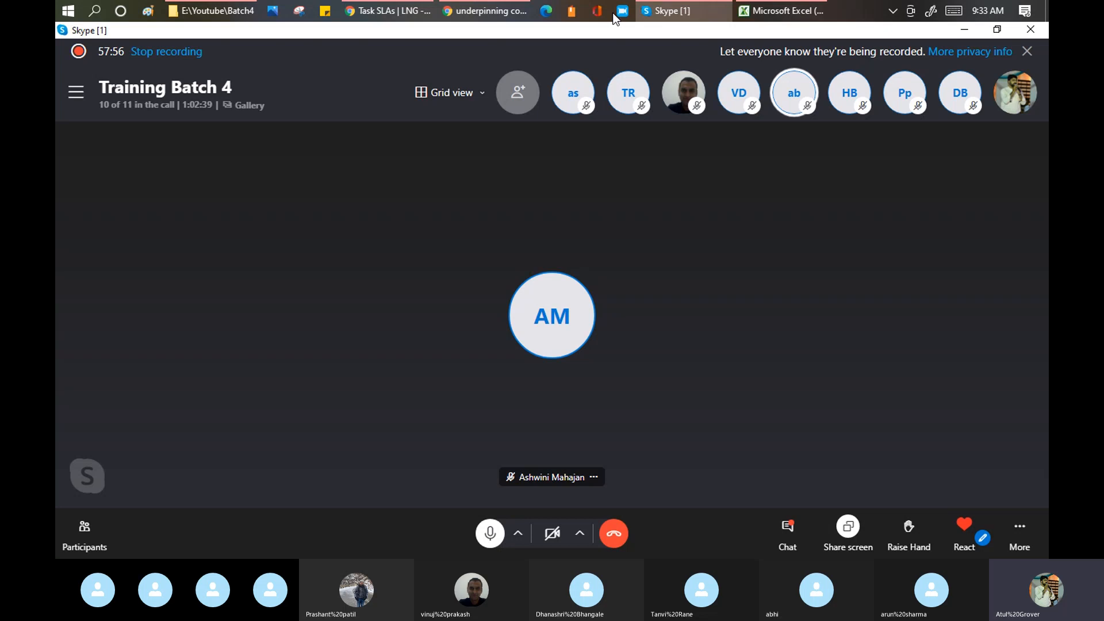
- Leave the LearnGrow P5 Resolution definition unsaved and go to the SLA Definitions list
click(388, 11)
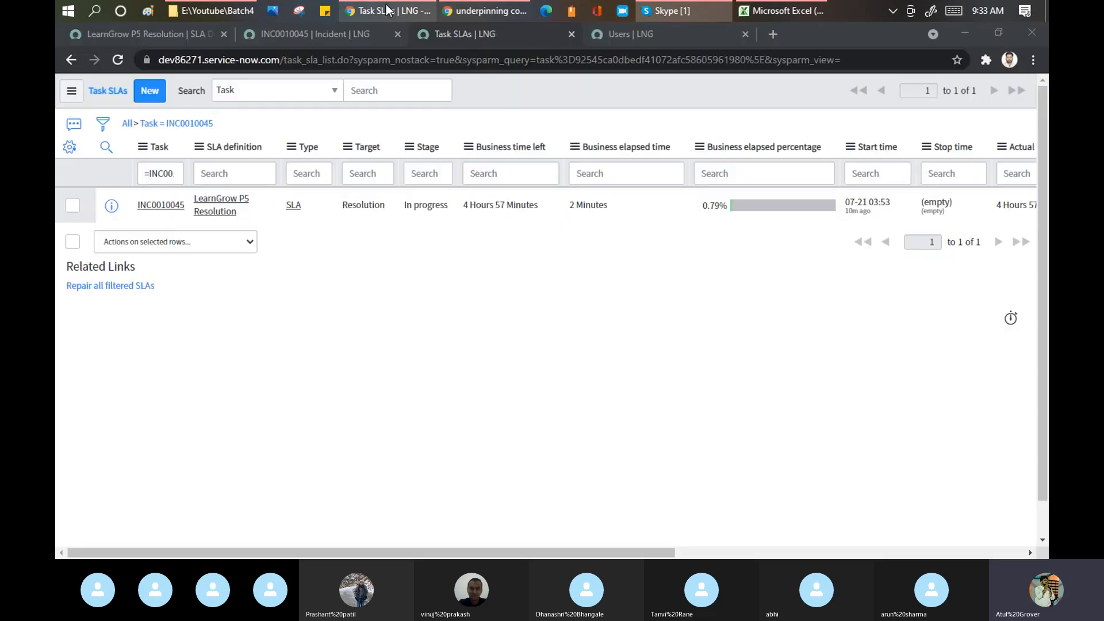
click(305, 29)
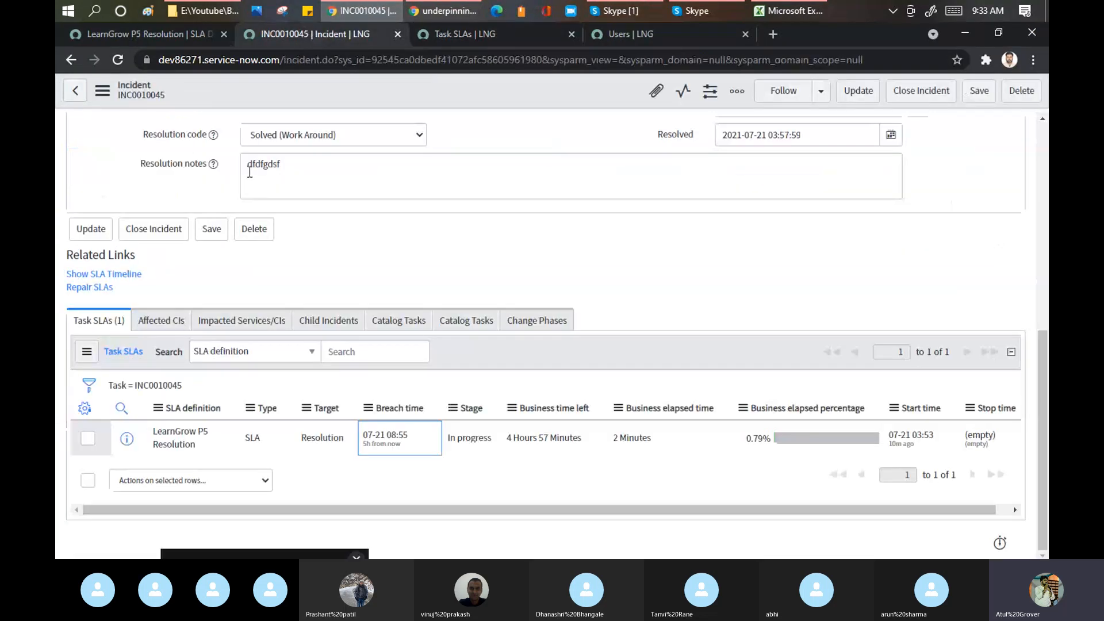
click(175, 33)
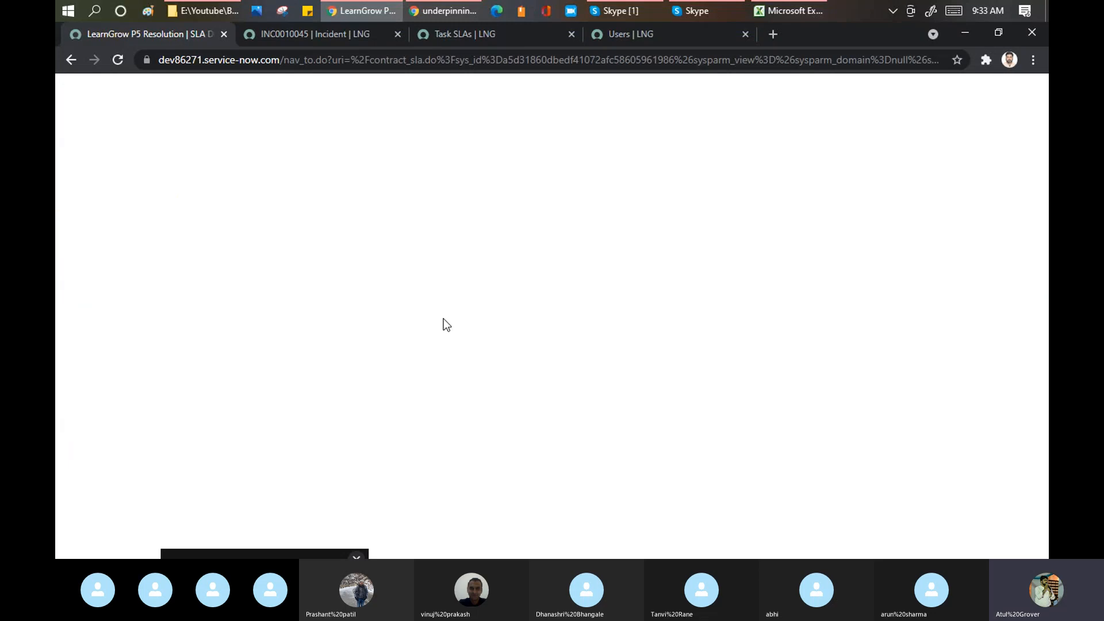
scroll(334, 384, down, 3)
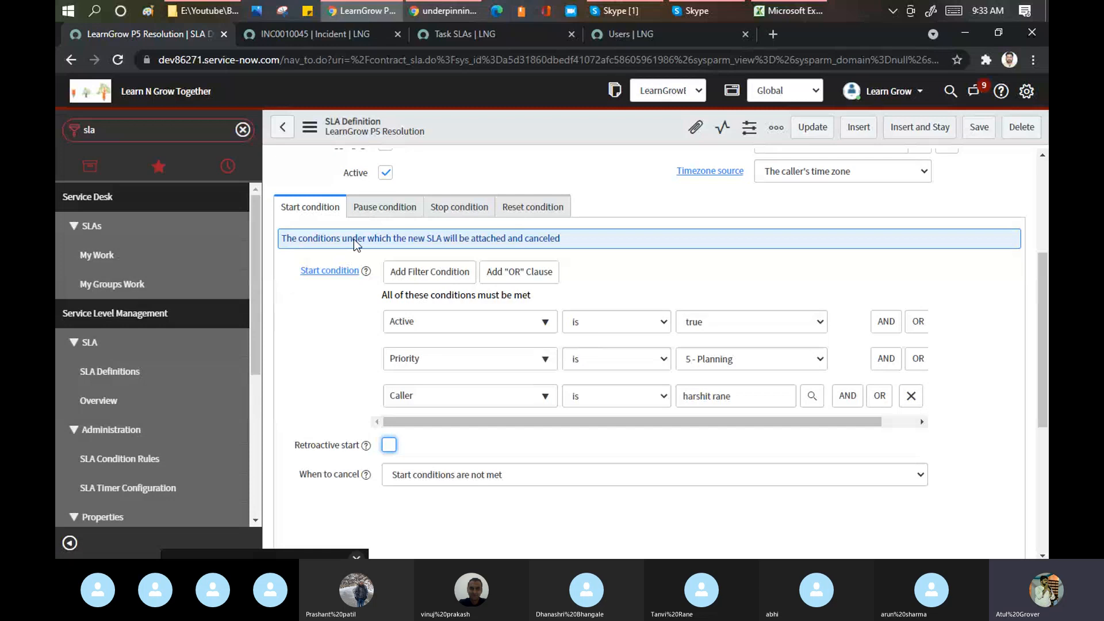
click(98, 371)
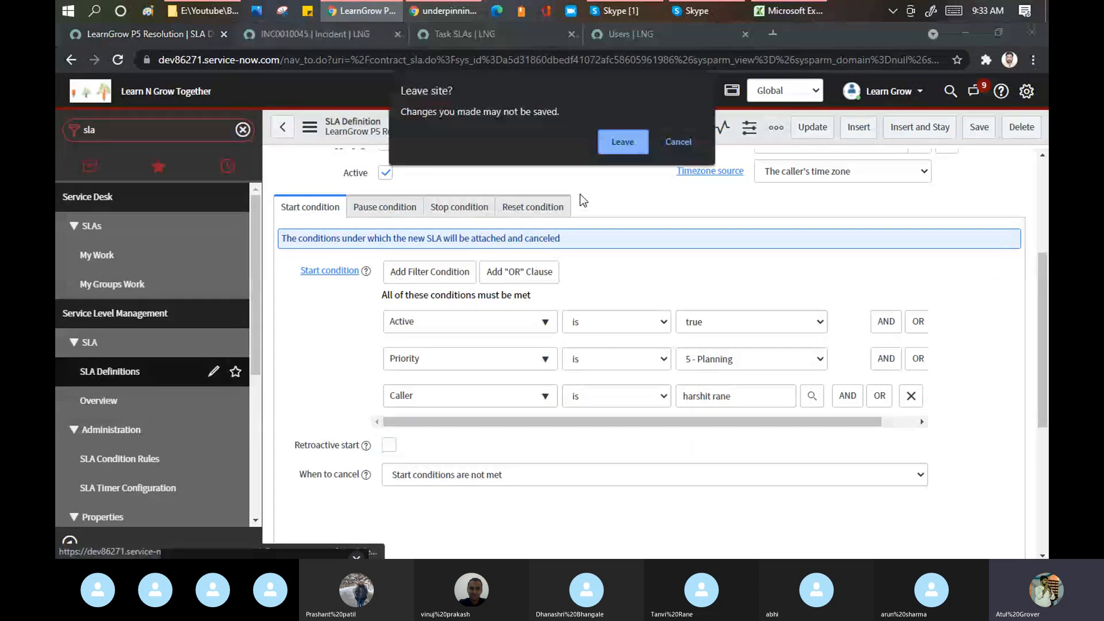
click(612, 141)
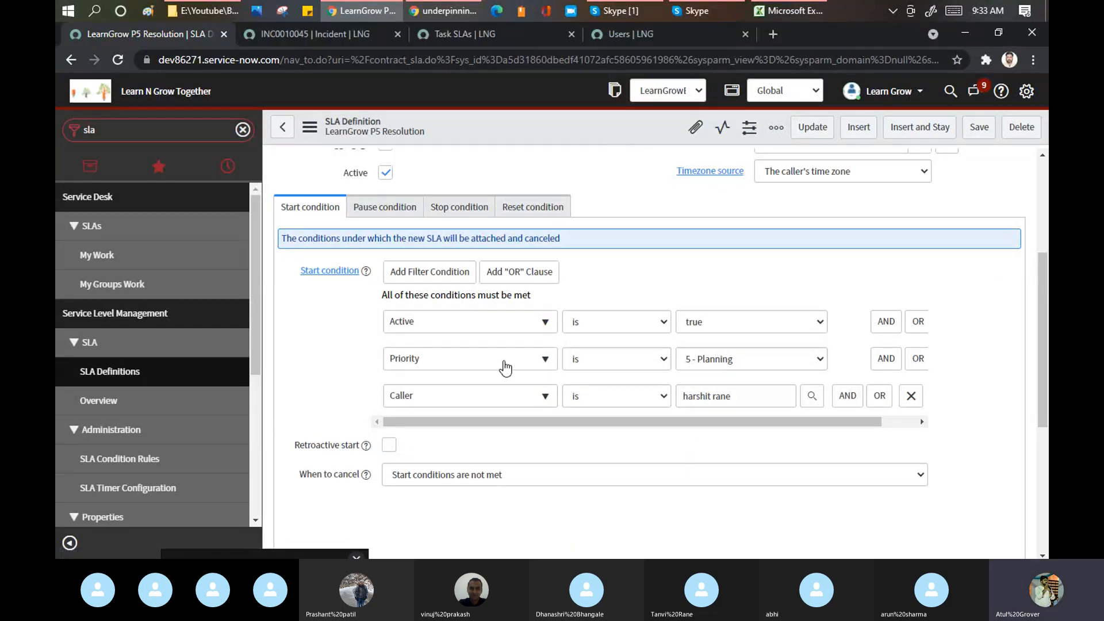
scroll(412, 280, down, 2)
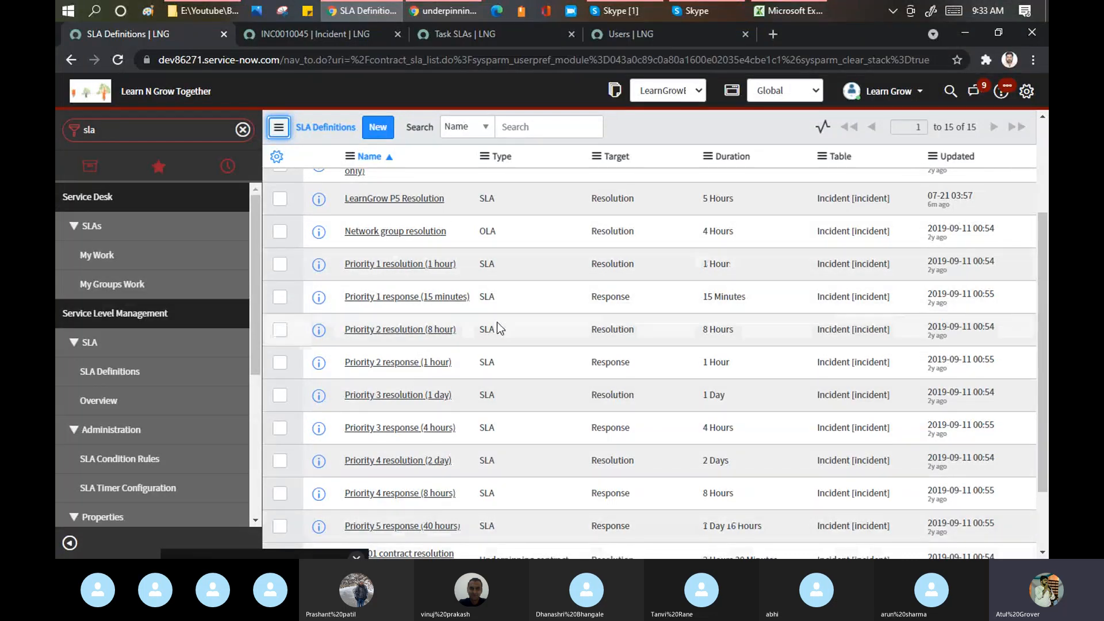
- Open the Priority 5 response (40 hours) SLA definition and review its conditions
scroll(496, 325, down, 3)
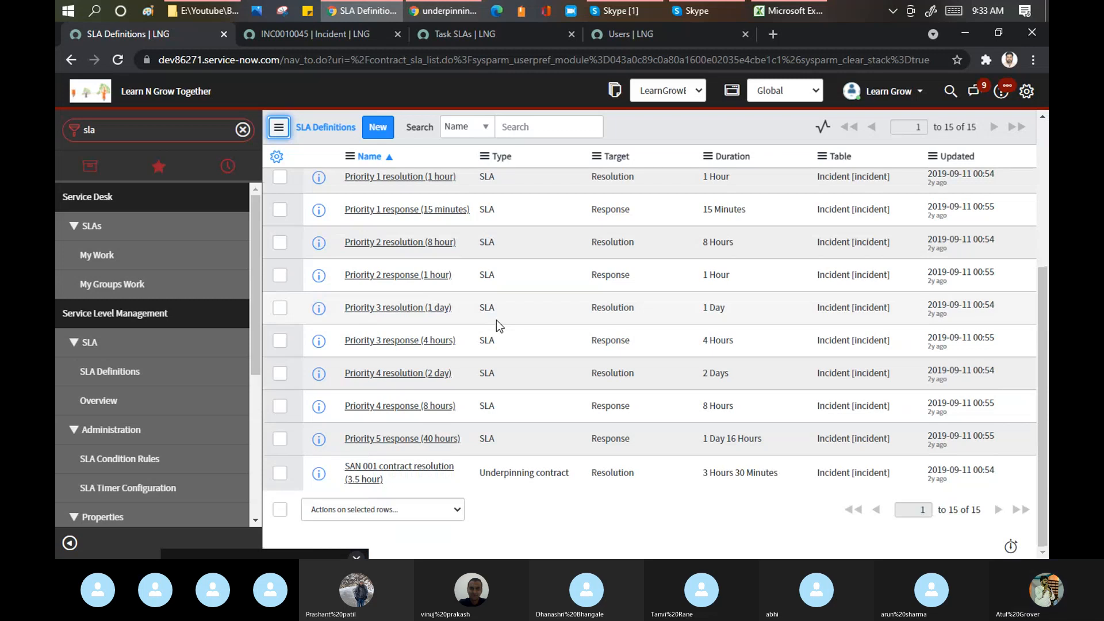
click(391, 441)
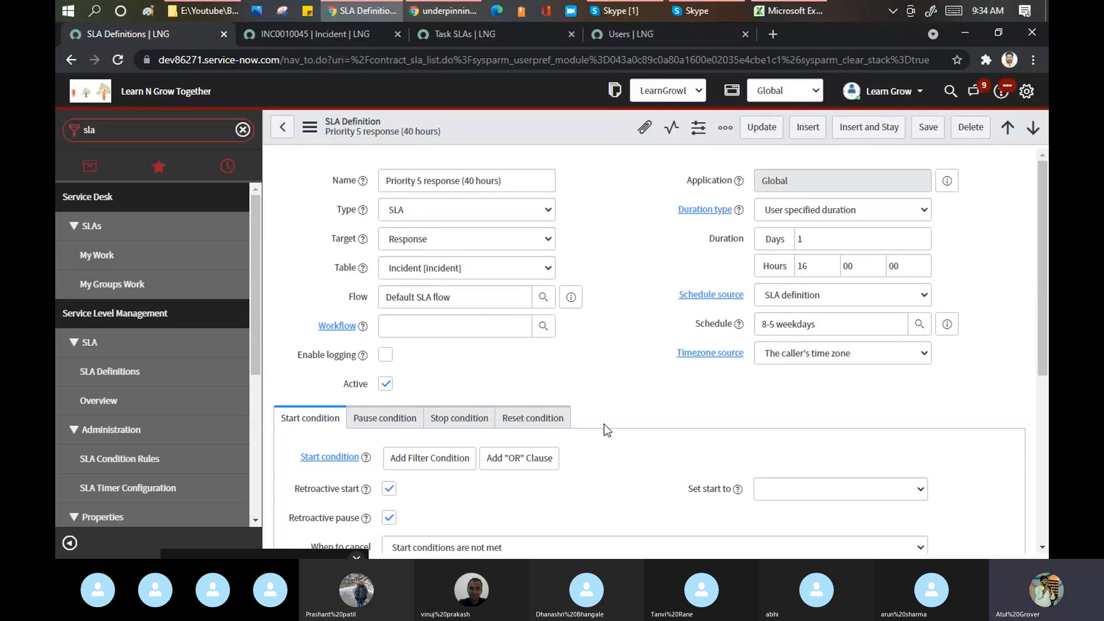
scroll(1007, 290, down, 2)
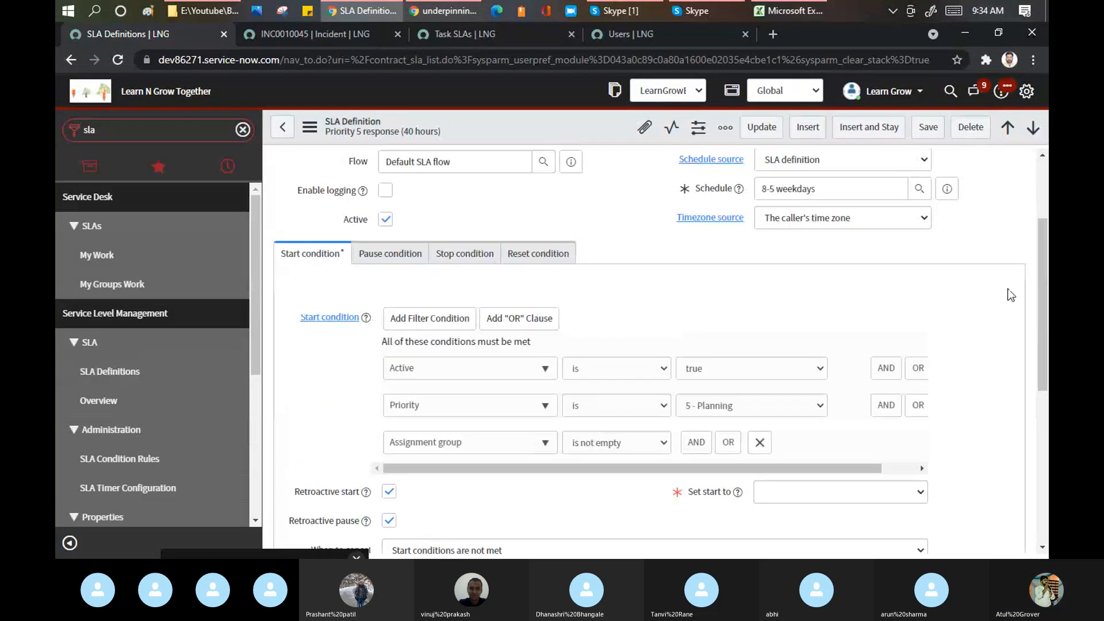
scroll(613, 313, down, 6)
scroll(619, 243, up, 6)
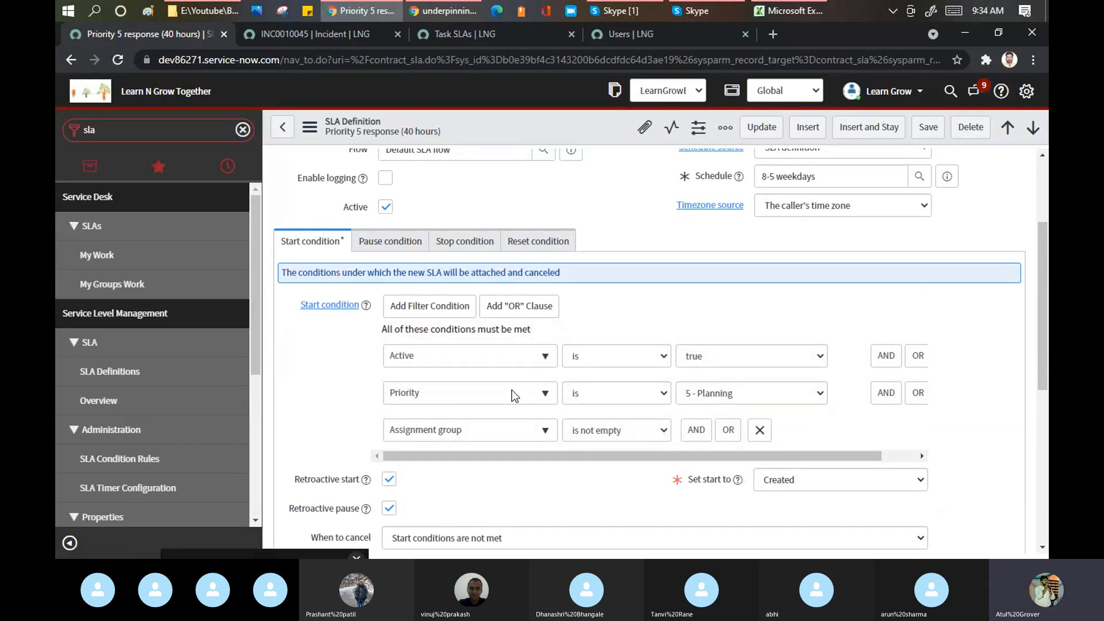
scroll(611, 337, down, 9)
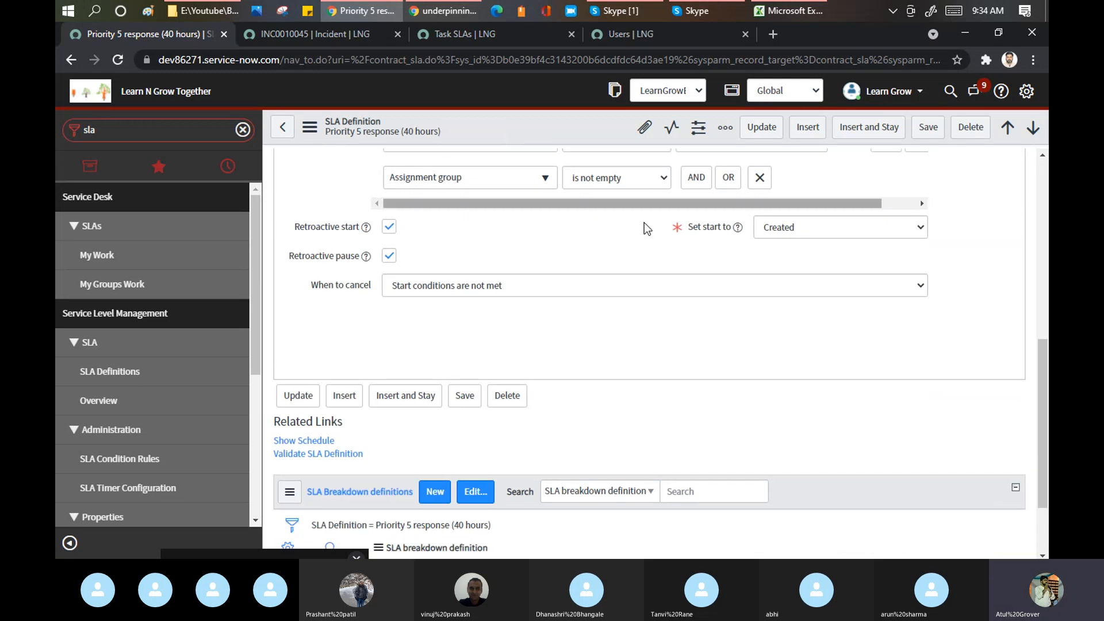
scroll(626, 269, up, 3)
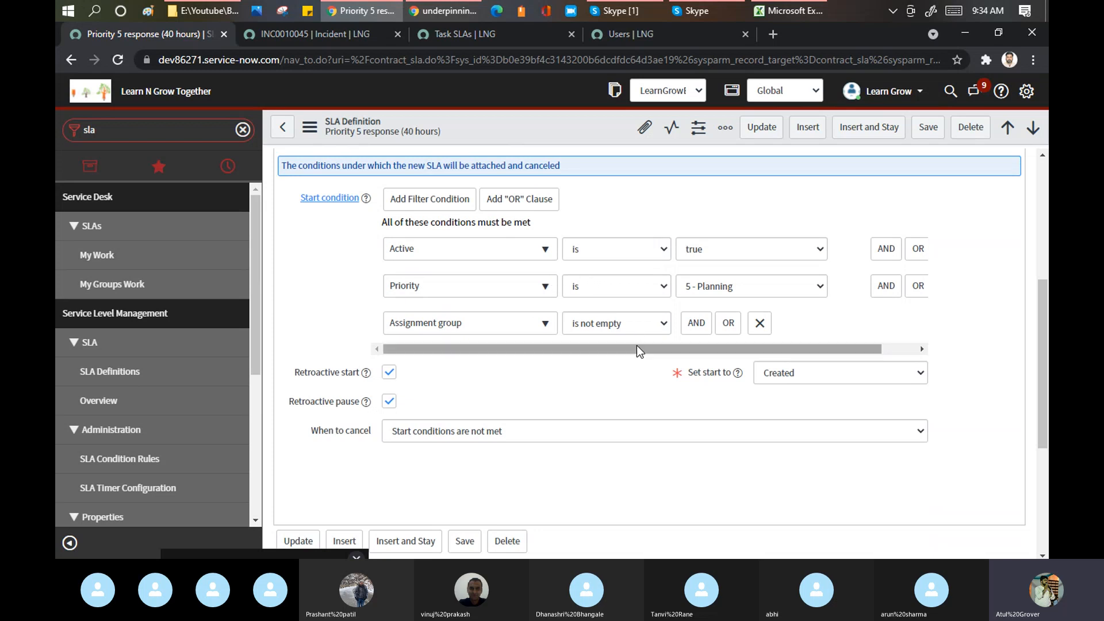
- Remove the 'Assignment group is not empty' start condition and save the definition
drag(637, 347, 567, 350)
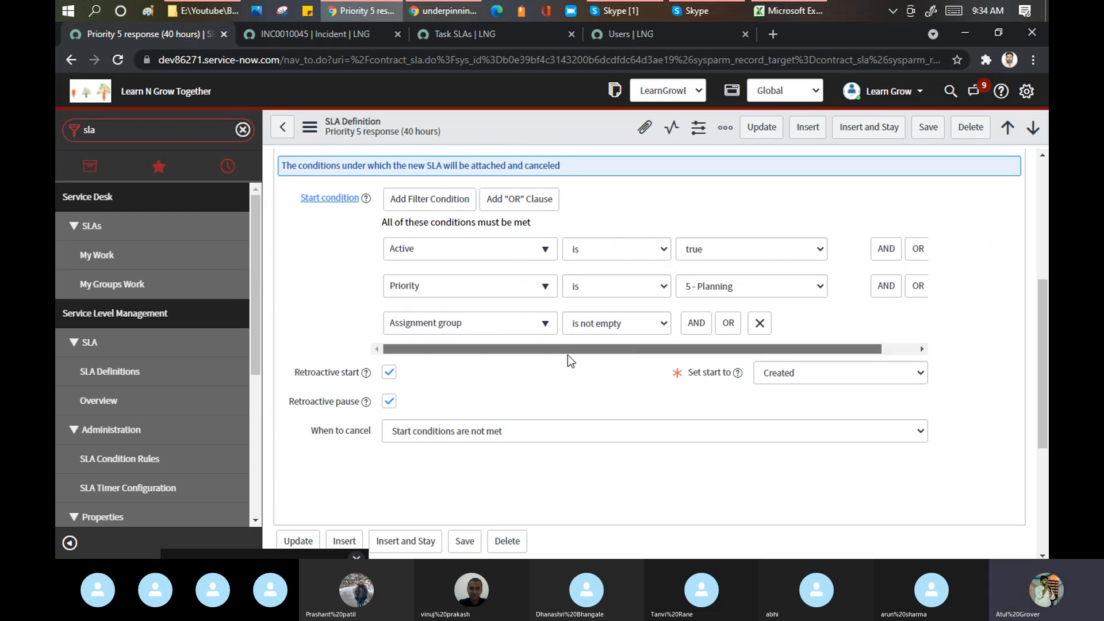
click(757, 326)
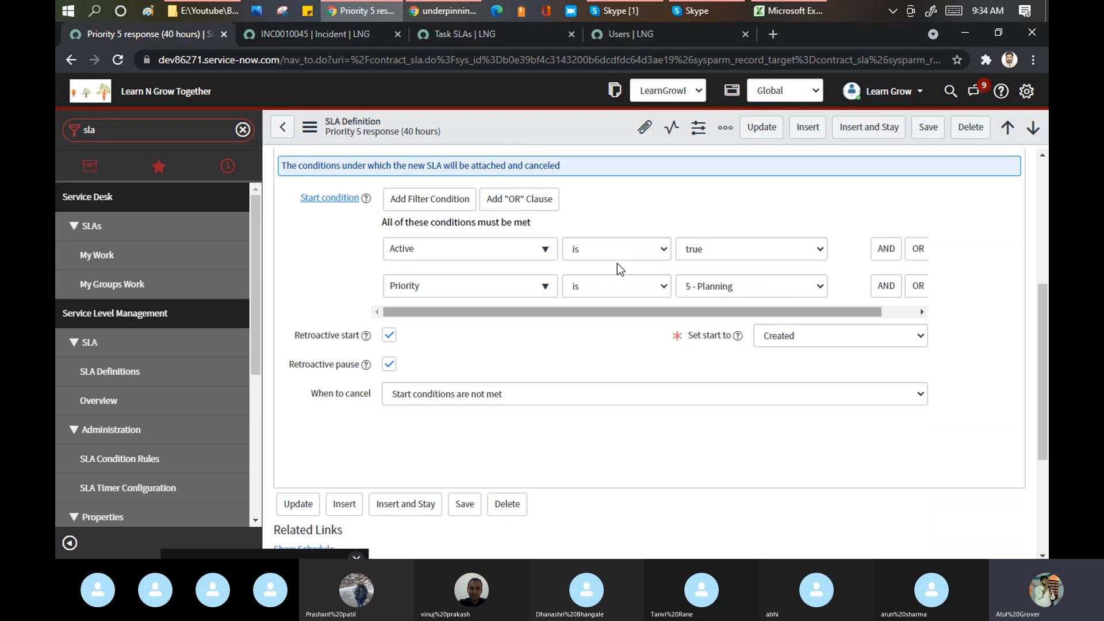
right_click(545, 118)
click(550, 121)
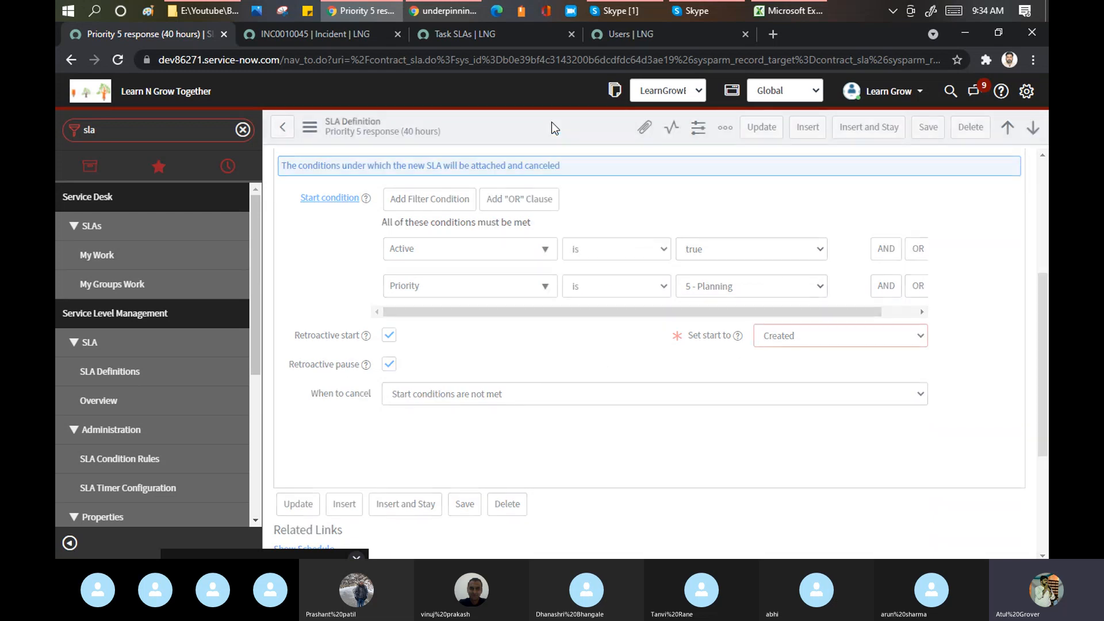
- Reload the INC0010045 incident form, discarding unsaved changes
click(301, 33)
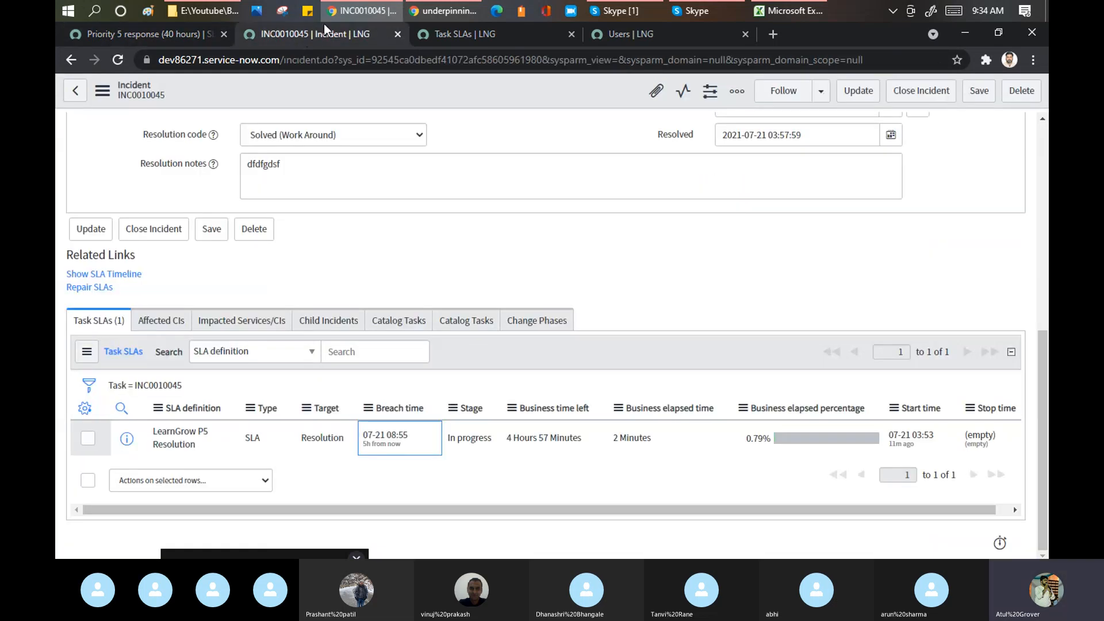
right_click(477, 83)
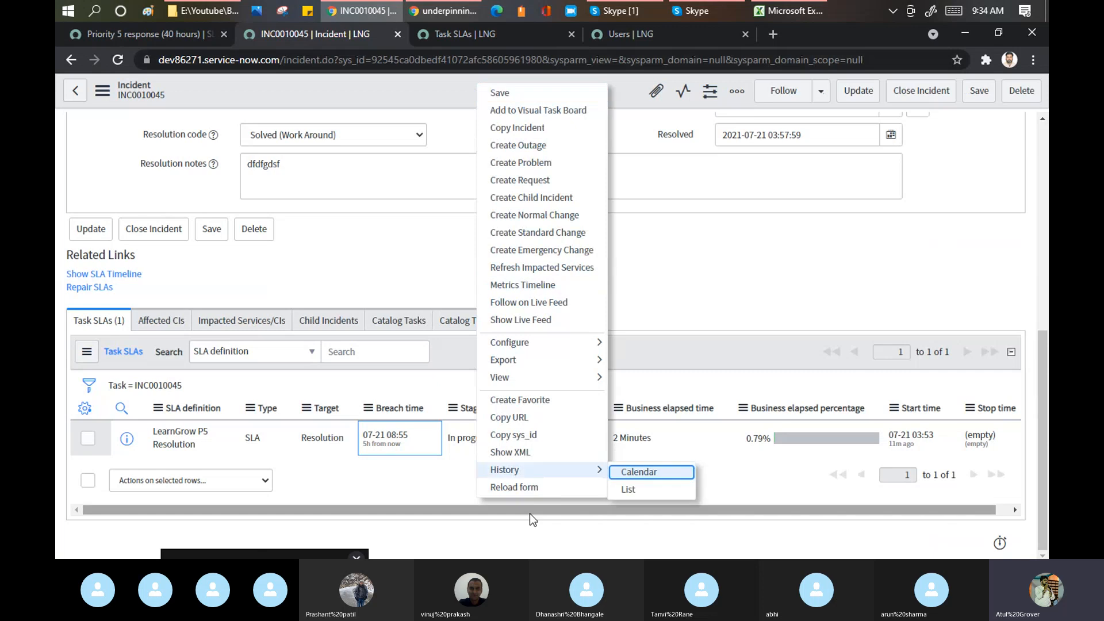
click(508, 488)
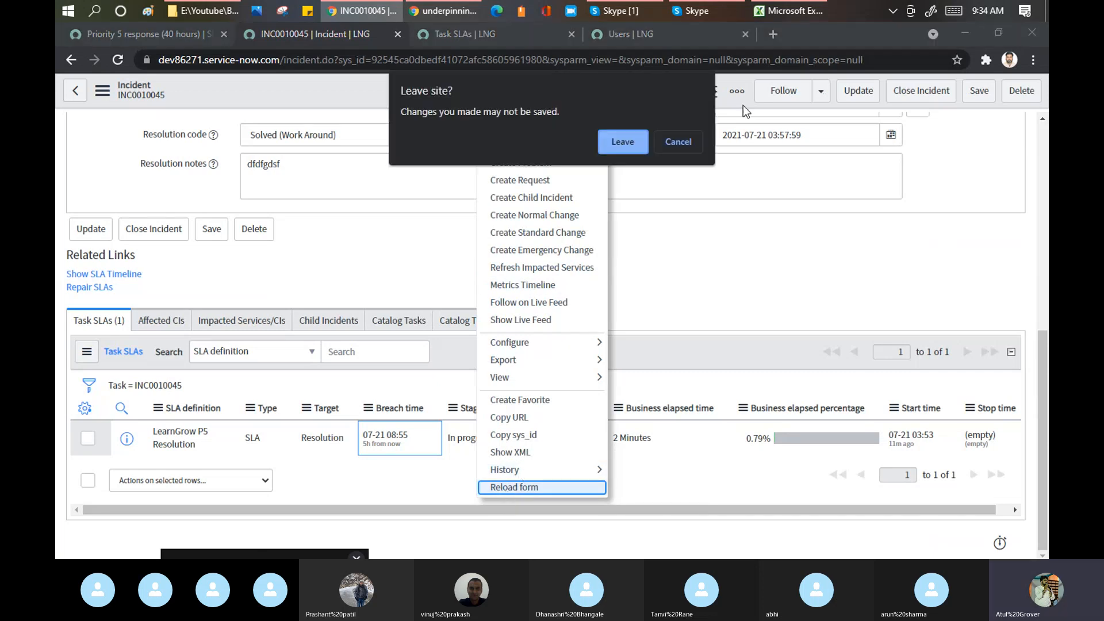
click(632, 138)
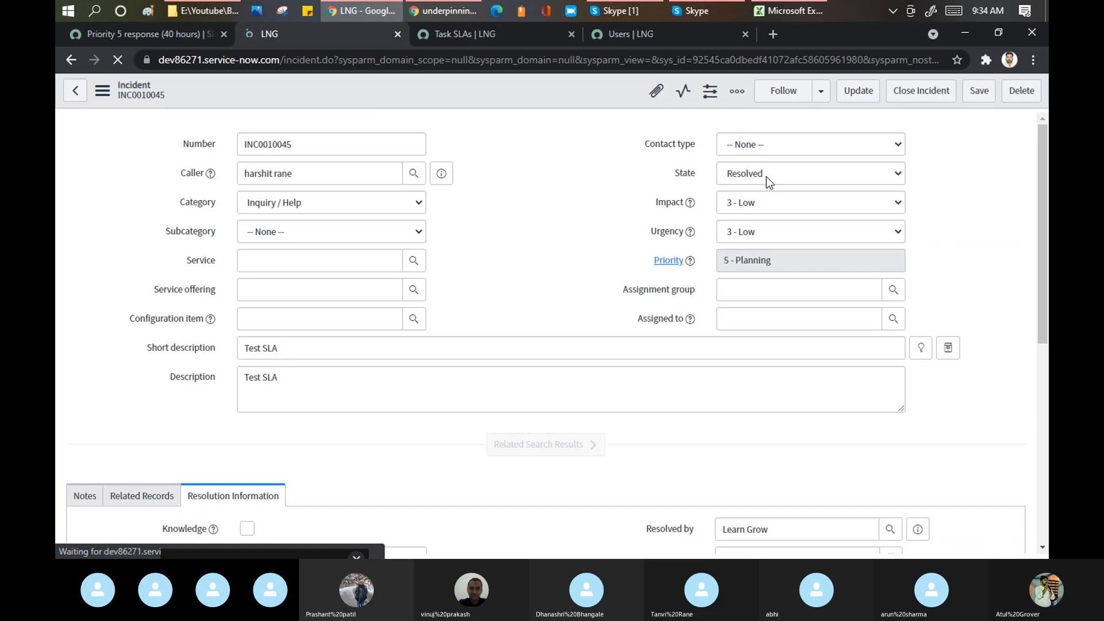
- Set State to New, save, and check the new Priority 5 response (40 hours) Task SLA
click(765, 175)
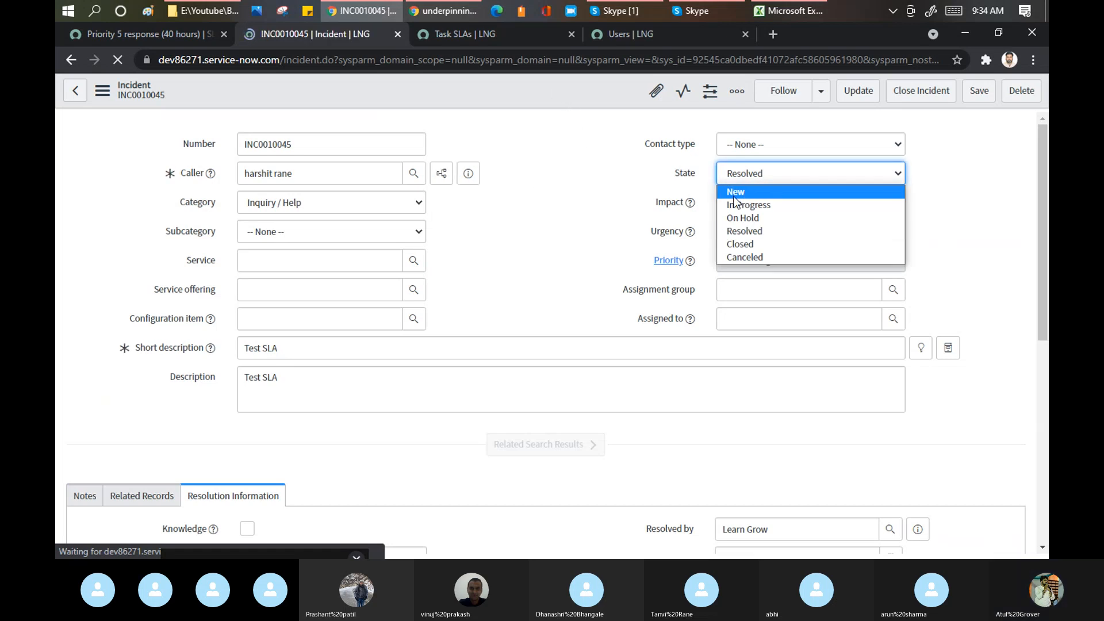
click(731, 192)
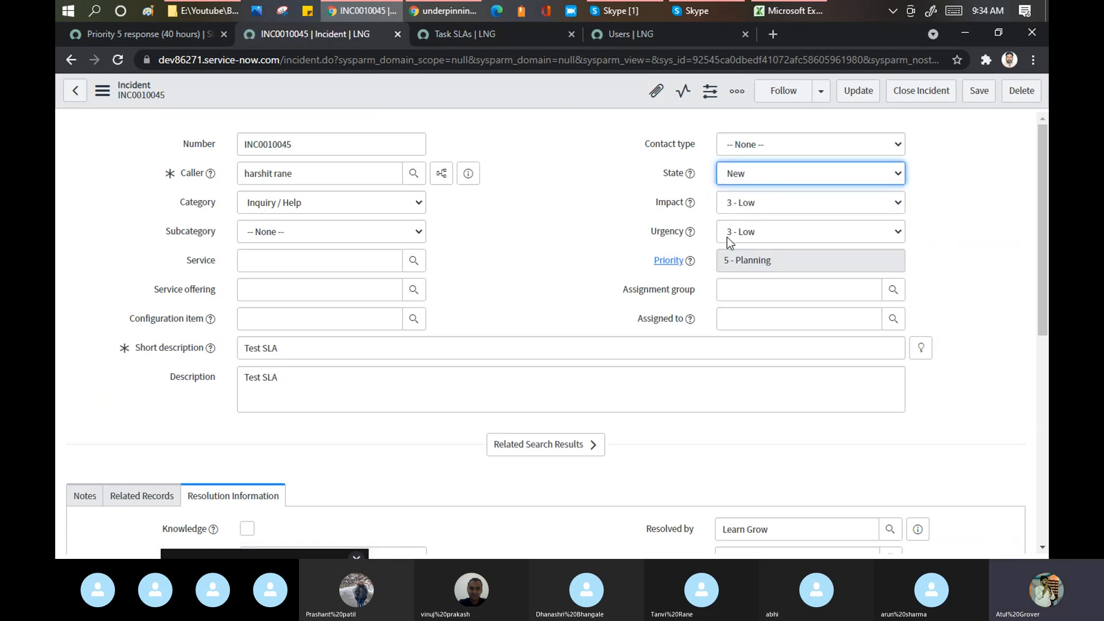
right_click(532, 85)
click(572, 92)
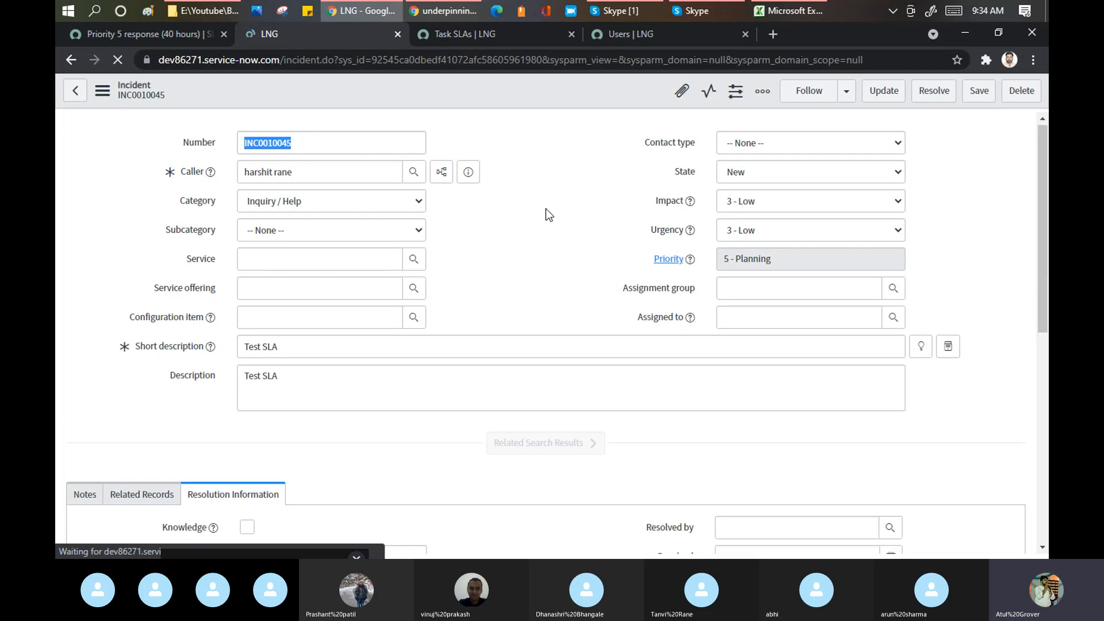
scroll(546, 210, down, 8)
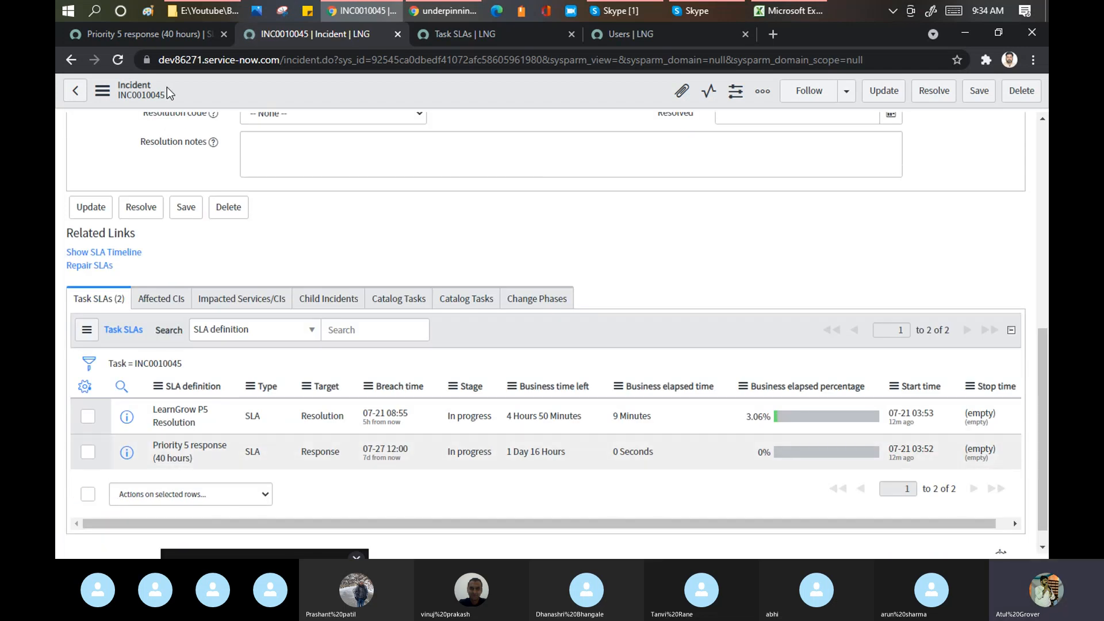
click(140, 35)
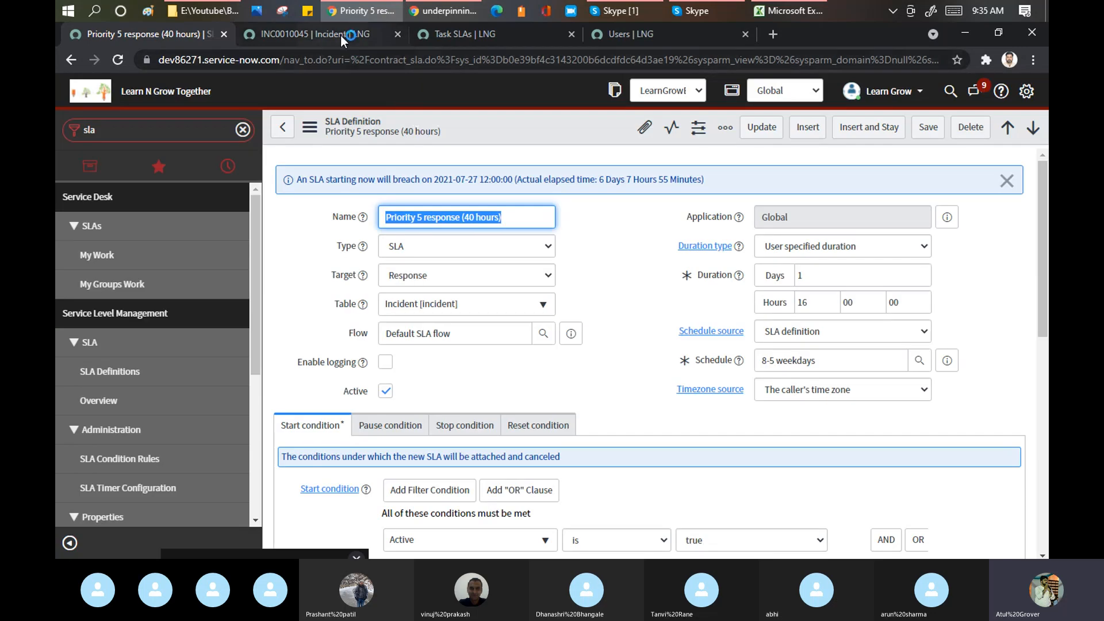
click(340, 35)
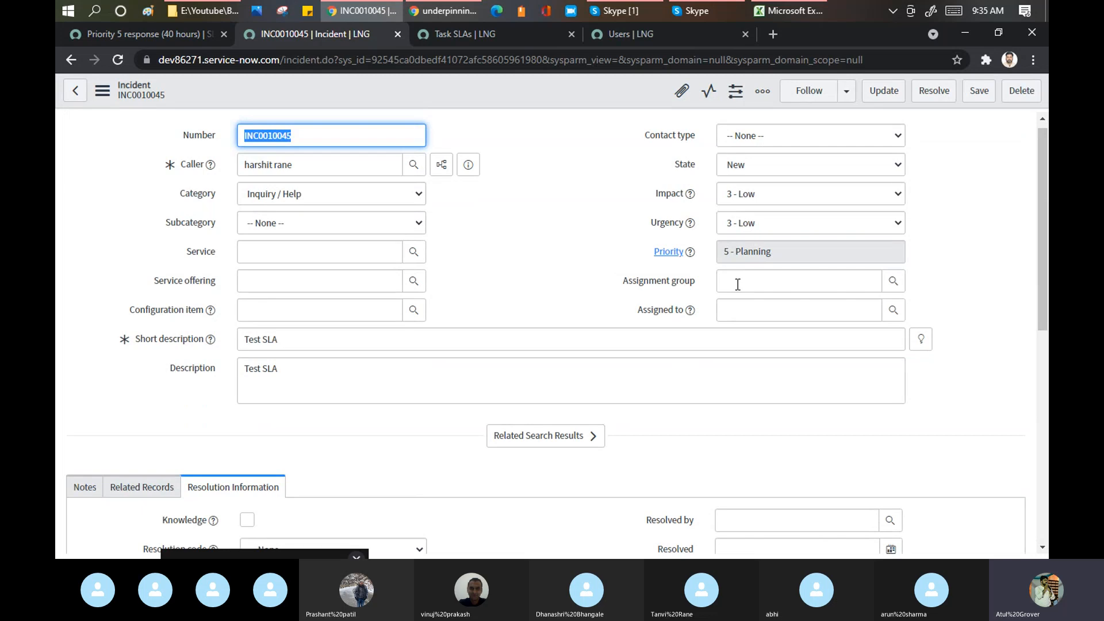
scroll(496, 320, down, 8)
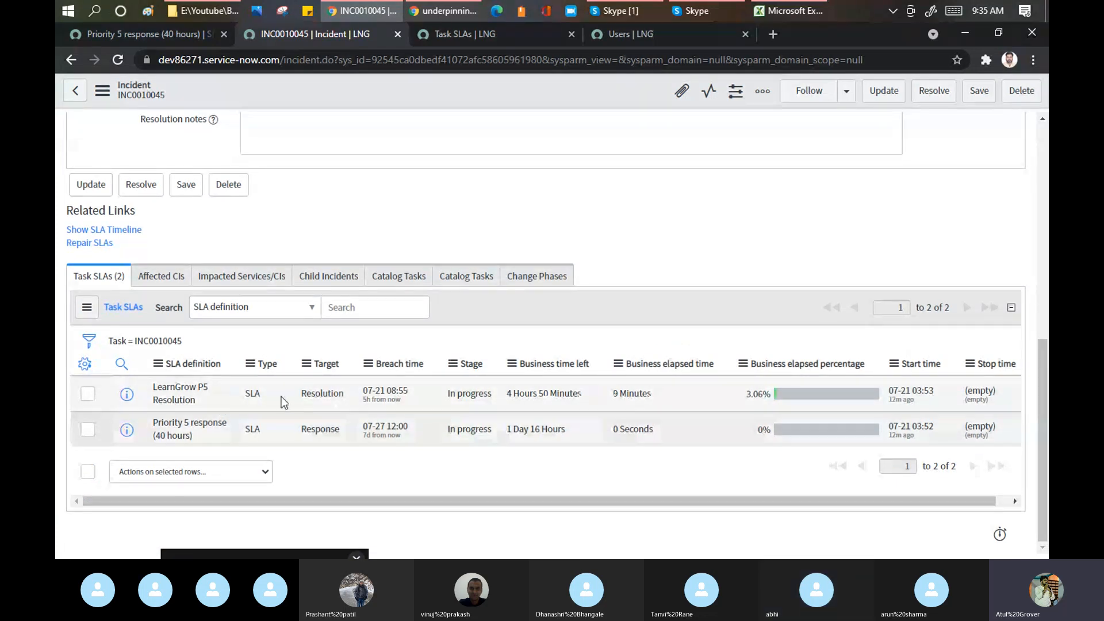
click(150, 36)
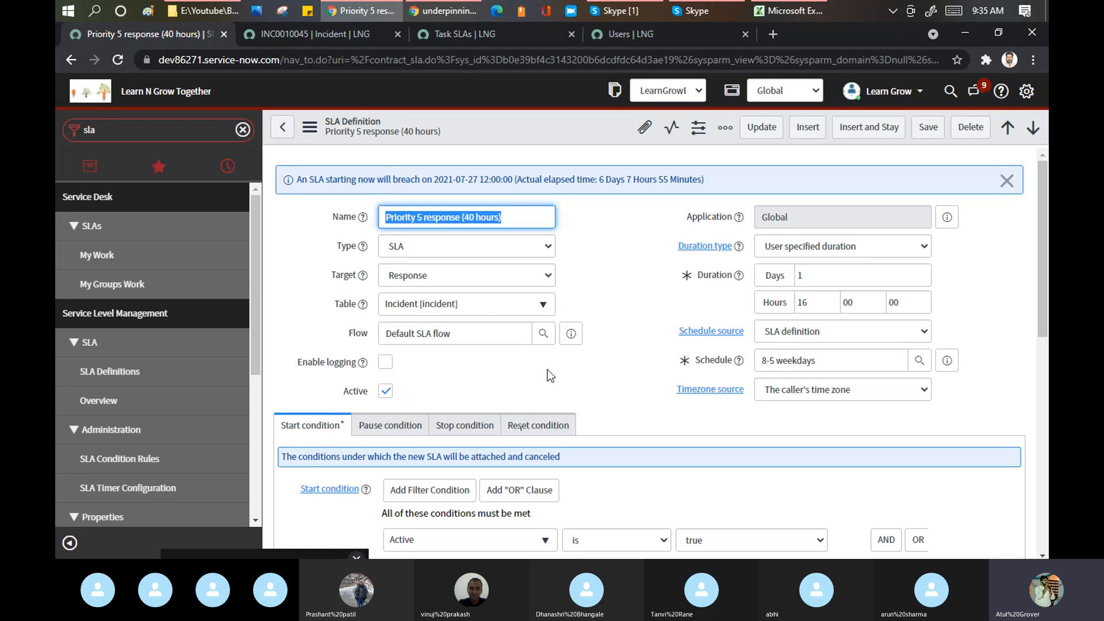
scroll(573, 381, down, 3)
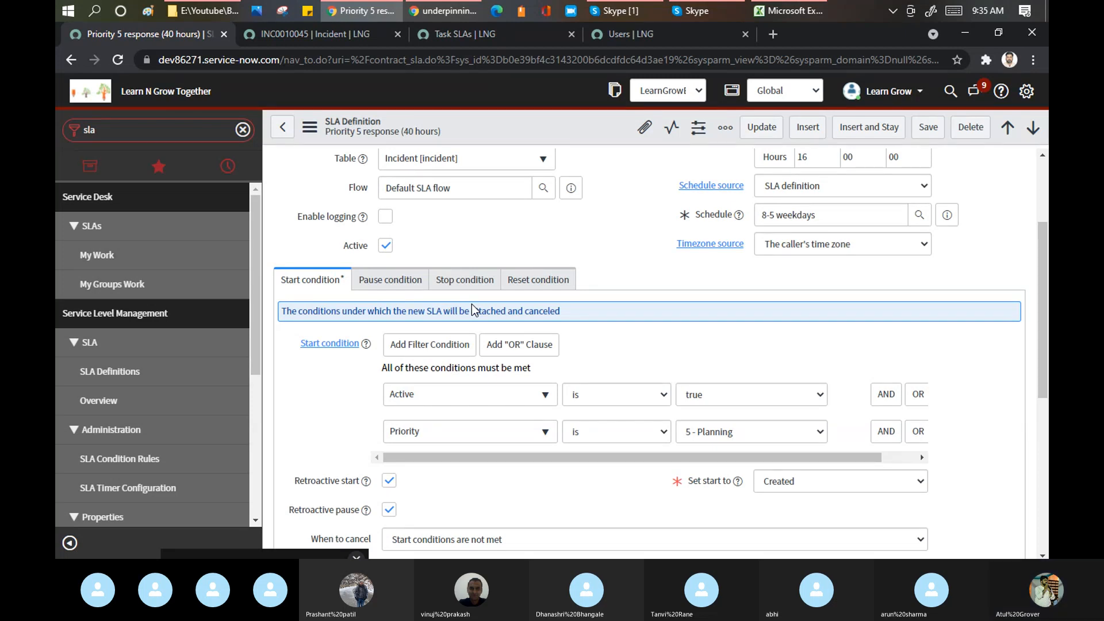
- Bring the Training Batch 4 Skype call forward and show its extra call options
click(608, 12)
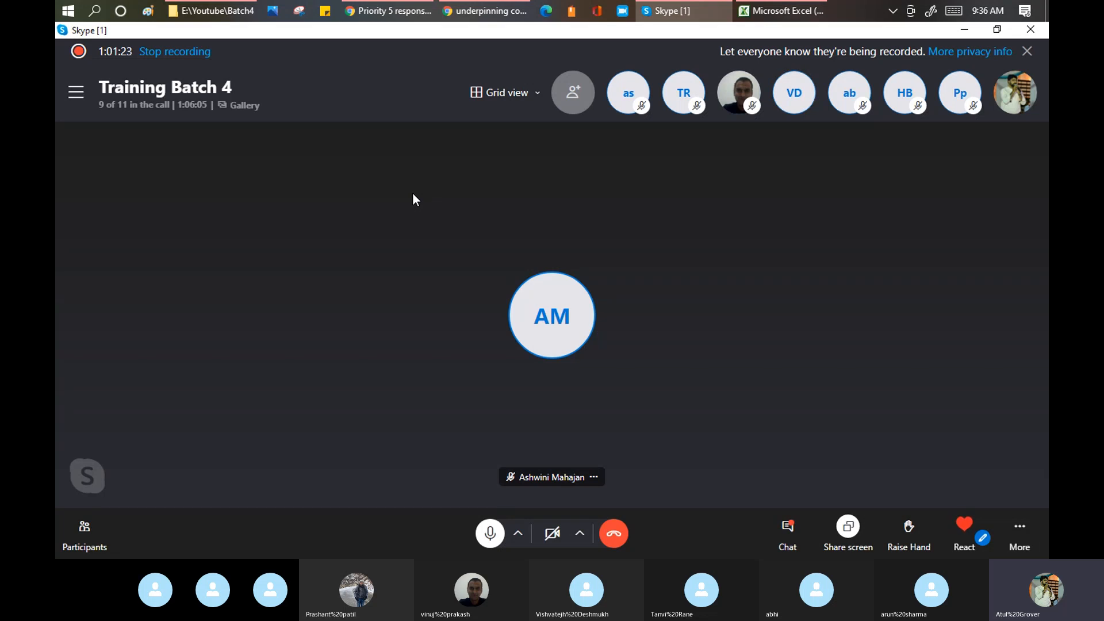
click(392, 6)
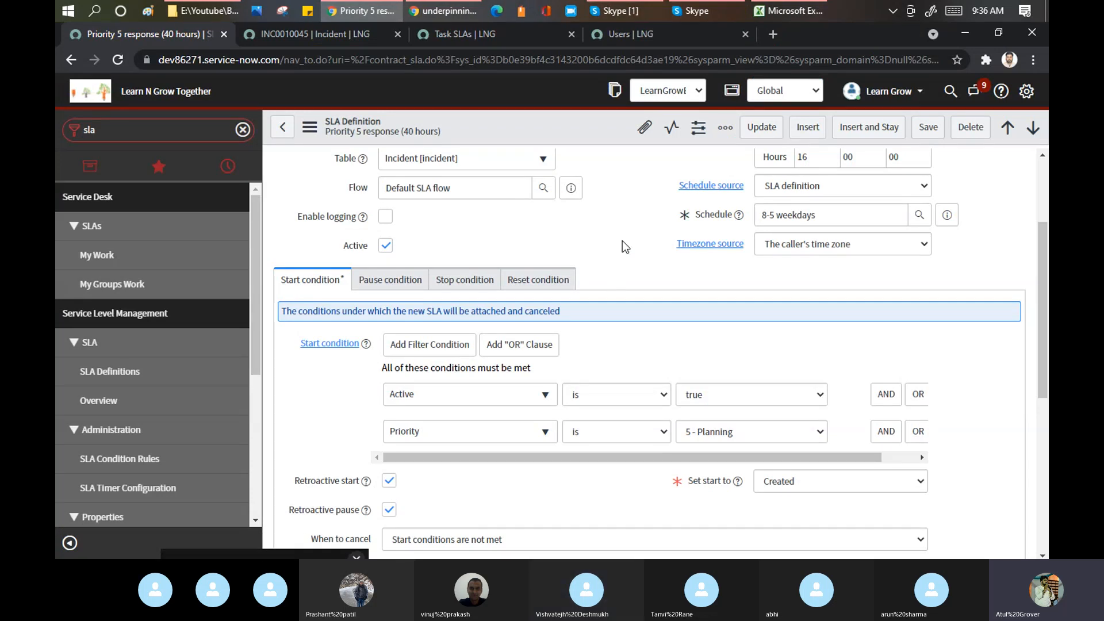
click(620, 12)
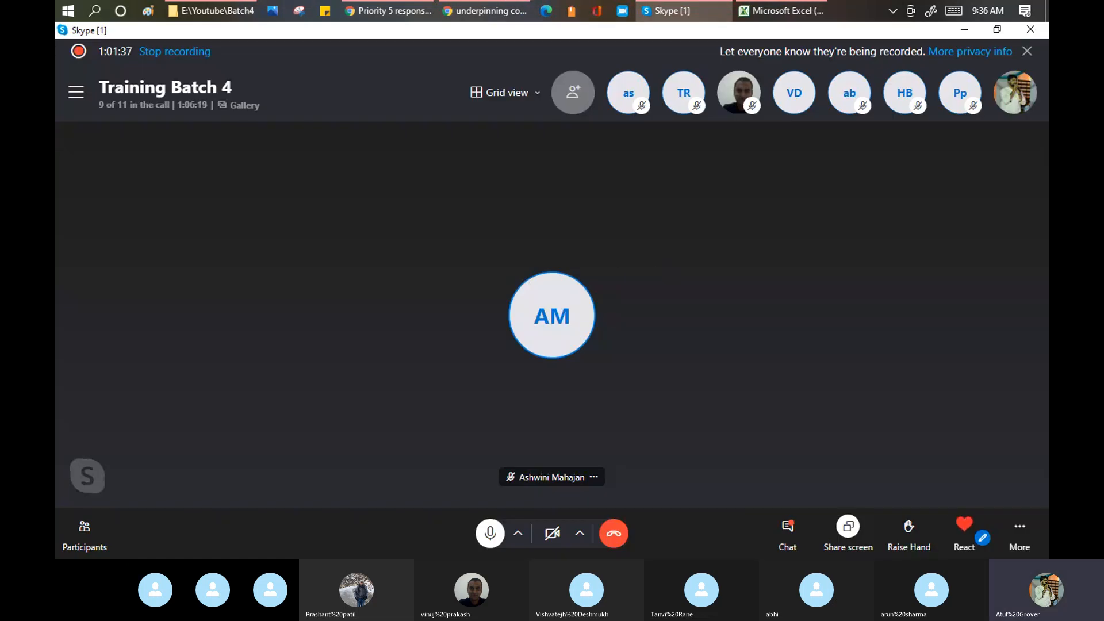
click(1019, 526)
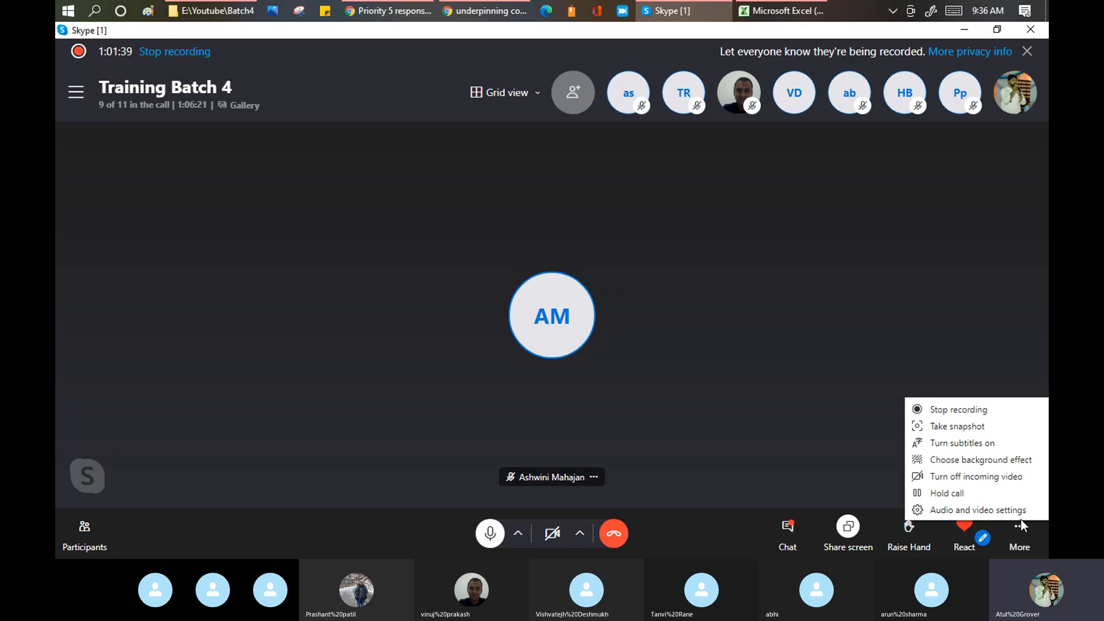